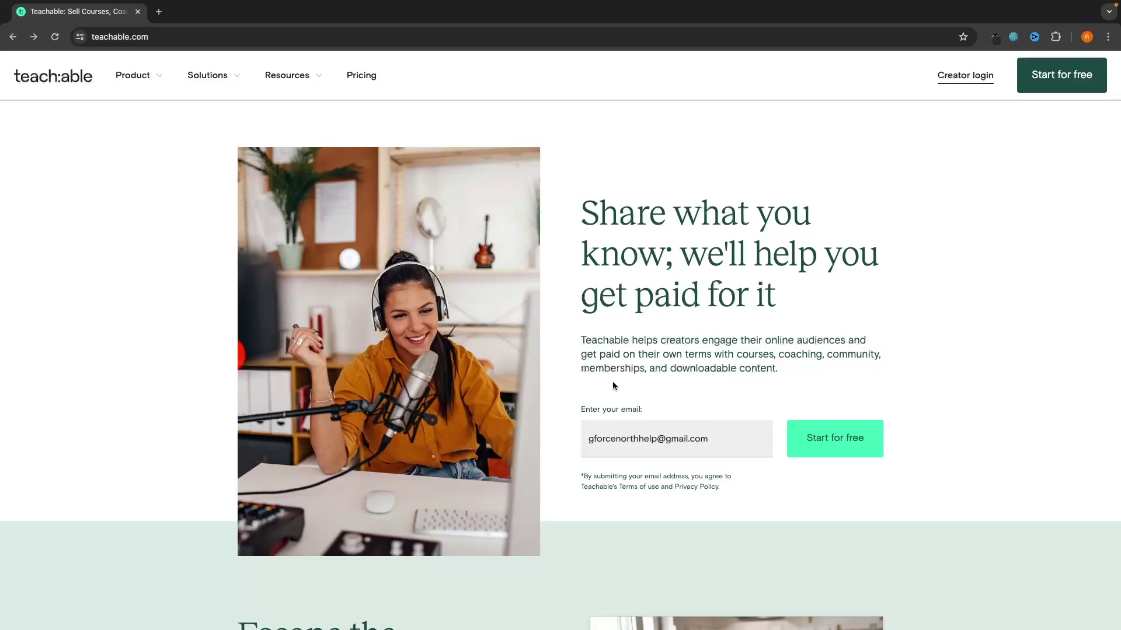
Create a Teachable account with your full name and password, agreeing to the Terms of Use.
{"action": "left_click", "coordinate": [851, 445]}
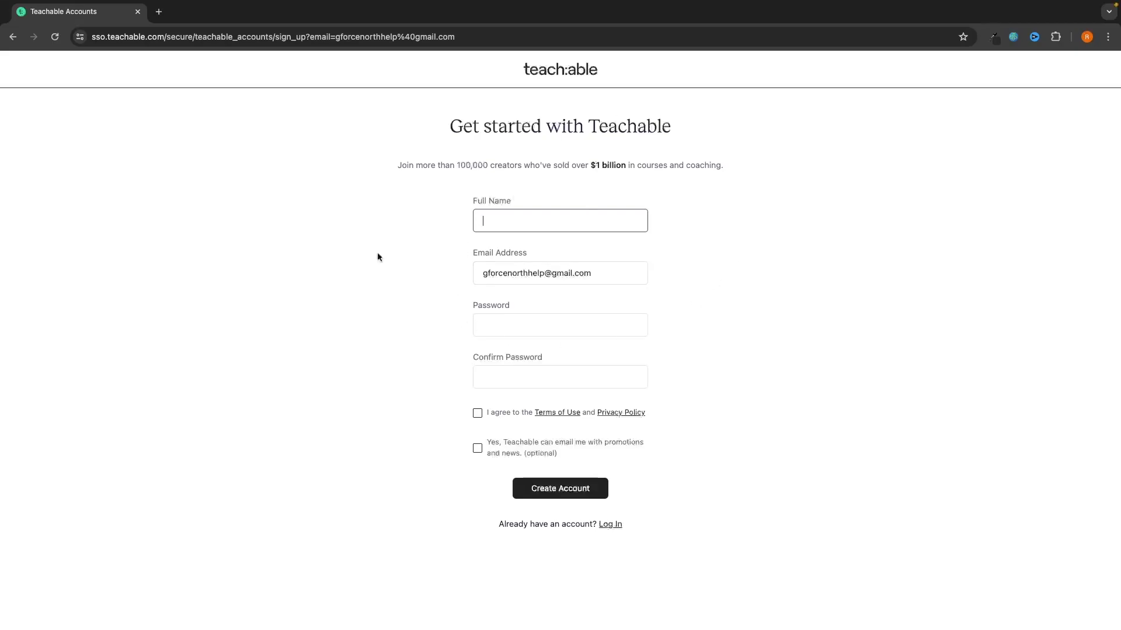
{"action": "type", "text": "Riley Holden"}
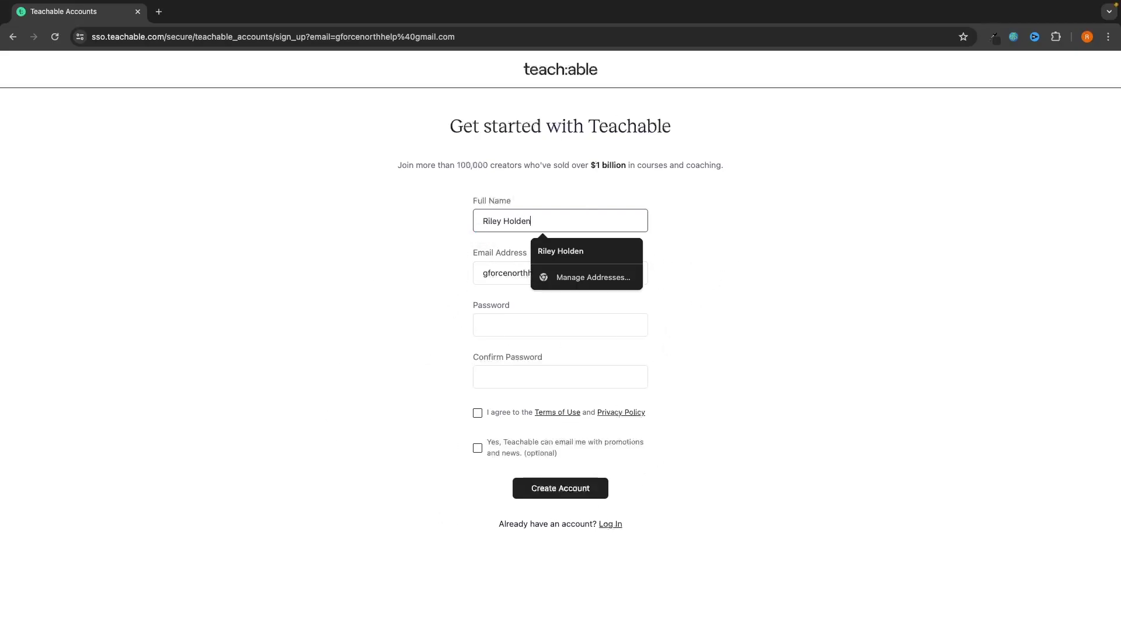
{"action": "left_click", "coordinate": [672, 319]}
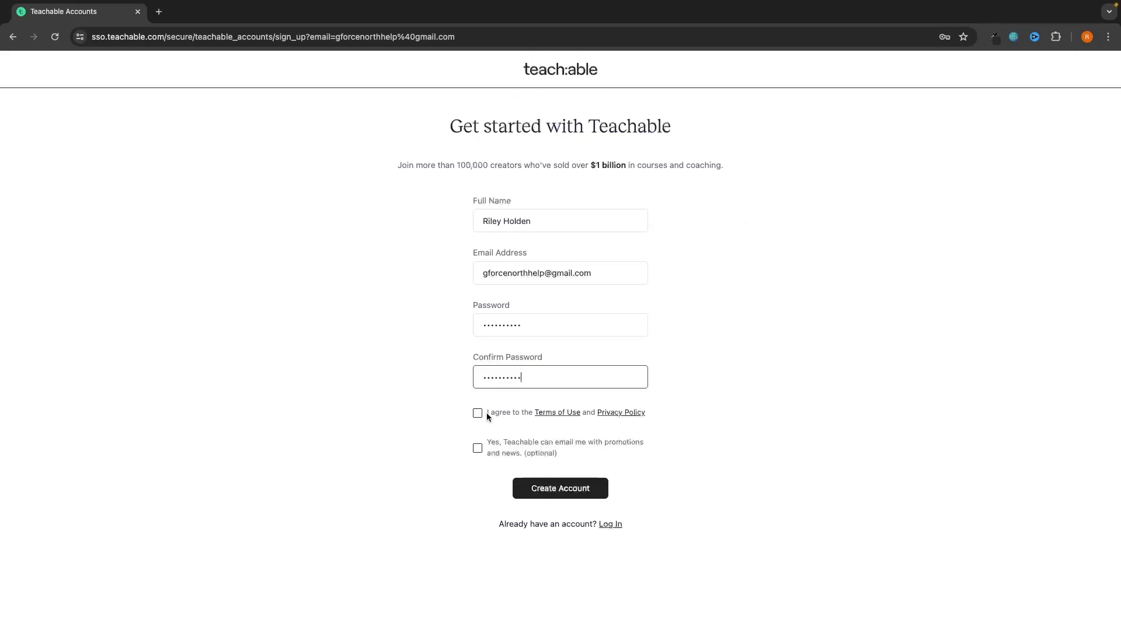
{"action": "left_click", "coordinate": [480, 414]}
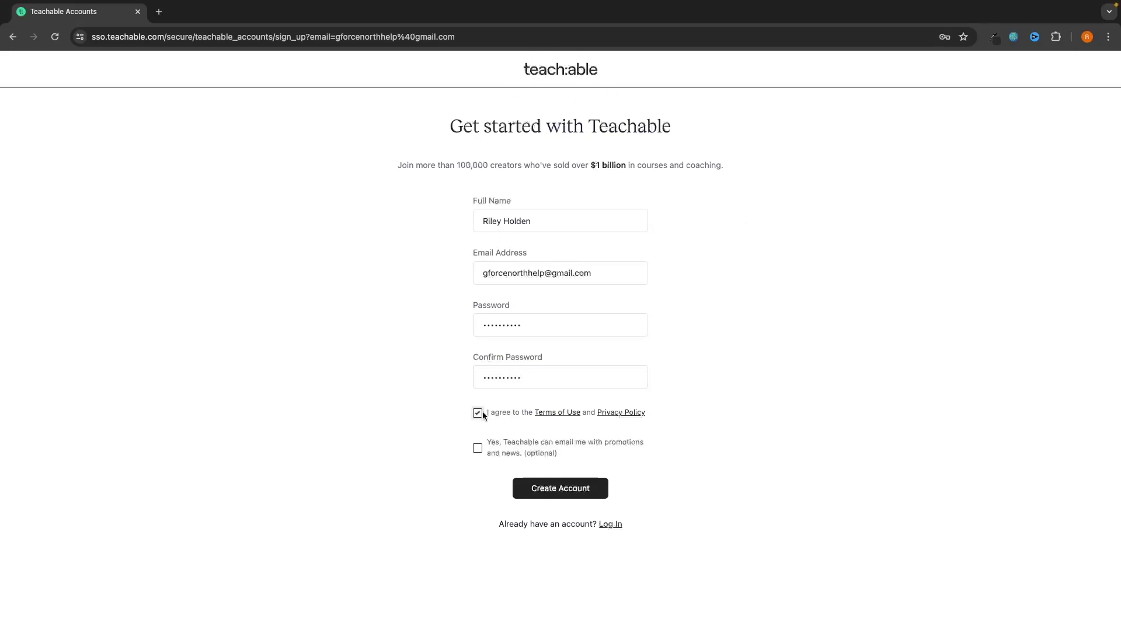
{"action": "left_click", "coordinate": [553, 491]}
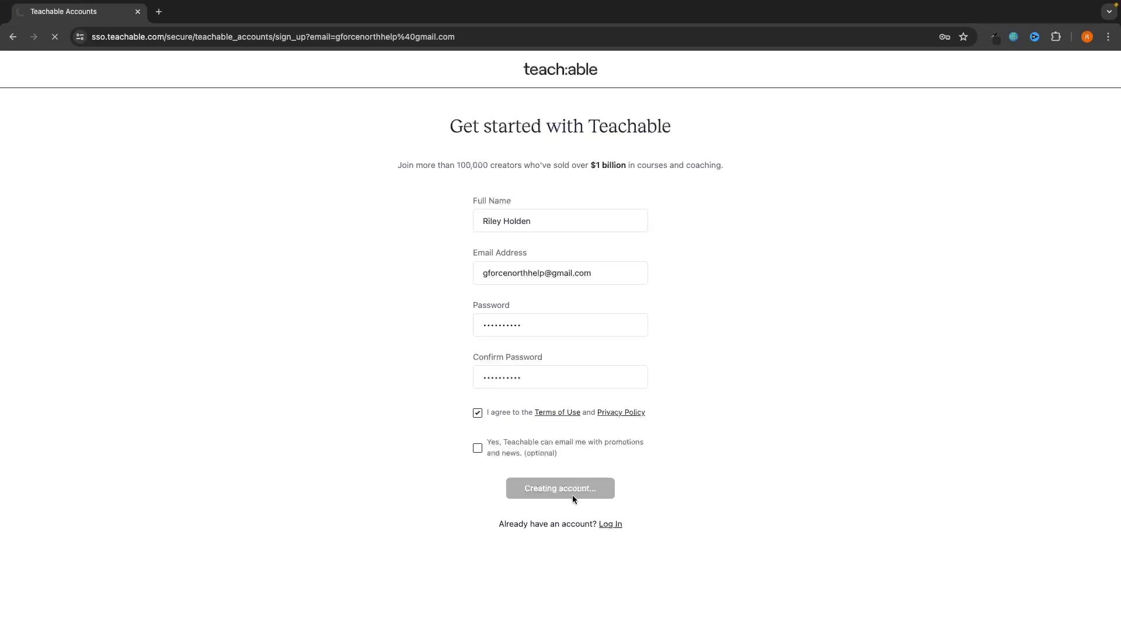
{"action": "left_click_drag", "start_coordinate": [385, 102], "coordinate": [664, 100]}
Pick an answer for each onboarding survey dropdown and submit the survey.
{"action": "left_click", "coordinate": [485, 94]}
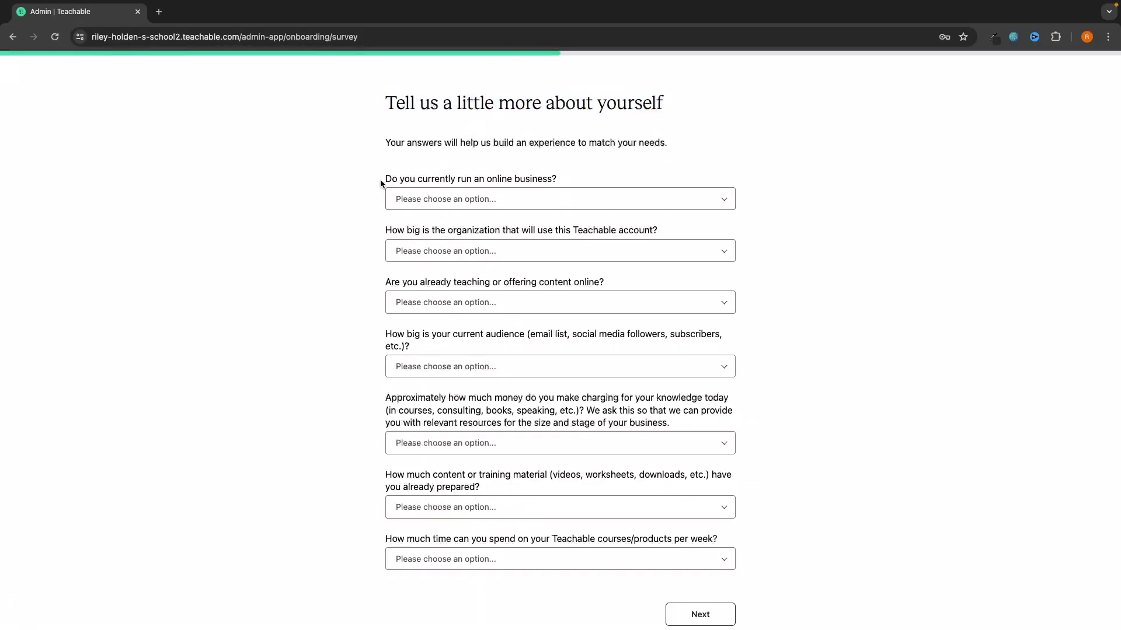
{"action": "left_click_drag", "start_coordinate": [380, 184], "coordinate": [544, 181]}
{"action": "left_click", "coordinate": [516, 157]}
{"action": "left_click", "coordinate": [457, 195]}
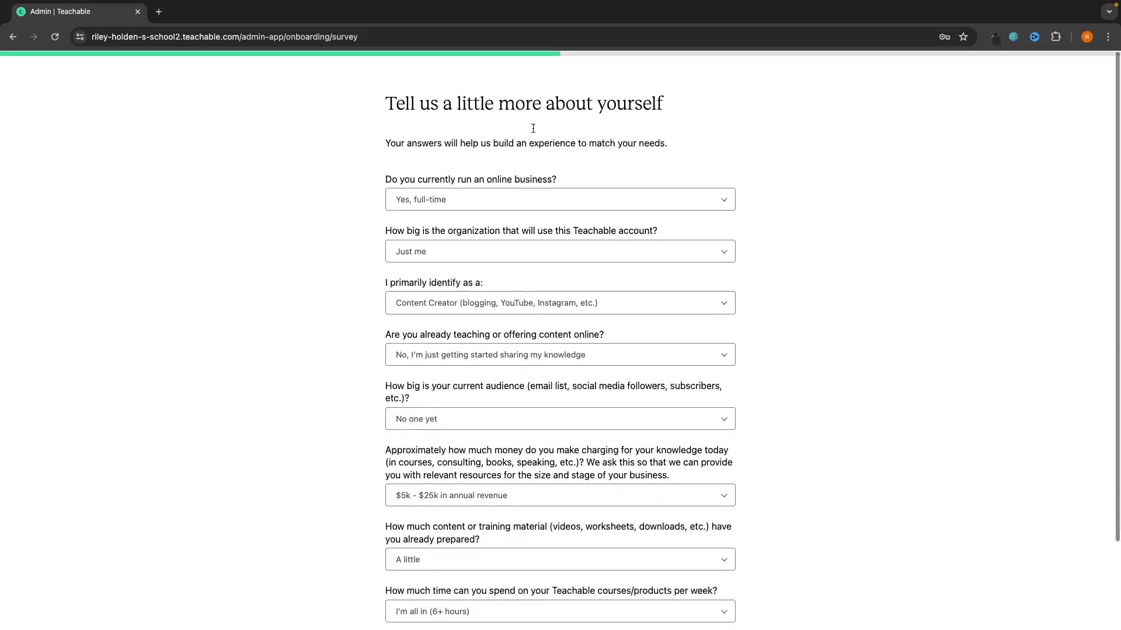
{"action": "scroll", "coordinate": [628, 286], "scroll_direction": "down", "scroll_amount": 5}
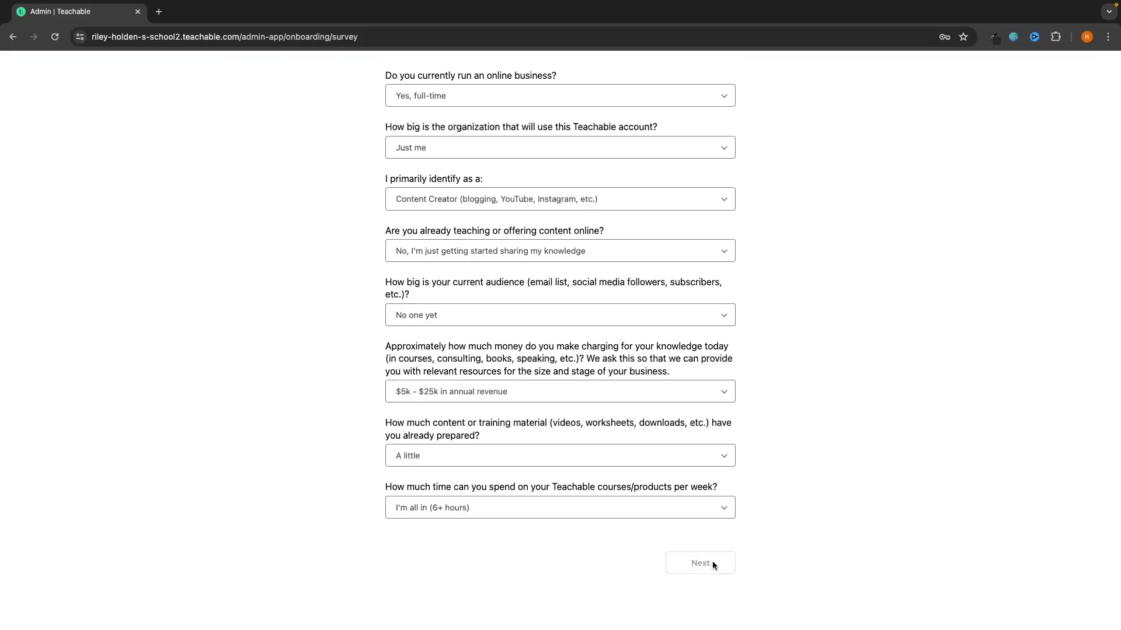
{"action": "left_click", "coordinate": [700, 563]}
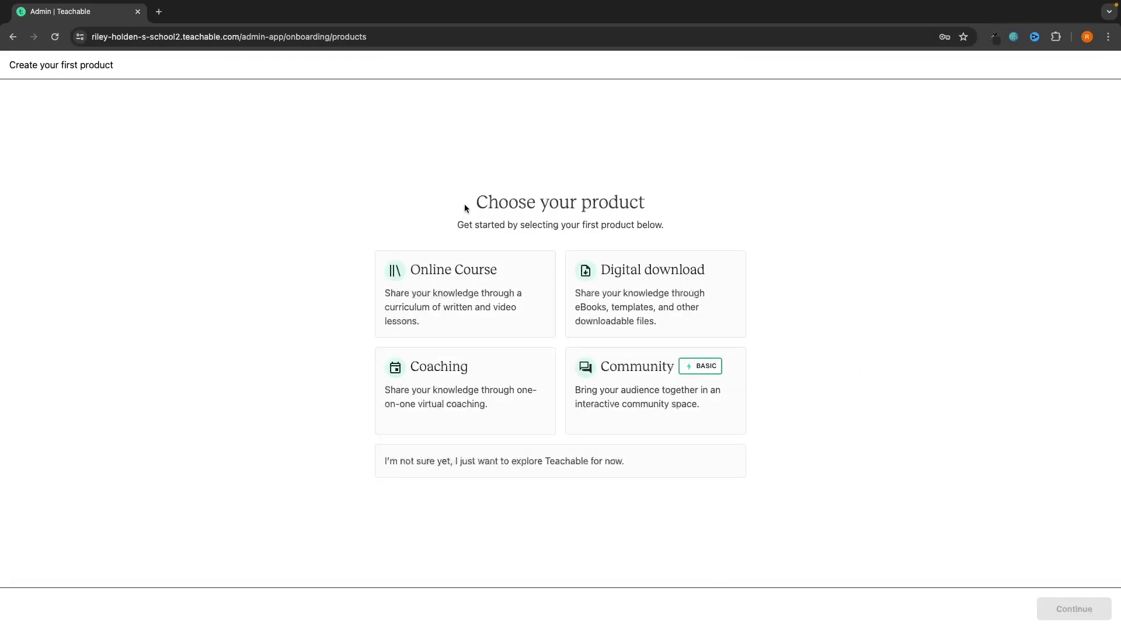
Select the Online Course card as your first product and continue.
{"action": "left_click_drag", "start_coordinate": [465, 208], "coordinate": [663, 203]}
{"action": "left_click", "coordinate": [663, 203]}
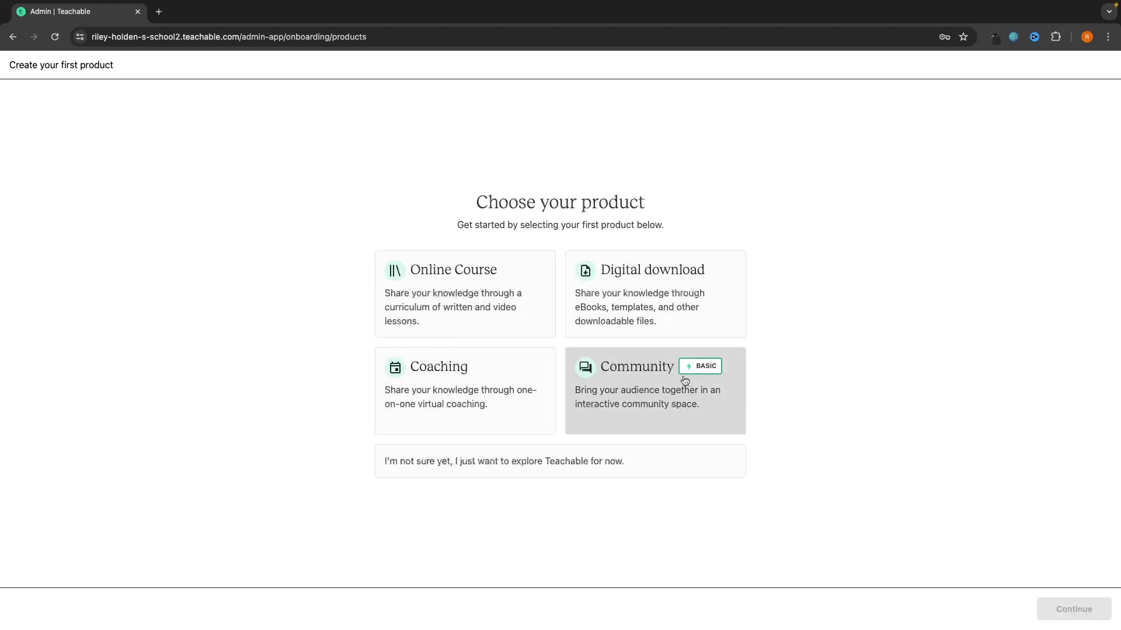
{"action": "left_click", "coordinate": [421, 279]}
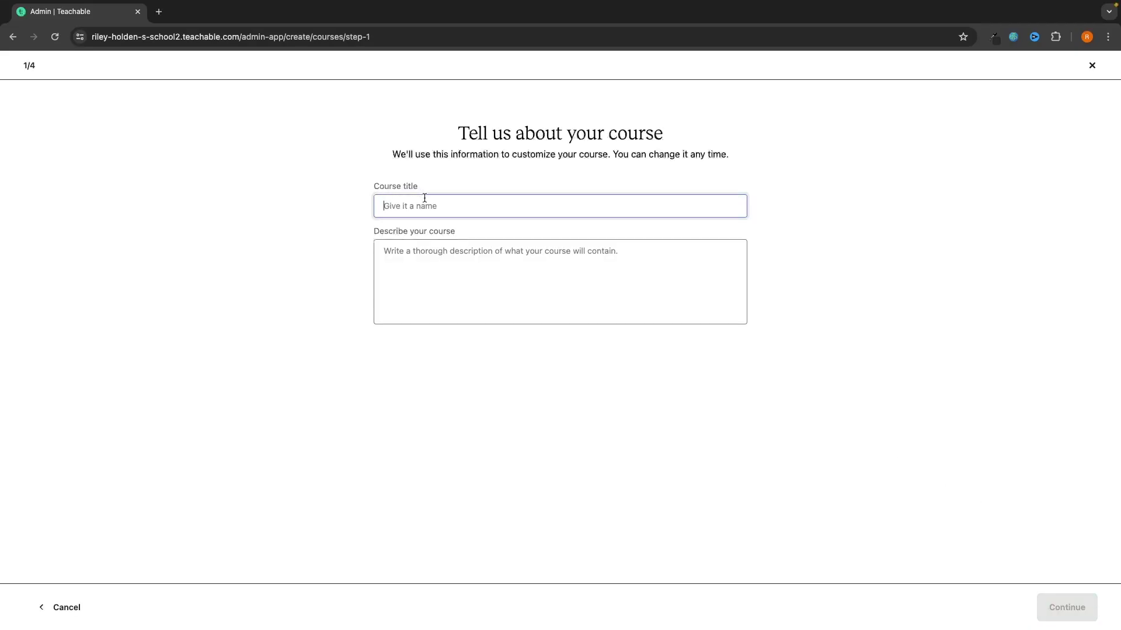
Enter the course title 'G-Force North Graphic Design Course' and a one-line course description.
{"action": "type", "text": "Graphic"}
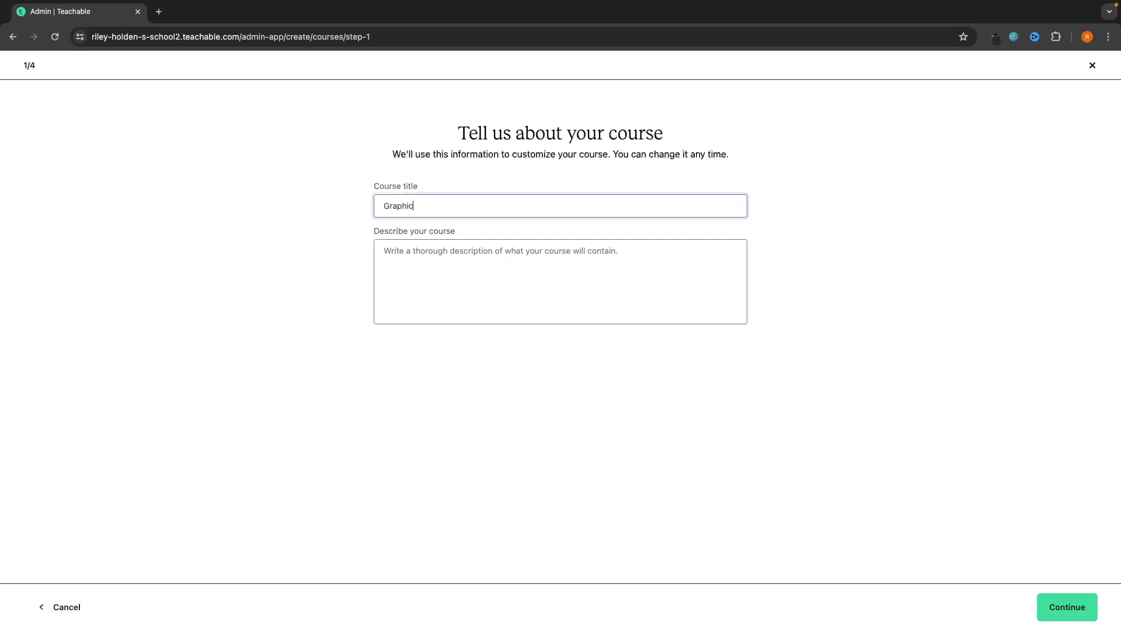
{"action": "type", "text": " Desing"}
{"action": "type", "text": "gn"}
{"action": "type", "text": "G"}
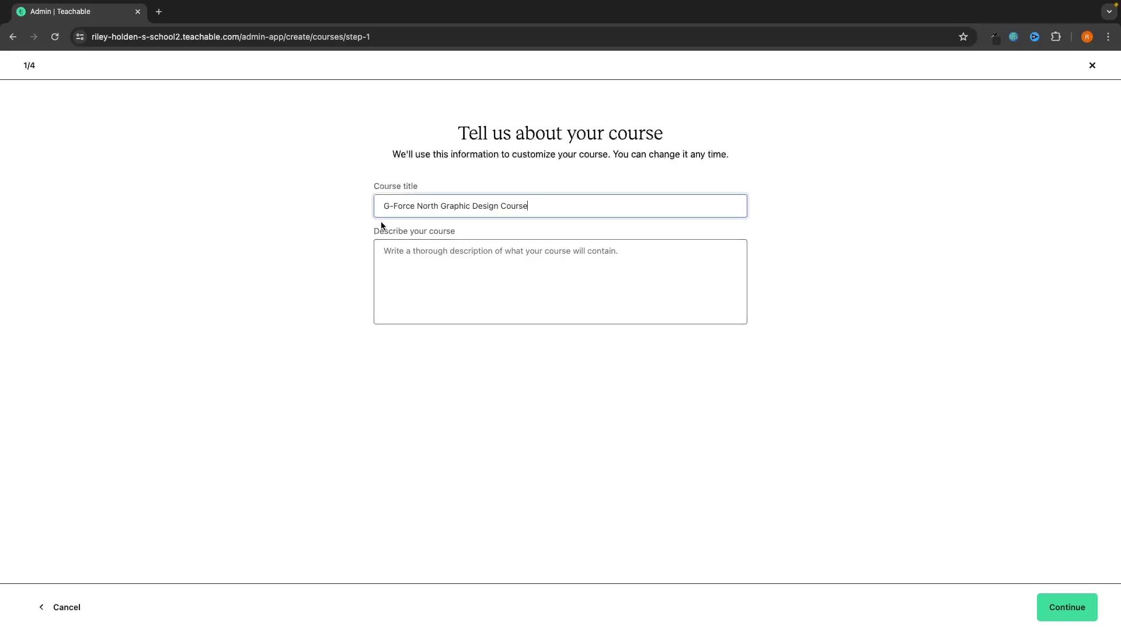
{"action": "left_click", "coordinate": [417, 251]}
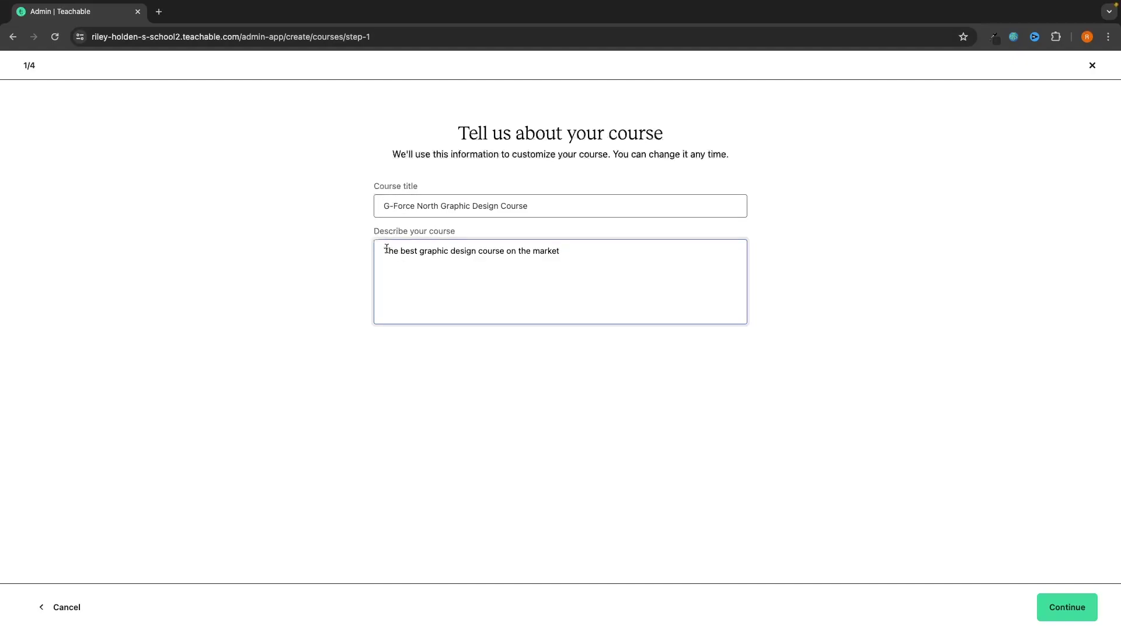
{"action": "left_click_drag", "start_coordinate": [385, 249], "coordinate": [638, 249]}
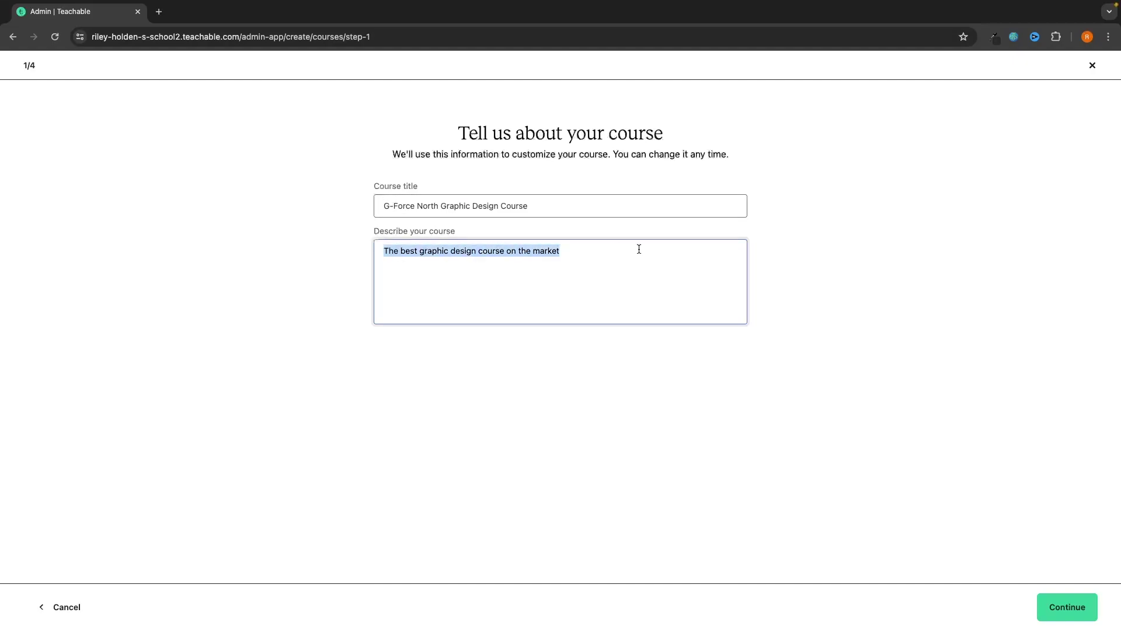
{"action": "left_click", "coordinate": [637, 250]}
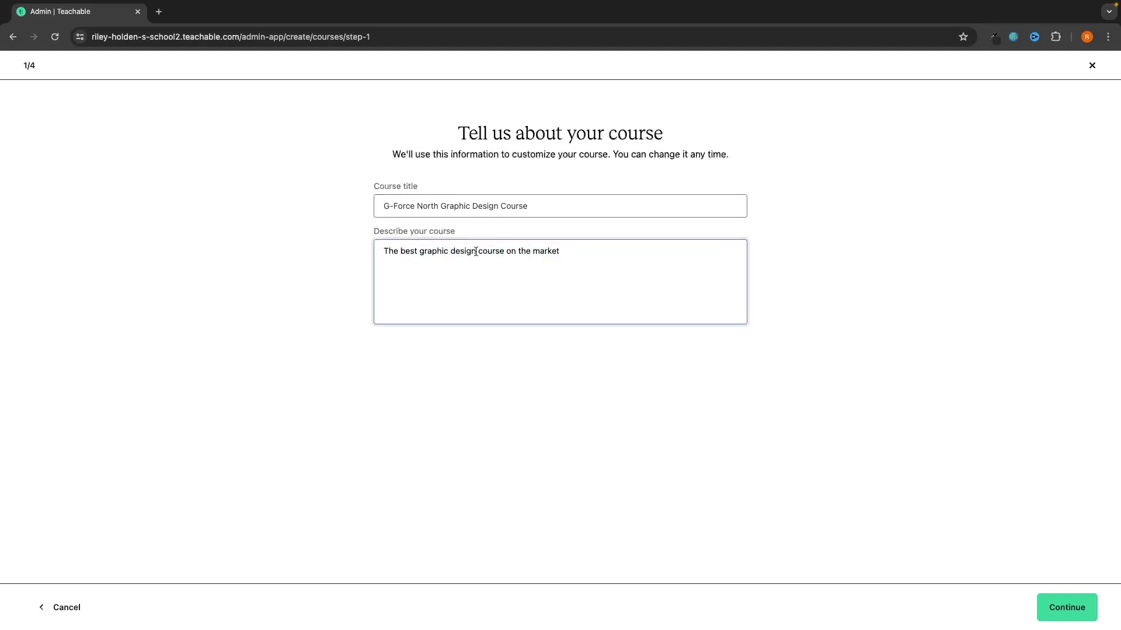
{"action": "mouse_move", "coordinate": [375, 250]}
{"action": "left_mouse_down"}
{"action": "mouse_move", "coordinate": [591, 250]}
{"action": "mouse_move", "coordinate": [376, 249]}
{"action": "left_mouse_up"}
{"action": "left_click", "coordinate": [591, 250]}
{"action": "left_click", "coordinate": [472, 250]}
Continue to the thumbnail step, note the recommended 1024x576 size, then switch to Canva's home page.
{"action": "left_click", "coordinate": [1049, 603]}
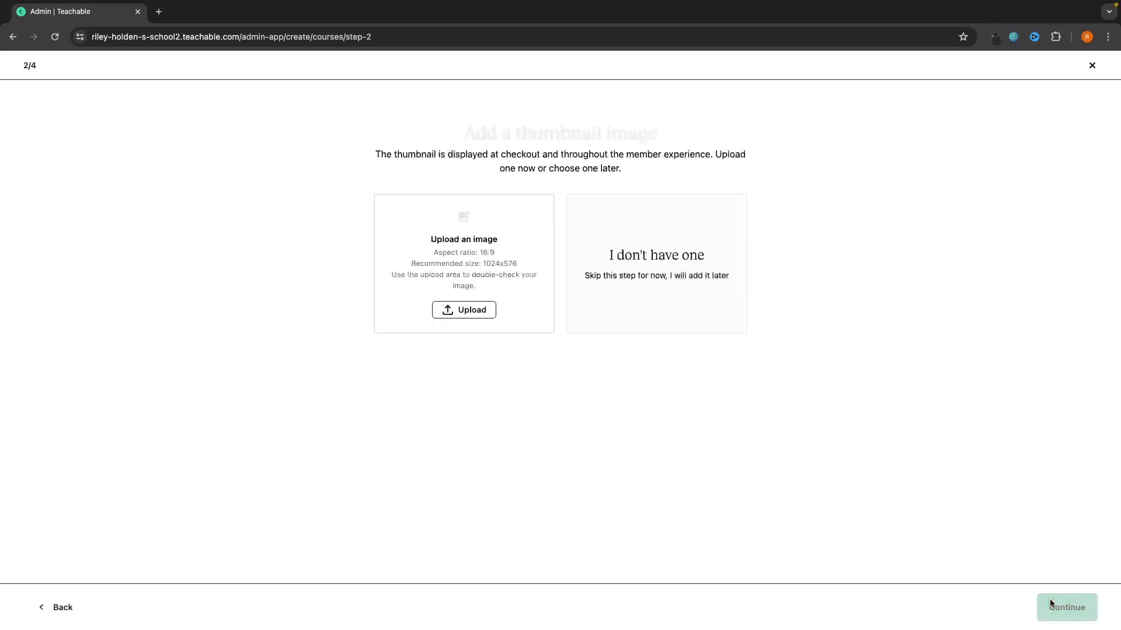
{"action": "left_click_drag", "start_coordinate": [461, 137], "coordinate": [664, 132]}
{"action": "left_click", "coordinate": [666, 128]}
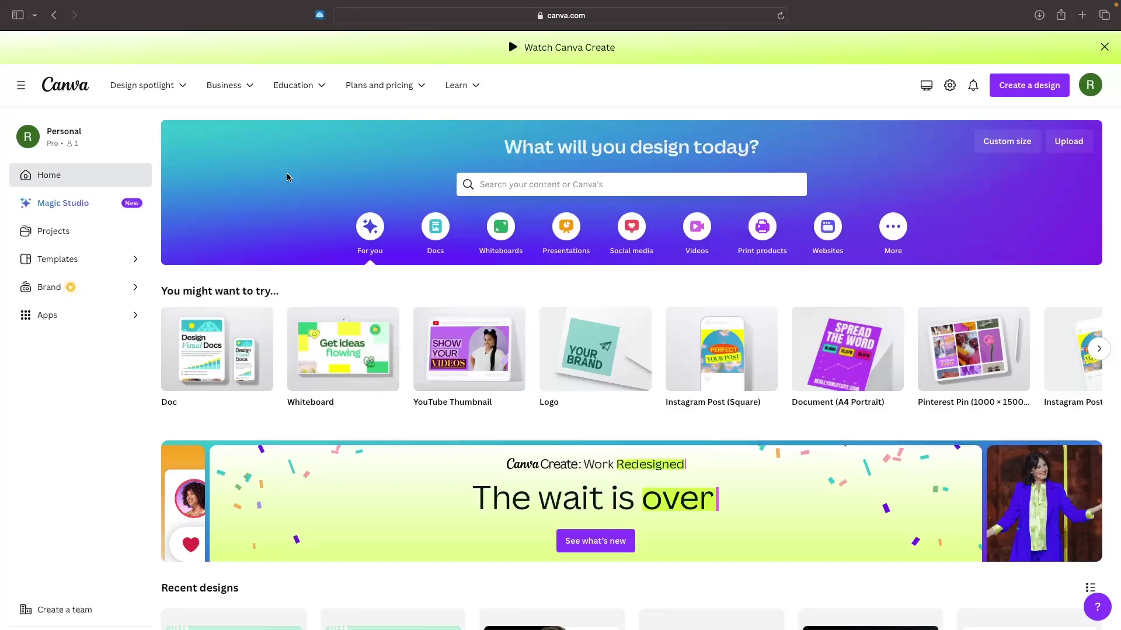
{"action": "key", "text": "ctrl+Right"}
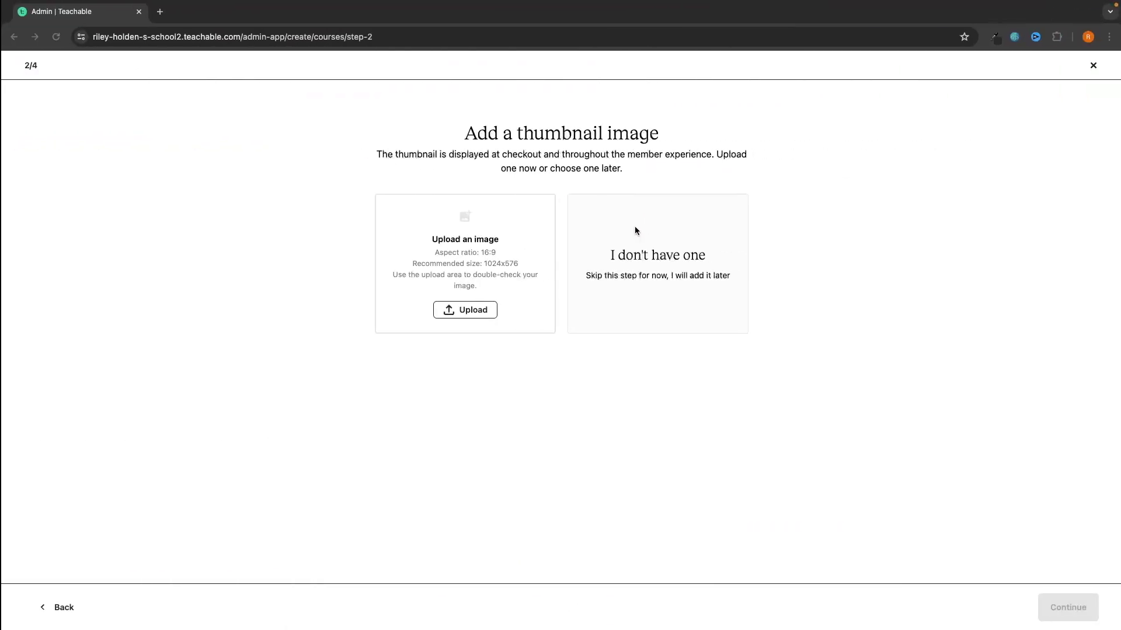
{"action": "left_click_drag", "start_coordinate": [431, 264], "coordinate": [530, 268]}
{"action": "left_click", "coordinate": [528, 264]}
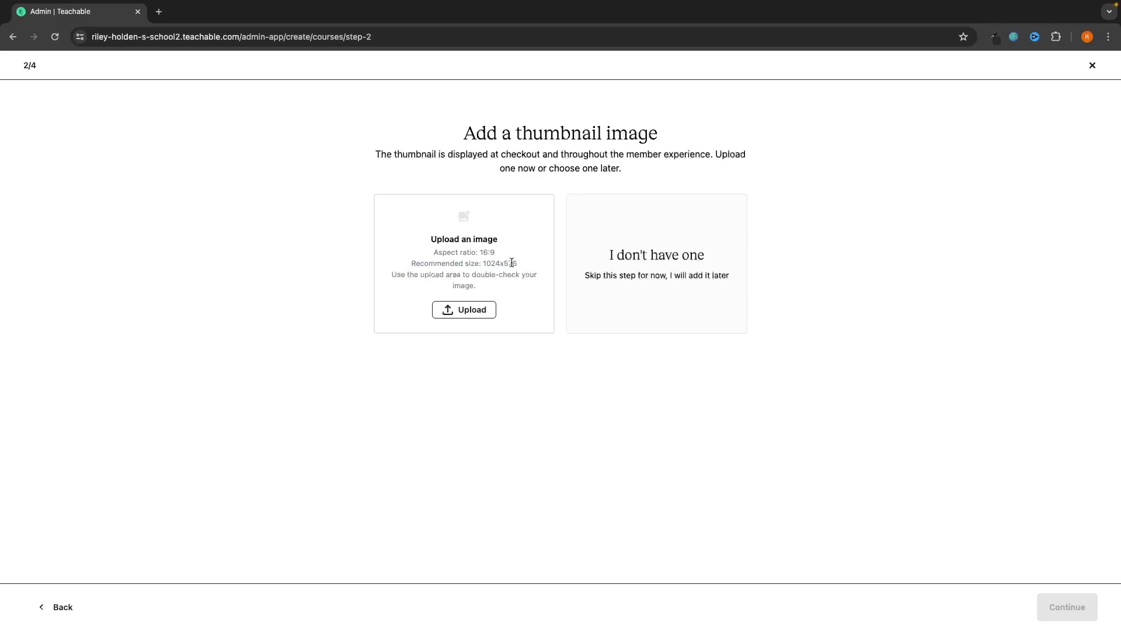
{"action": "key", "text": "ctrl+Left"}
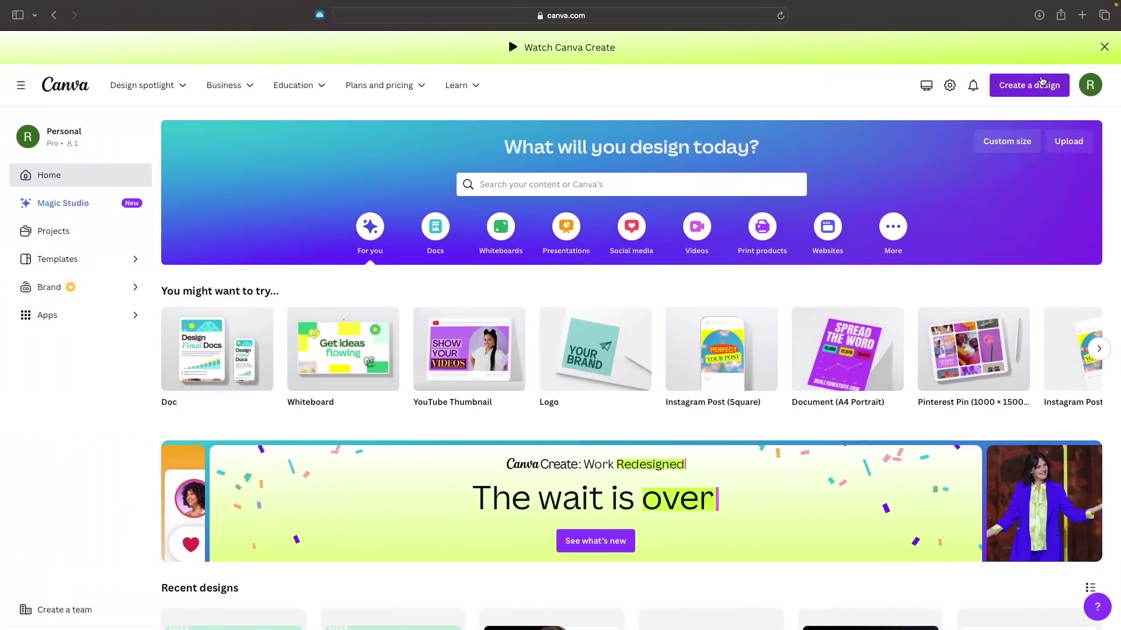
Create a new custom-size Canva design of 1024 × 567 px.
{"action": "left_click", "coordinate": [1026, 93]}
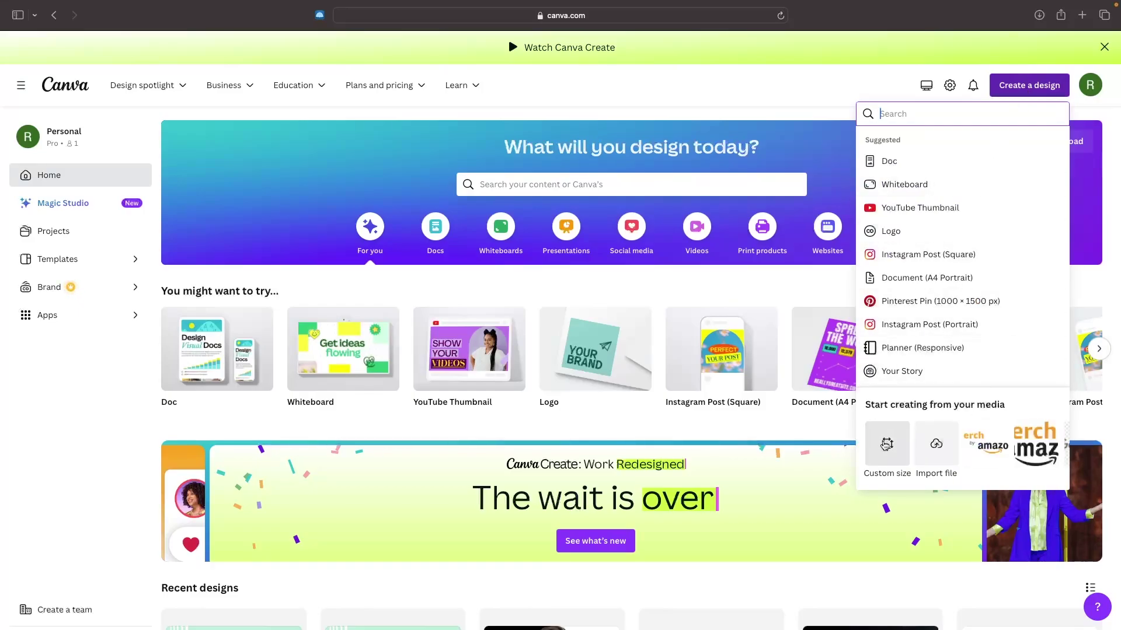
{"action": "left_click", "coordinate": [887, 445]}
{"action": "key", "text": "ctrl+Right"}
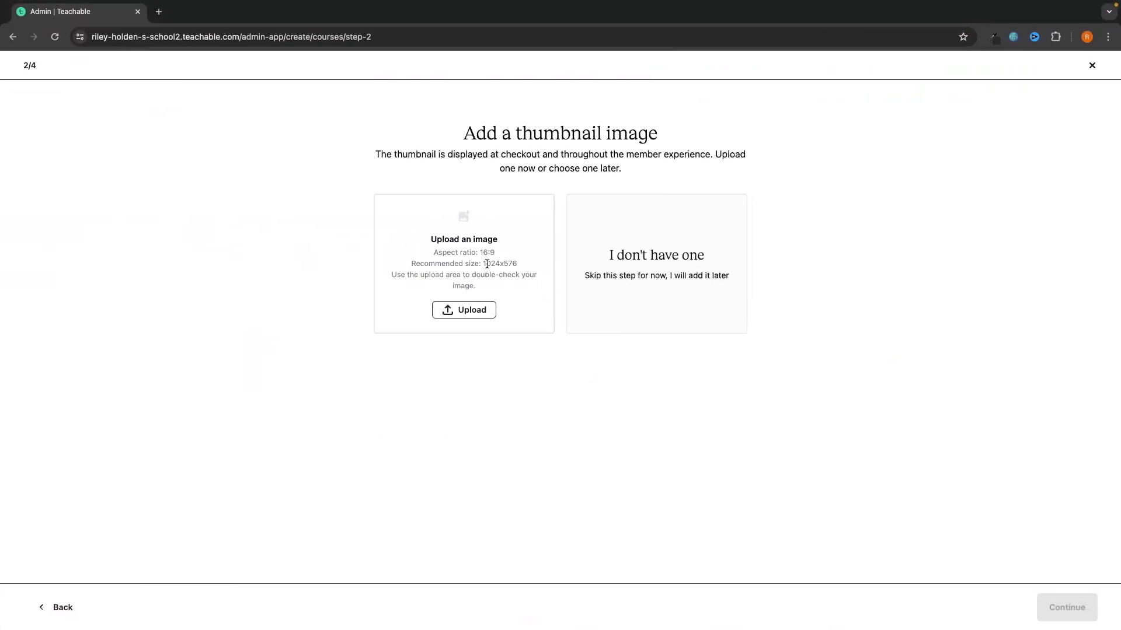
{"action": "key", "text": "ctrl+Left"}
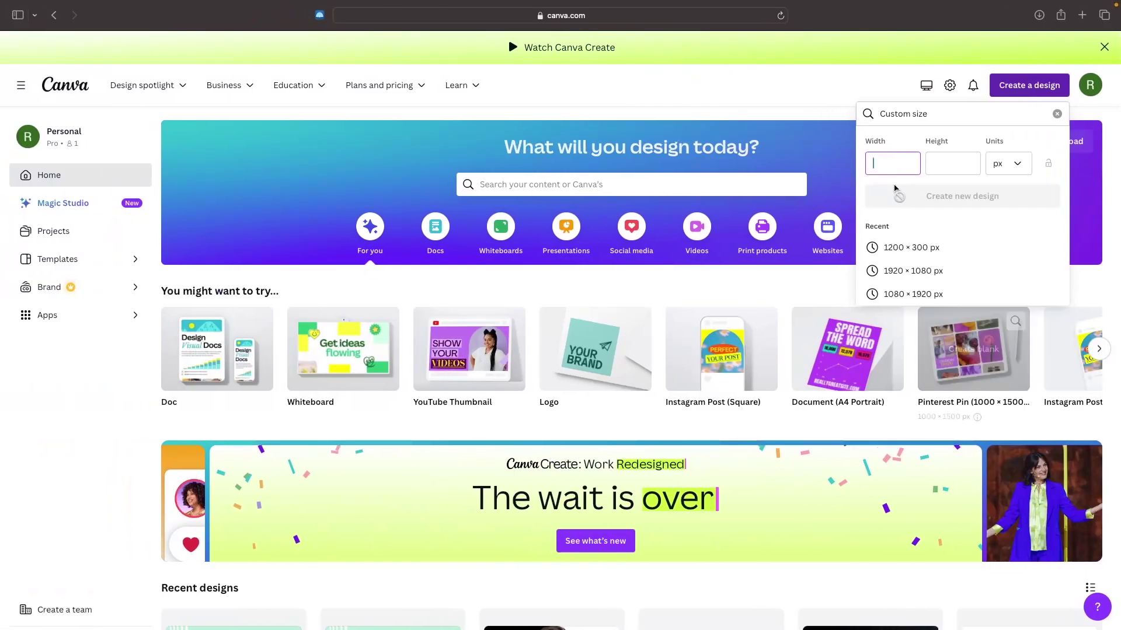
{"action": "type", "text": "10"}
{"action": "type", "text": "80"}
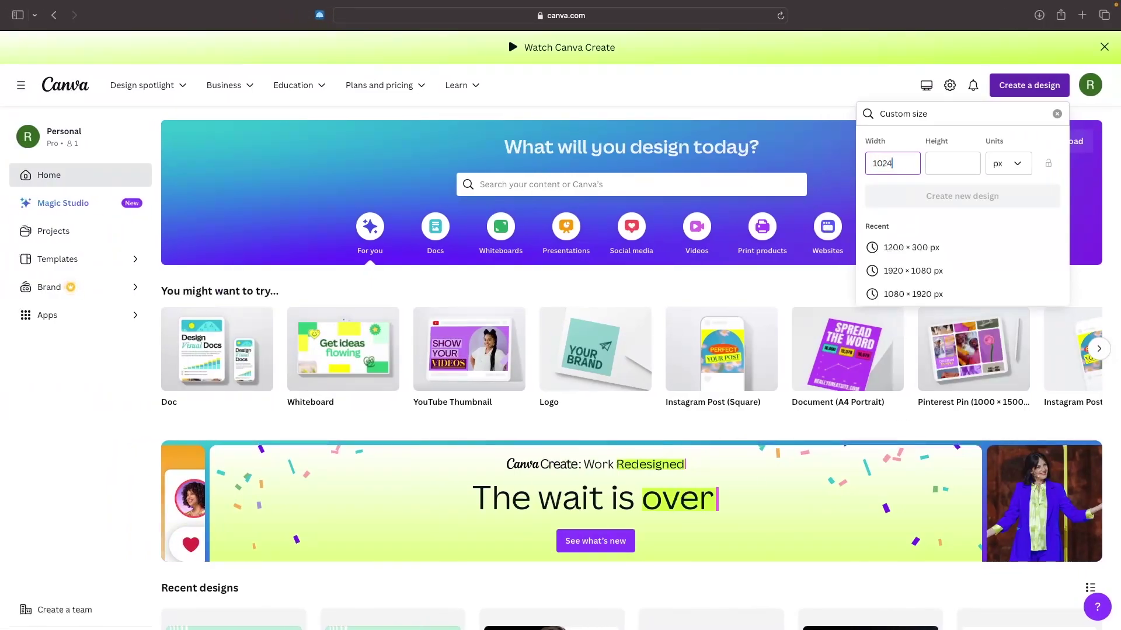
{"action": "key", "text": "ctrl+Right"}
{"action": "key", "text": "ctrl+Left"}
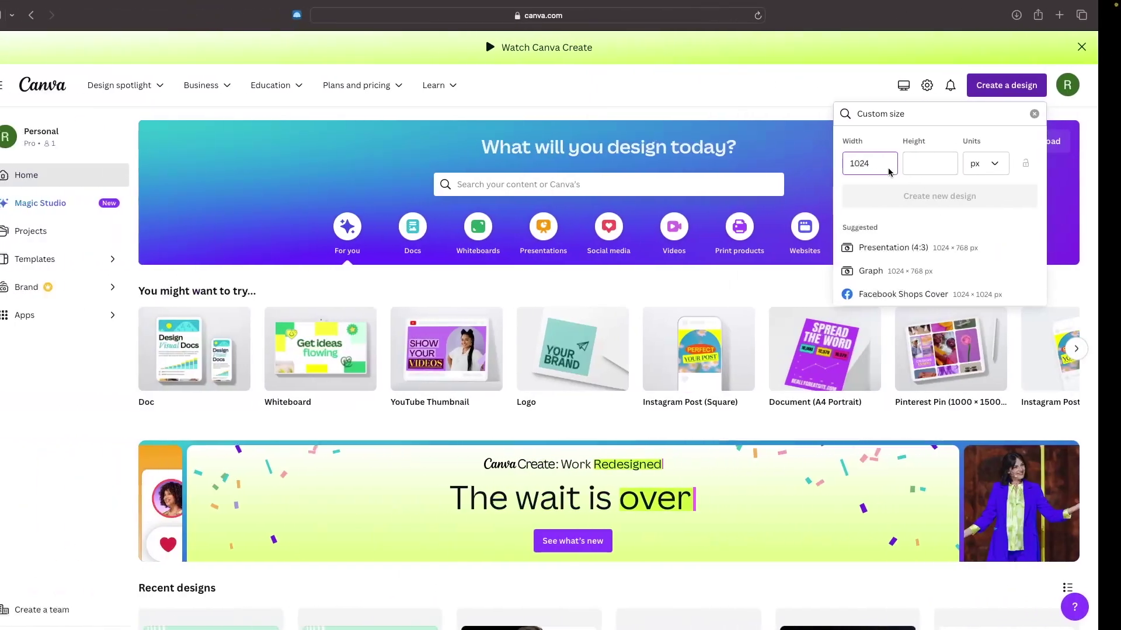
{"action": "left_click", "coordinate": [960, 155]}
{"action": "type", "text": "1080"}
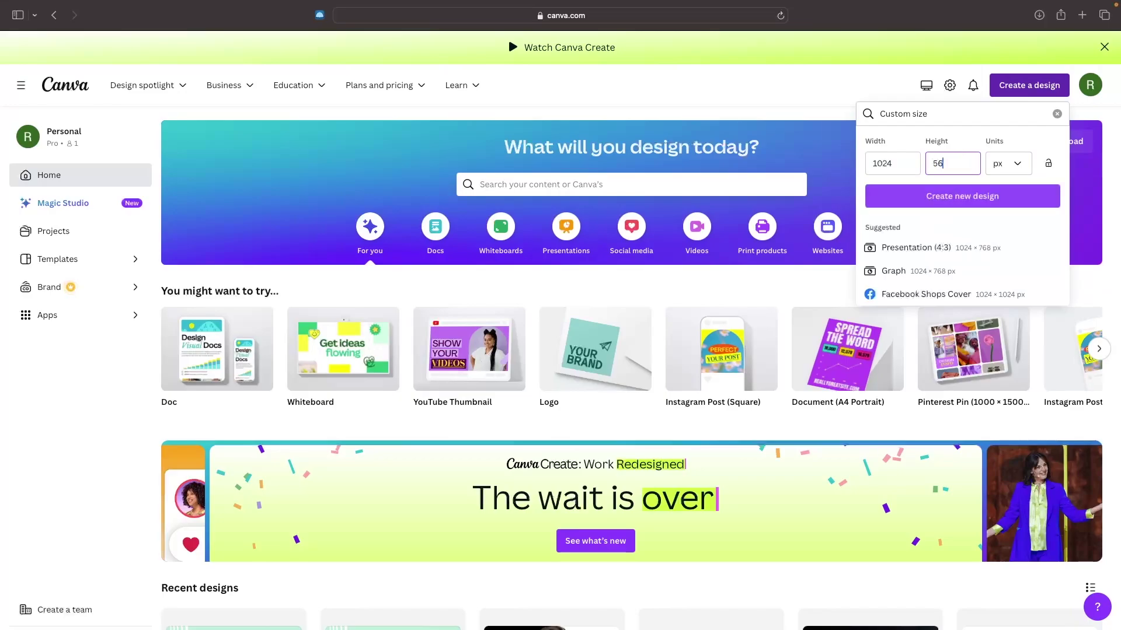
{"action": "left_click", "coordinate": [938, 197]}
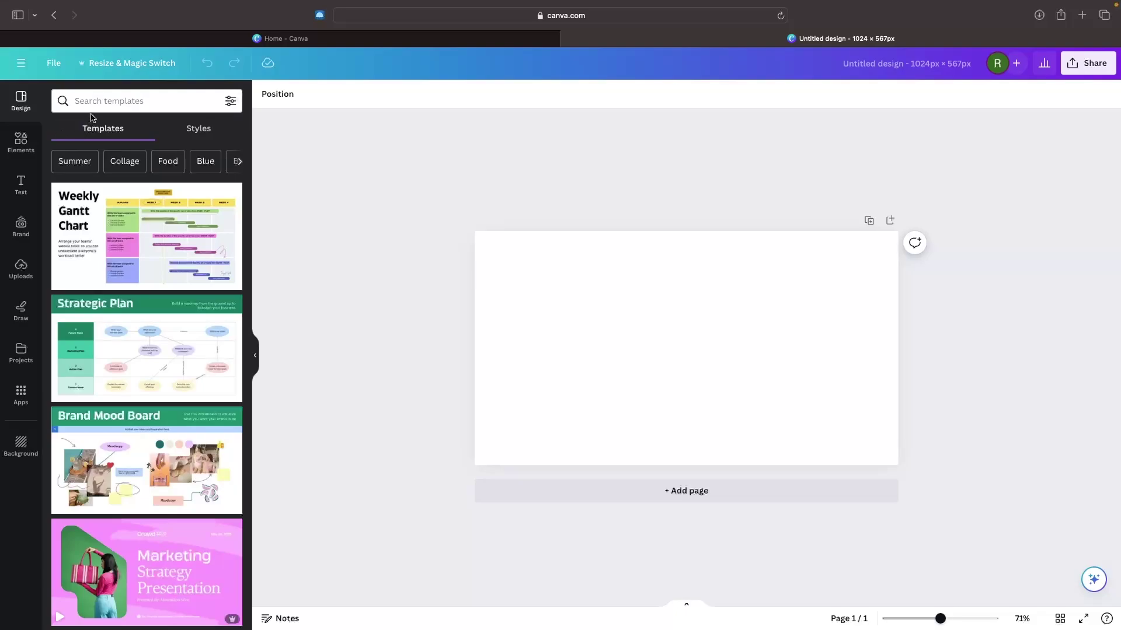
Search Canva templates for course designs and browse the results.
{"action": "left_click", "coordinate": [67, 101]}
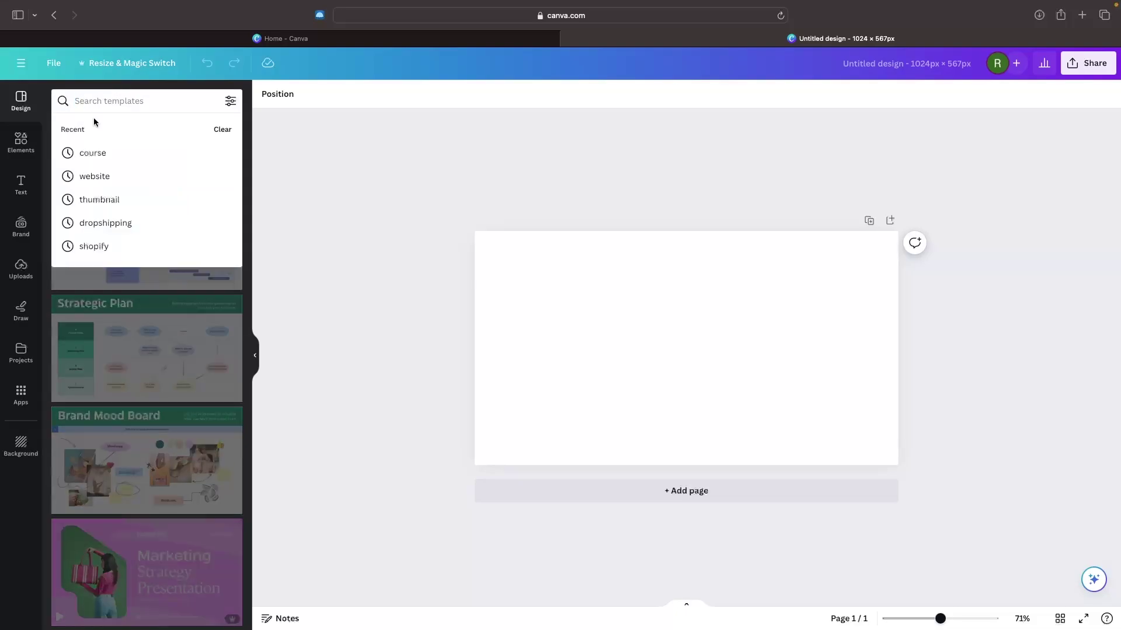
{"action": "left_click", "coordinate": [92, 153]}
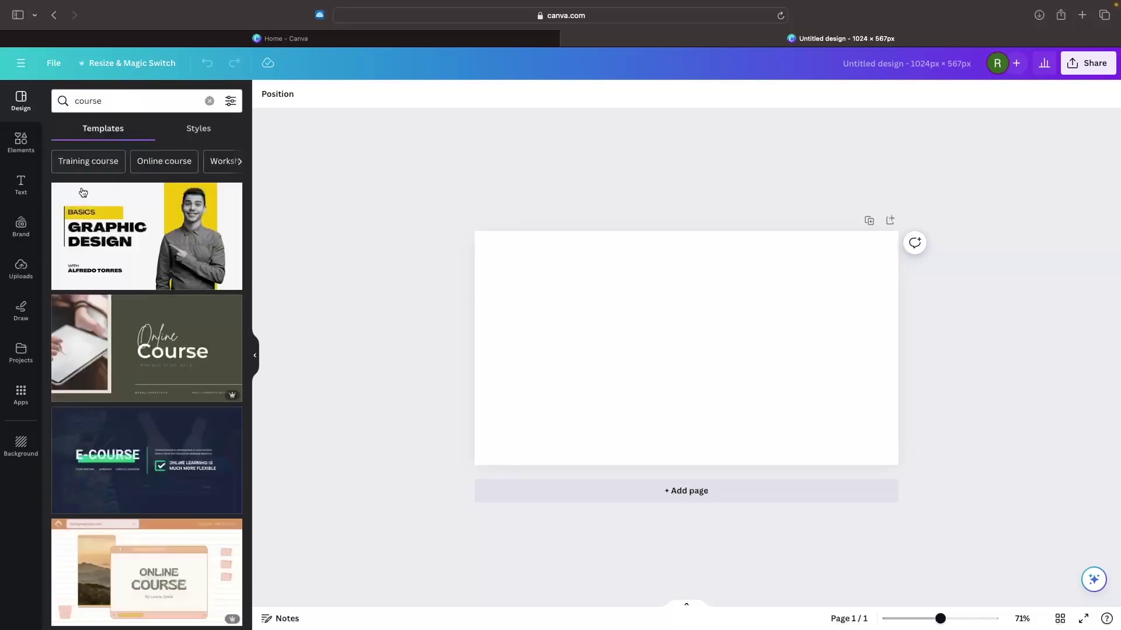
{"action": "scroll", "coordinate": [165, 238], "scroll_direction": "down", "scroll_amount": 7}
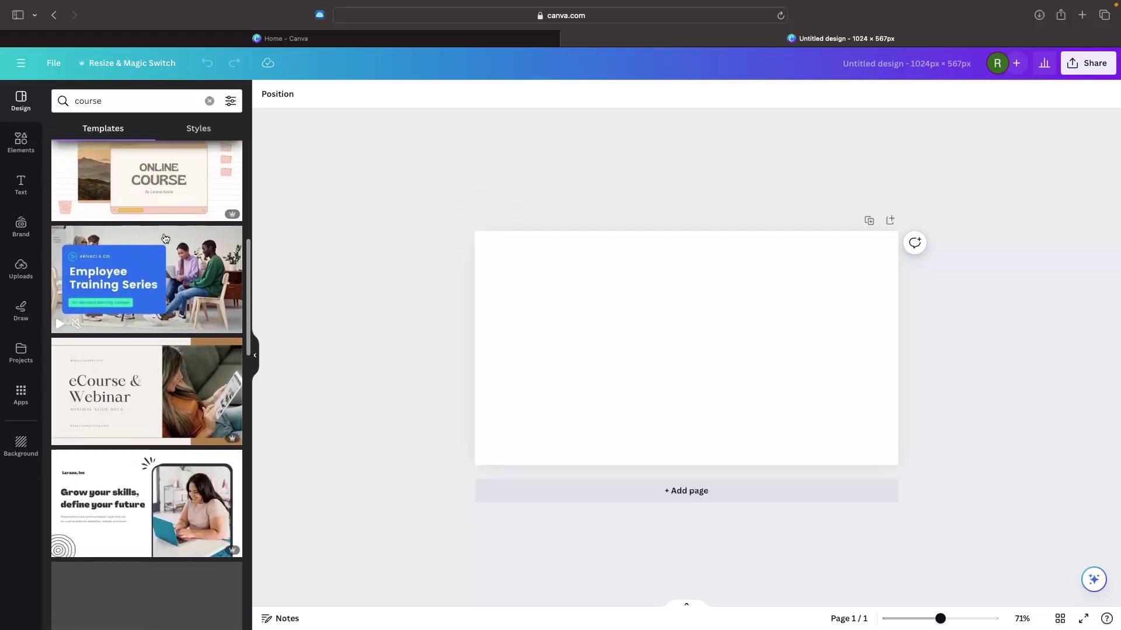
{"action": "scroll", "coordinate": [165, 238], "scroll_direction": "down", "scroll_amount": 5}
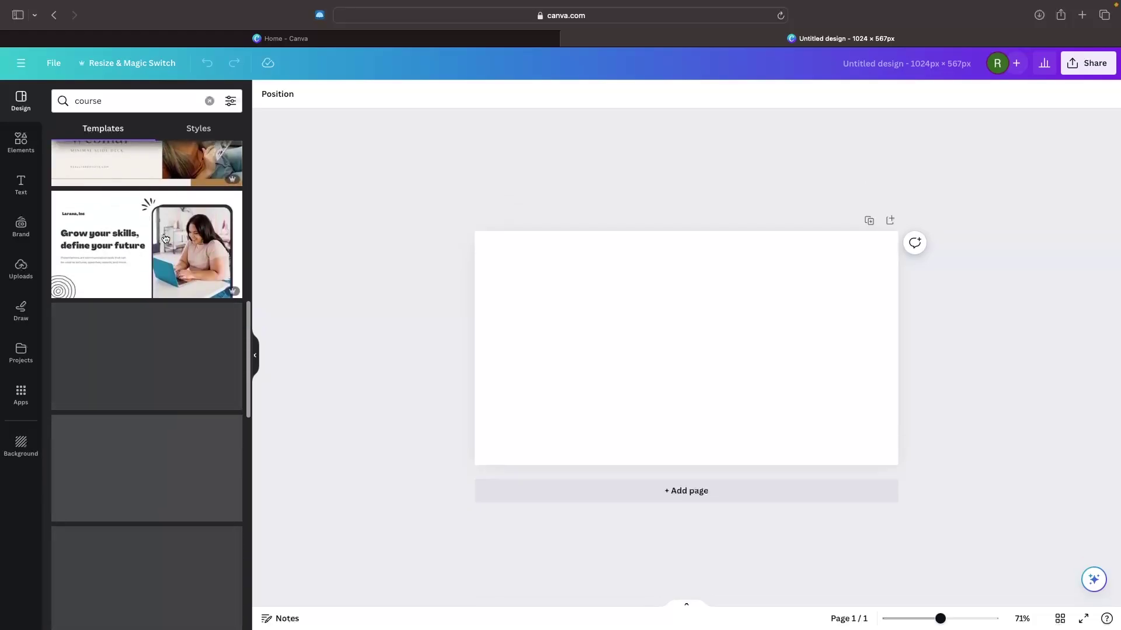
{"action": "mouse_move", "coordinate": [166, 238]}
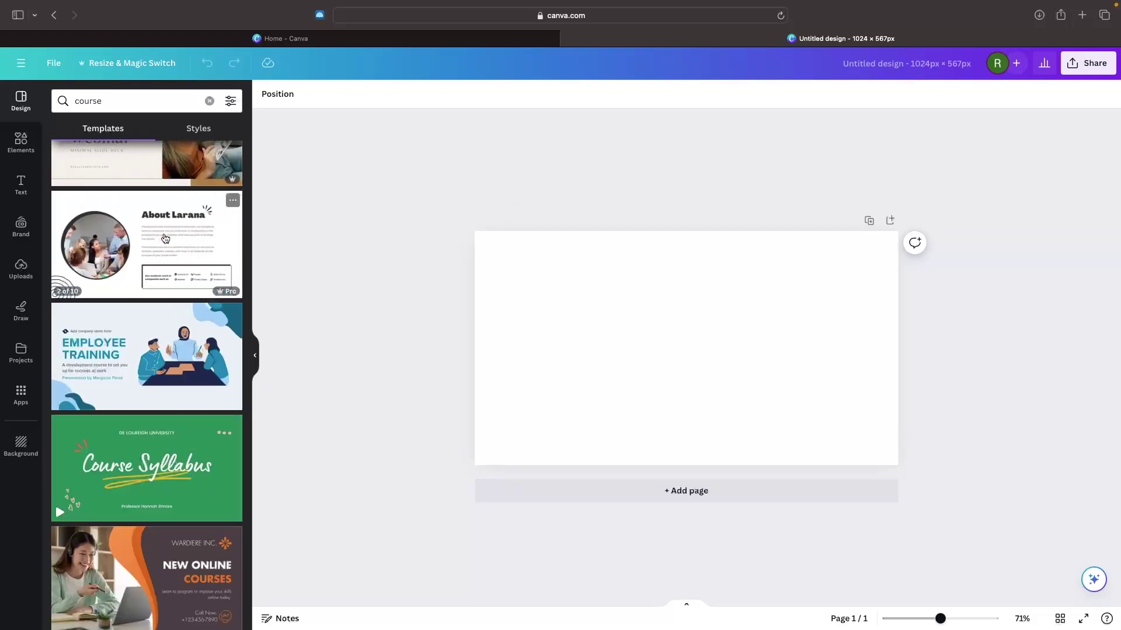
{"action": "scroll", "coordinate": [175, 263], "scroll_direction": "down", "scroll_amount": 10}
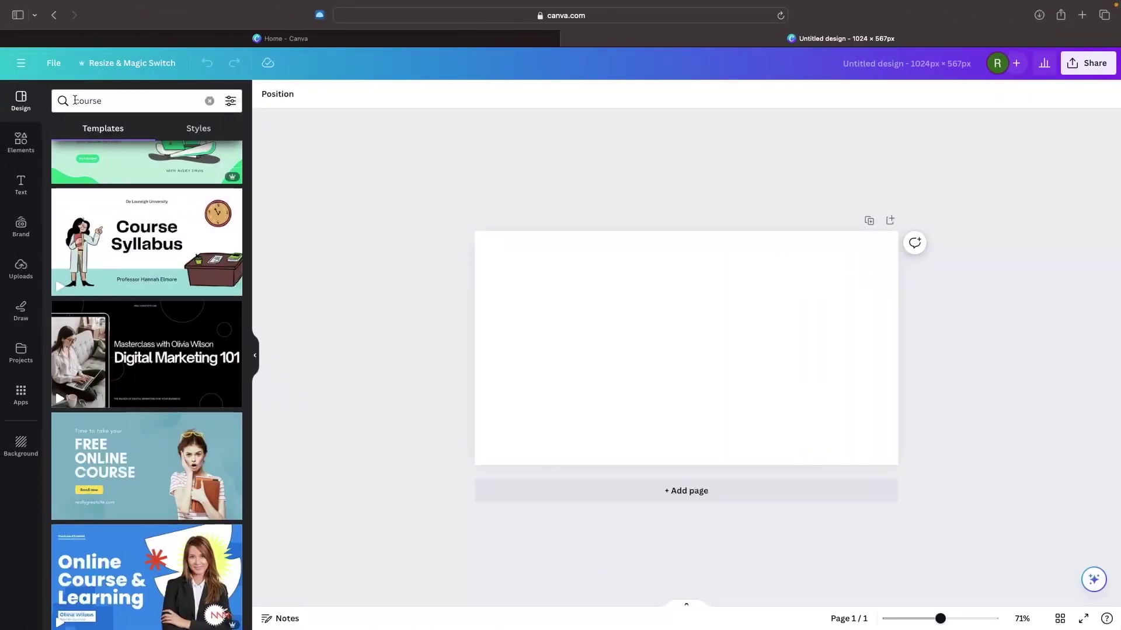
Refine the search to 'graphic design course' and apply the Graphic Design Course template.
{"action": "left_click", "coordinate": [145, 100]}
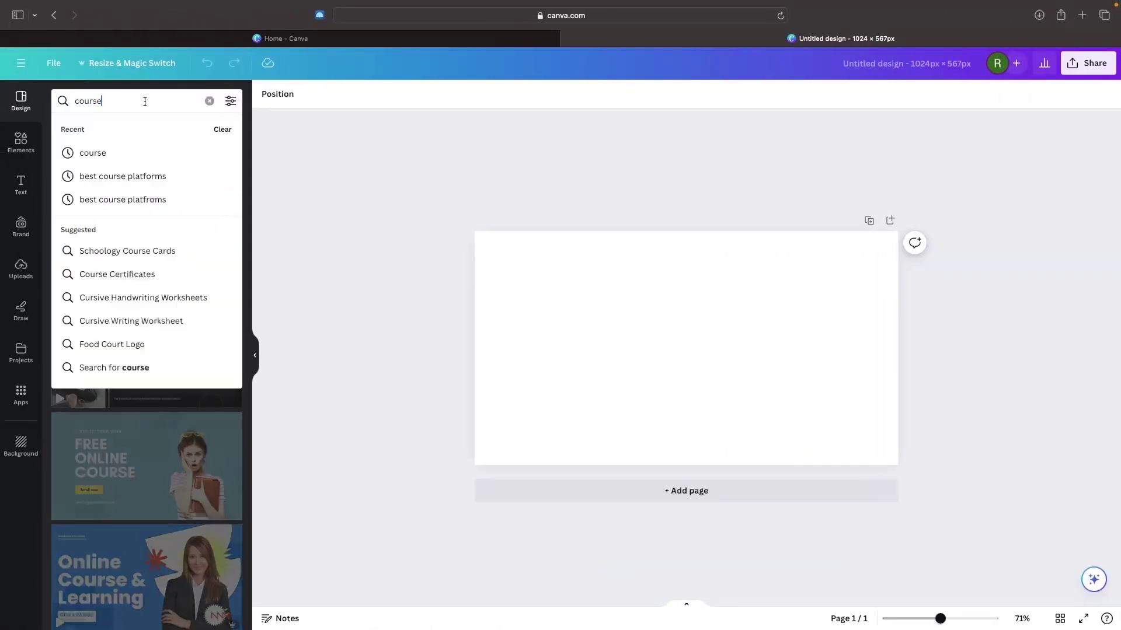
{"action": "left_click", "coordinate": [76, 103]}
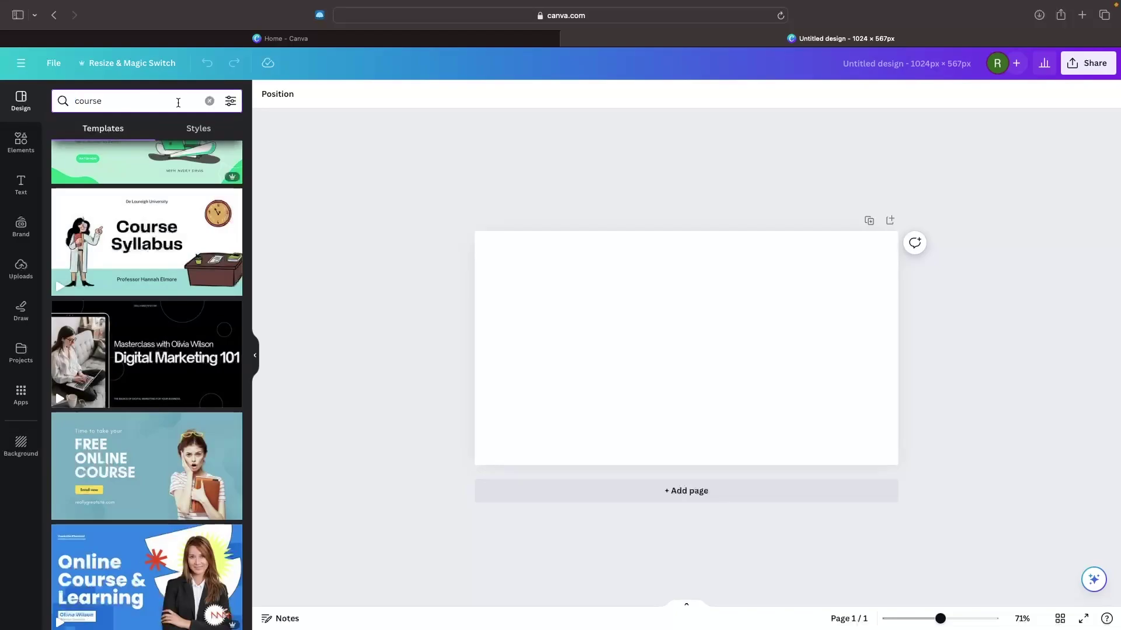
{"action": "type", "text": "graphic desgi"}
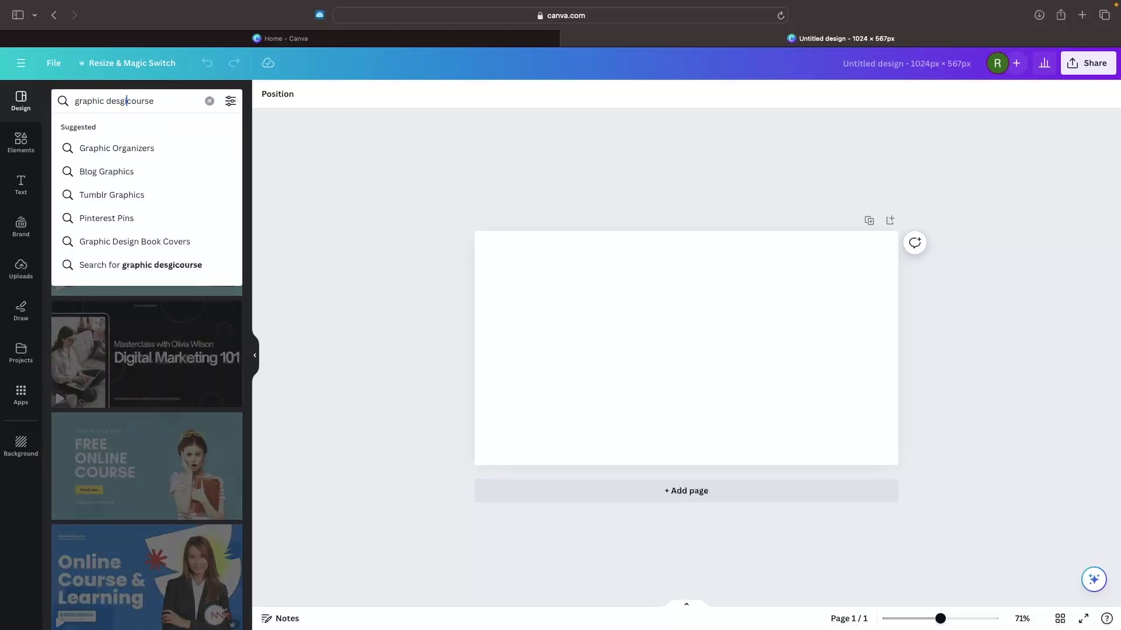
{"action": "type", "text": "n"}
{"action": "key", "text": "Return"}
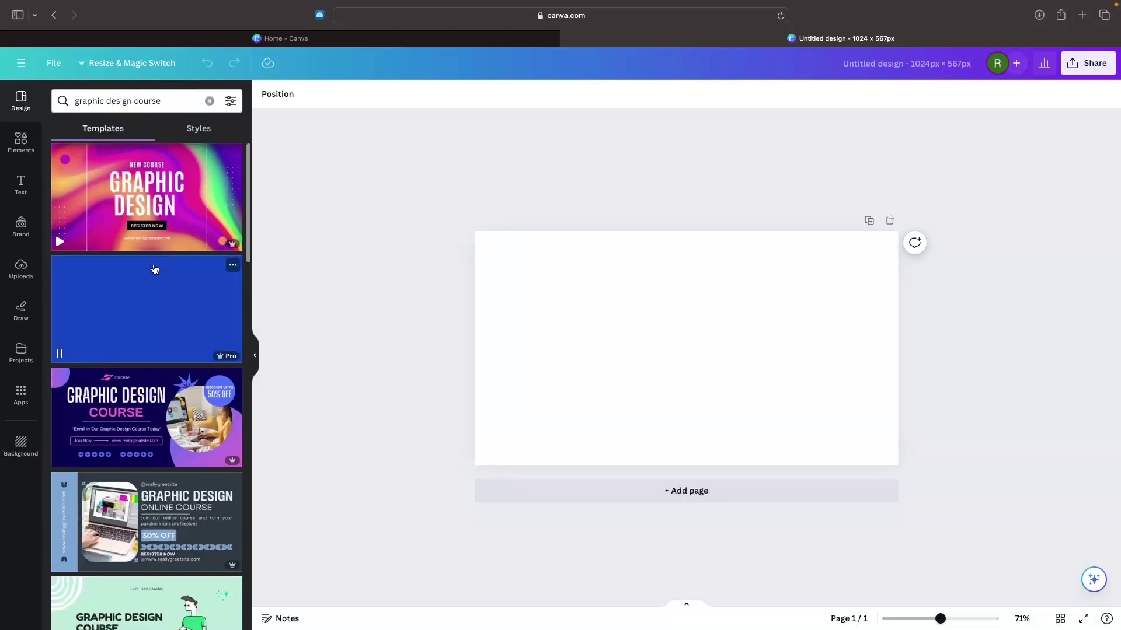
{"action": "scroll", "coordinate": [155, 270], "scroll_direction": "down", "scroll_amount": 10}
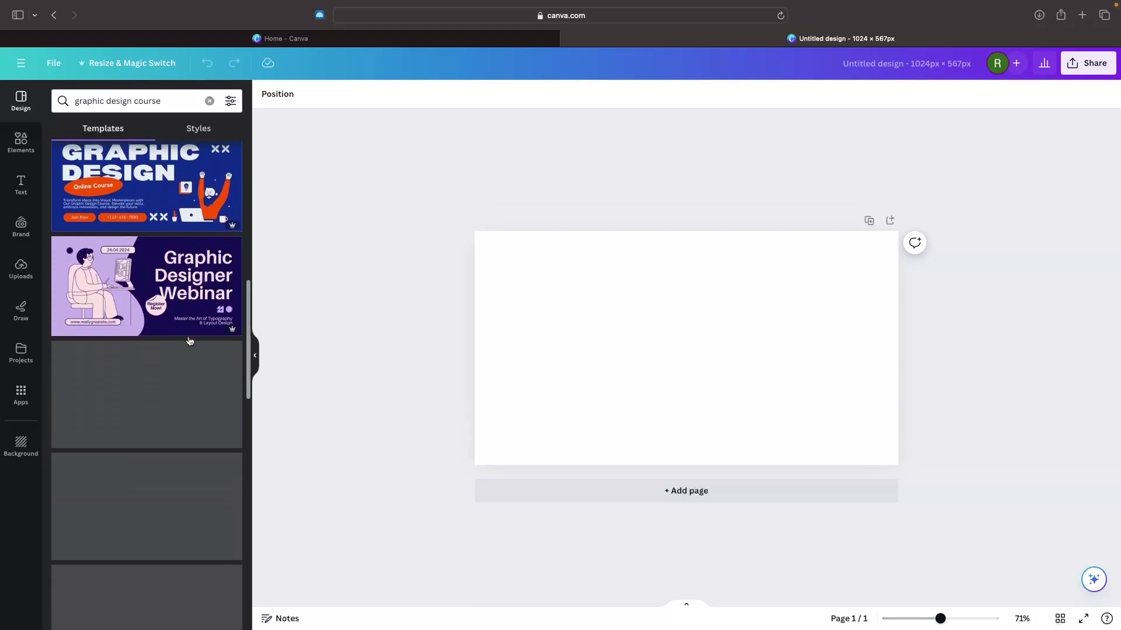
{"action": "scroll", "coordinate": [189, 341], "scroll_direction": "down", "scroll_amount": 2}
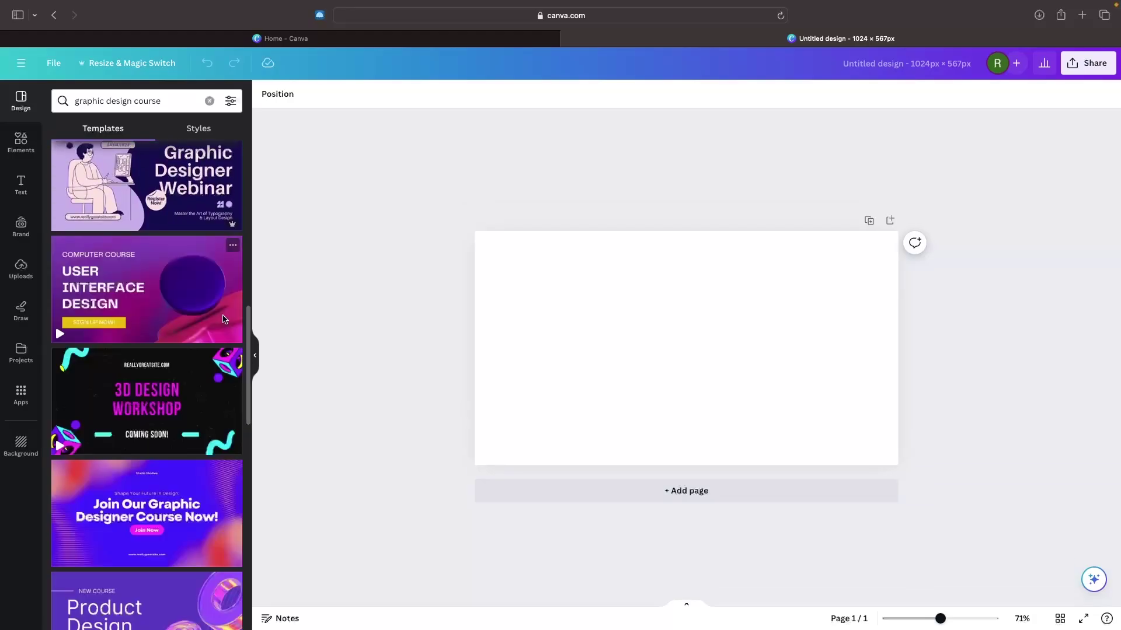
{"action": "scroll", "coordinate": [54, 153], "scroll_direction": "down", "scroll_amount": 5}
{"action": "left_click", "coordinate": [80, 233]}
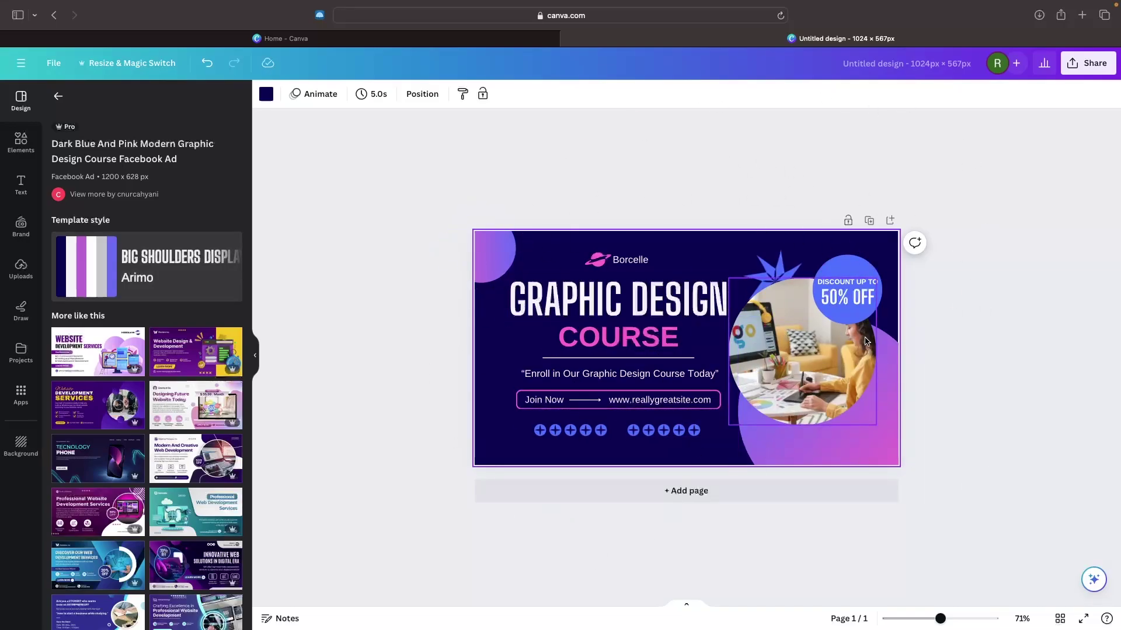
Delete the Borcelle logo and add the uploaded blue triangle PNG, shrunk to a small icon.
{"action": "left_click", "coordinate": [736, 140]}
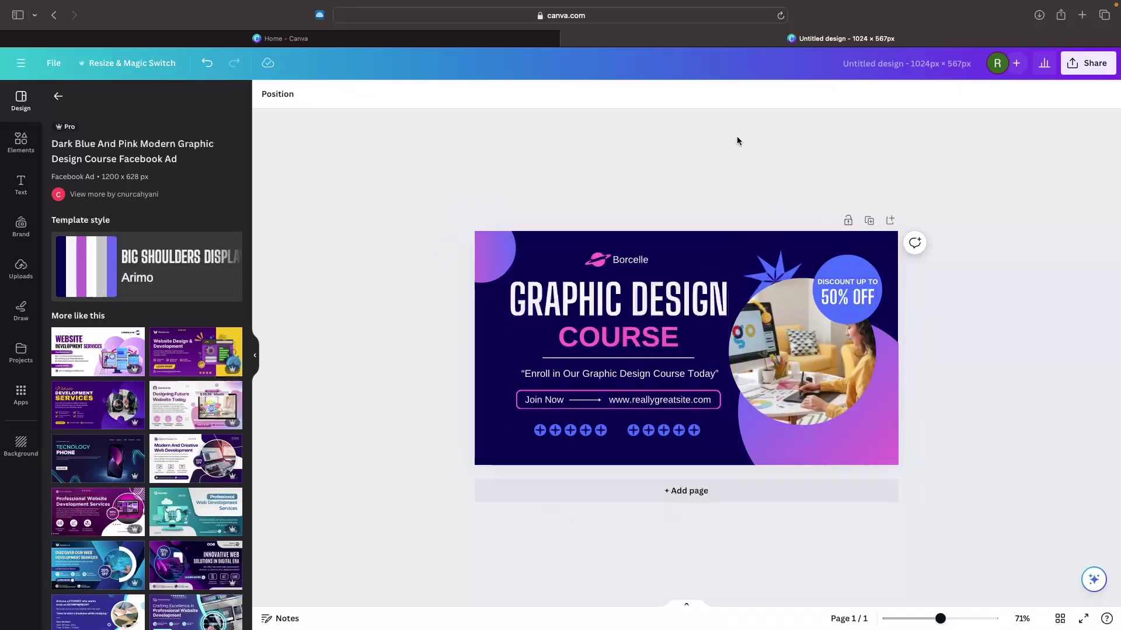
{"action": "left_click", "coordinate": [603, 262]}
{"action": "key", "text": "Delete"}
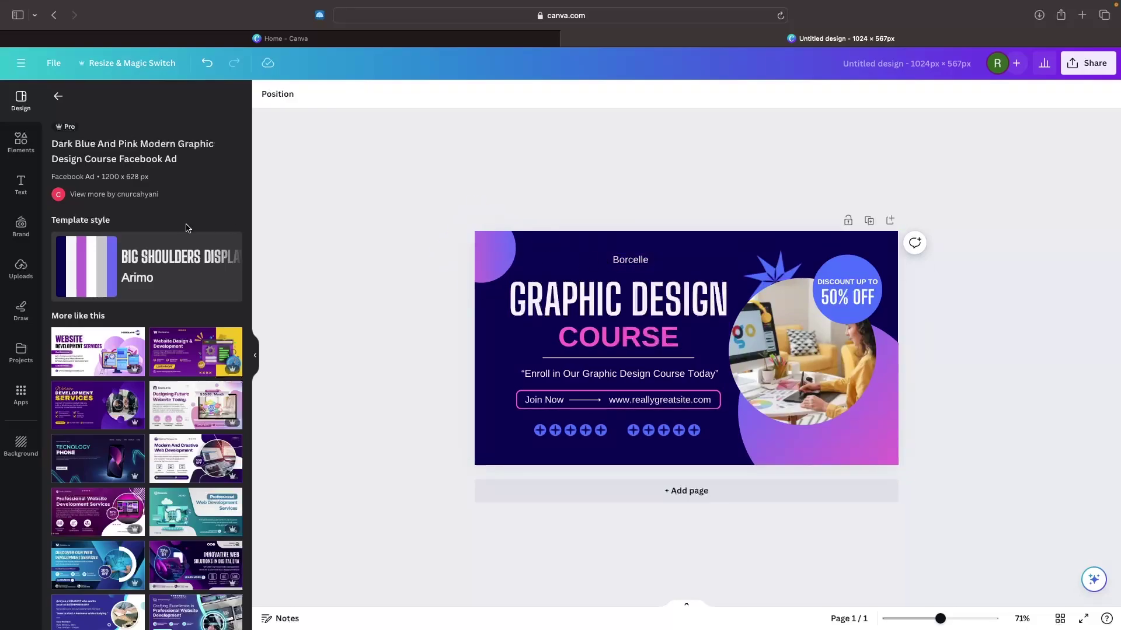
{"action": "left_click", "coordinate": [21, 270]}
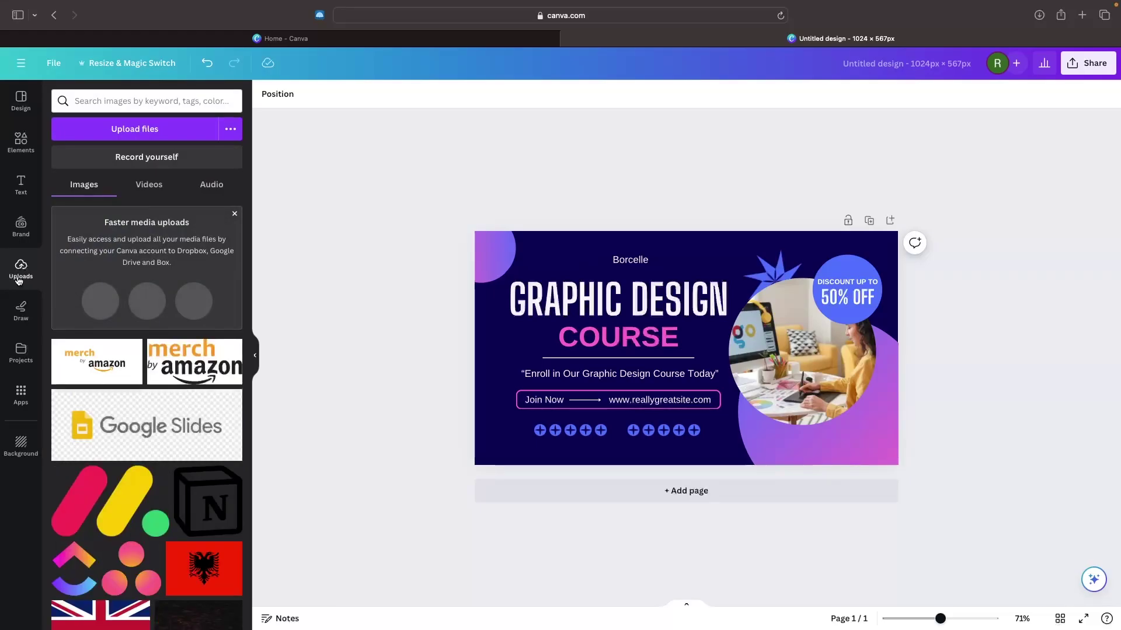
{"action": "left_click", "coordinate": [171, 134]}
{"action": "double_click", "coordinate": [620, 397]}
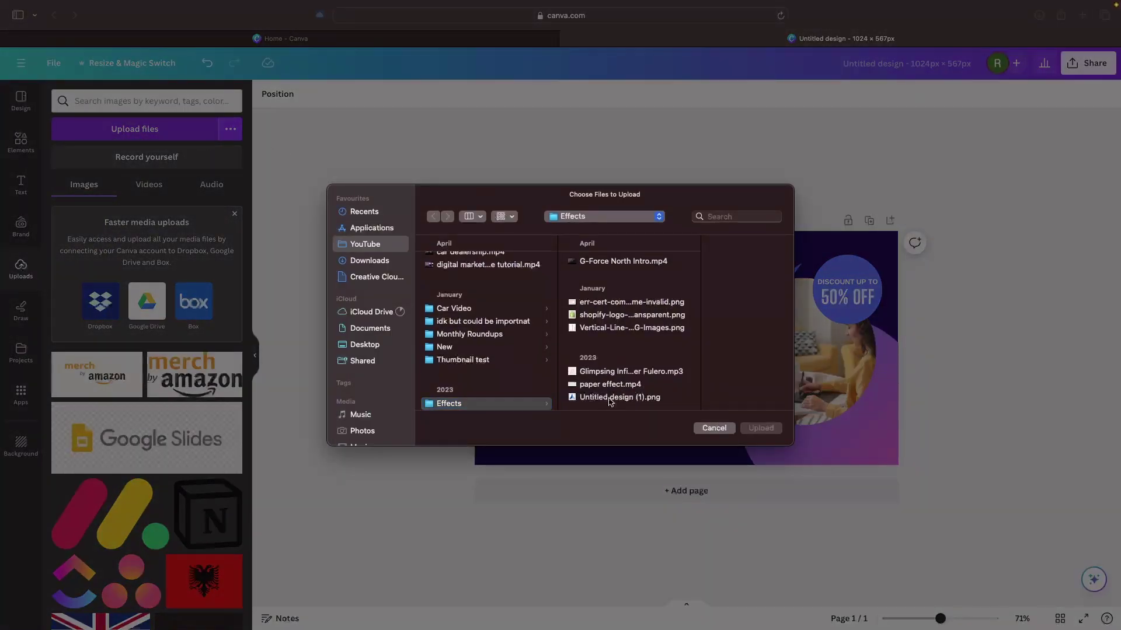
{"action": "left_click", "coordinate": [97, 365]}
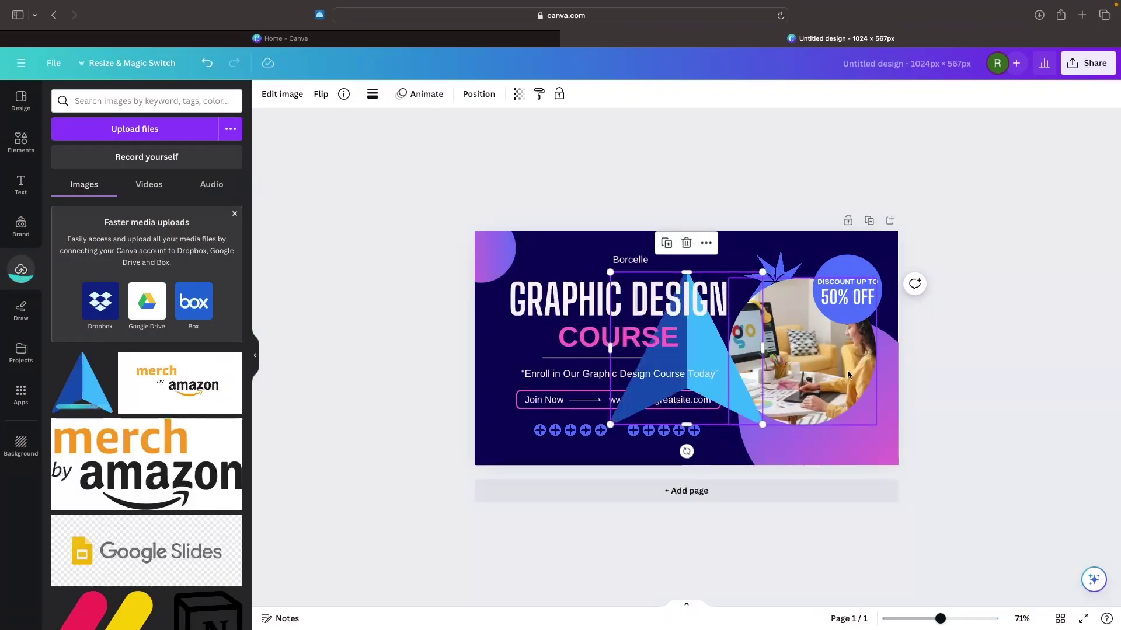
{"action": "left_click_drag", "start_coordinate": [763, 424], "coordinate": [634, 293]}
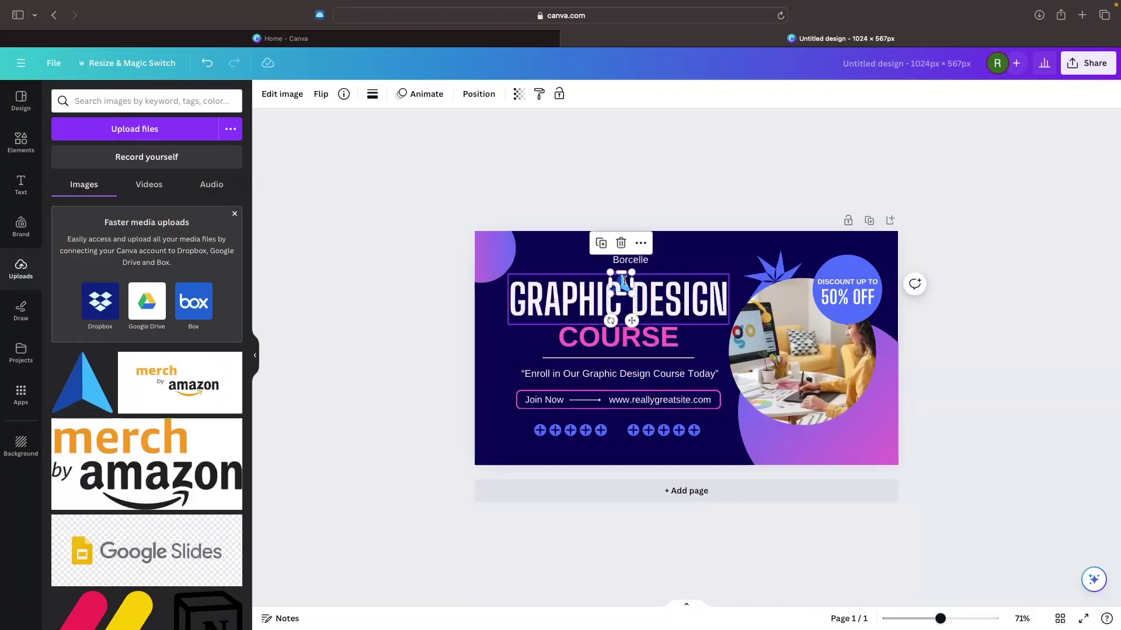
Move the triangle logo next to the brand name.
{"action": "scroll", "coordinate": [625, 279], "scroll_direction": "up", "scroll_amount": 5}
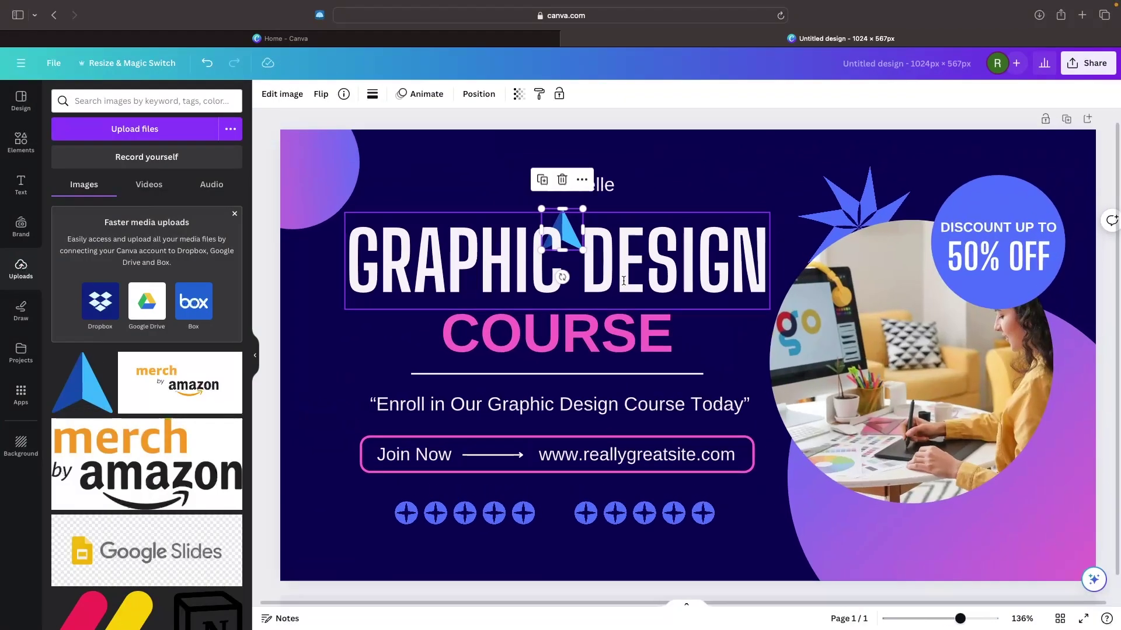
{"action": "left_click", "coordinate": [668, 187]}
{"action": "left_click", "coordinate": [564, 213]}
{"action": "left_click", "coordinate": [564, 212]}
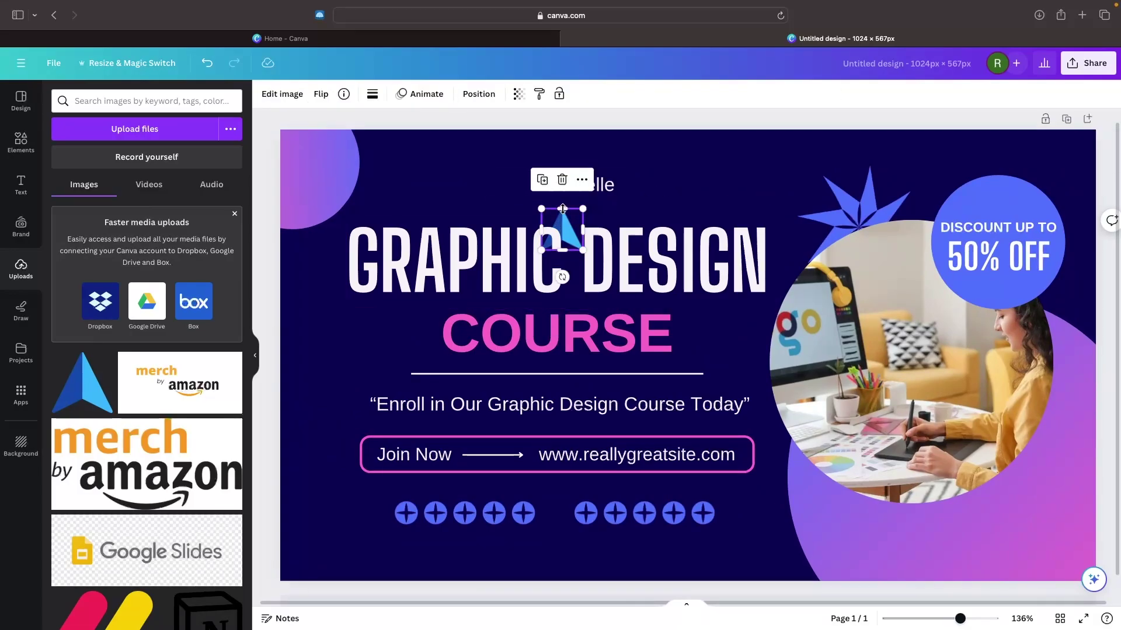
{"action": "left_click_drag", "start_coordinate": [565, 213], "coordinate": [531, 191]}
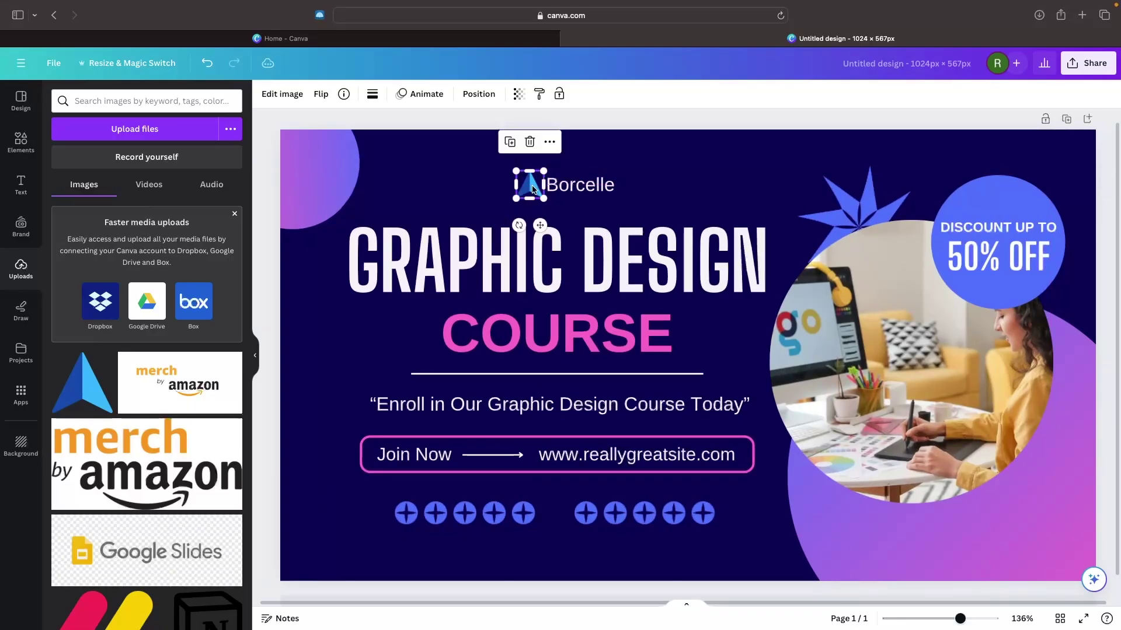
Replace the Borcelle brand text with 'G-Force North' and reposition it with the logo.
{"action": "left_click", "coordinate": [577, 185]}
{"action": "double_click", "coordinate": [577, 185]}
{"action": "type", "text": "G"}
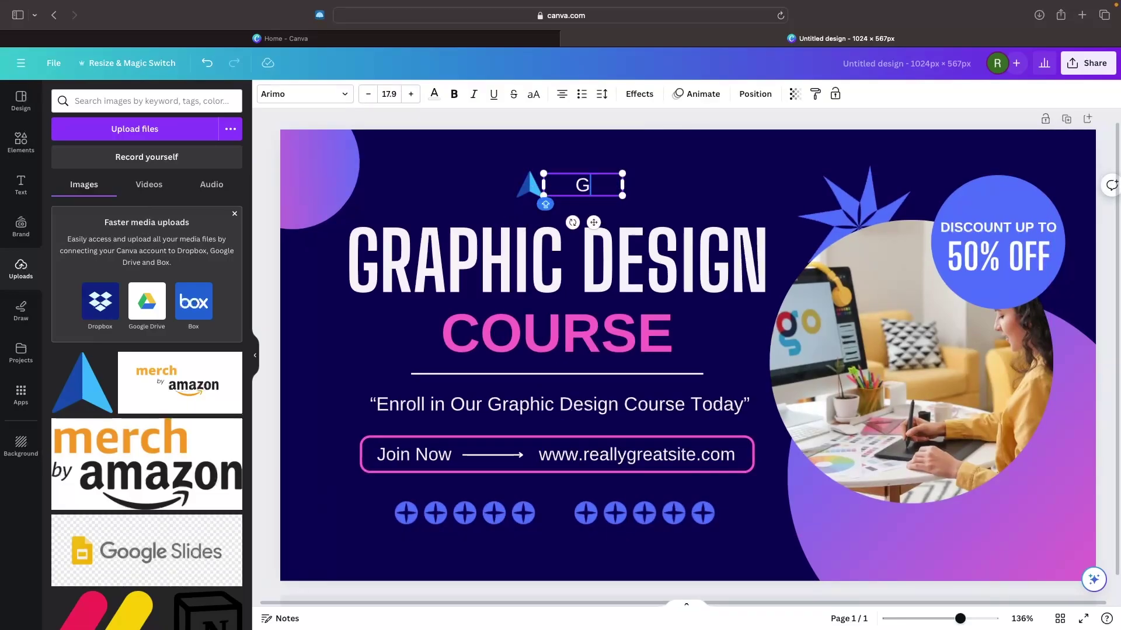
{"action": "type", "text": "-Force no"}
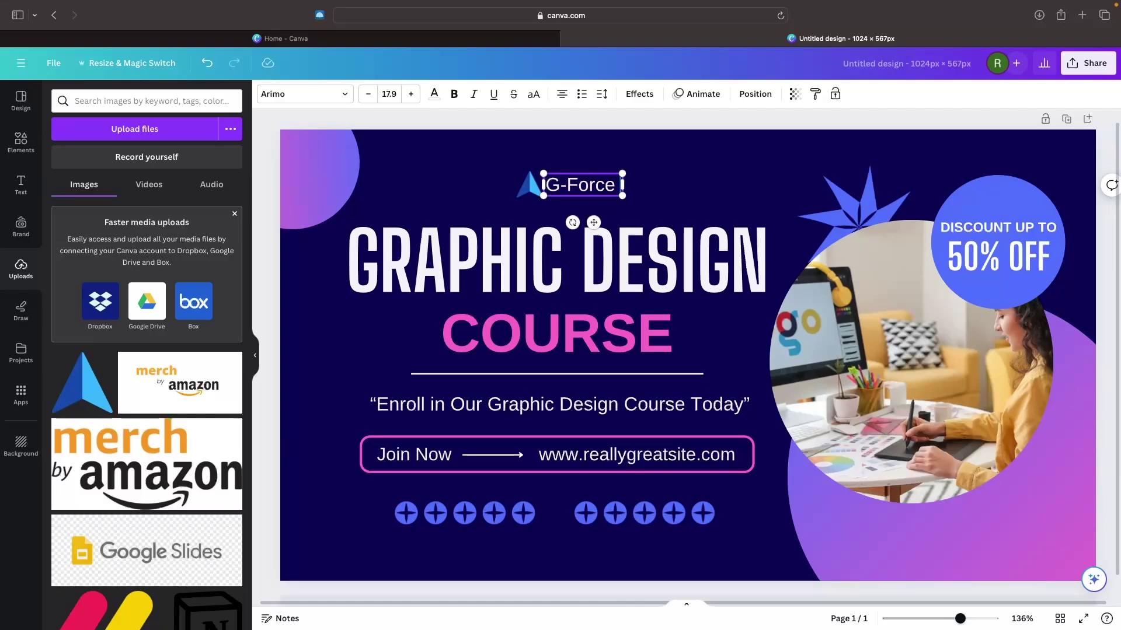
{"action": "type", "text": "rth"}
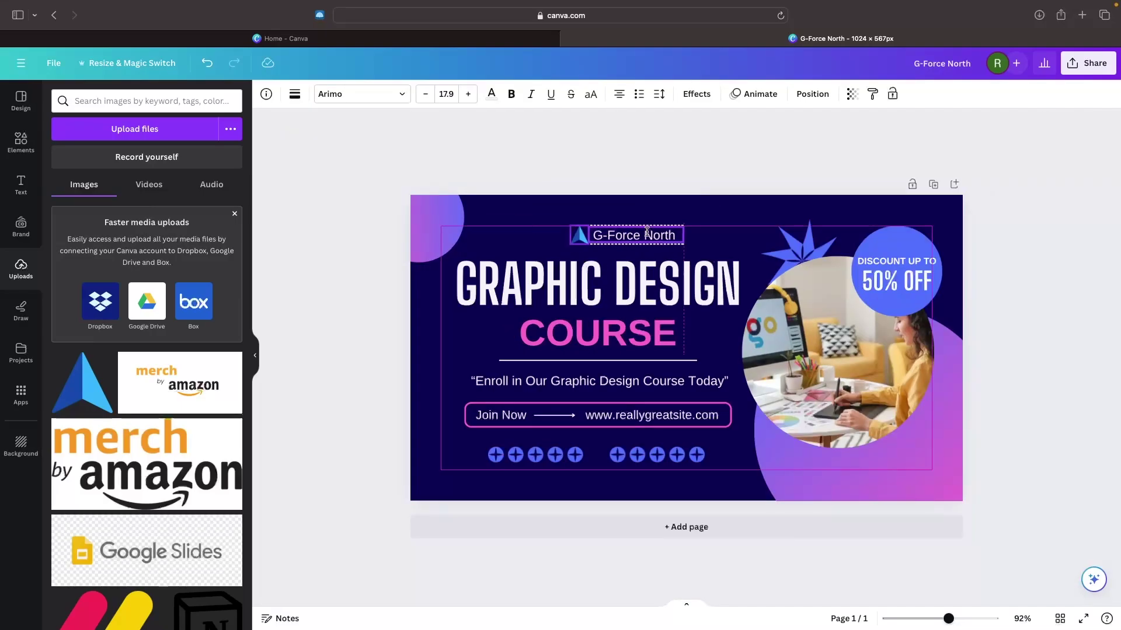
{"action": "mouse_move", "coordinate": [651, 233]}
{"action": "left_mouse_down"}
{"action": "mouse_move", "coordinate": [625, 233]}
{"action": "mouse_move", "coordinate": [634, 232]}
{"action": "left_mouse_up"}
{"action": "left_click", "coordinate": [674, 158]}
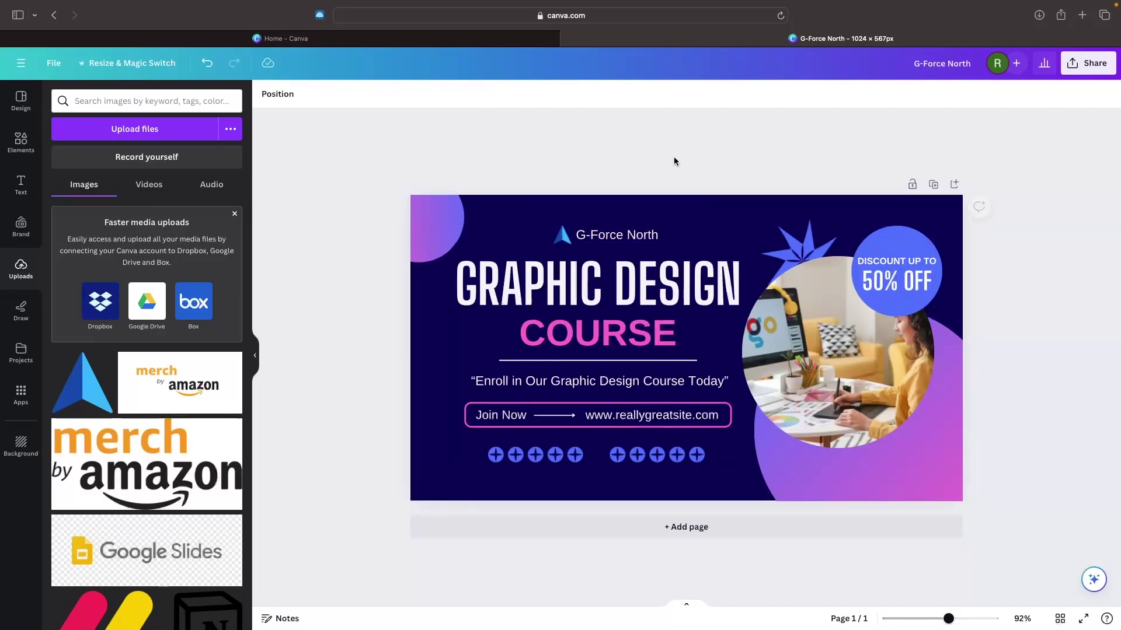
{"action": "scroll", "coordinate": [671, 350], "scroll_direction": "down", "scroll_amount": 3}
{"action": "left_click", "coordinate": [656, 409]}
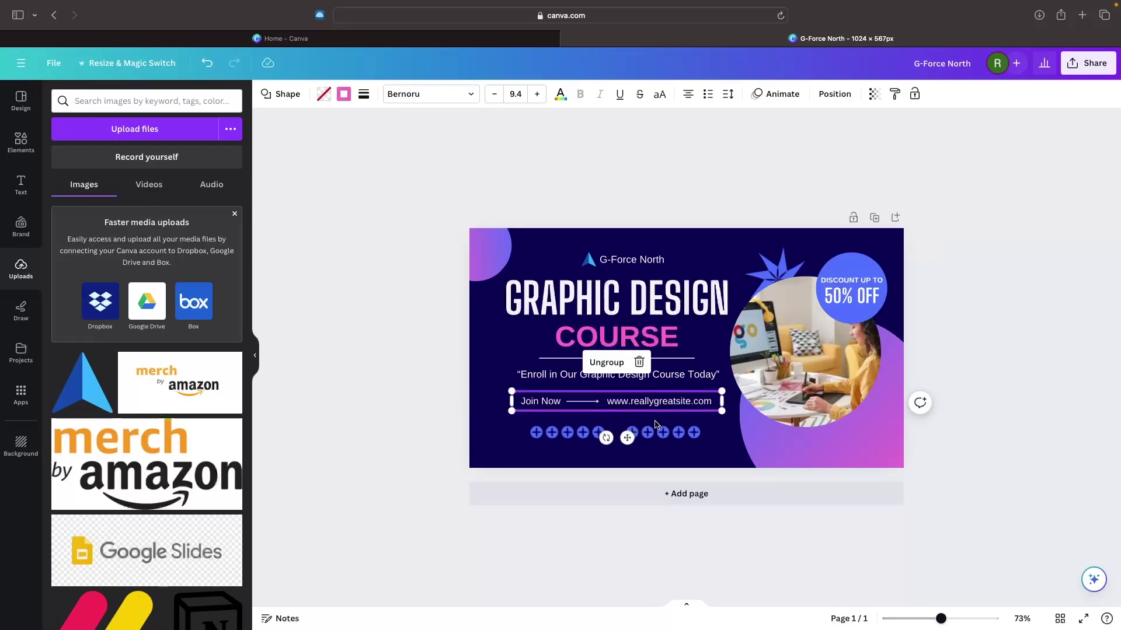
{"action": "left_click", "coordinate": [607, 362]}
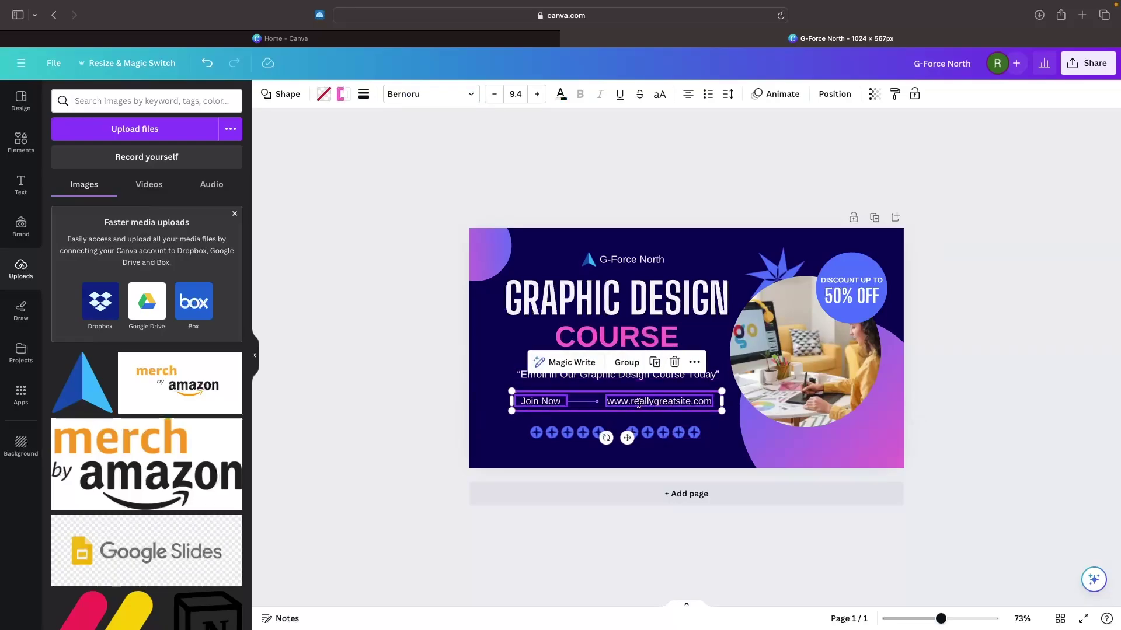
{"action": "left_click", "coordinate": [806, 374]}
{"action": "left_click", "coordinate": [686, 402]}
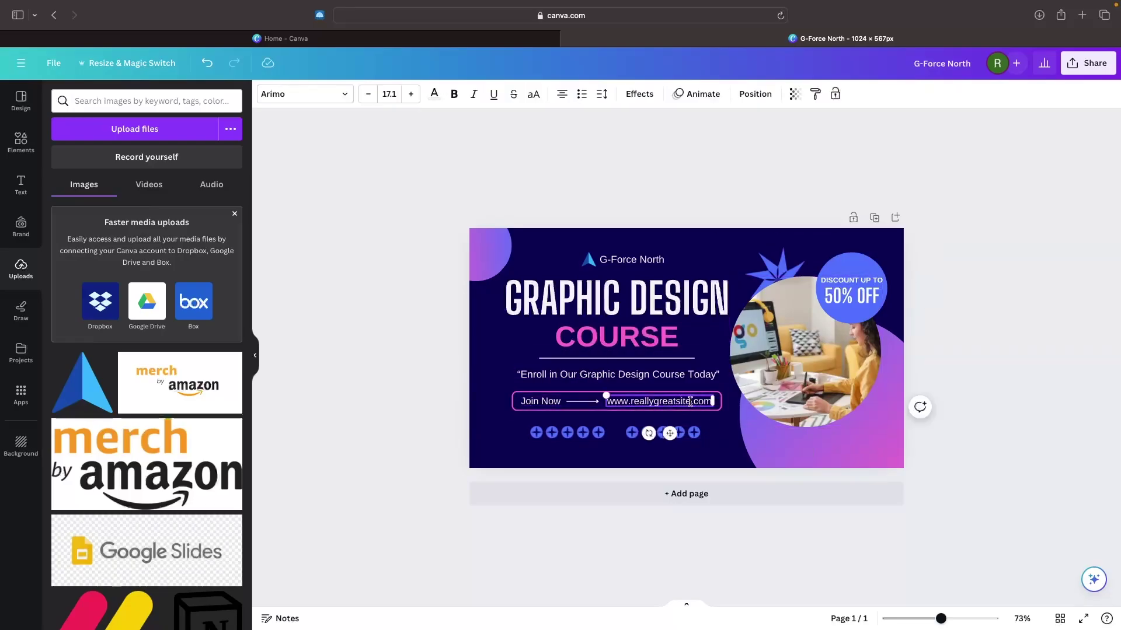
{"action": "left_click_drag", "start_coordinate": [690, 401], "coordinate": [630, 401]}
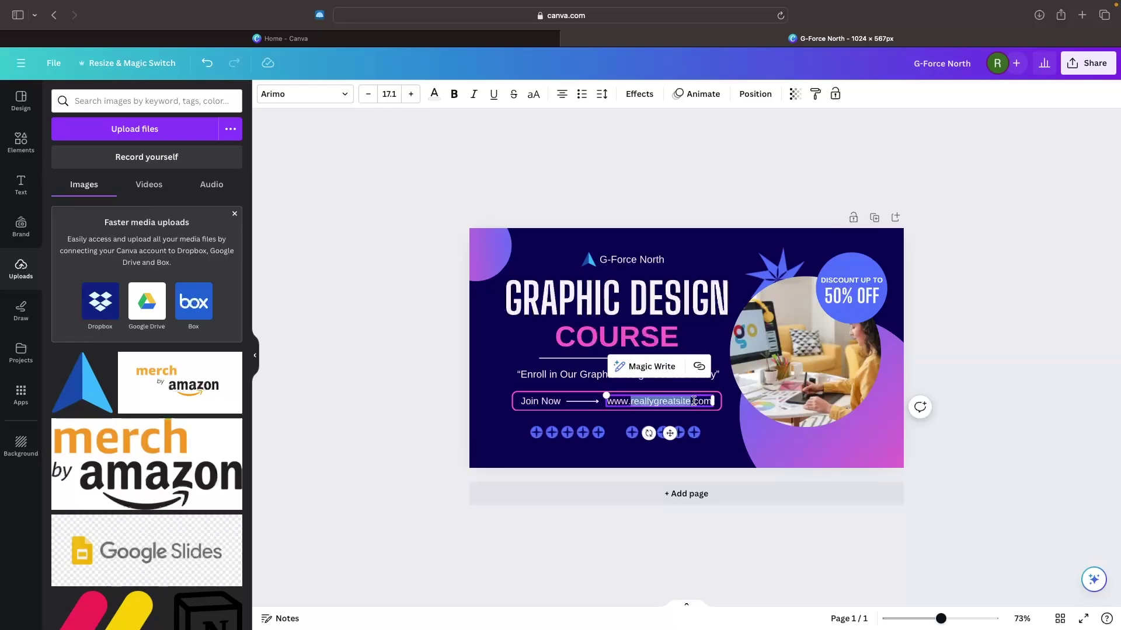
{"action": "type", "text": "gofrcenorth"}
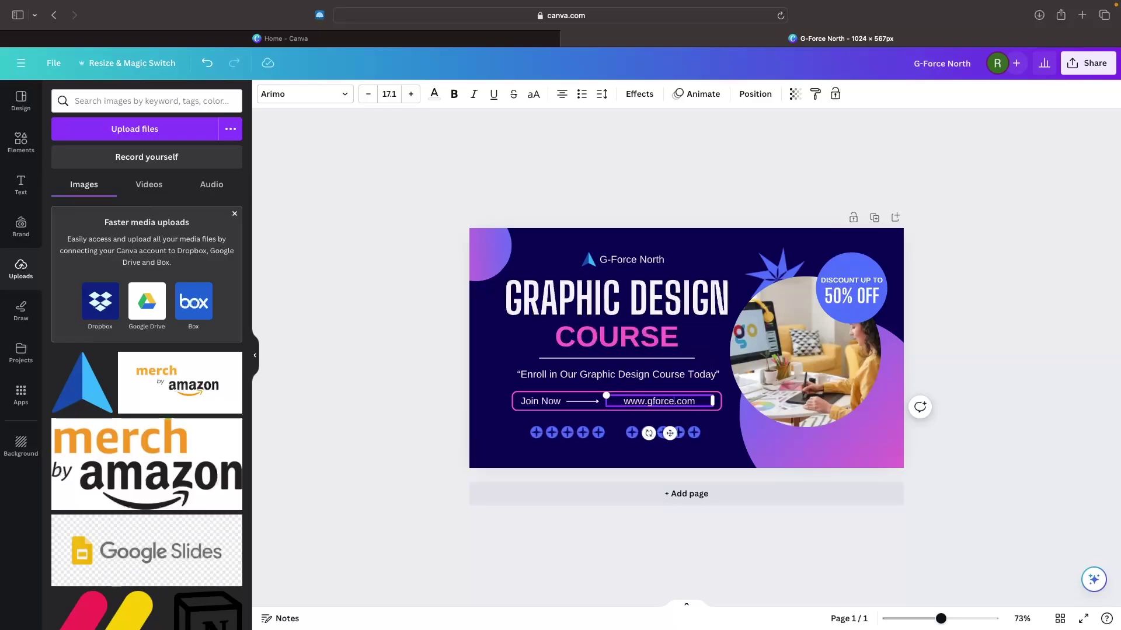
{"action": "type", "text": ".com"}
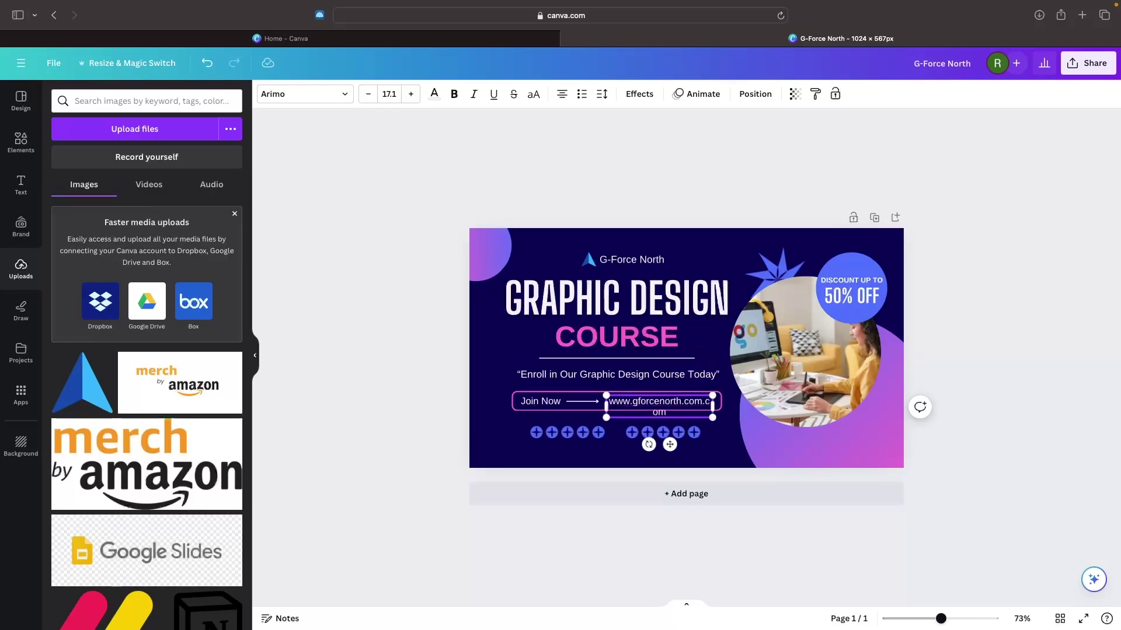
{"action": "key", "text": "BackSpace"}
{"action": "key", "text": "BackSpace"}
{"action": "key", "text": "BackSpace"}
{"action": "key", "text": "BackSpace"}
Delete the 50% OFF discount circle, keeping the original circular photo.
{"action": "left_click", "coordinate": [818, 356]}
{"action": "key", "text": "Delete"}
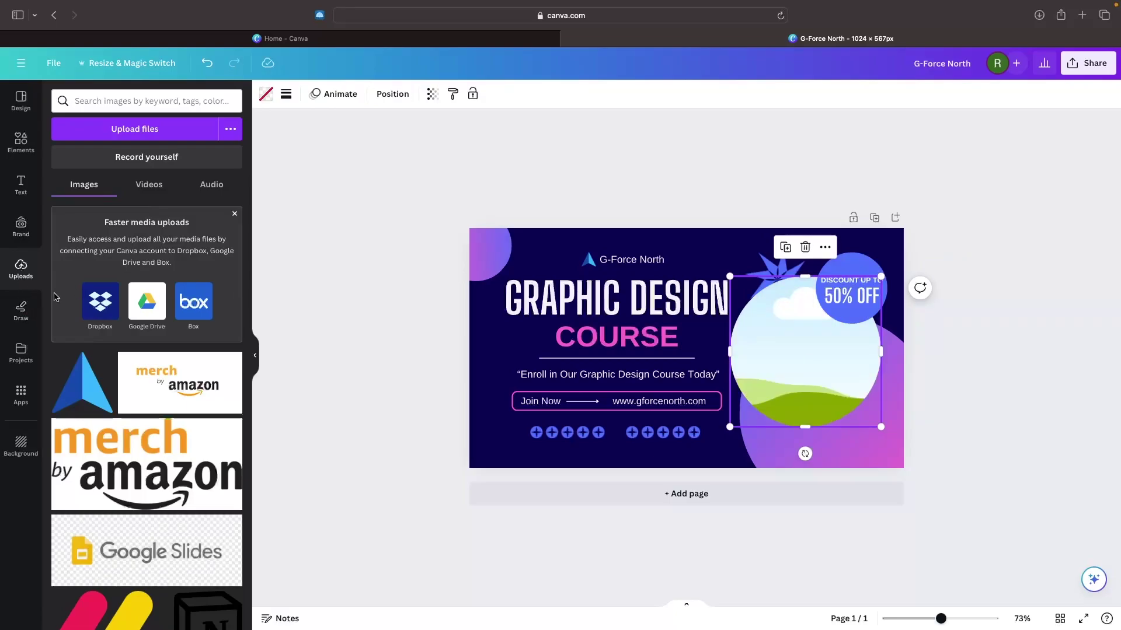
{"action": "scroll", "coordinate": [152, 403], "scroll_direction": "down", "scroll_amount": 10}
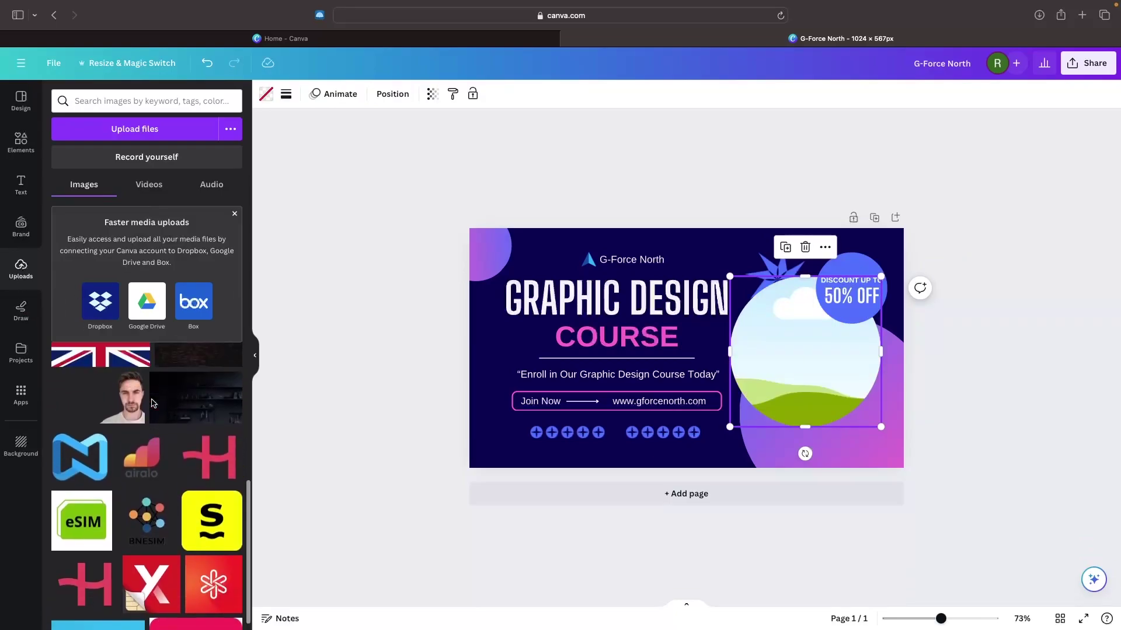
{"action": "scroll", "coordinate": [151, 403], "scroll_direction": "up", "scroll_amount": 2}
{"action": "left_click_drag", "start_coordinate": [102, 402], "coordinate": [759, 347]}
{"action": "left_click", "coordinate": [937, 357]}
{"action": "left_click", "coordinate": [799, 343]}
{"action": "key", "text": "Delete"}
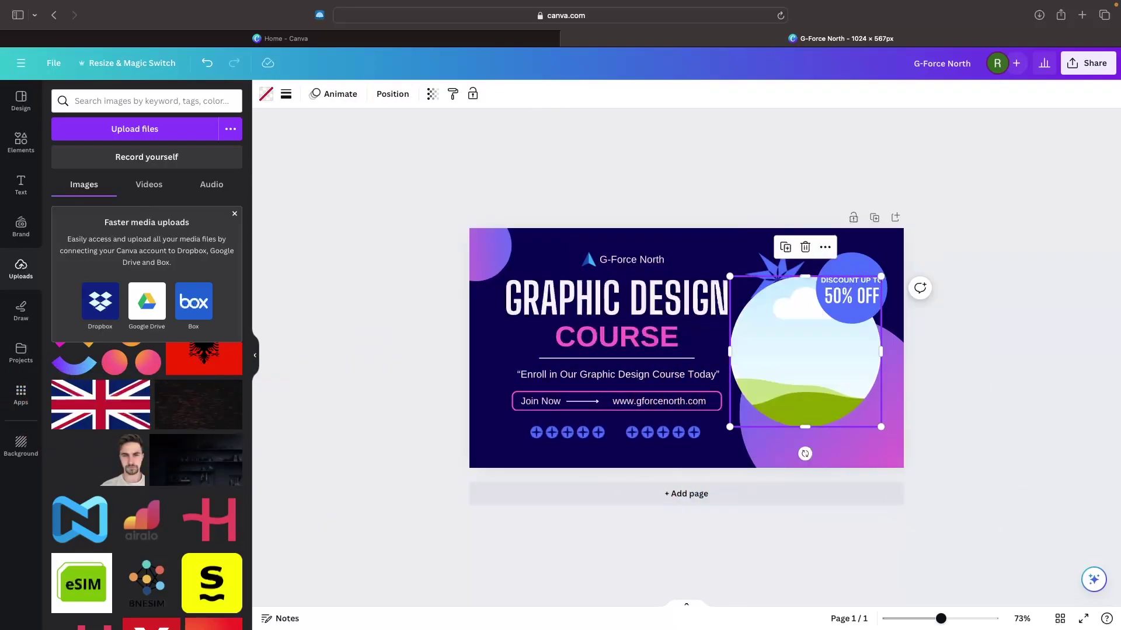
{"action": "key", "text": "super+z"}
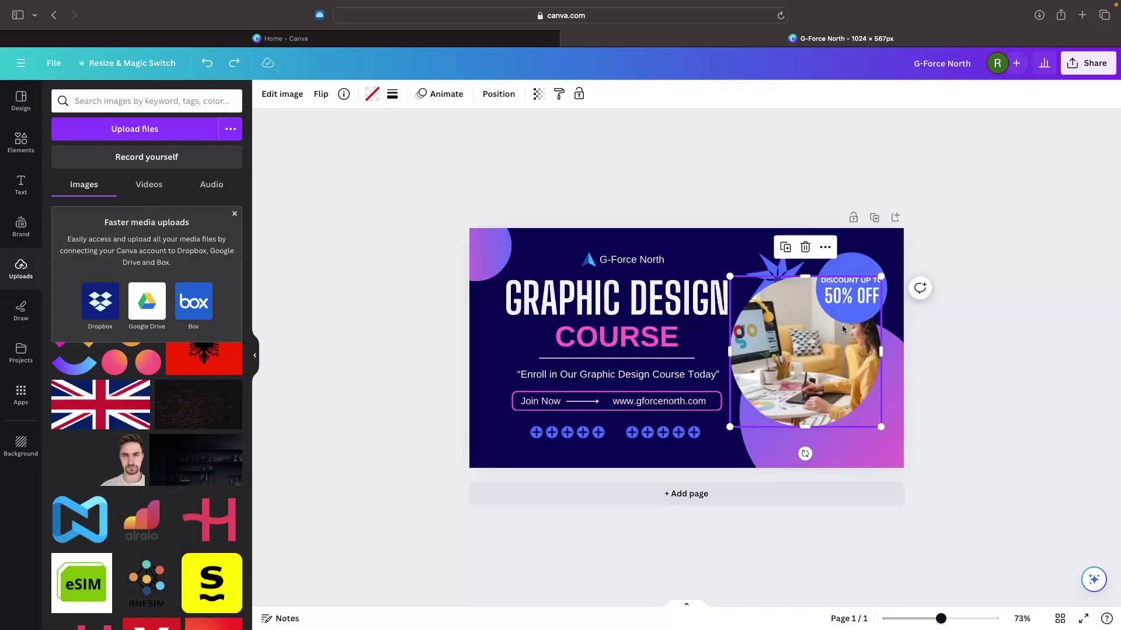
{"action": "left_click", "coordinate": [860, 272]}
{"action": "key", "text": "Delete"}
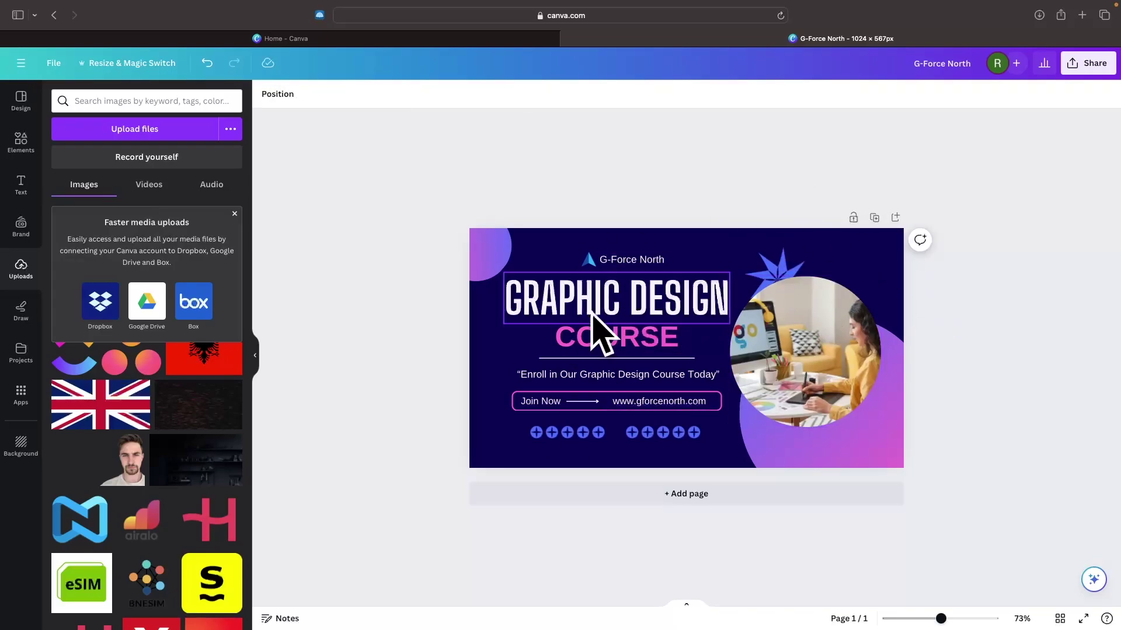
Download the finished thumbnail design as a PNG.
{"action": "left_click", "coordinate": [1086, 65]}
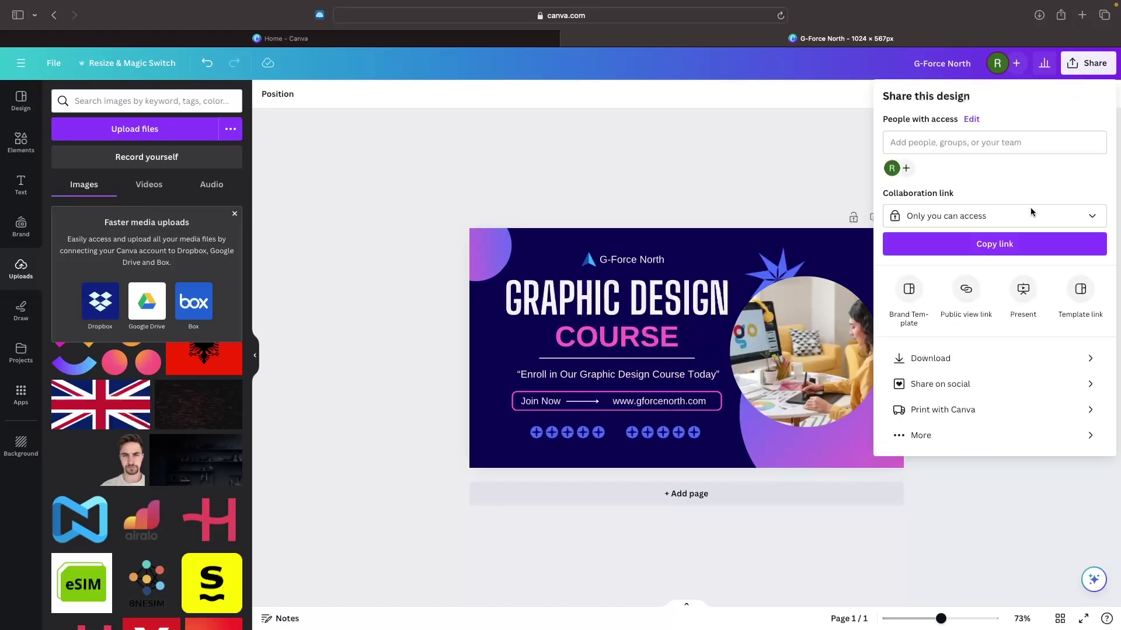
{"action": "left_click", "coordinate": [957, 359]}
{"action": "left_click", "coordinate": [941, 300]}
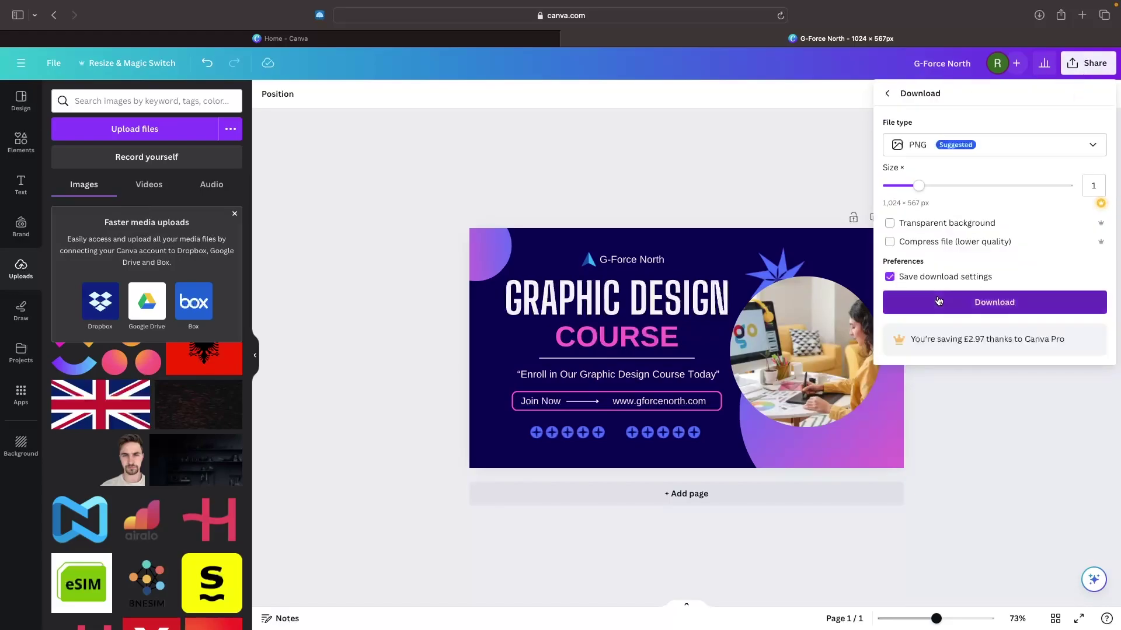
{"action": "key", "text": "super+Tab"}
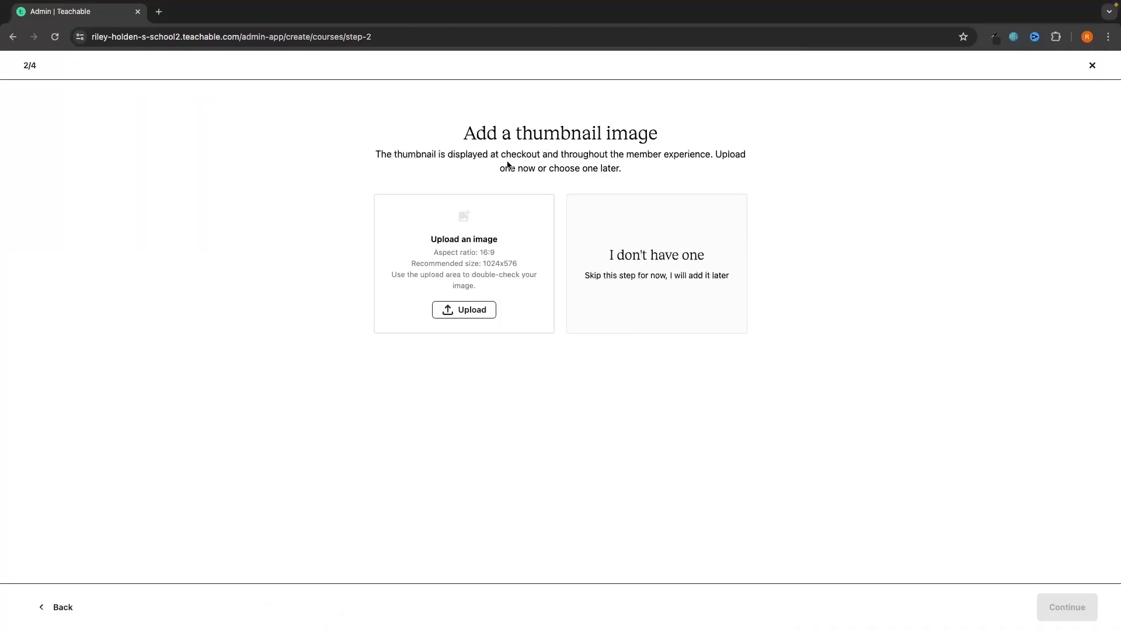
Upload the G-Force North image from Downloads as the course thumbnail and continue to pricing.
{"action": "left_click", "coordinate": [464, 309]}
{"action": "left_click", "coordinate": [516, 334]}
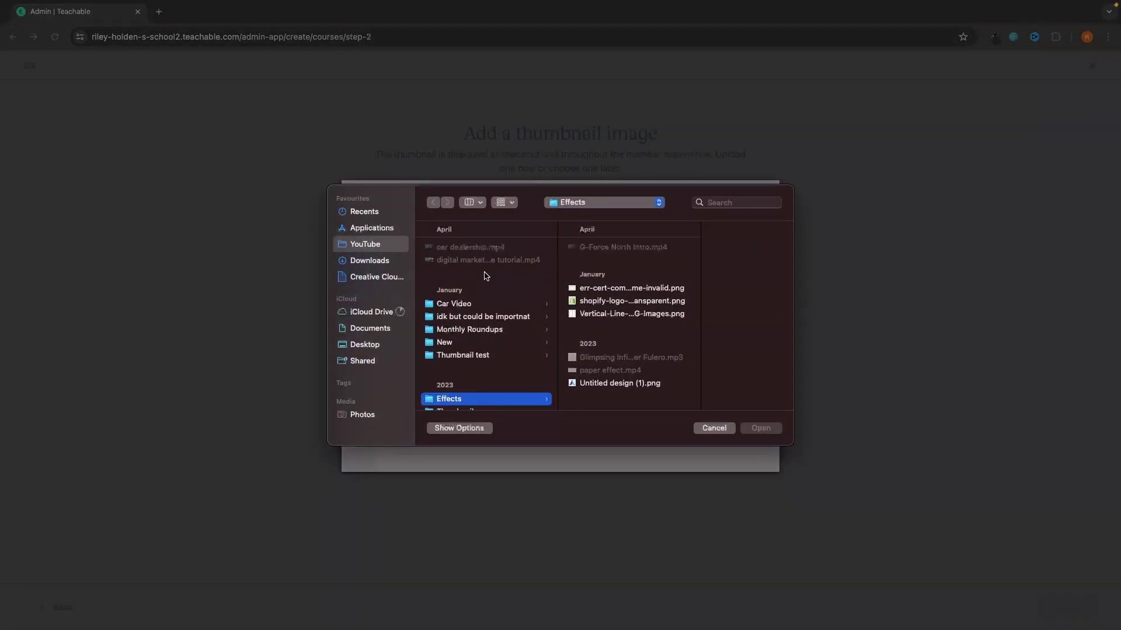
{"action": "left_click", "coordinate": [369, 261]}
{"action": "double_click", "coordinate": [450, 258]}
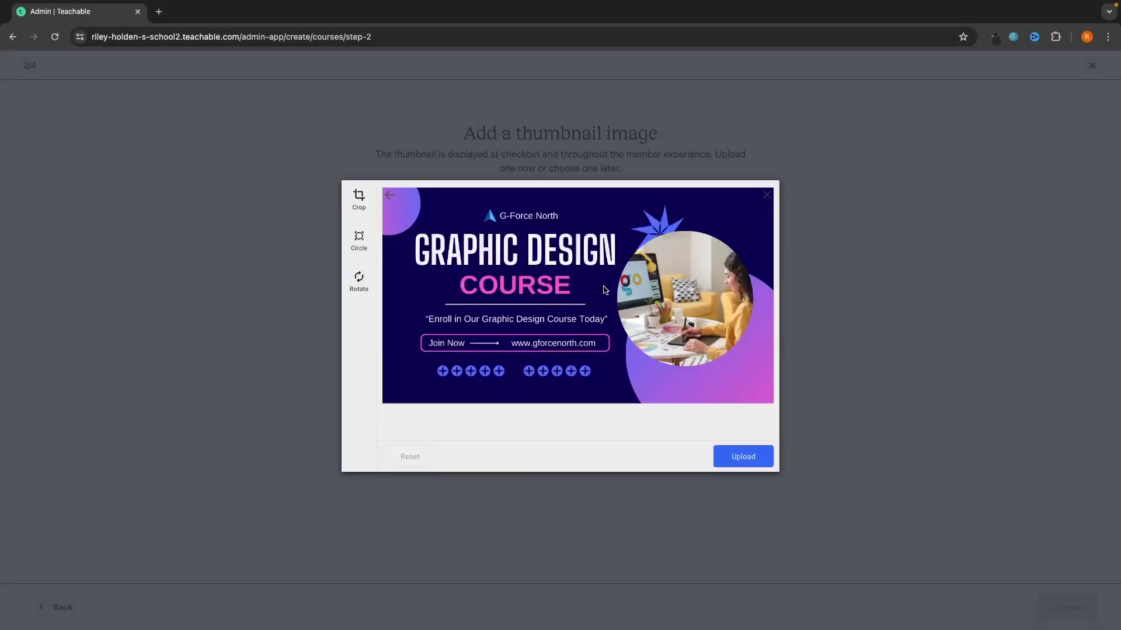
{"action": "left_click", "coordinate": [741, 457]}
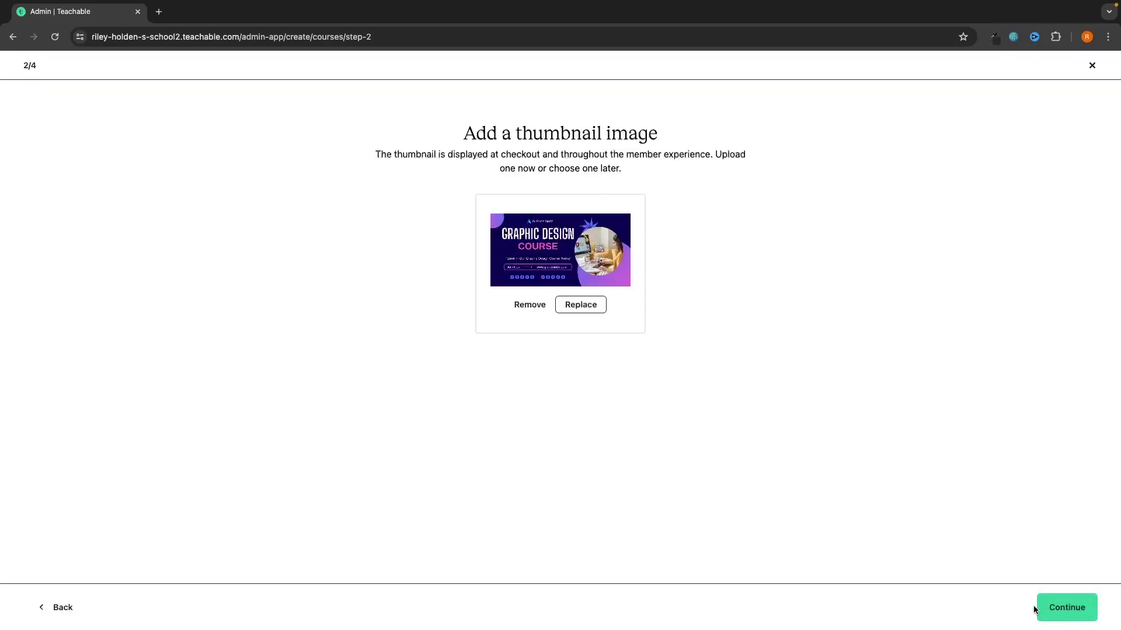
{"action": "left_click", "coordinate": [1056, 614]}
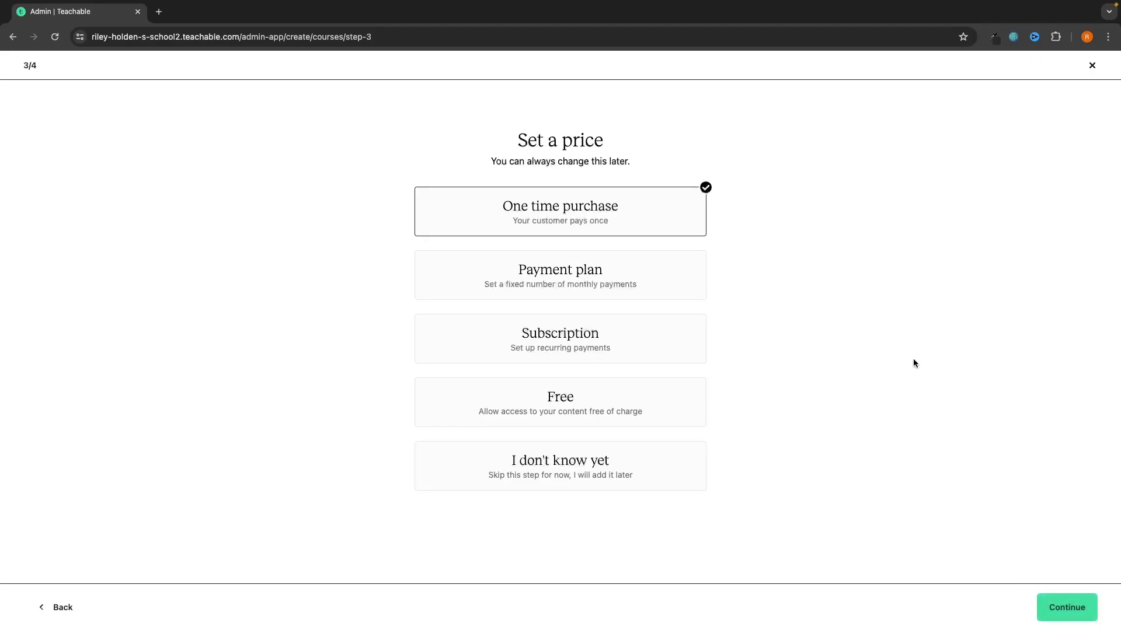
Choose One time purchase as the pricing option and continue to its pricing form.
{"action": "left_click_drag", "start_coordinate": [499, 136], "coordinate": [632, 160]}
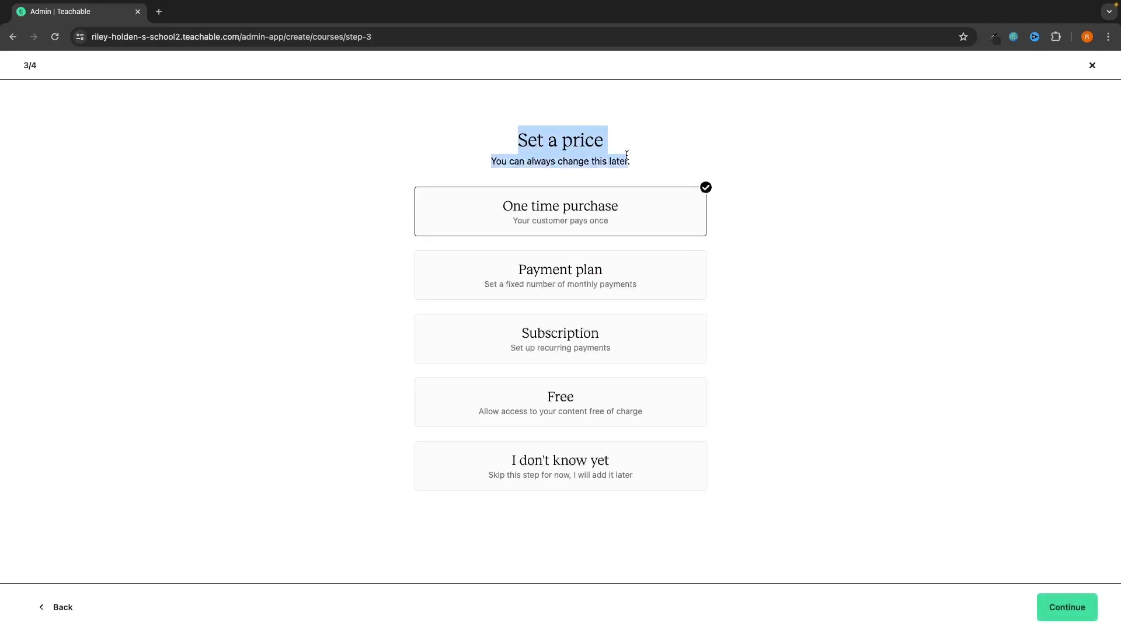
{"action": "left_click", "coordinate": [632, 160]}
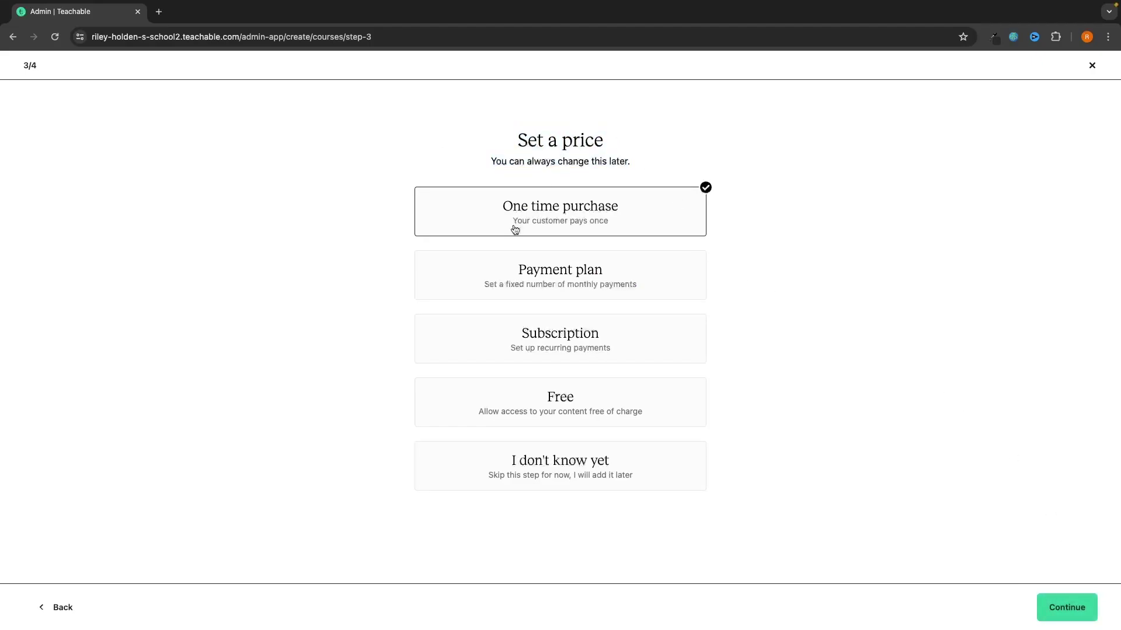
{"action": "left_click_drag", "start_coordinate": [502, 209], "coordinate": [618, 210]}
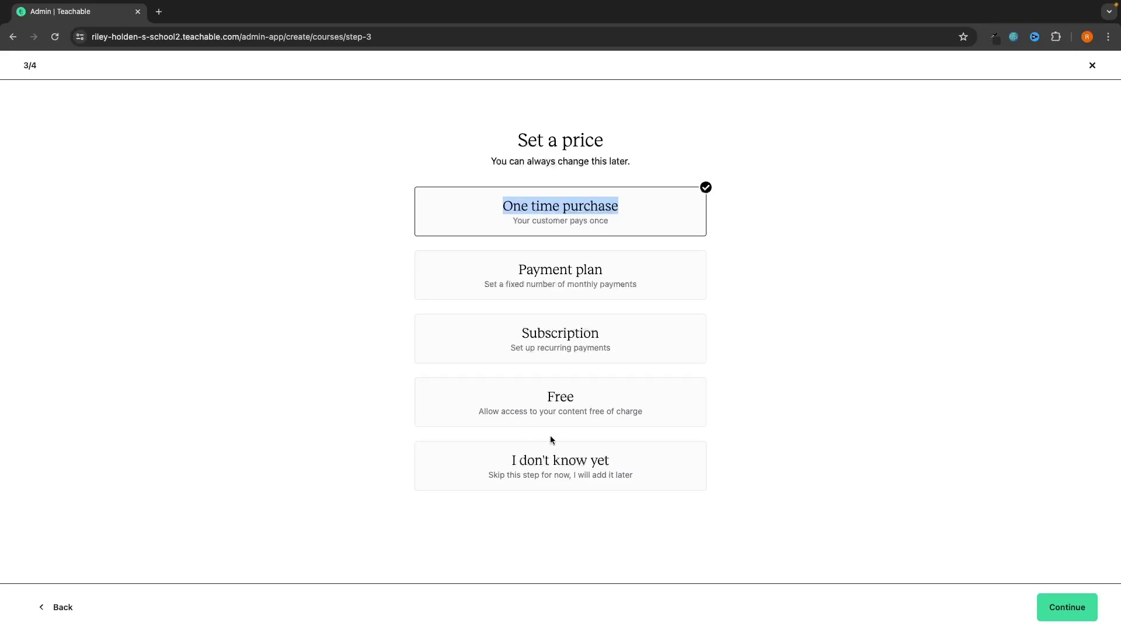
{"action": "left_click", "coordinate": [781, 412]}
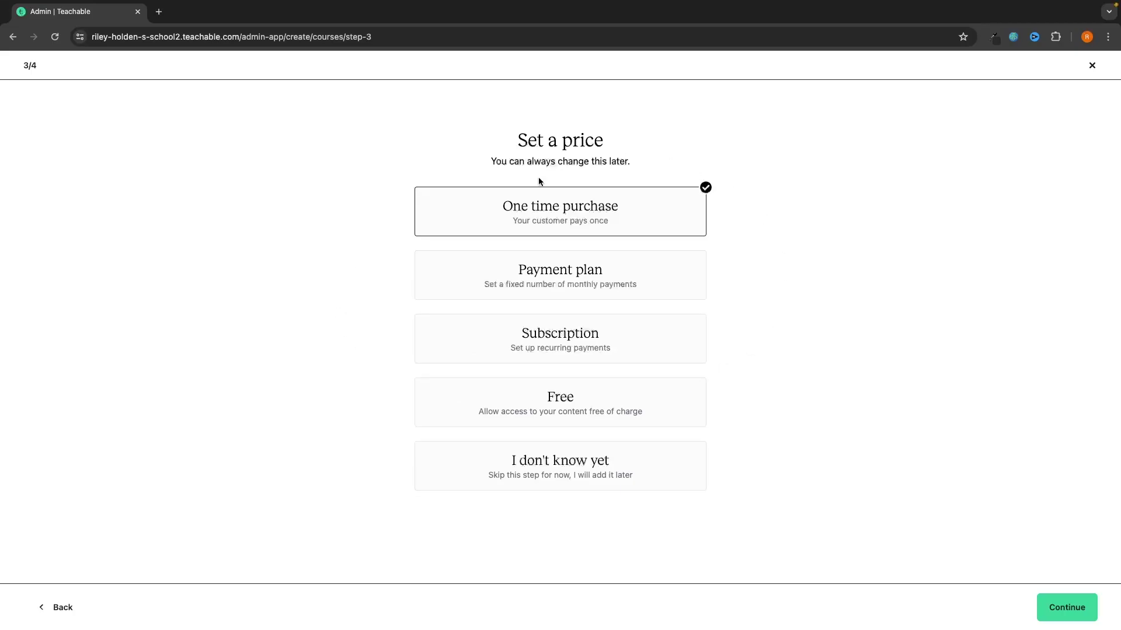
{"action": "left_click_drag", "start_coordinate": [499, 211], "coordinate": [619, 212]}
{"action": "left_click", "coordinate": [642, 205]}
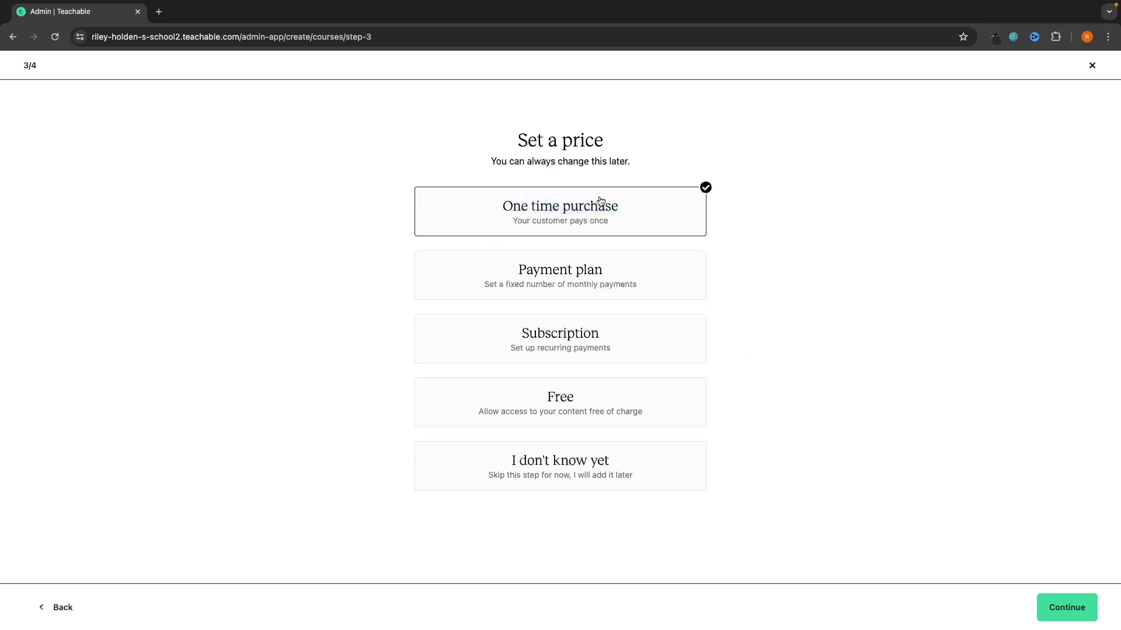
{"action": "left_click", "coordinate": [1051, 601]}
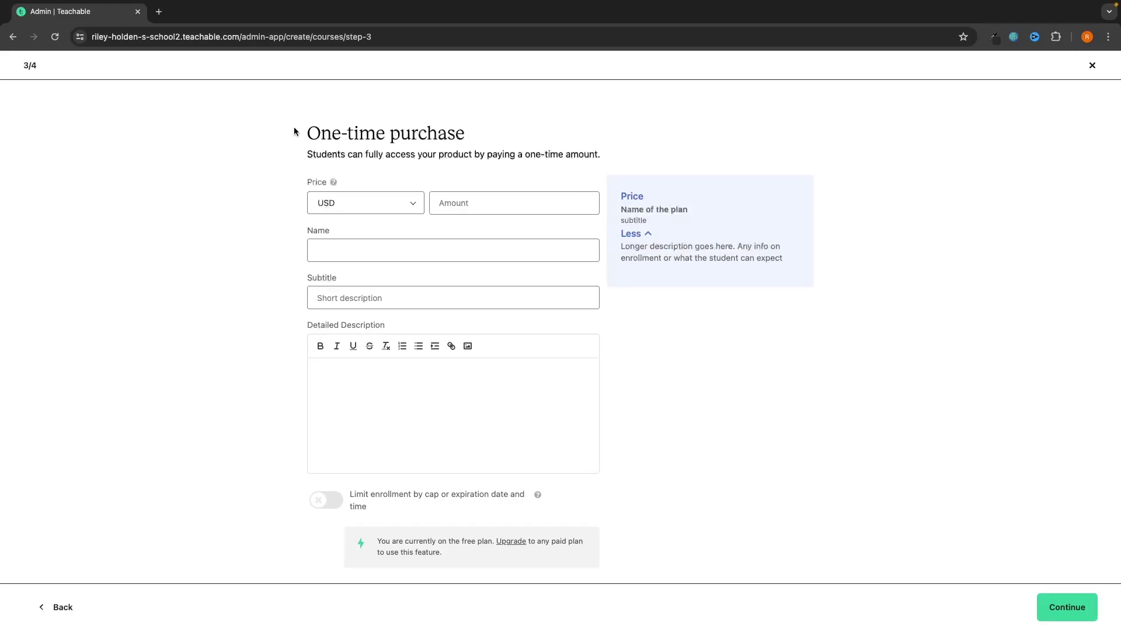
Price the plan at 997, name it G-Force North Graphic Design Course, and add a placeholder subtitle.
{"action": "left_click", "coordinate": [467, 204]}
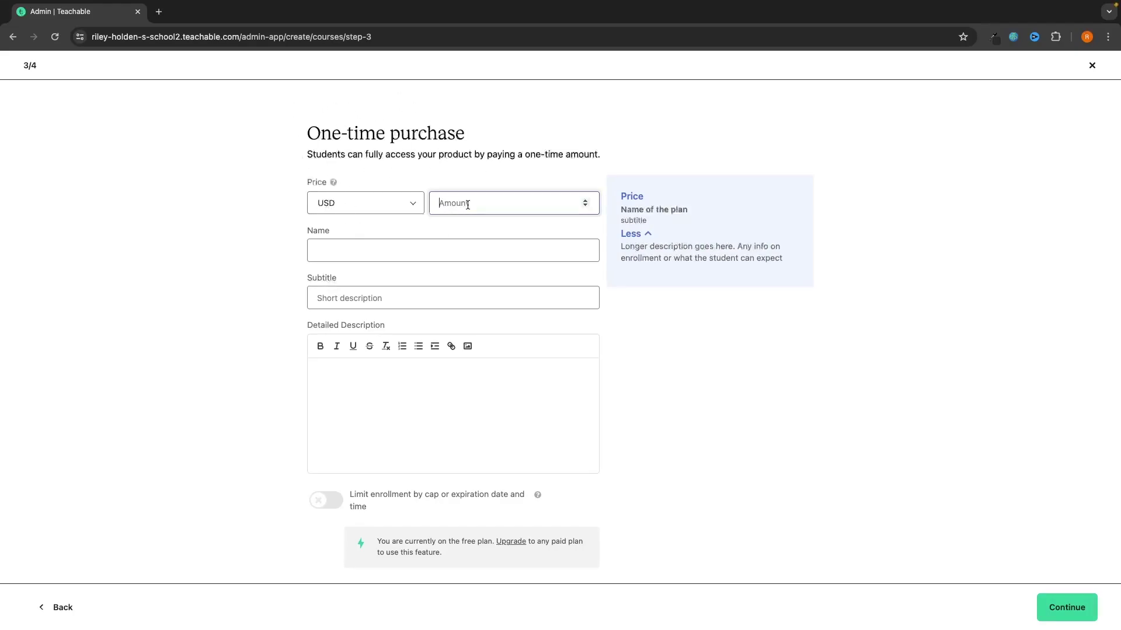
{"action": "type", "text": "997"}
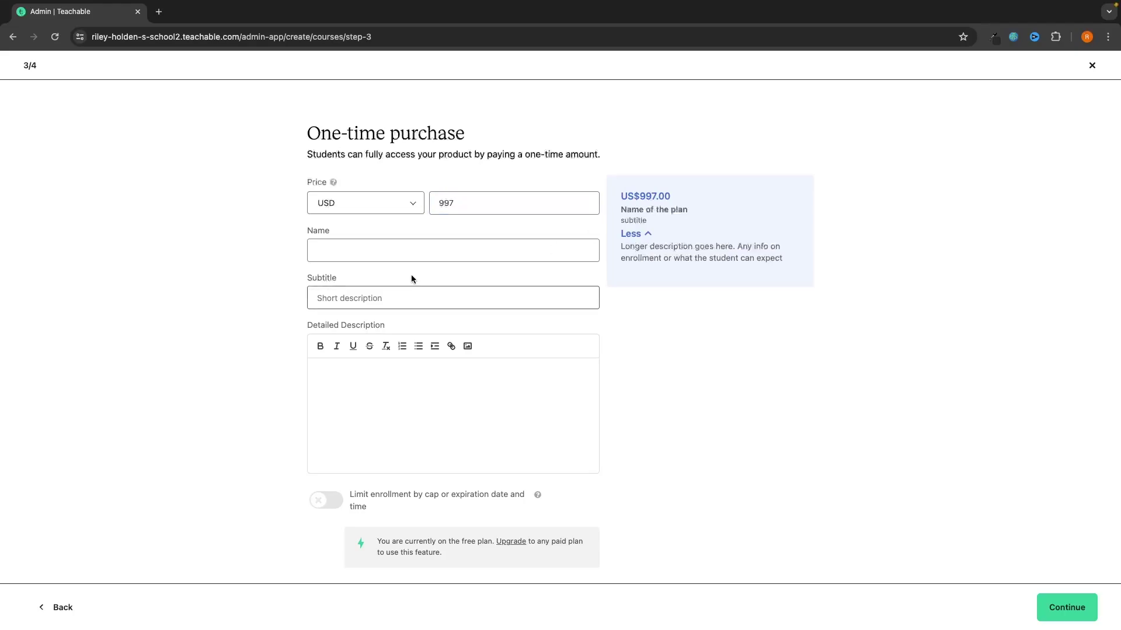
{"action": "left_click", "coordinate": [387, 250]}
{"action": "type", "text": "G-Fo"}
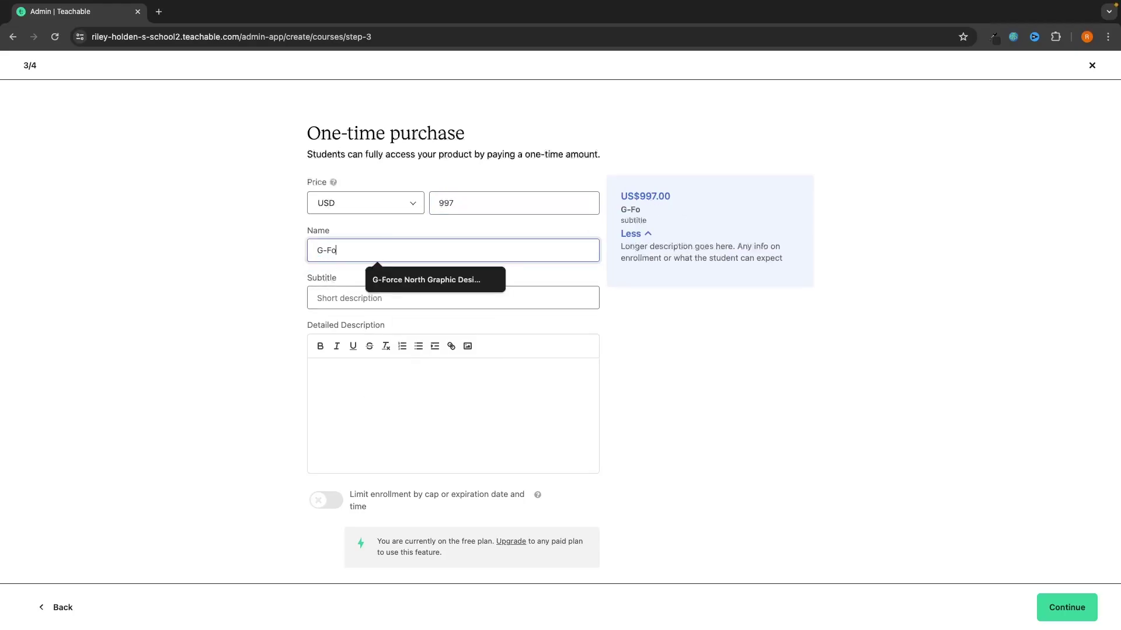
{"action": "left_click", "coordinate": [432, 280]}
{"action": "left_click", "coordinate": [420, 289]}
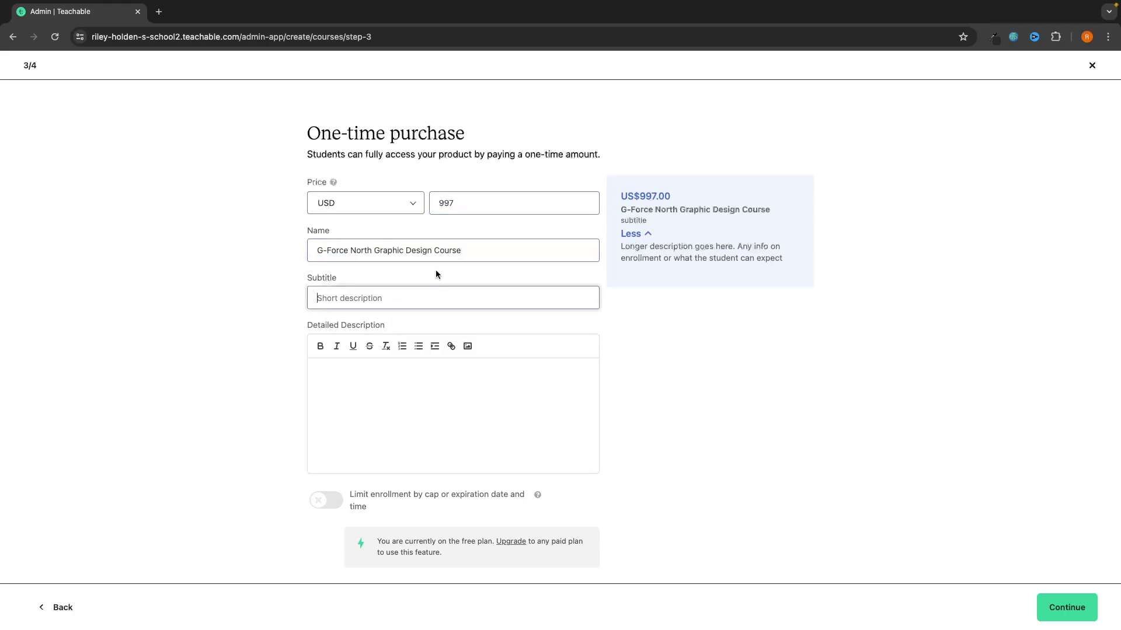
{"action": "type", "text": "fkelnfgljka"}
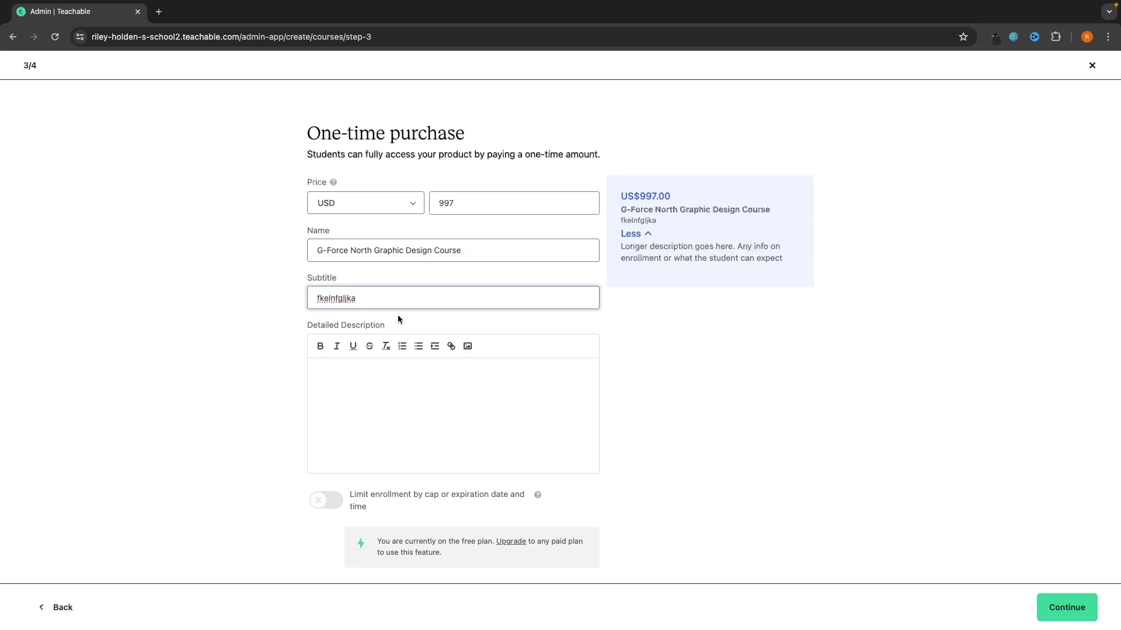
{"action": "left_click", "coordinate": [365, 390]}
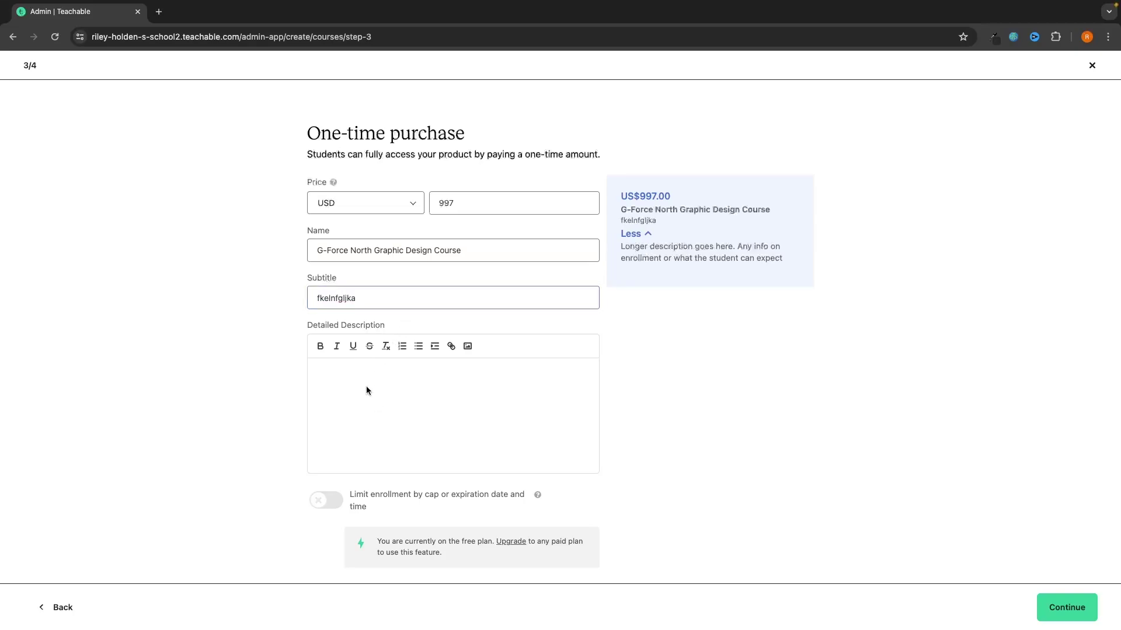
Review the Buy Now, Pay Later details and 2.8% fee, then enable BackOffice.
{"action": "scroll", "coordinate": [637, 407], "scroll_direction": "down", "scroll_amount": 3}
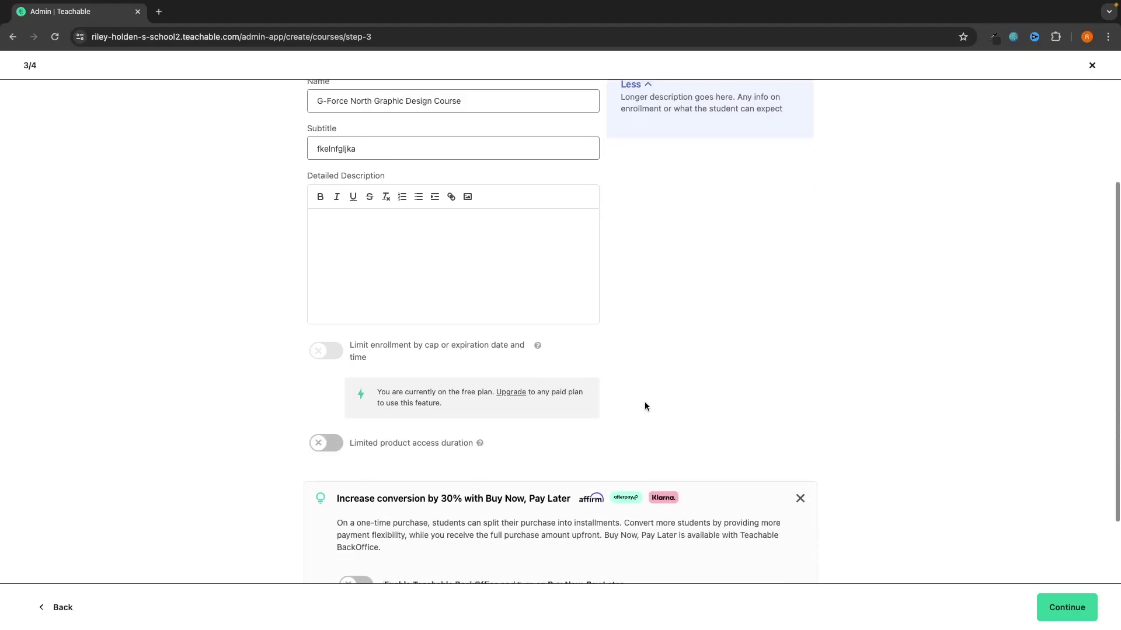
{"action": "scroll", "coordinate": [645, 406], "scroll_direction": "down", "scroll_amount": 2}
{"action": "left_click_drag", "start_coordinate": [339, 413], "coordinate": [604, 418]}
{"action": "left_click", "coordinate": [571, 448]}
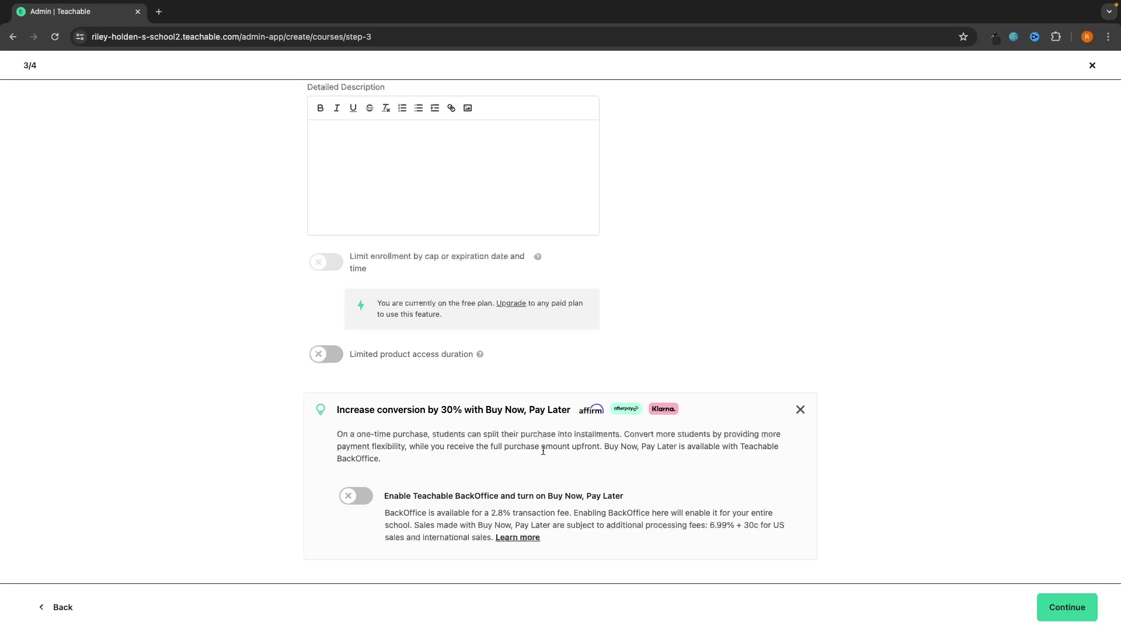
{"action": "left_click_drag", "start_coordinate": [389, 513], "coordinate": [569, 509]}
{"action": "left_click", "coordinate": [578, 513]}
{"action": "left_click_drag", "start_coordinate": [488, 513], "coordinate": [525, 513]}
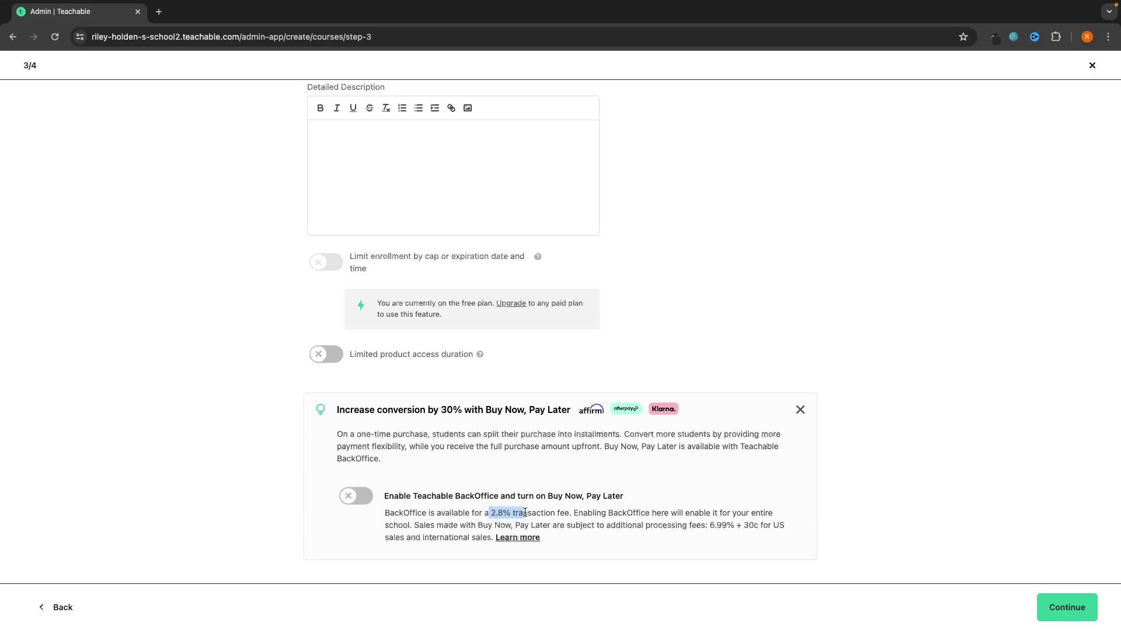
{"action": "left_click", "coordinate": [559, 516]}
{"action": "left_click", "coordinate": [355, 497]}
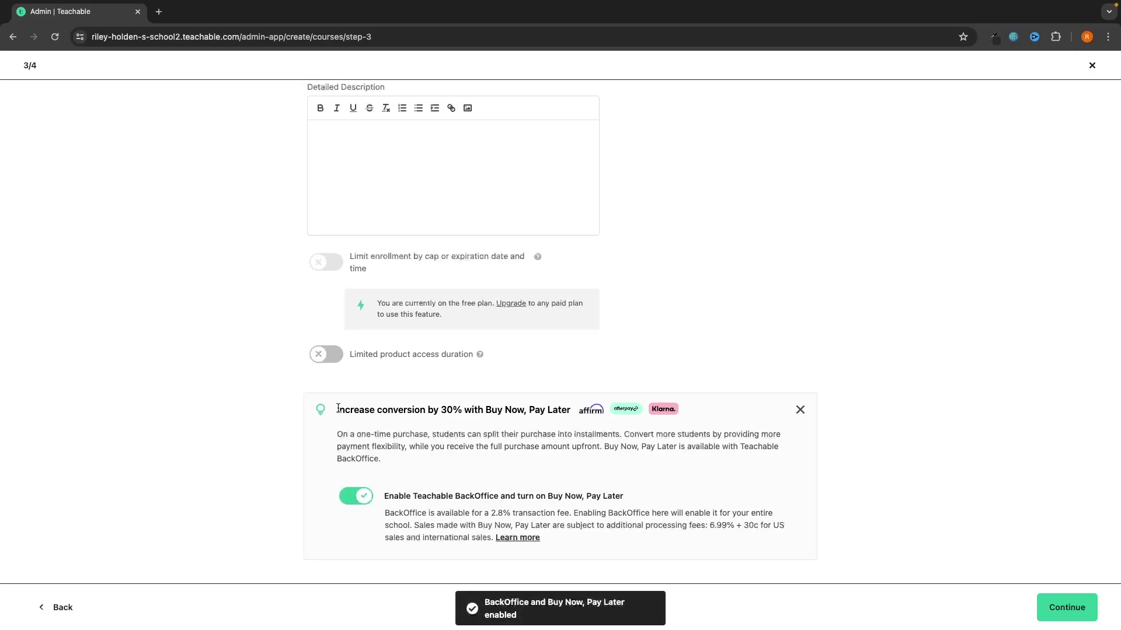
Continue to the Outline your course step.
{"action": "left_click_drag", "start_coordinate": [337, 409], "coordinate": [479, 407]}
{"action": "left_click", "coordinate": [515, 431]}
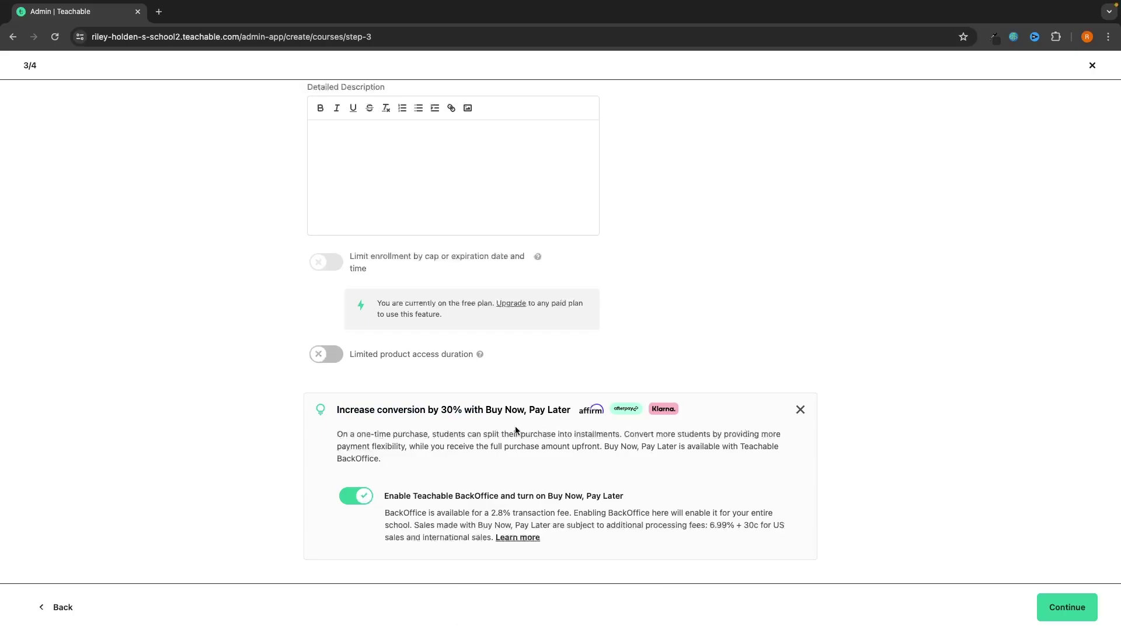
{"action": "left_click", "coordinate": [1069, 608]}
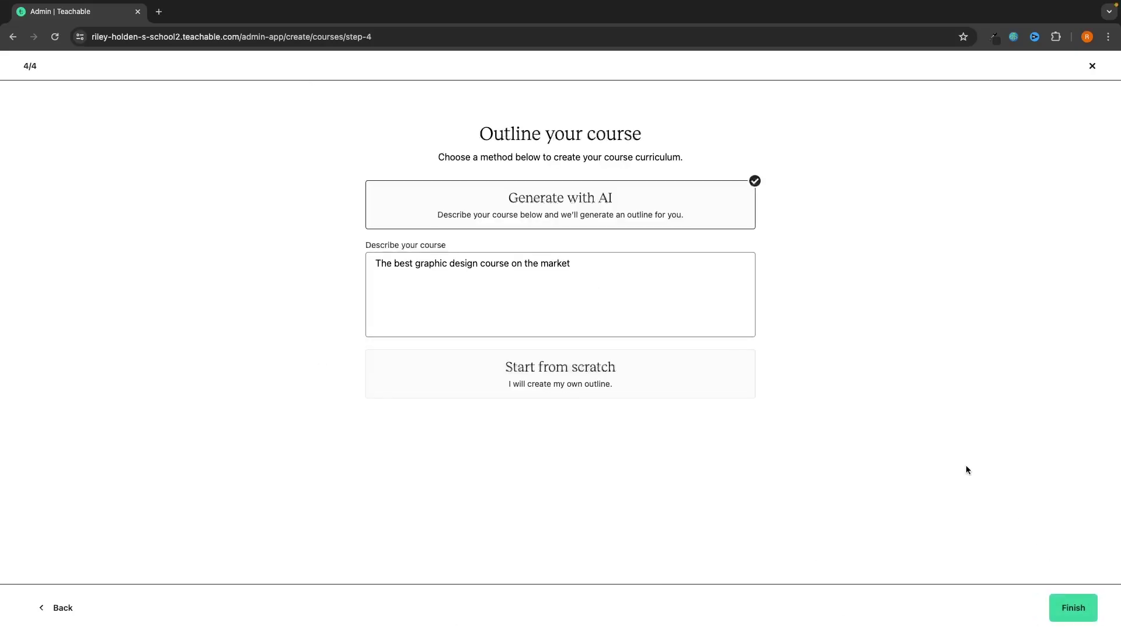
Pick Start from scratch instead of the AI outline, finish setup, and open the new section's options.
{"action": "left_click_drag", "start_coordinate": [470, 136], "coordinate": [663, 138]}
{"action": "left_click", "coordinate": [668, 138]}
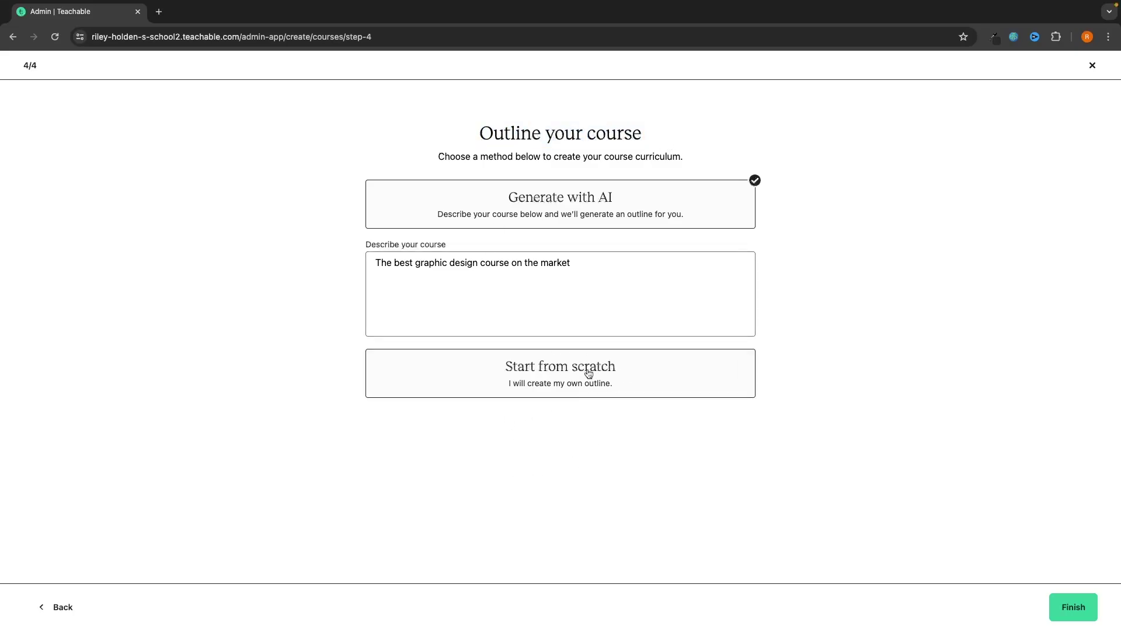
{"action": "left_click", "coordinate": [557, 378]}
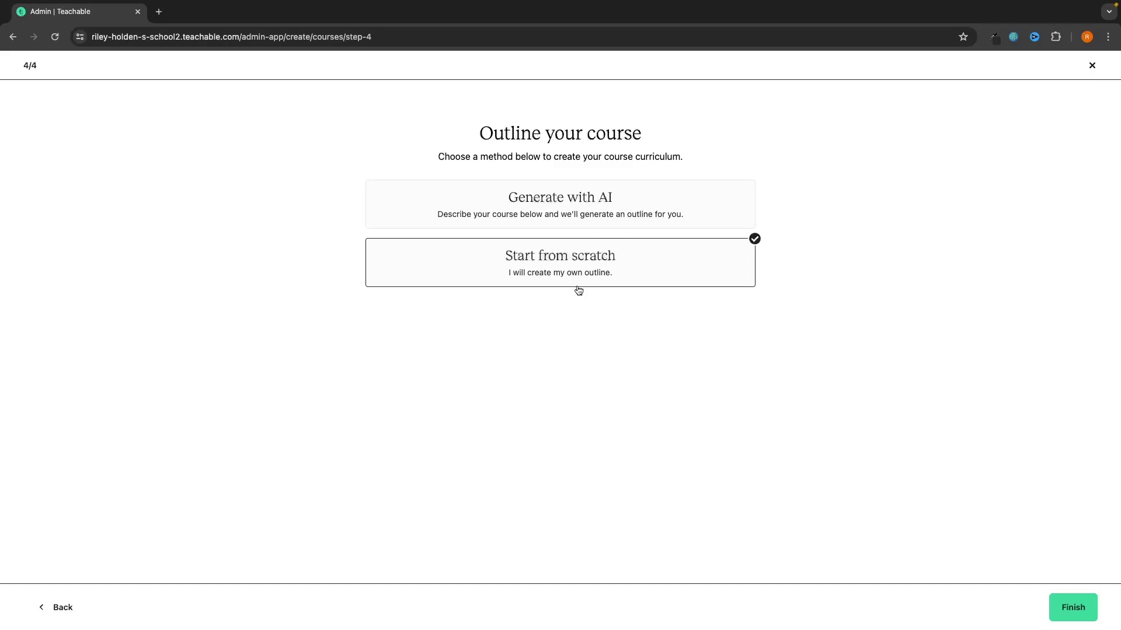
{"action": "left_click", "coordinate": [613, 196]}
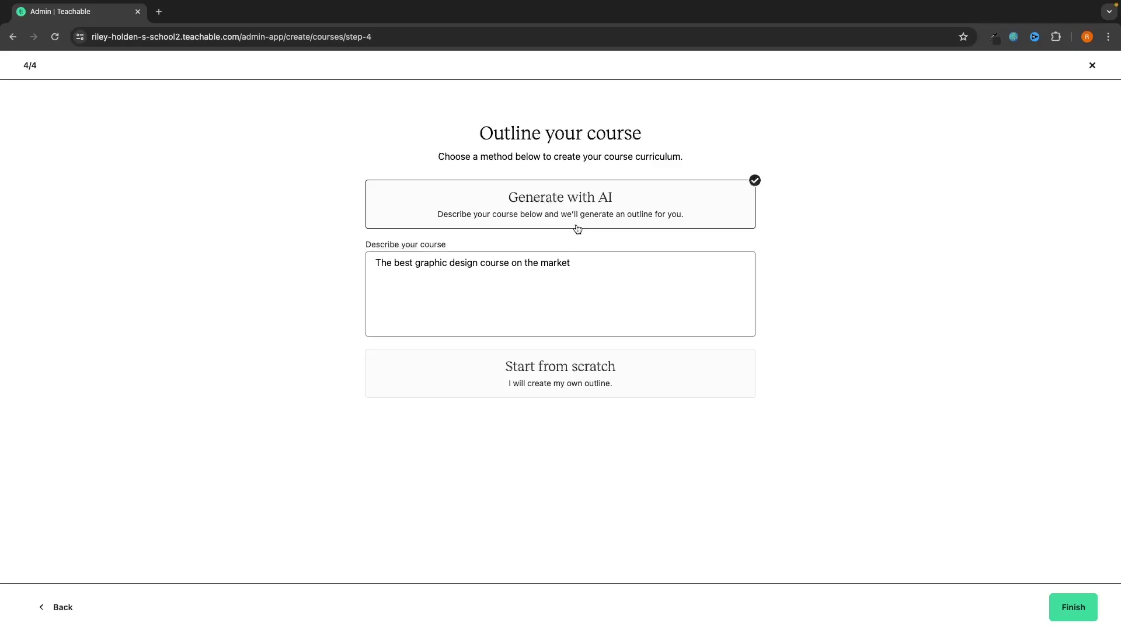
{"action": "left_click", "coordinate": [611, 379]}
{"action": "left_click", "coordinate": [600, 211]}
{"action": "left_click", "coordinate": [551, 377]}
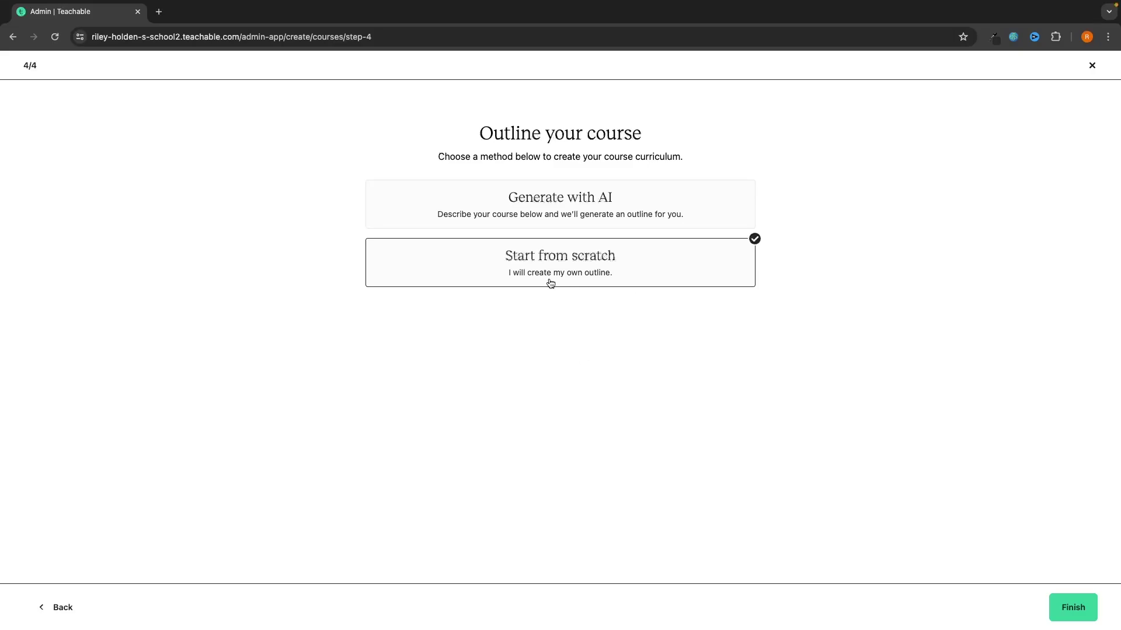
{"action": "left_click", "coordinate": [1074, 599]}
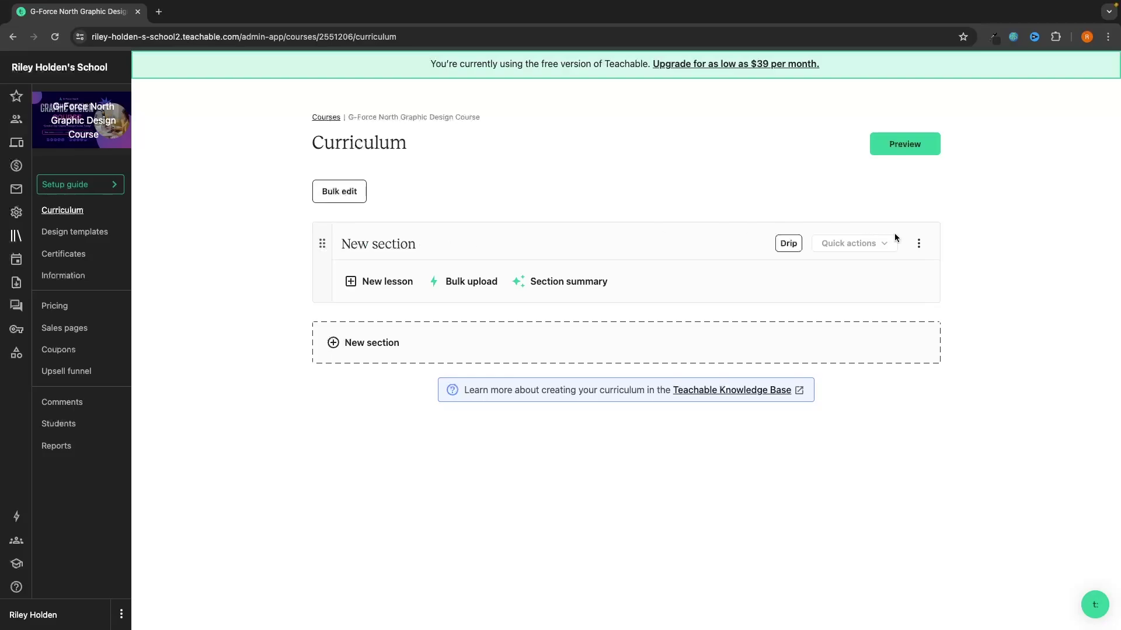
{"action": "left_click", "coordinate": [918, 245]}
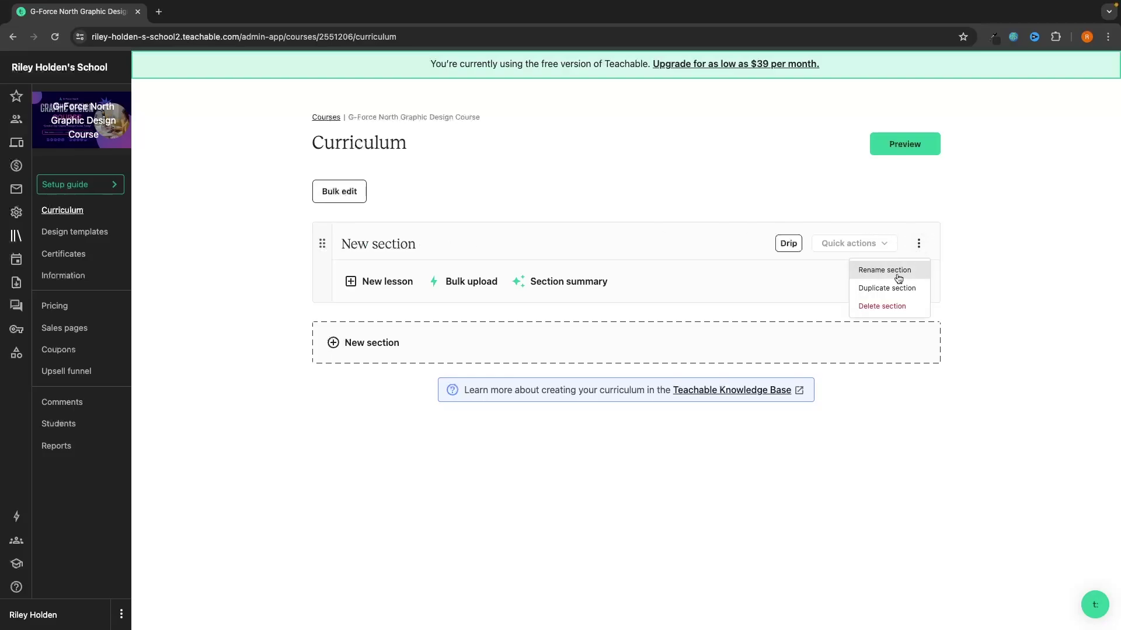
Name the first two sections Graphic Design Basics and Best Graphic Design Tools.
{"action": "left_click", "coordinate": [875, 272]}
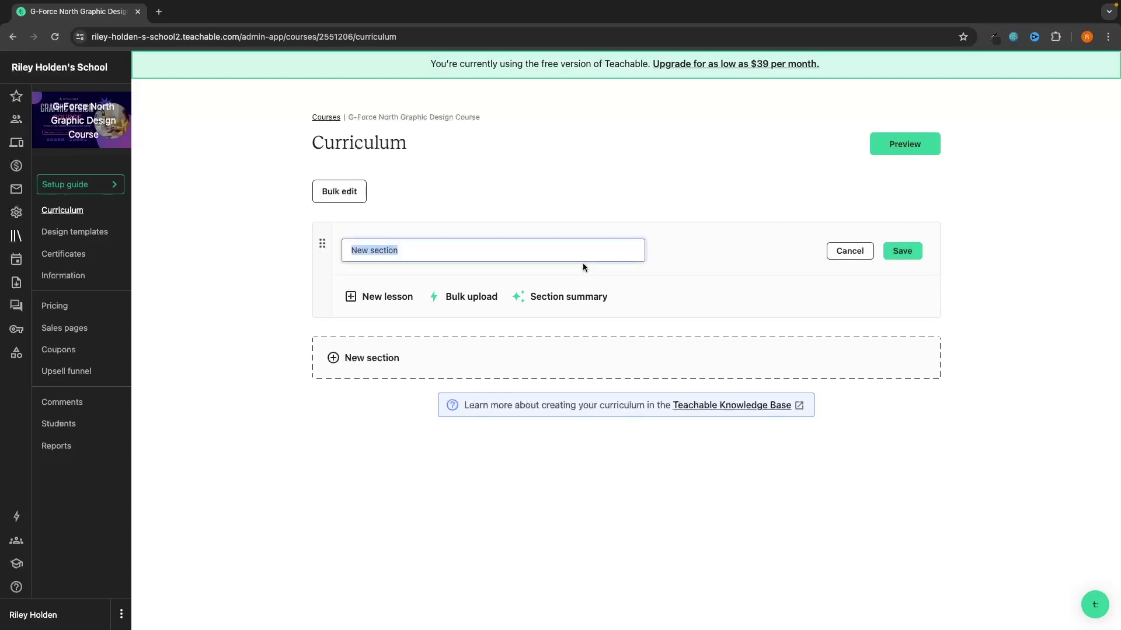
{"action": "type", "text": "Graphic Design Basics"}
{"action": "left_click", "coordinate": [903, 252]}
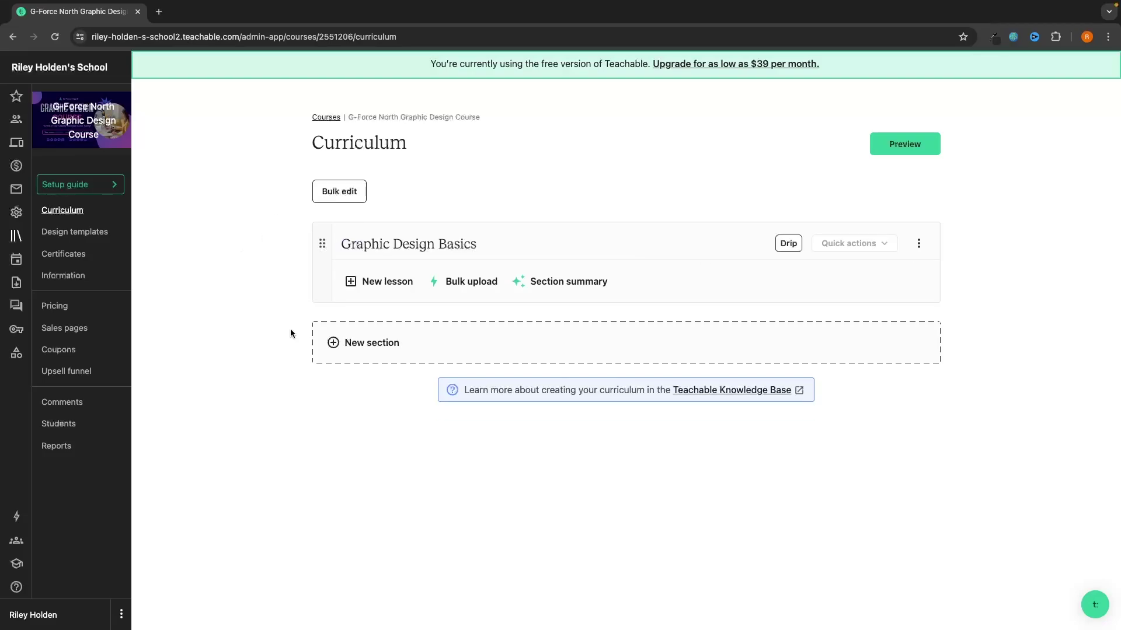
{"action": "left_click", "coordinate": [358, 343]}
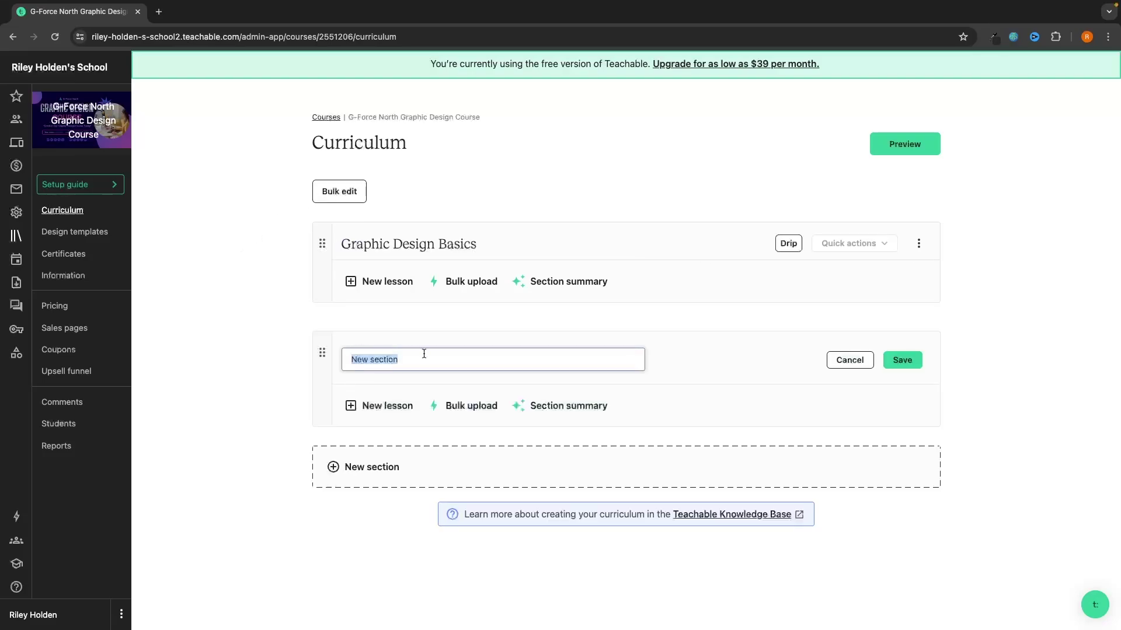
{"action": "type", "text": "Best Gra"}
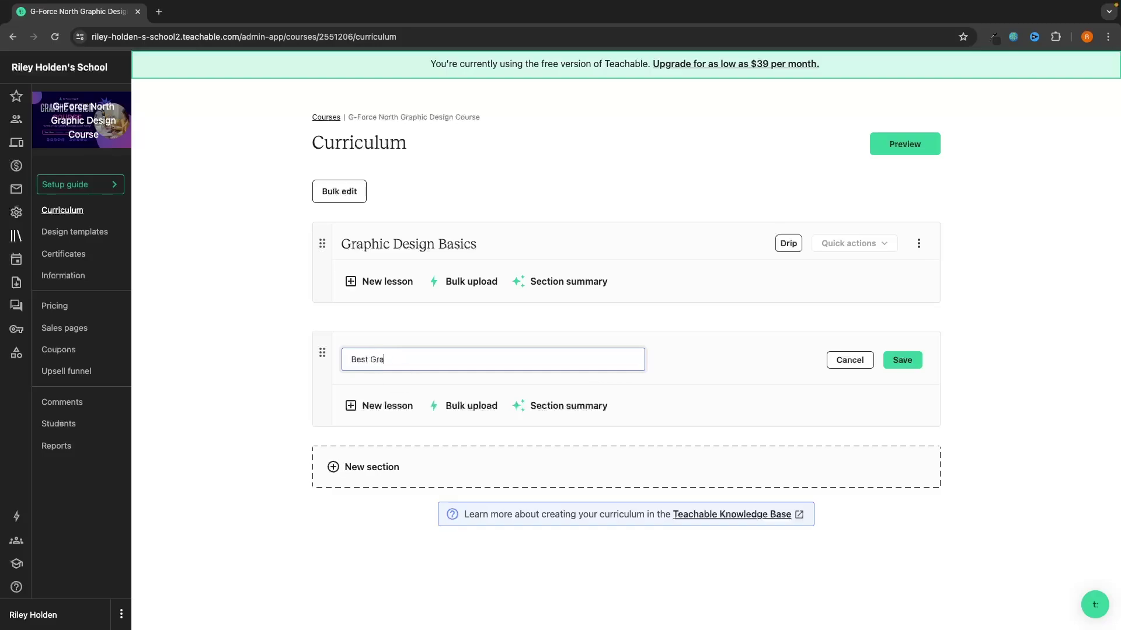
{"action": "type", "text": "phic Design Tools"}
{"action": "left_click", "coordinate": [902, 359]}
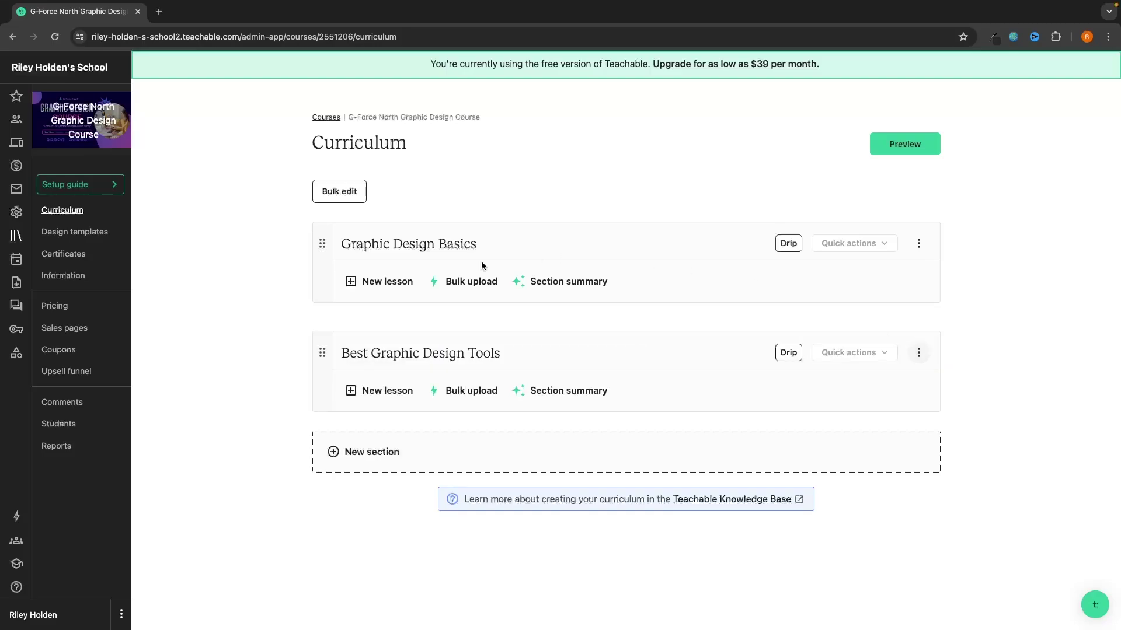
Add and save another section typed as 'Graphic Design Advanced A', then review the curriculum.
{"action": "left_click", "coordinate": [386, 453]}
{"action": "type", "text": "Graphic Design Advanced A"}
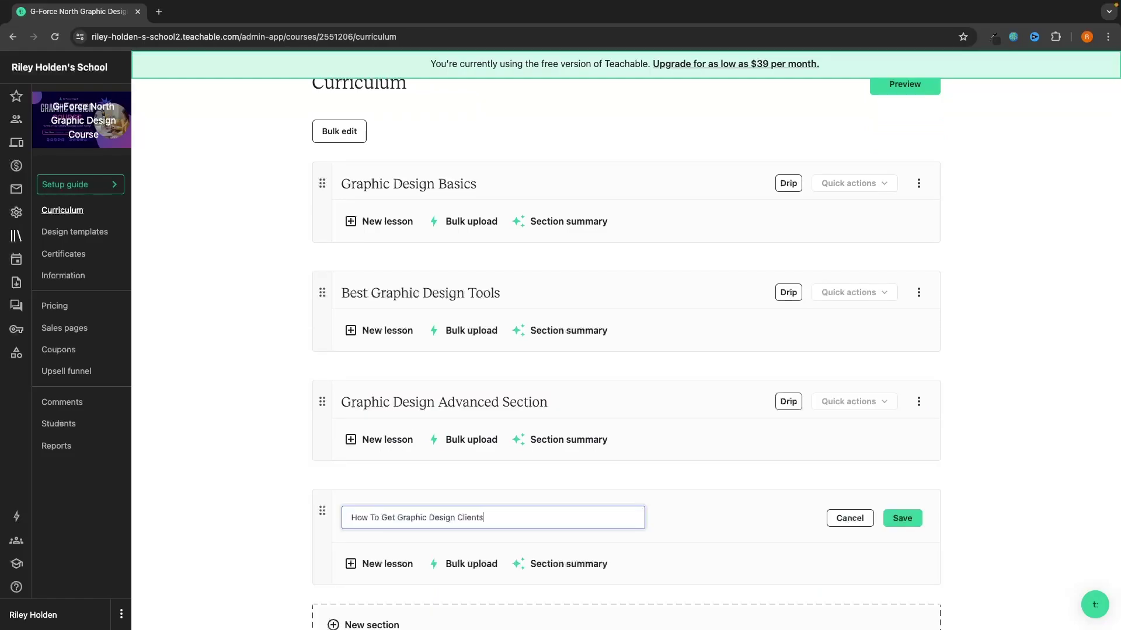
{"action": "left_click", "coordinate": [909, 522]}
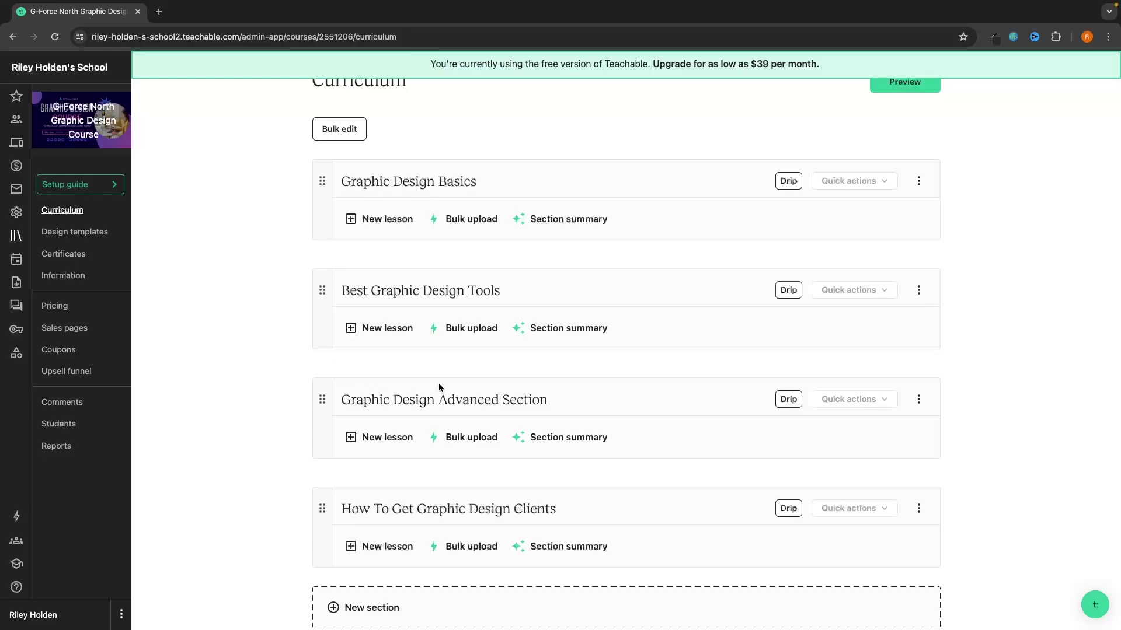
{"action": "scroll", "coordinate": [440, 388], "scroll_direction": "down", "scroll_amount": 3}
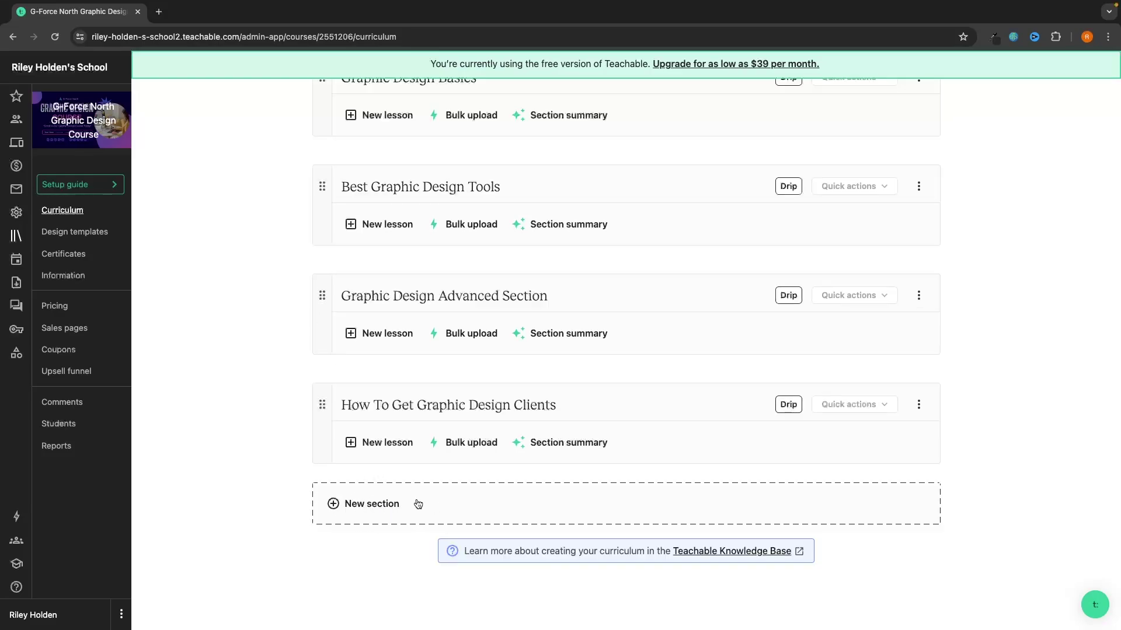
{"action": "scroll", "coordinate": [421, 504], "scroll_direction": "up", "scroll_amount": 2}
{"action": "scroll", "coordinate": [422, 503], "scroll_direction": "up", "scroll_amount": 2}
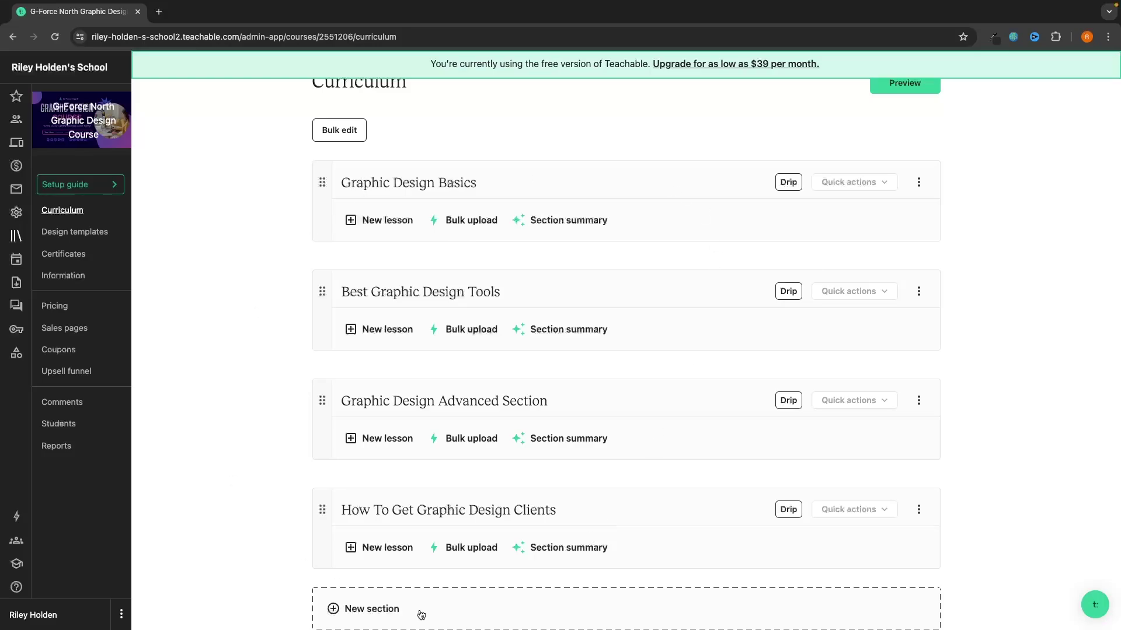
Create two lessons under Graphic Design Basics, named Lesson 1 and Lesson 2.
{"action": "left_click", "coordinate": [386, 222]}
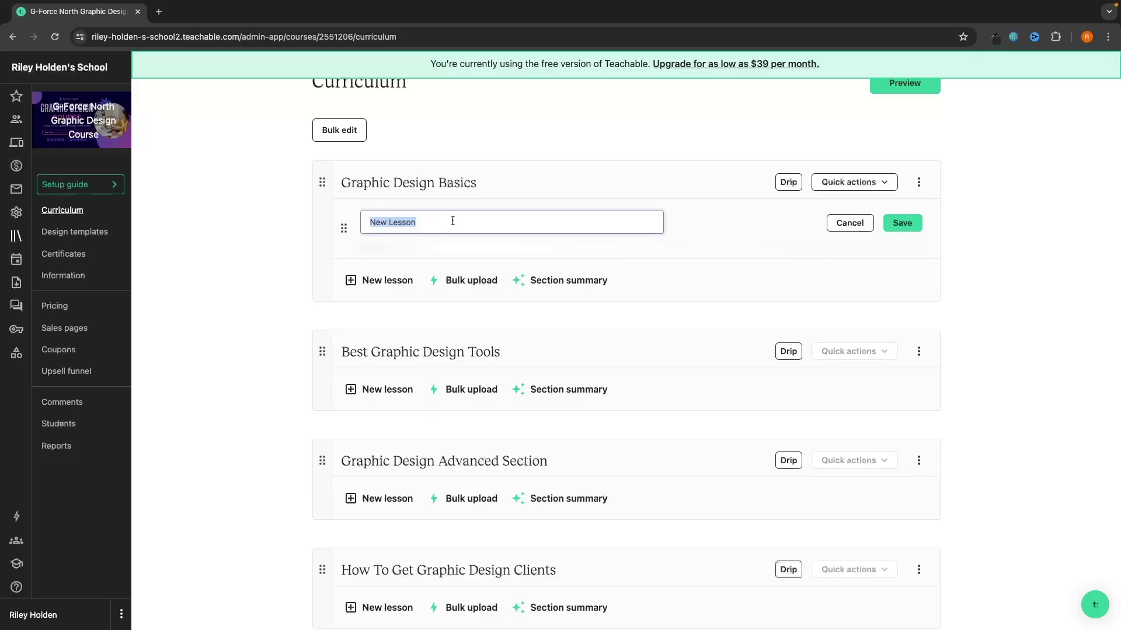
{"action": "key", "text": "BackSpace"}
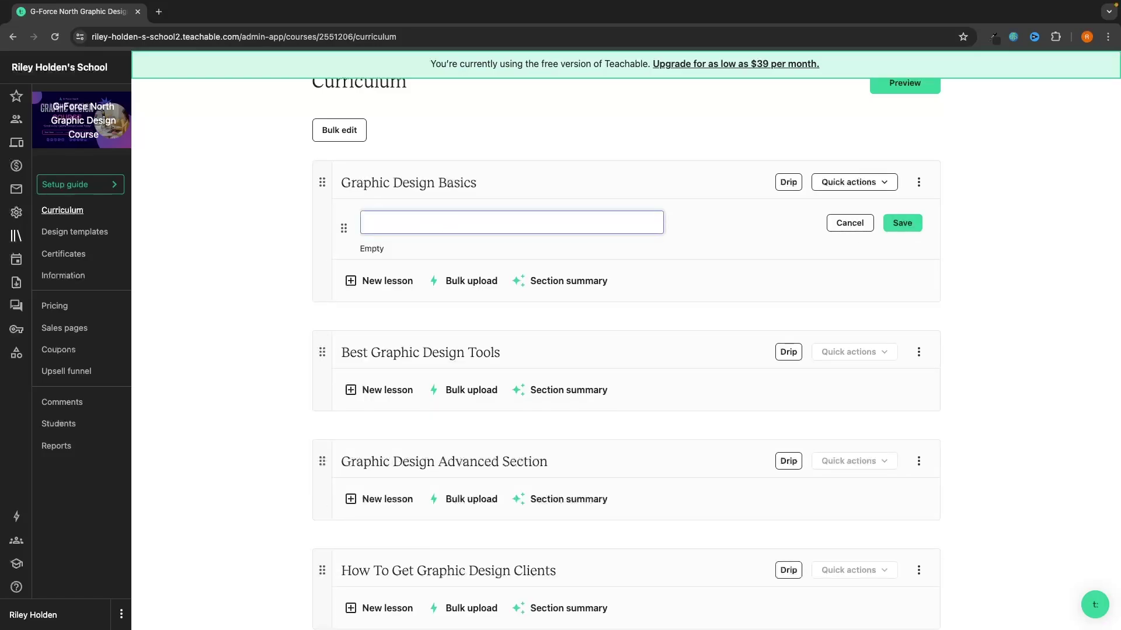
{"action": "type", "text": "Lesson 1"}
{"action": "left_click", "coordinate": [902, 223]}
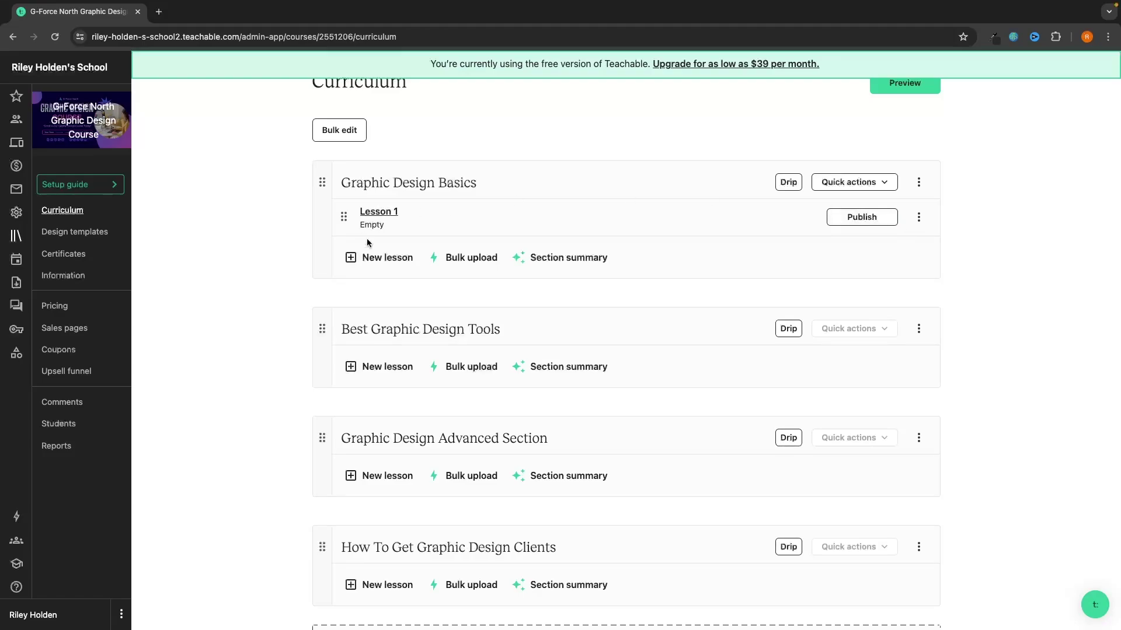
{"action": "left_click", "coordinate": [375, 262]}
{"action": "type", "text": "Lesson 2"}
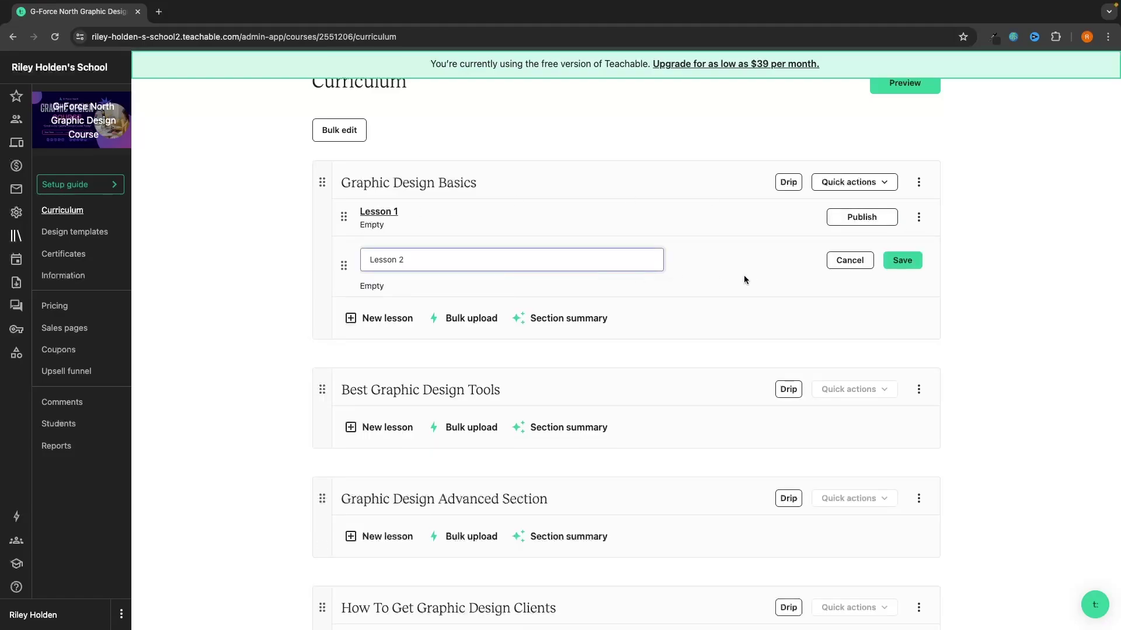
{"action": "key", "text": "Return"}
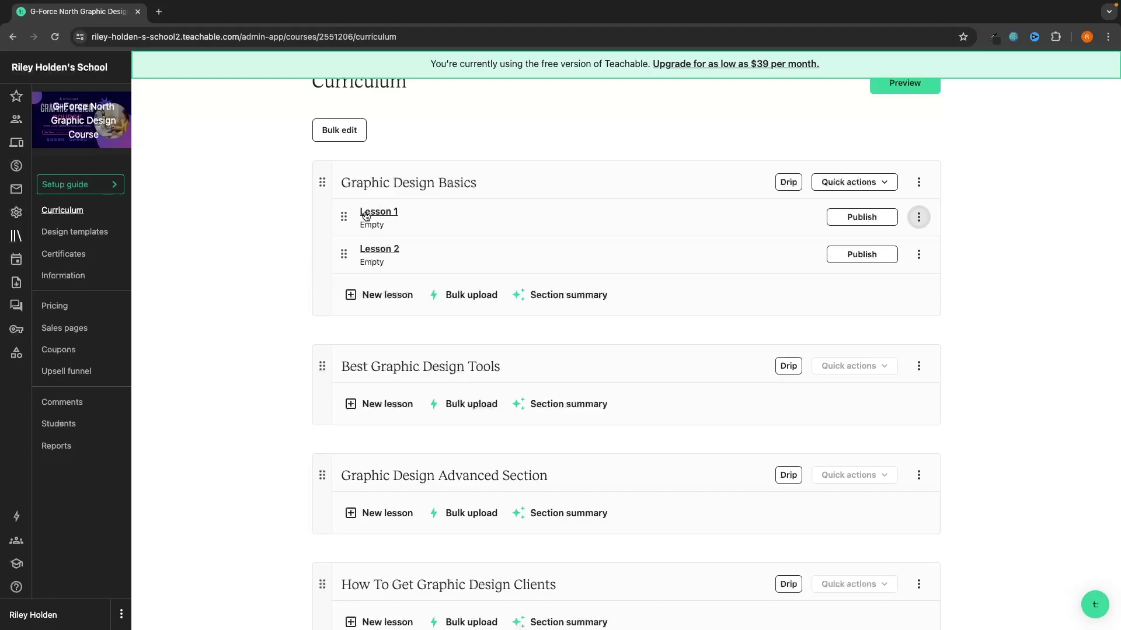
Open Lesson 1 and choose a Text & Images block from the Add content options.
{"action": "left_click", "coordinate": [377, 213]}
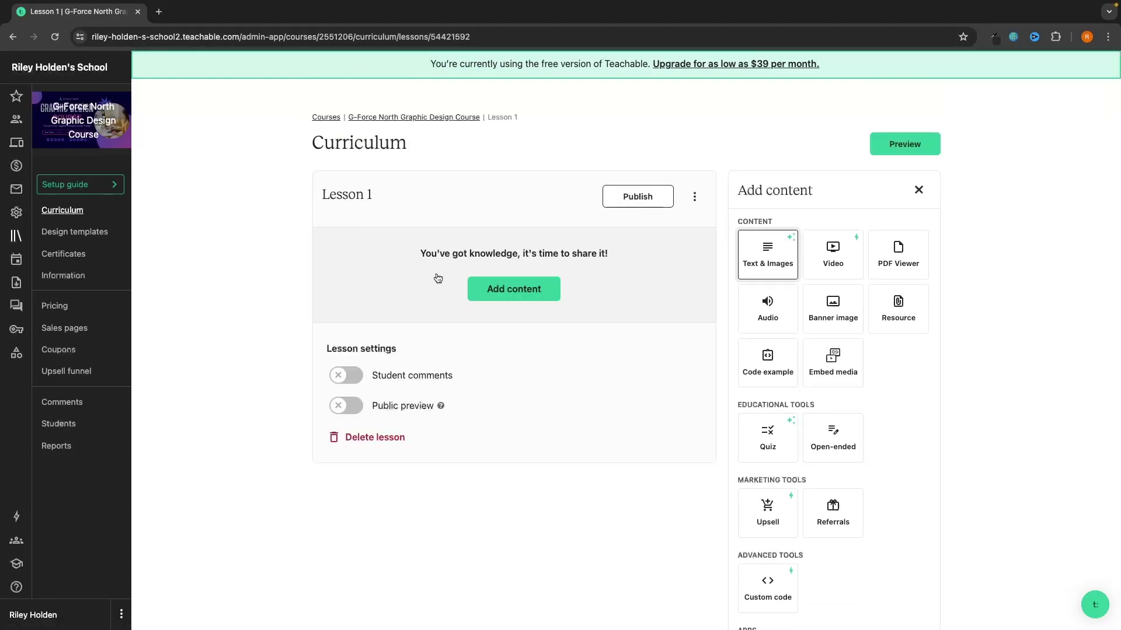
{"action": "scroll", "coordinate": [884, 209], "scroll_direction": "down", "scroll_amount": 2}
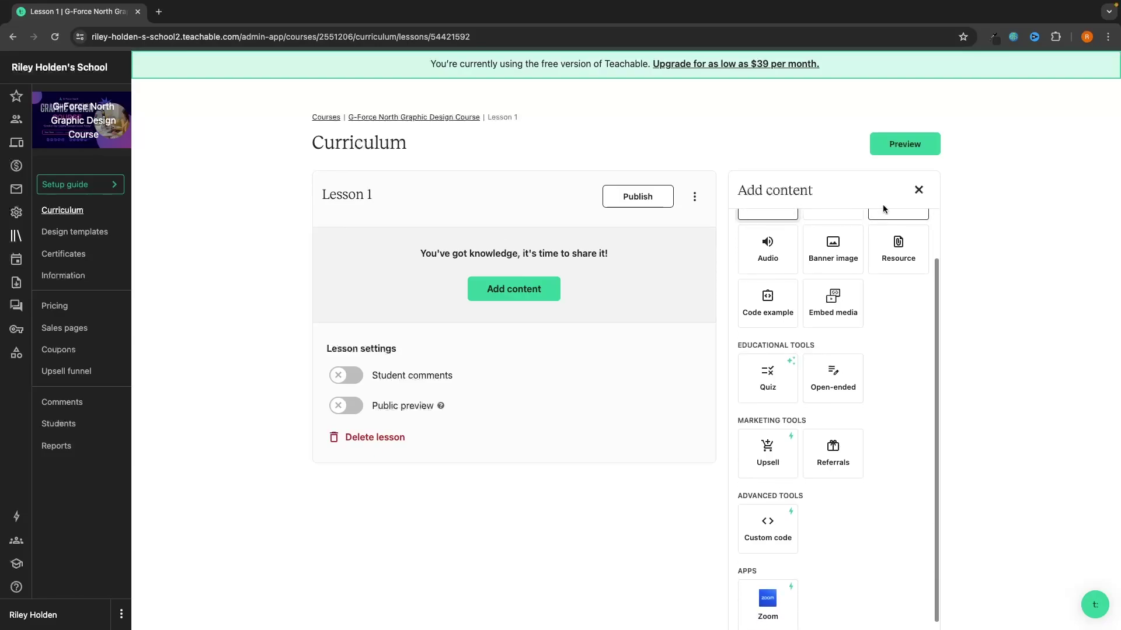
{"action": "scroll", "coordinate": [883, 209], "scroll_direction": "up", "scroll_amount": 2}
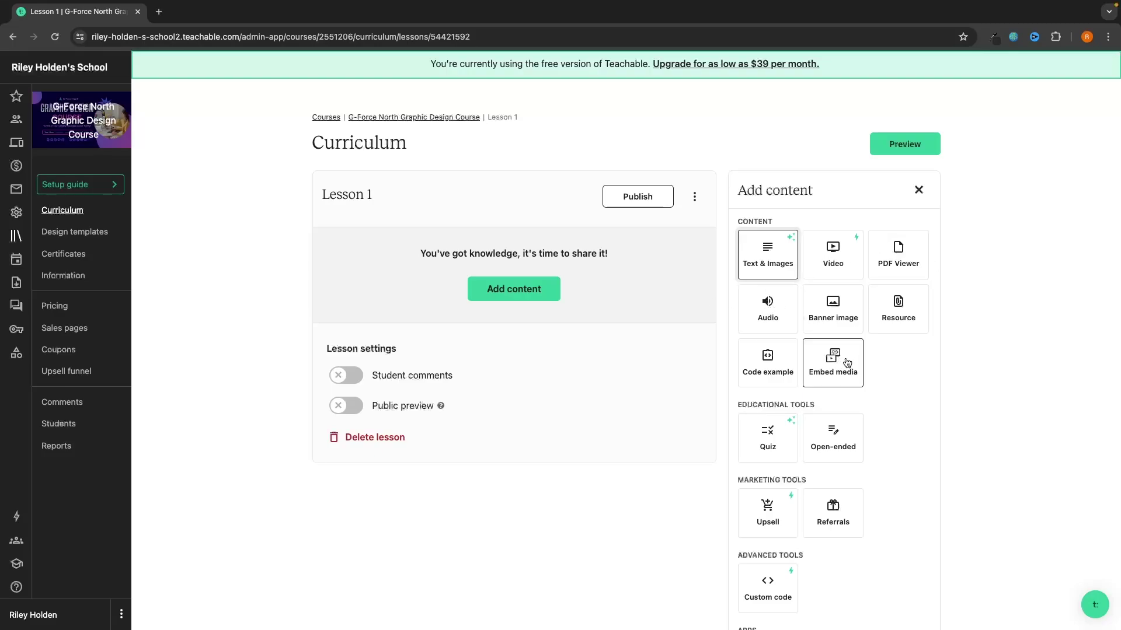
{"action": "scroll", "coordinate": [829, 365], "scroll_direction": "down", "scroll_amount": 2}
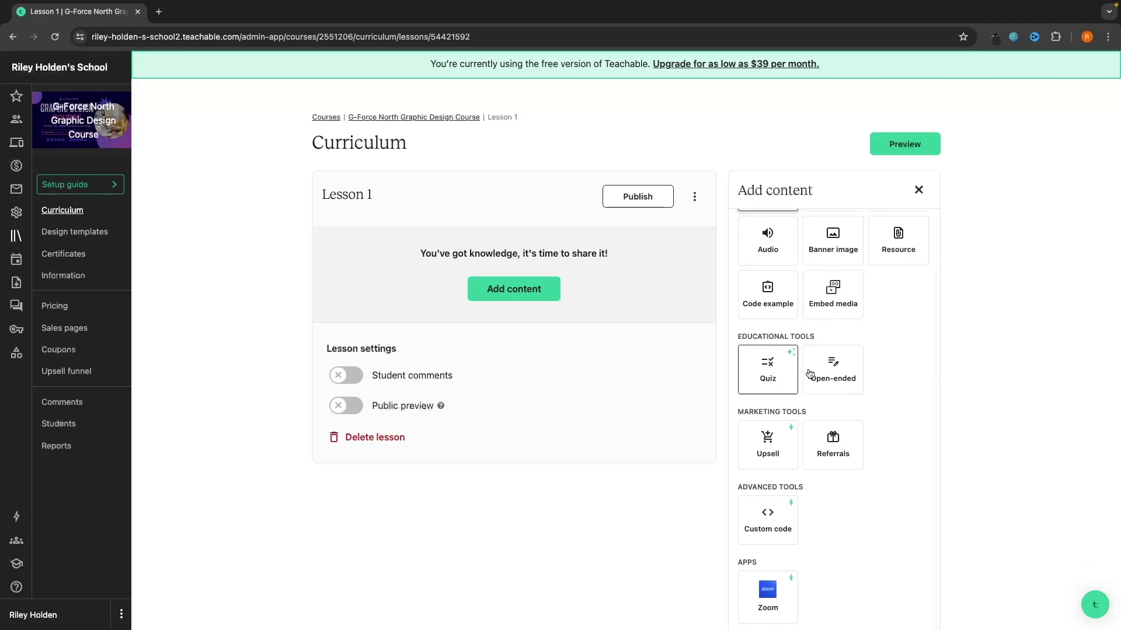
{"action": "scroll", "coordinate": [891, 377], "scroll_direction": "down", "scroll_amount": 1}
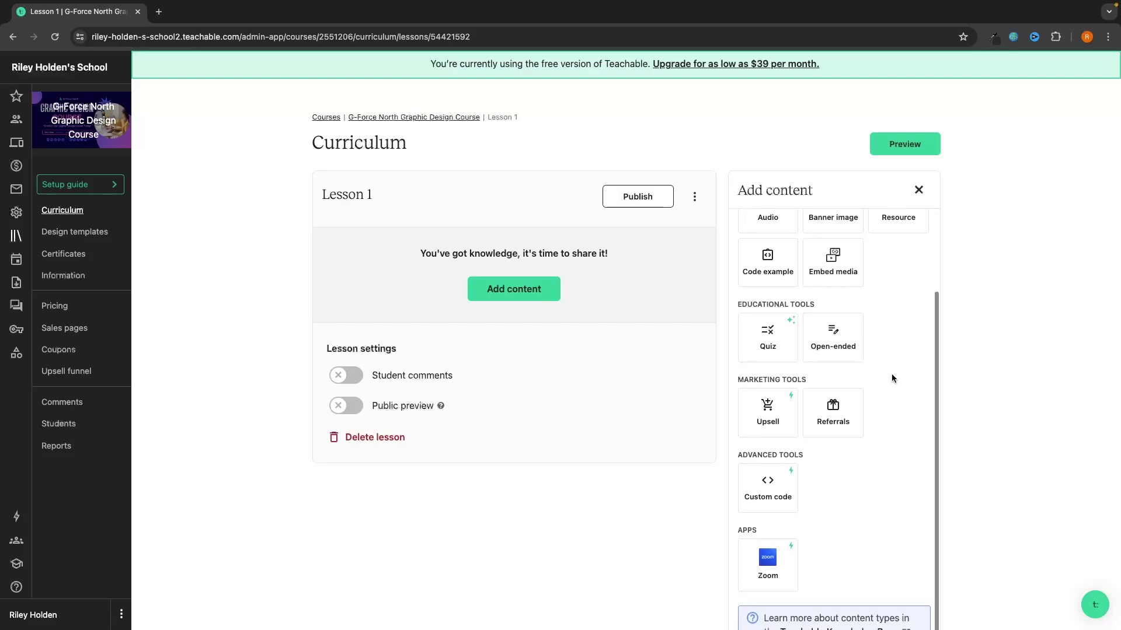
{"action": "scroll", "coordinate": [891, 378], "scroll_direction": "down", "scroll_amount": 1}
{"action": "scroll", "coordinate": [891, 378], "scroll_direction": "up", "scroll_amount": 4}
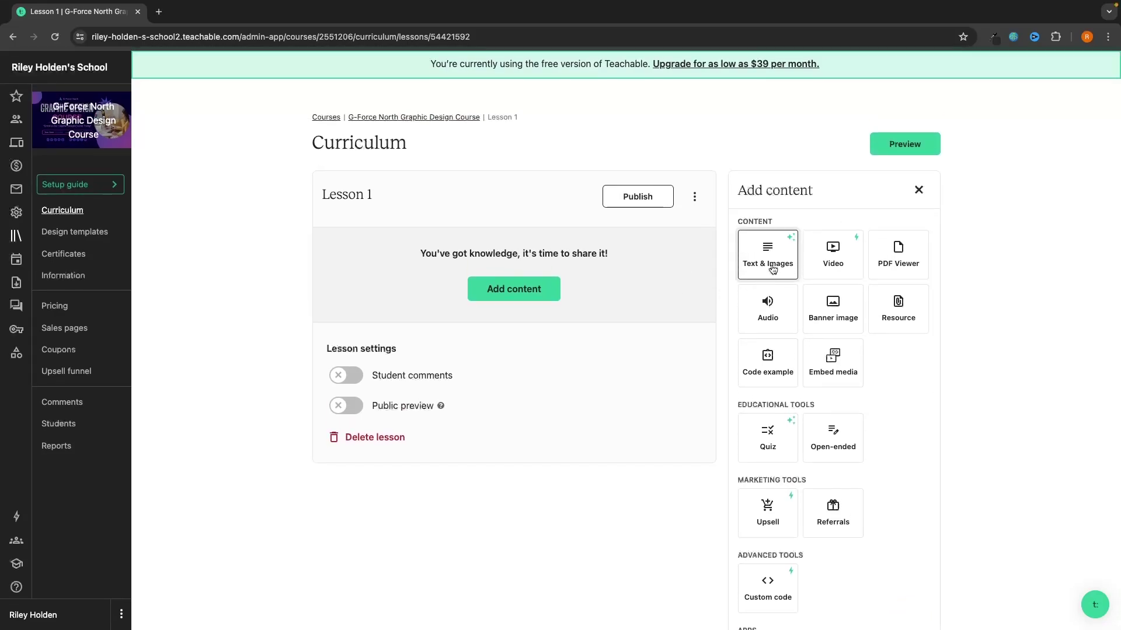
{"action": "left_click", "coordinate": [772, 269]}
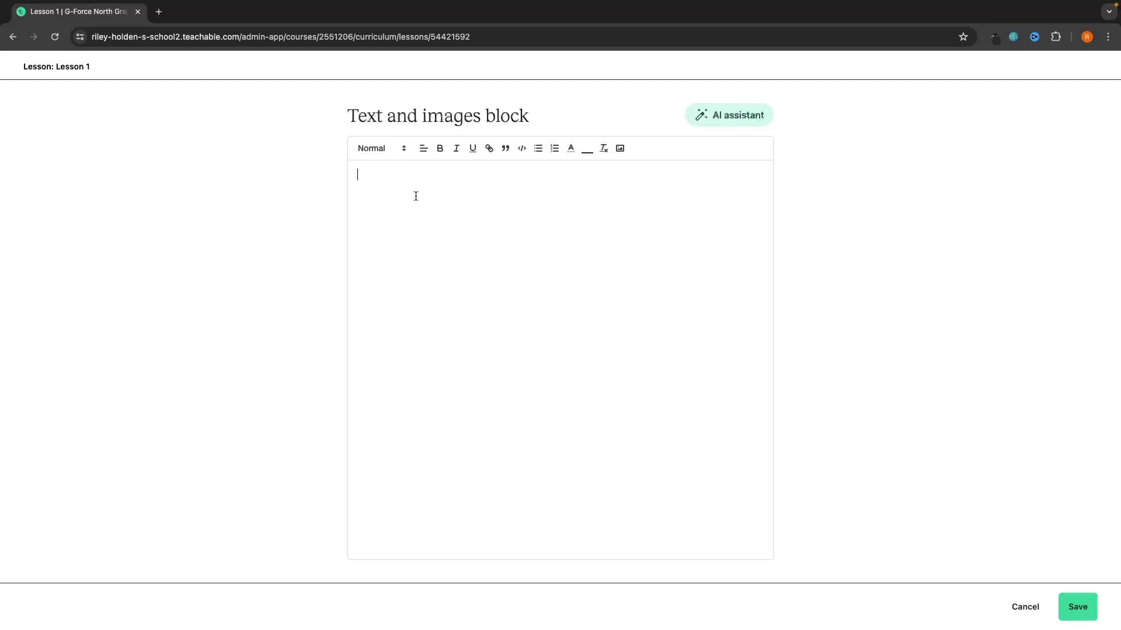
Paste the thank-you paragraph introducing the course video into Lesson 1's text block and save.
{"action": "type", "text": "Thank you for purchasing this graphic design course, below is an introduction video to everything that you will be learning in this course"}
{"action": "left_click_drag", "start_coordinate": [358, 174], "coordinate": [620, 193]}
{"action": "left_click", "coordinate": [623, 196]}
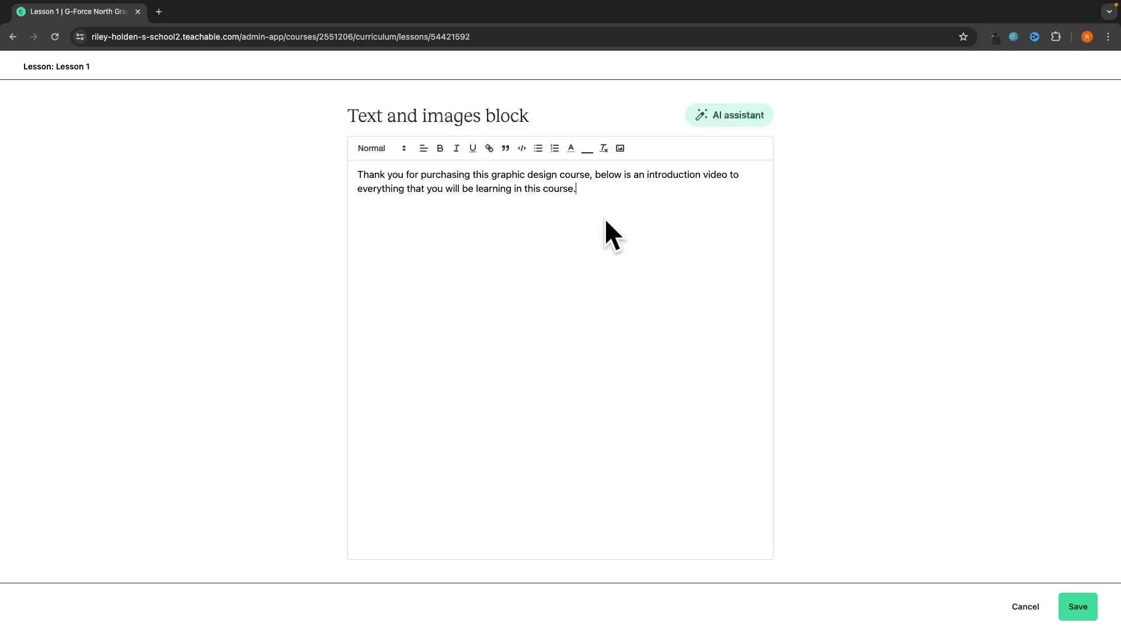
{"action": "left_click", "coordinate": [1077, 606]}
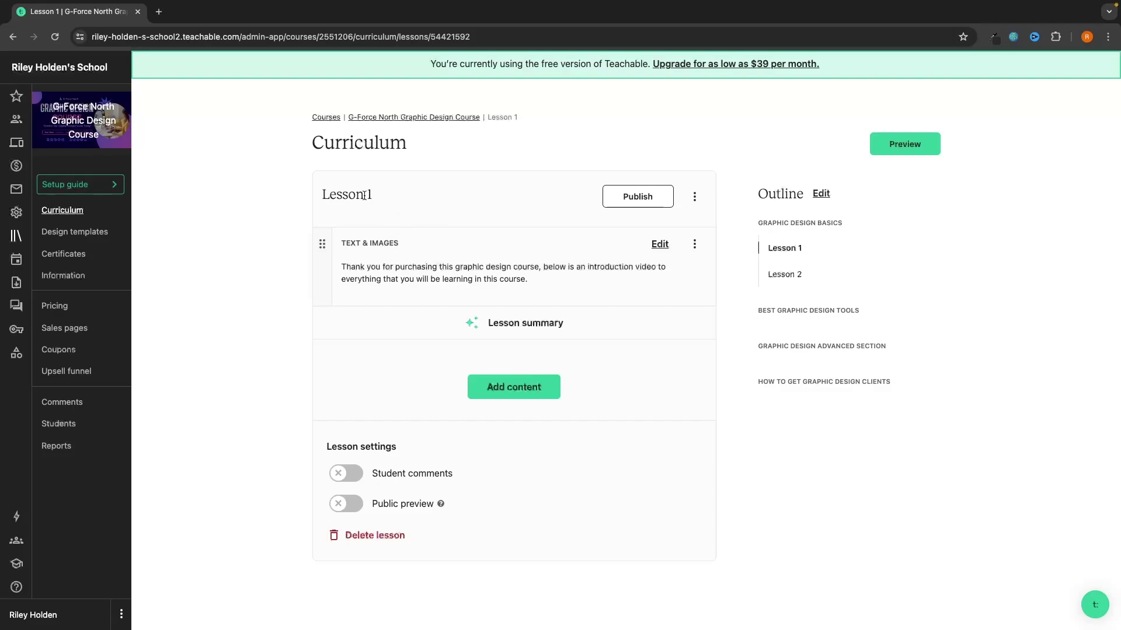
Rename Lesson 1 to 'Welcome' using the lesson's options menu.
{"action": "left_click_drag", "start_coordinate": [324, 194], "coordinate": [377, 193]}
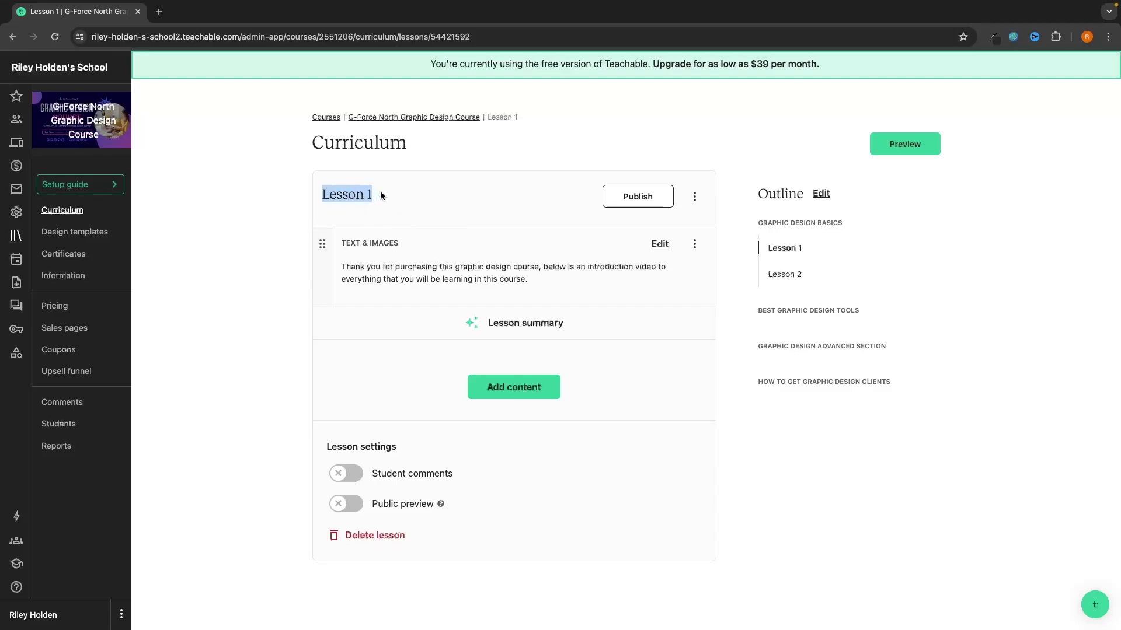
{"action": "left_click", "coordinate": [305, 201]}
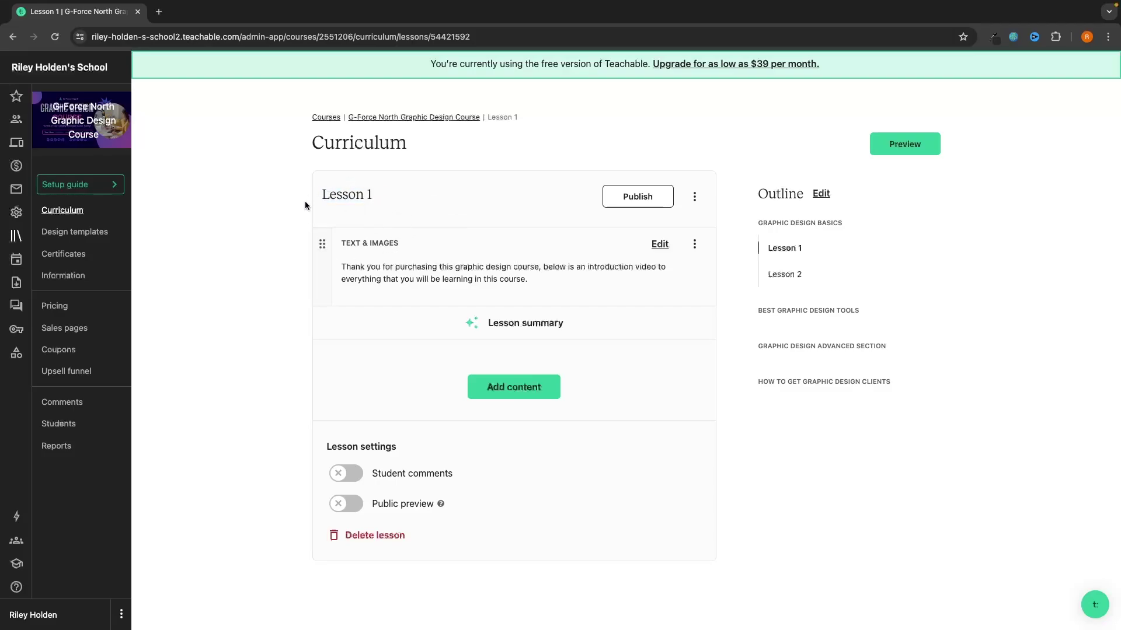
{"action": "left_click", "coordinate": [698, 197]}
{"action": "left_click", "coordinate": [662, 225]}
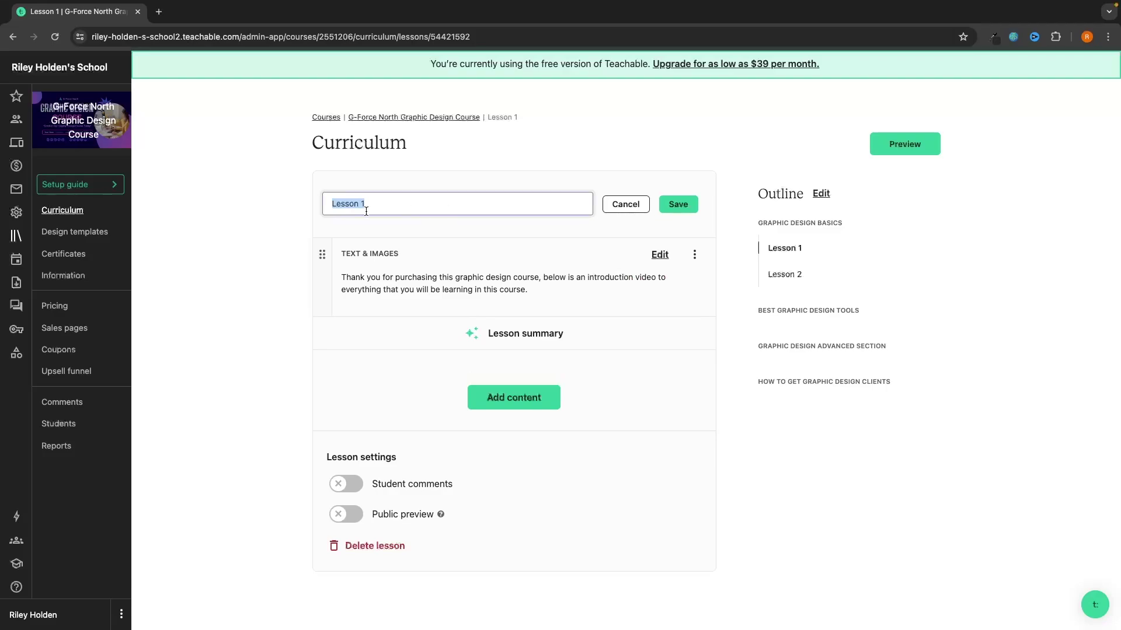
{"action": "type", "text": "Welcome"}
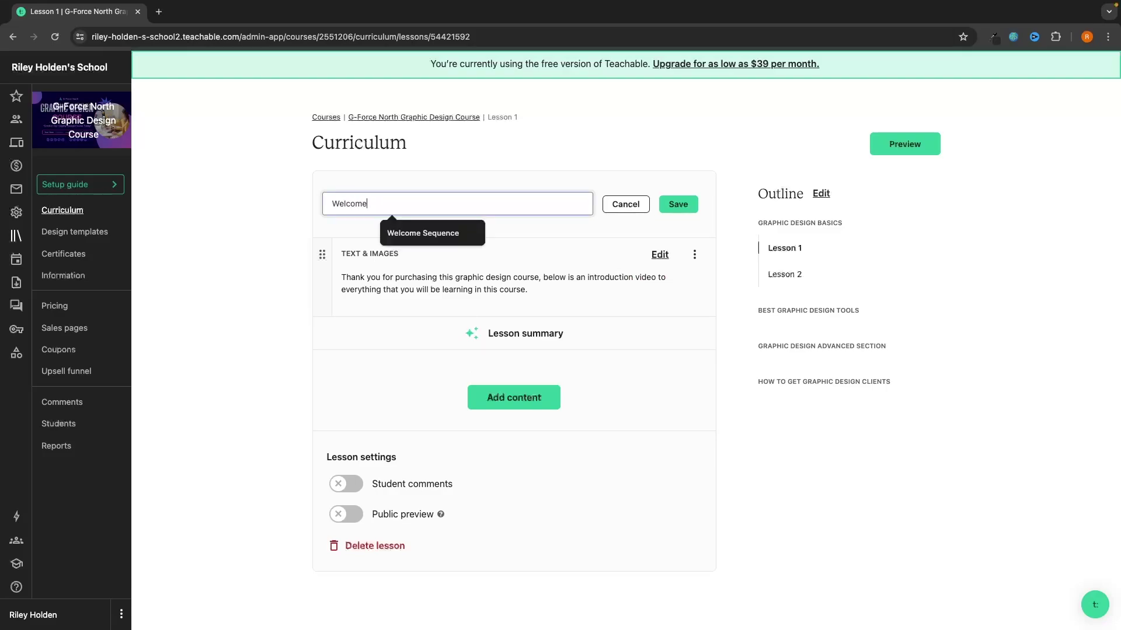
{"action": "left_click", "coordinate": [677, 202]}
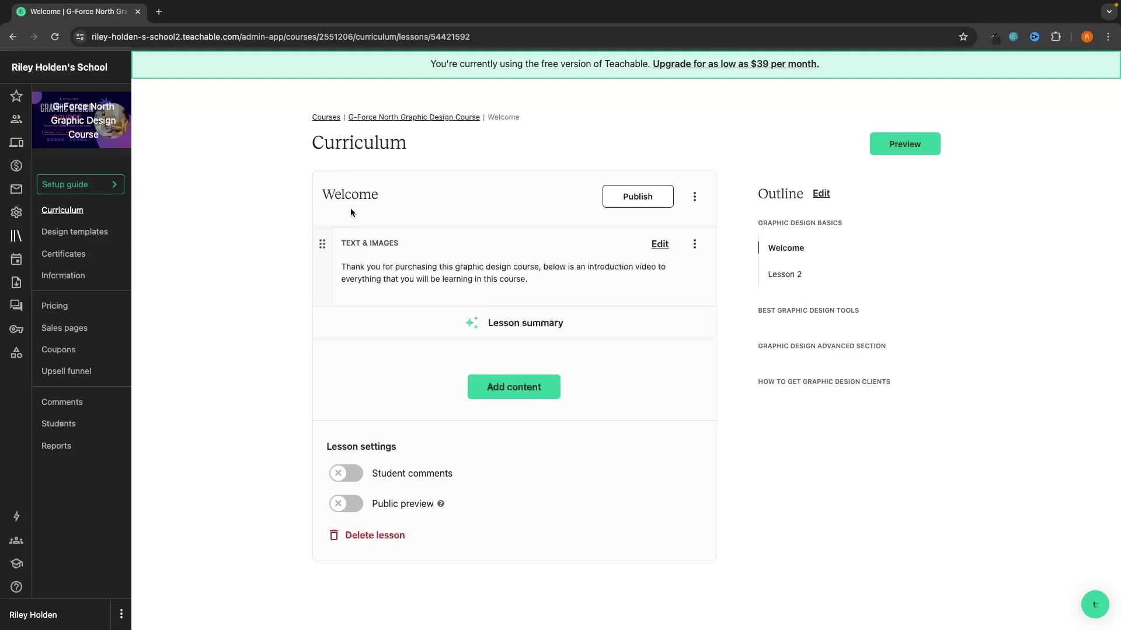
Add a video block and upload animations to slides.mp4 from the YouTube > New folder.
{"action": "left_click", "coordinate": [513, 388]}
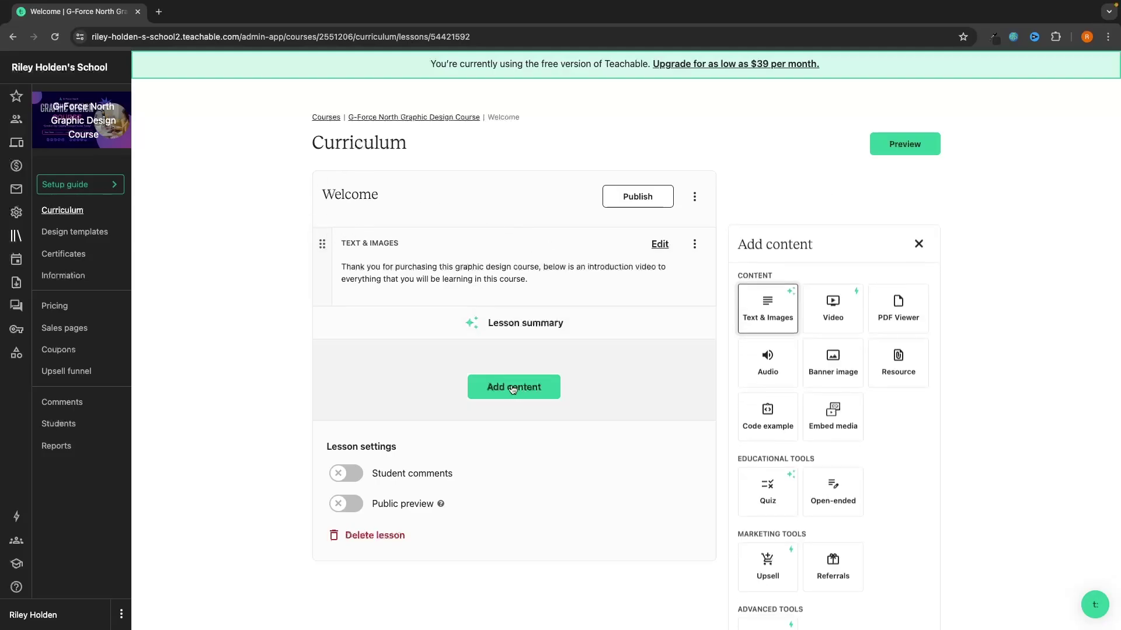
{"action": "left_click", "coordinate": [833, 250]}
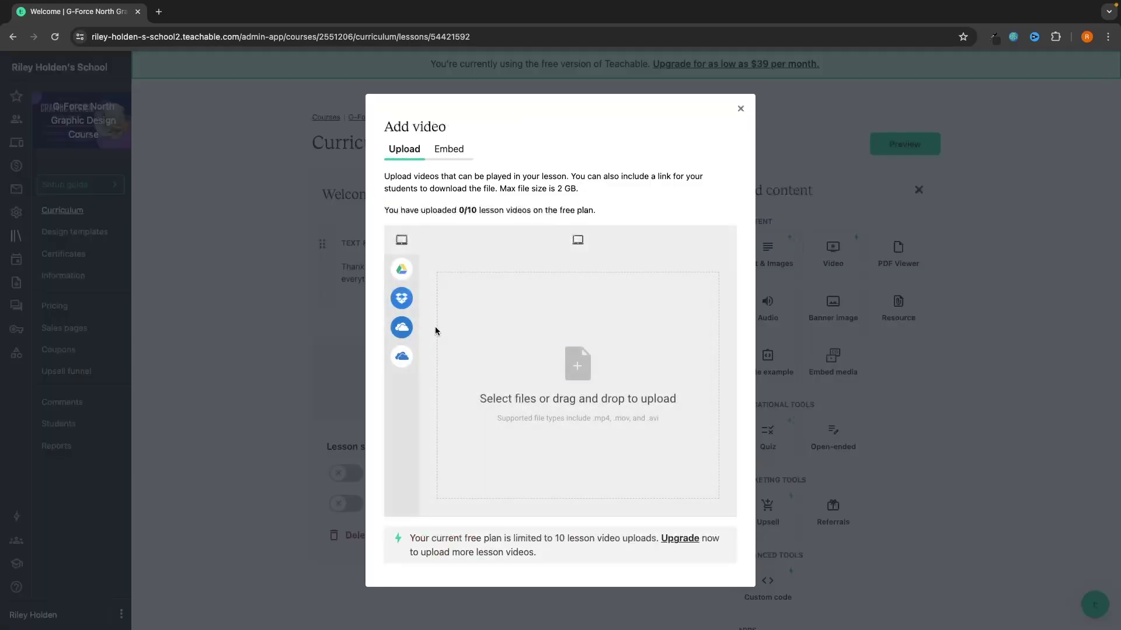
{"action": "left_click", "coordinate": [578, 367]}
{"action": "left_click", "coordinate": [366, 245]}
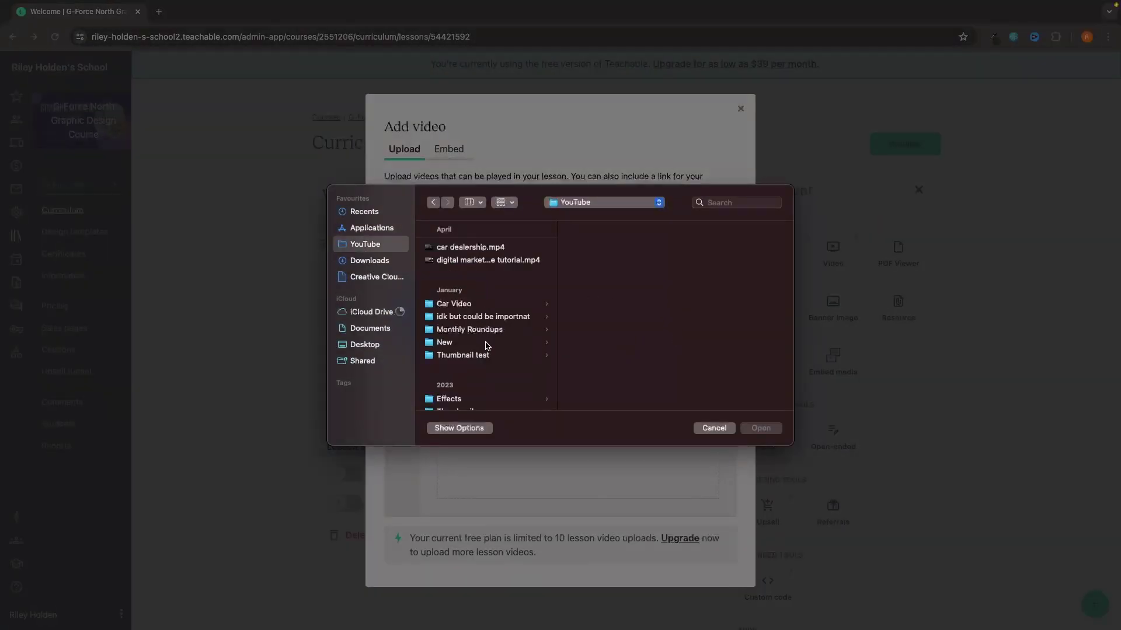
{"action": "scroll", "coordinate": [487, 347], "scroll_direction": "down", "scroll_amount": 2}
{"action": "left_click", "coordinate": [483, 319]}
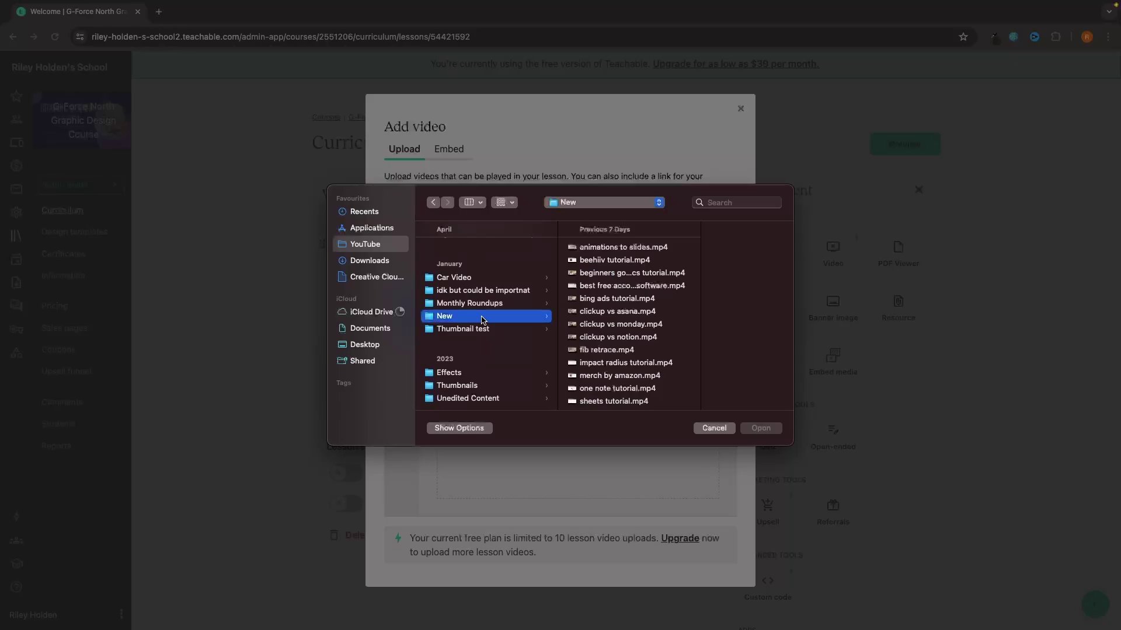
{"action": "double_click", "coordinate": [616, 247]}
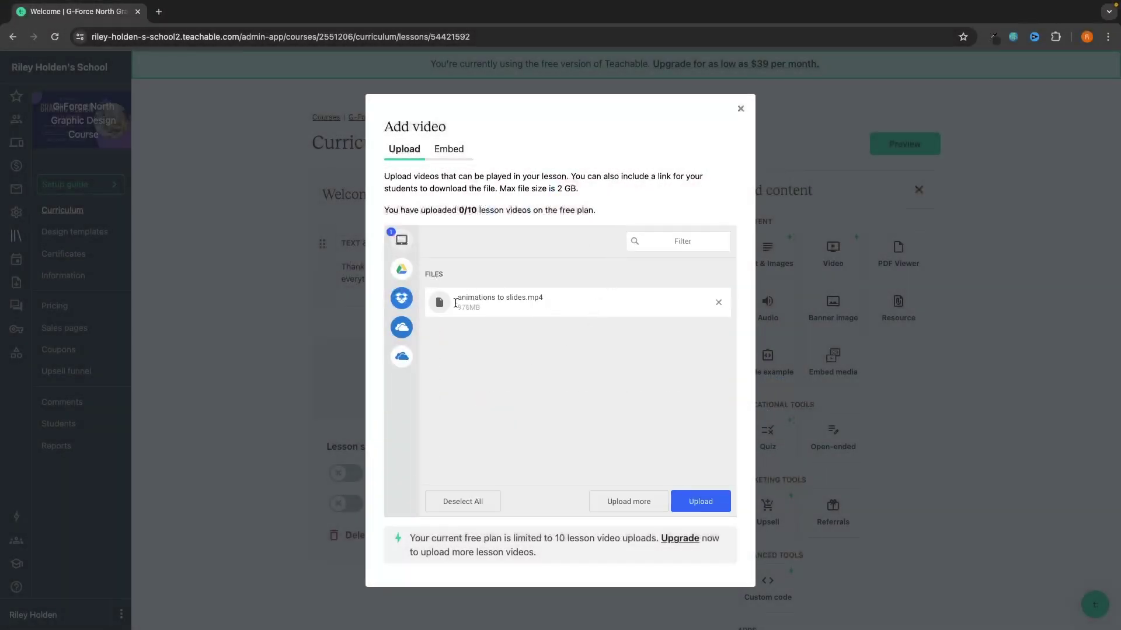
{"action": "left_click", "coordinate": [715, 502]}
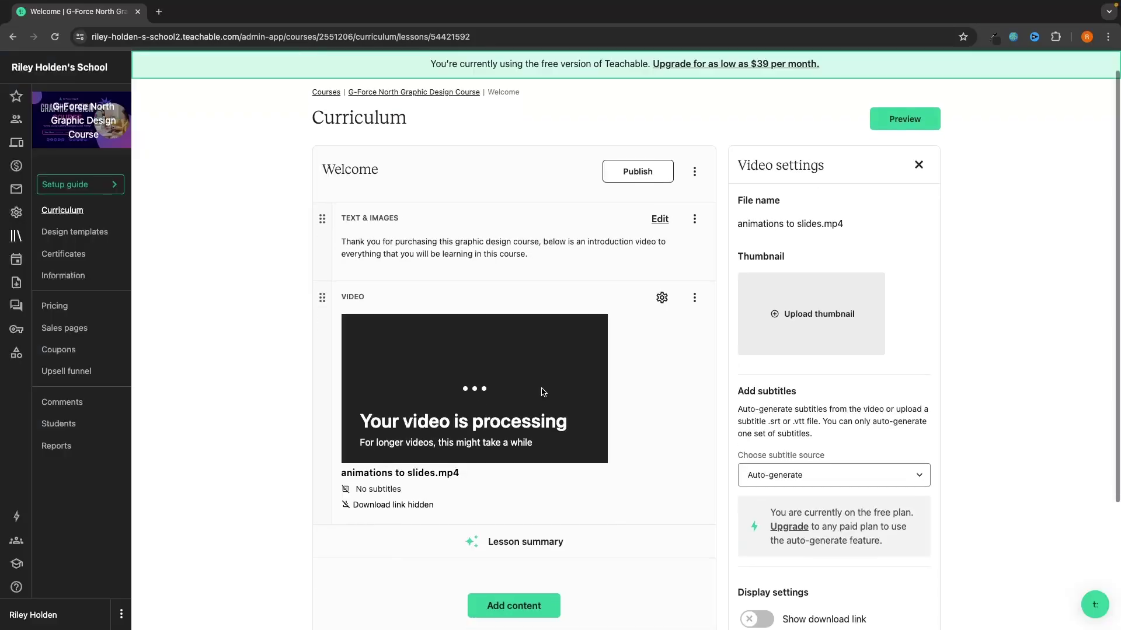
Keep the video's subtitle source set to auto-generate in its video settings.
{"action": "scroll", "coordinate": [569, 381], "scroll_direction": "down", "scroll_amount": 1}
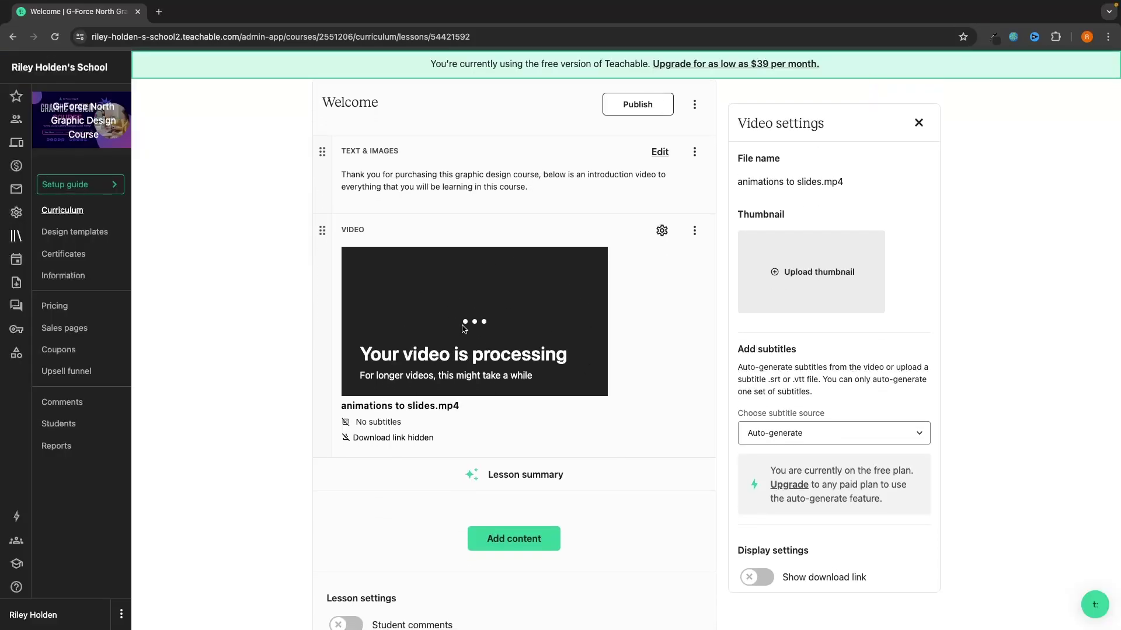
{"action": "key", "text": "Escape"}
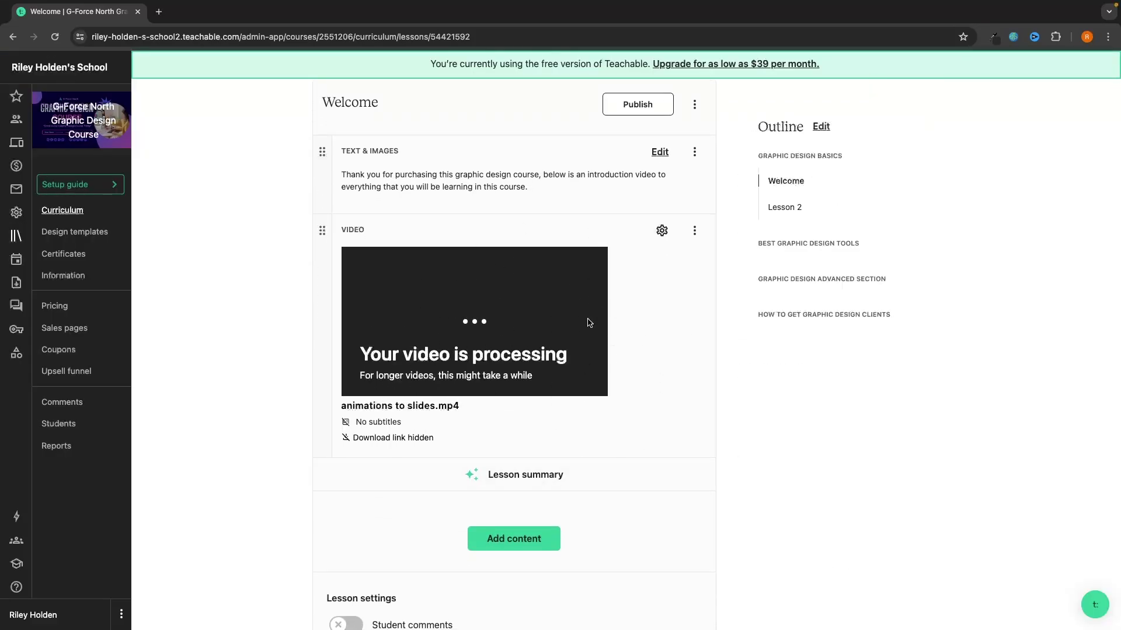
{"action": "left_click", "coordinate": [662, 231]}
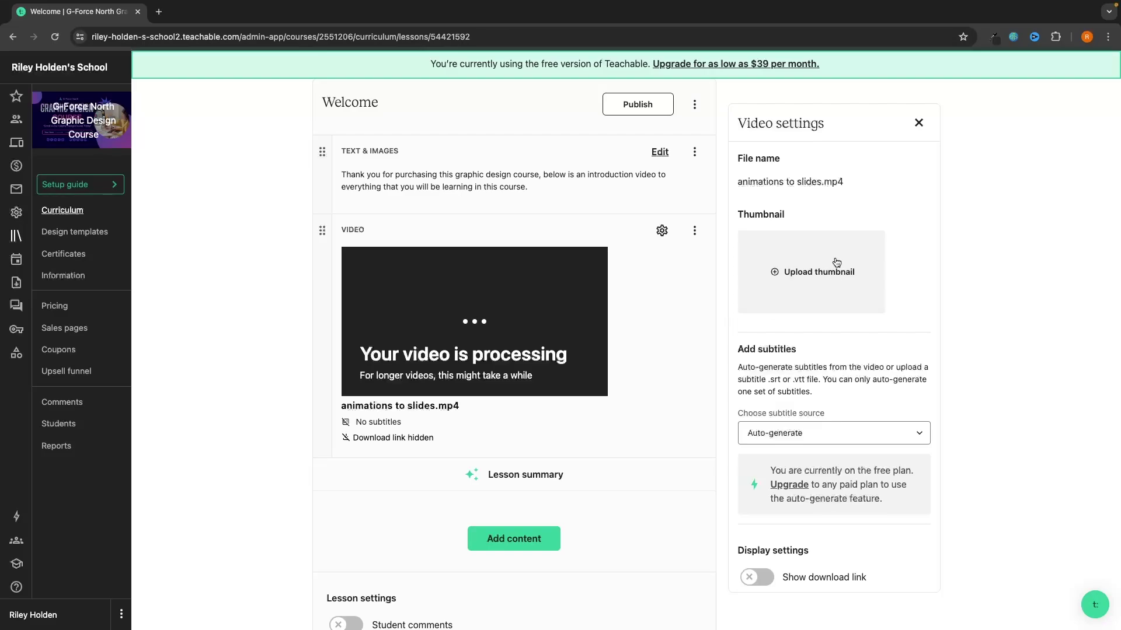
{"action": "scroll", "coordinate": [888, 303], "scroll_direction": "down", "scroll_amount": 1}
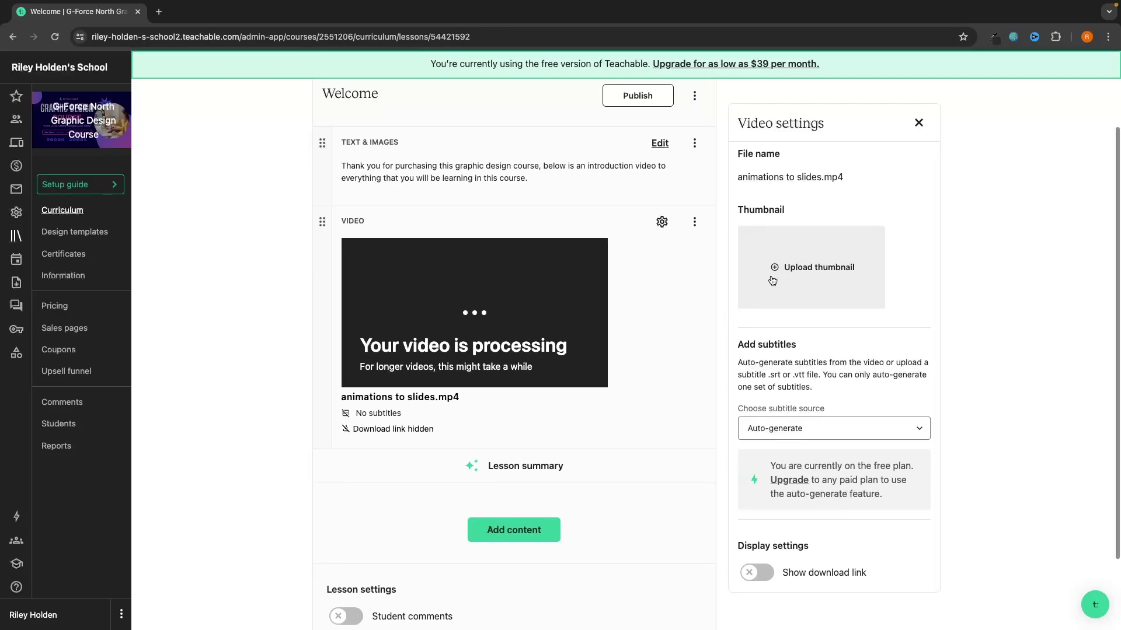
{"action": "left_click", "coordinate": [827, 426]}
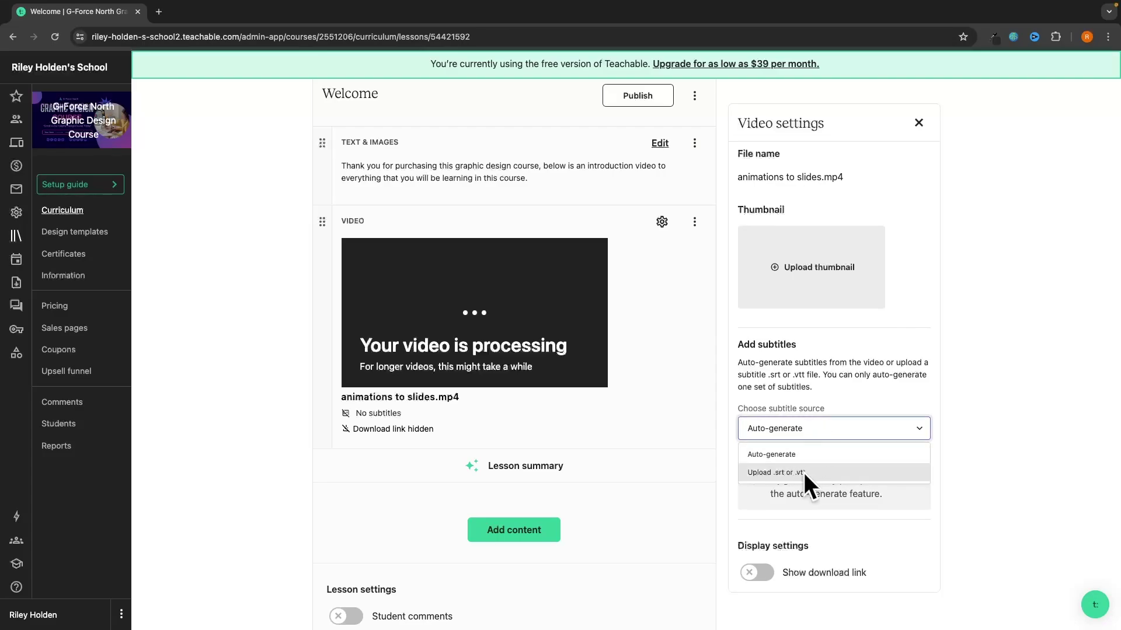
{"action": "left_click", "coordinate": [767, 410]}
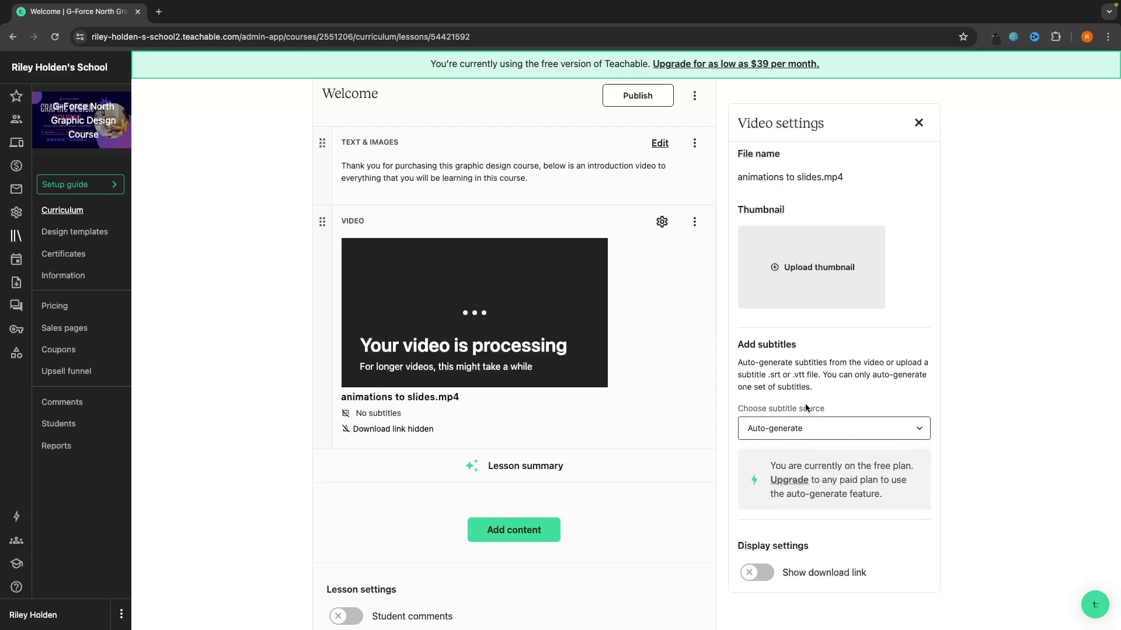
Close the video settings and show the content types to add to the Welcome lesson.
{"action": "scroll", "coordinate": [840, 425], "scroll_direction": "down", "scroll_amount": 1}
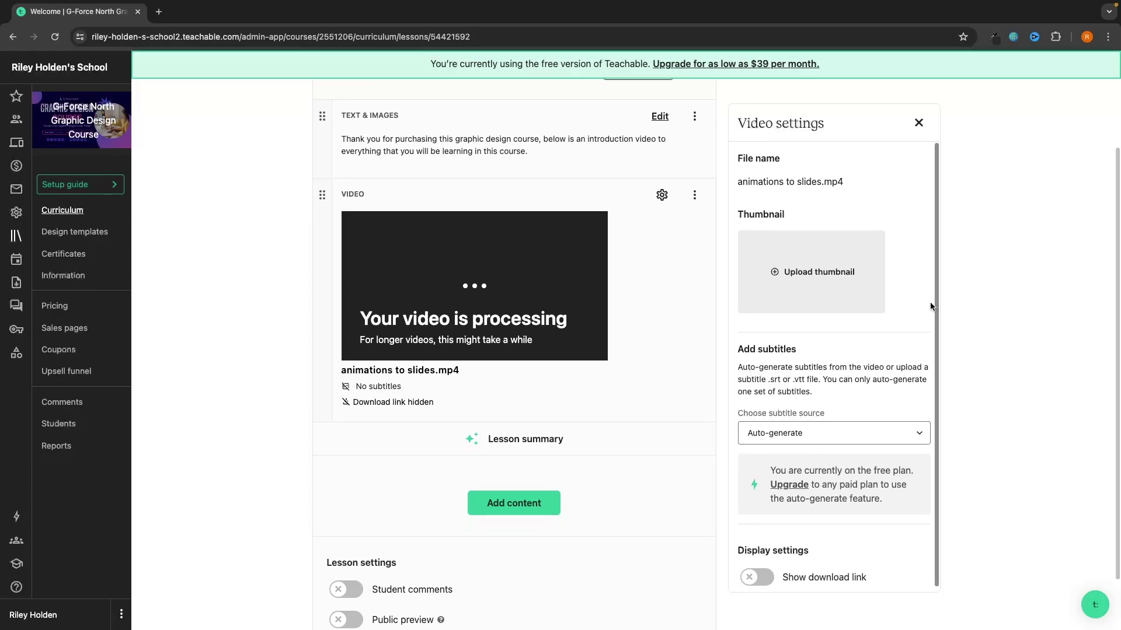
{"action": "scroll", "coordinate": [795, 440], "scroll_direction": "down", "scroll_amount": 1}
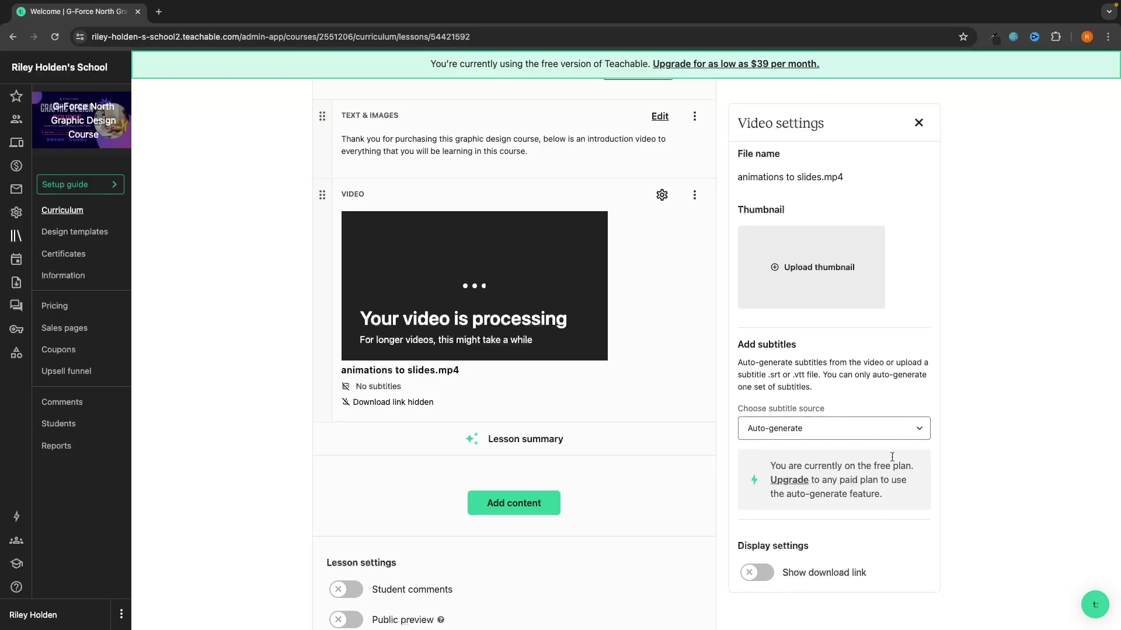
{"action": "left_click", "coordinate": [919, 122]}
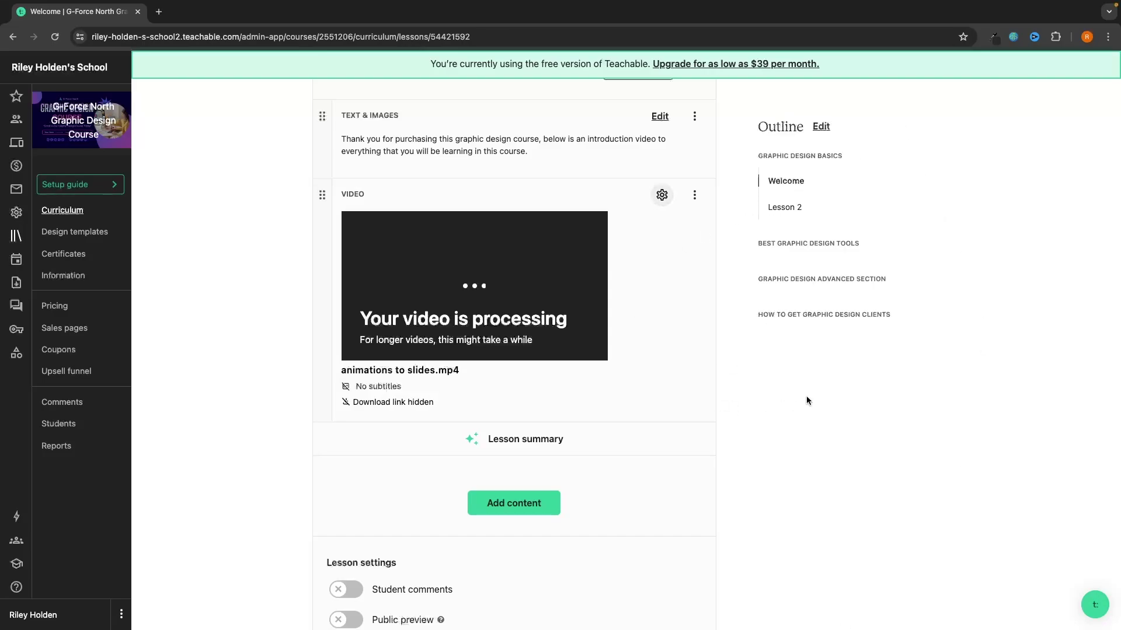
{"action": "scroll", "coordinate": [806, 397], "scroll_direction": "down", "scroll_amount": 2}
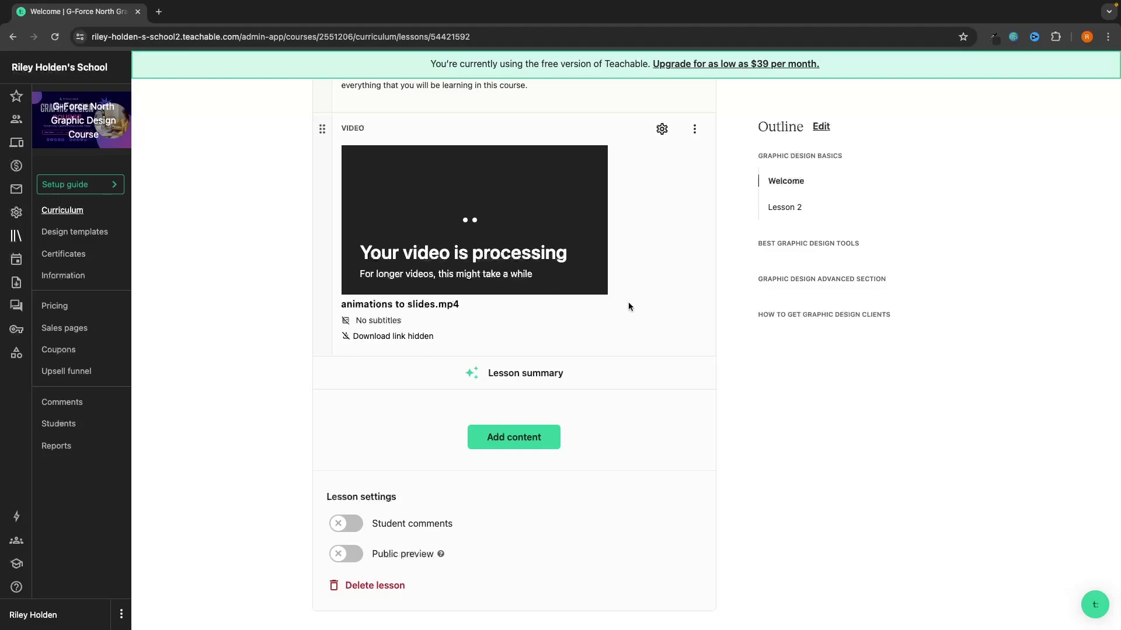
{"action": "left_click", "coordinate": [532, 439]}
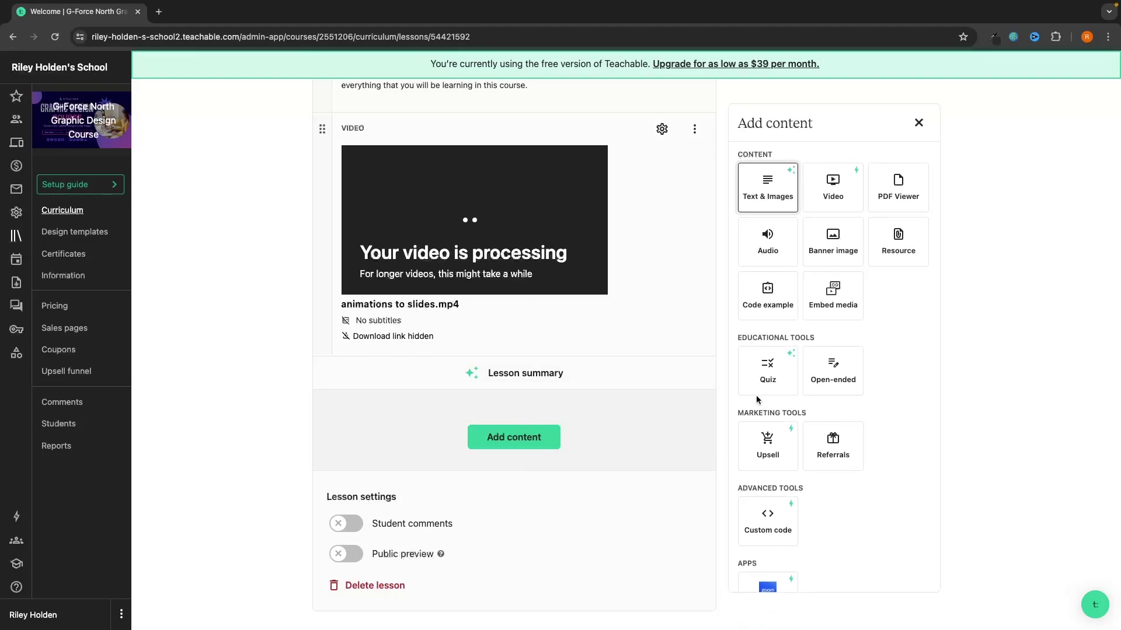
Add a quiz asking 'What is graphic design' with three answers, including Creating youtube content and Creating graphics for clients.
{"action": "left_click", "coordinate": [775, 371]}
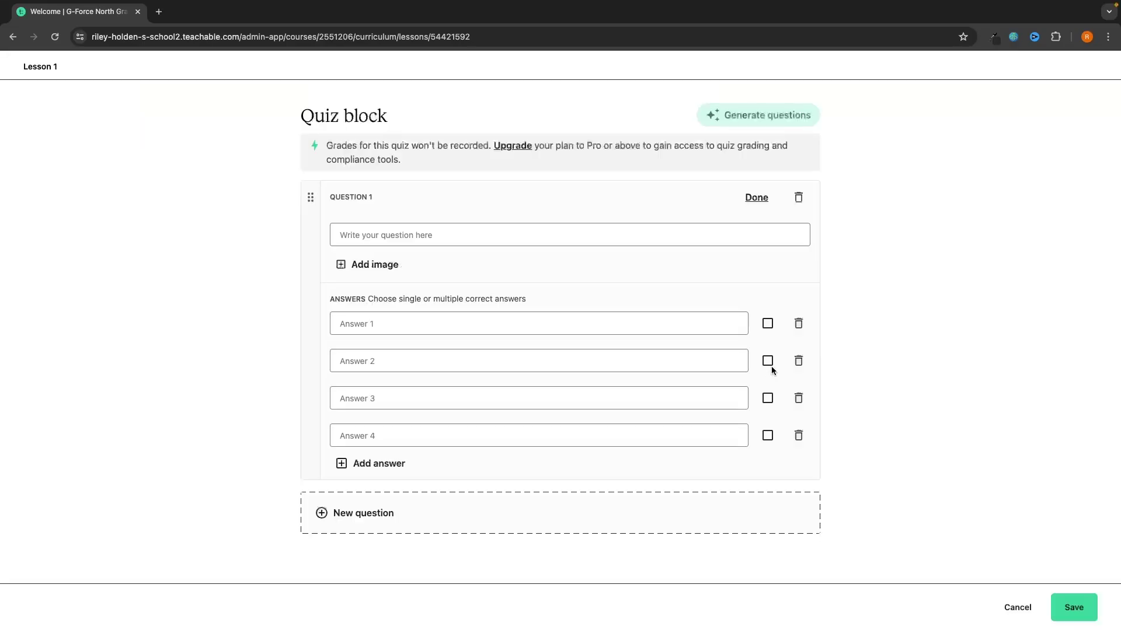
{"action": "left_click", "coordinate": [403, 235]}
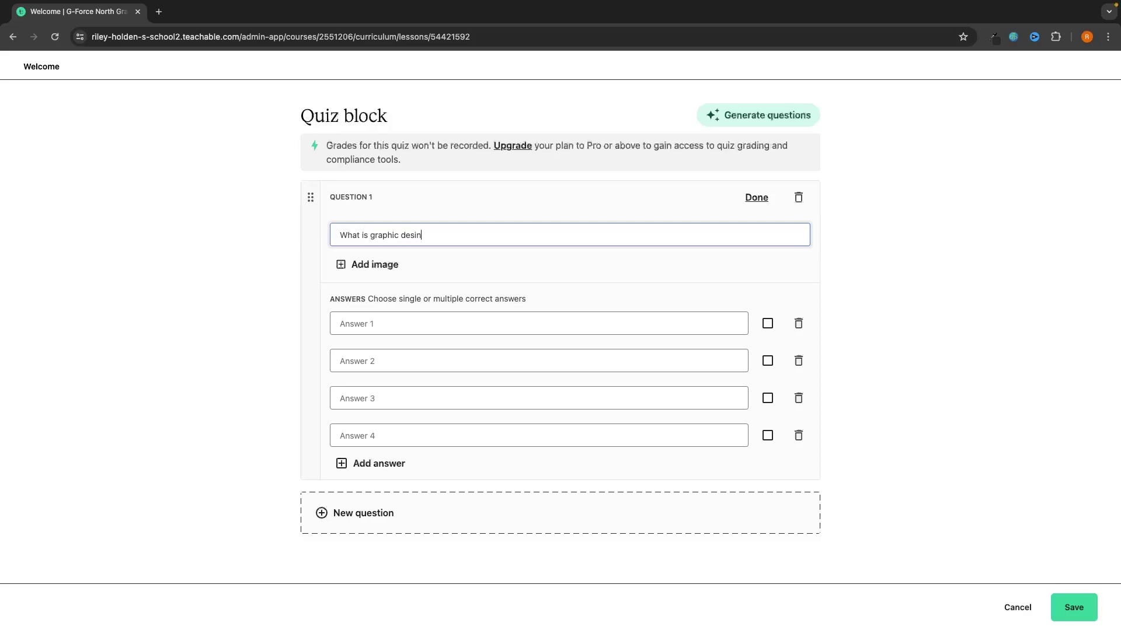
{"action": "left_click", "coordinate": [396, 325]}
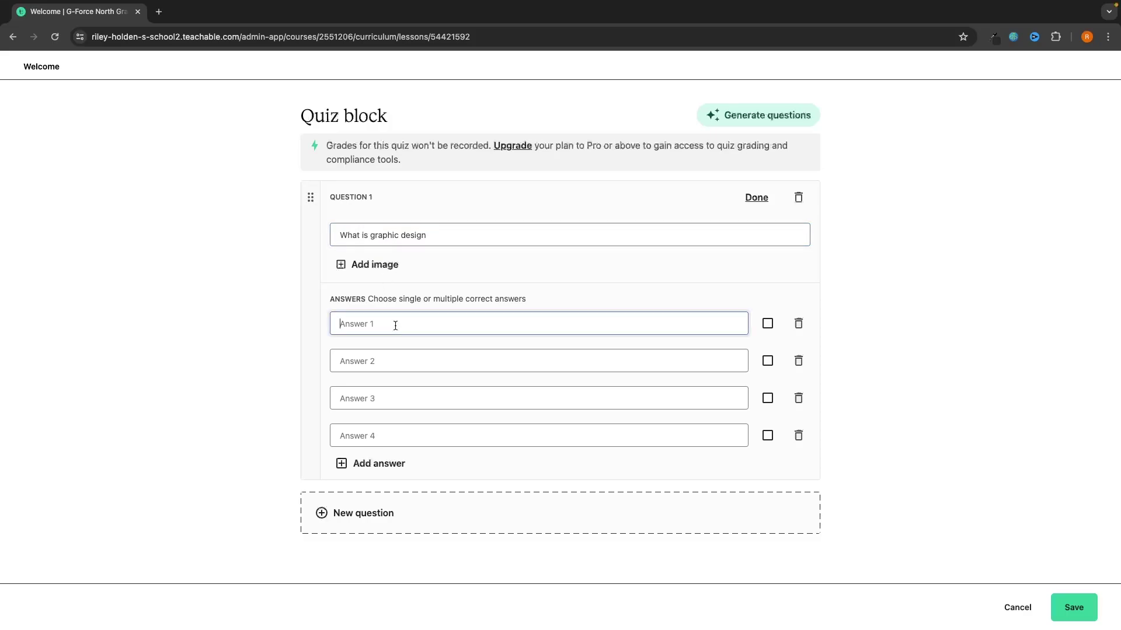
{"action": "type", "text": "Creating youtube content"}
{"action": "left_click", "coordinate": [415, 361]}
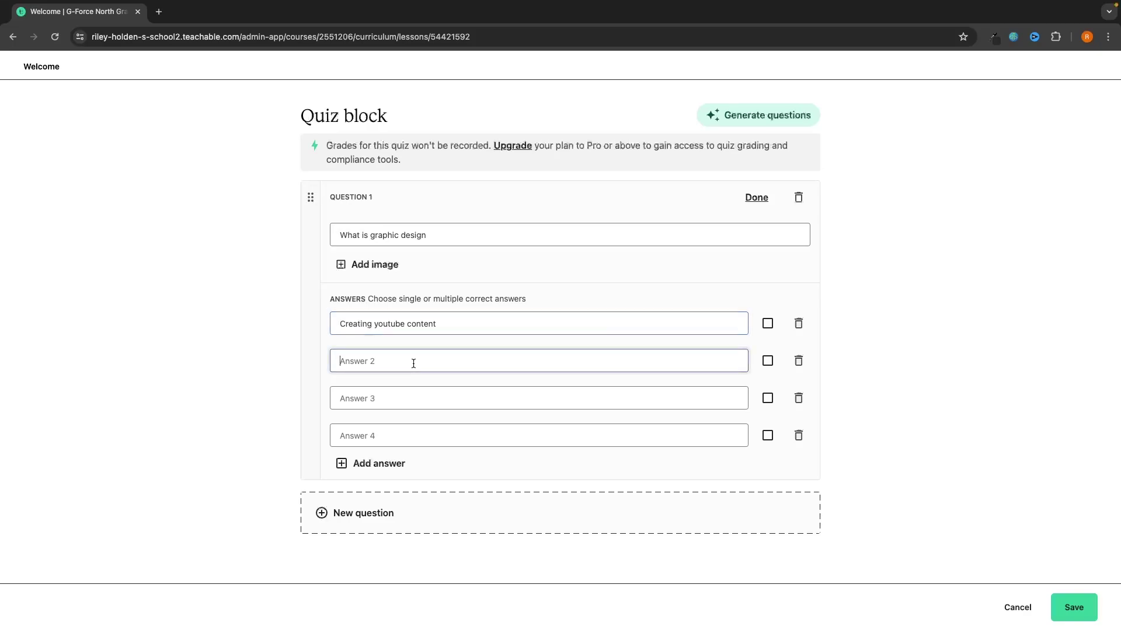
{"action": "type", "text": "Creating graphics for clients"}
{"action": "left_click", "coordinate": [412, 398]}
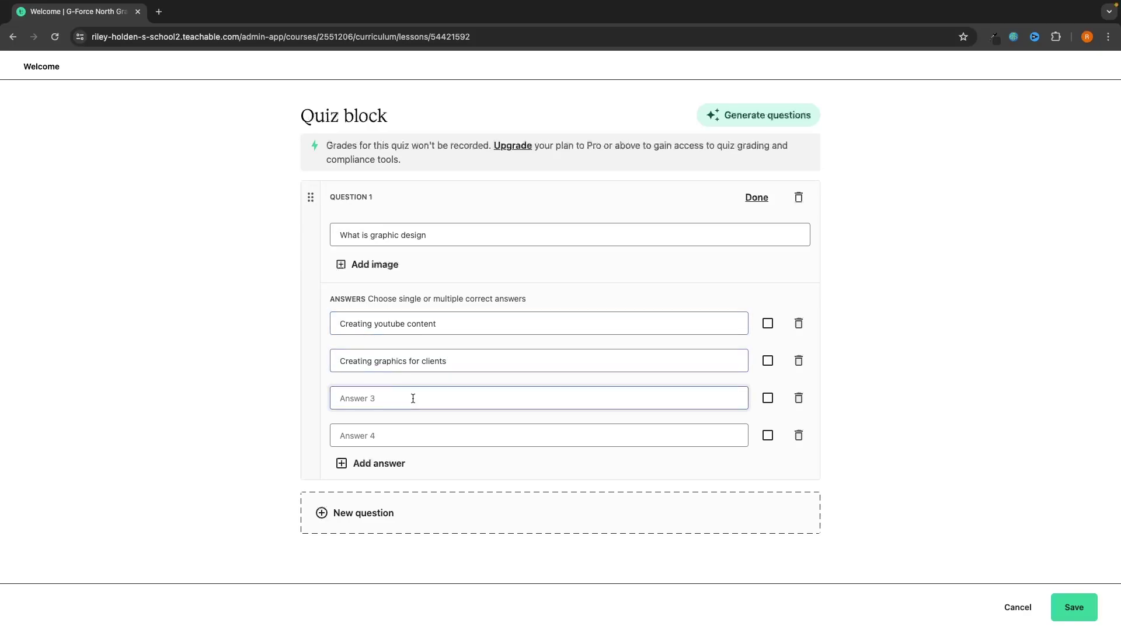
{"action": "type", "text": "eating food"}
Mark 'Creating graphics for clients' as correct, then add and discard an empty second question.
{"action": "left_click", "coordinate": [768, 360]}
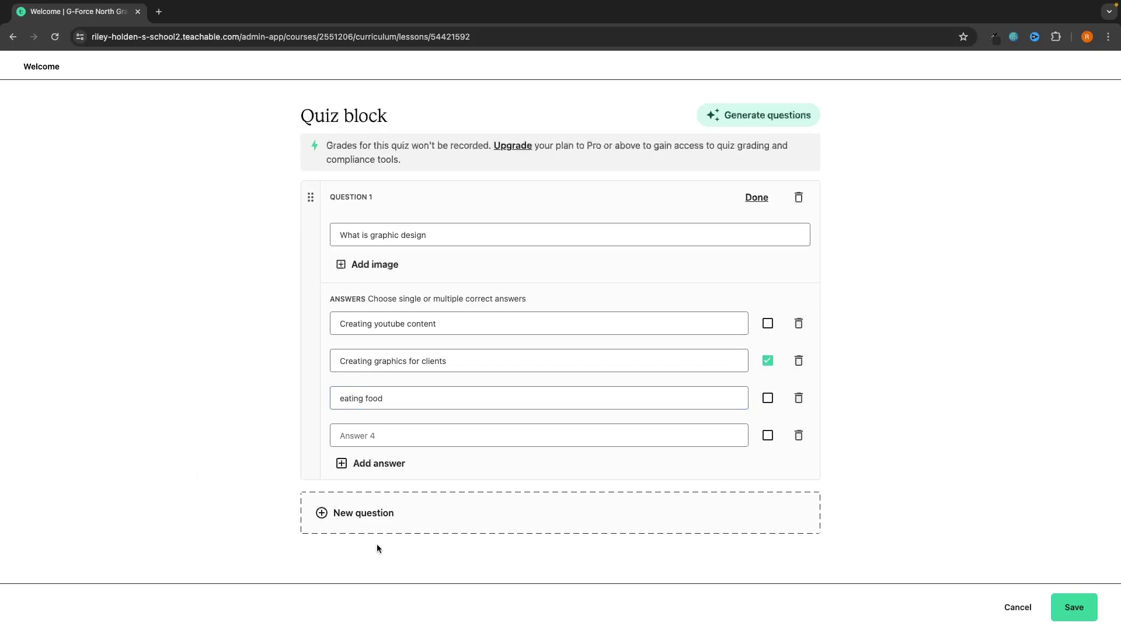
{"action": "left_click", "coordinate": [364, 512]}
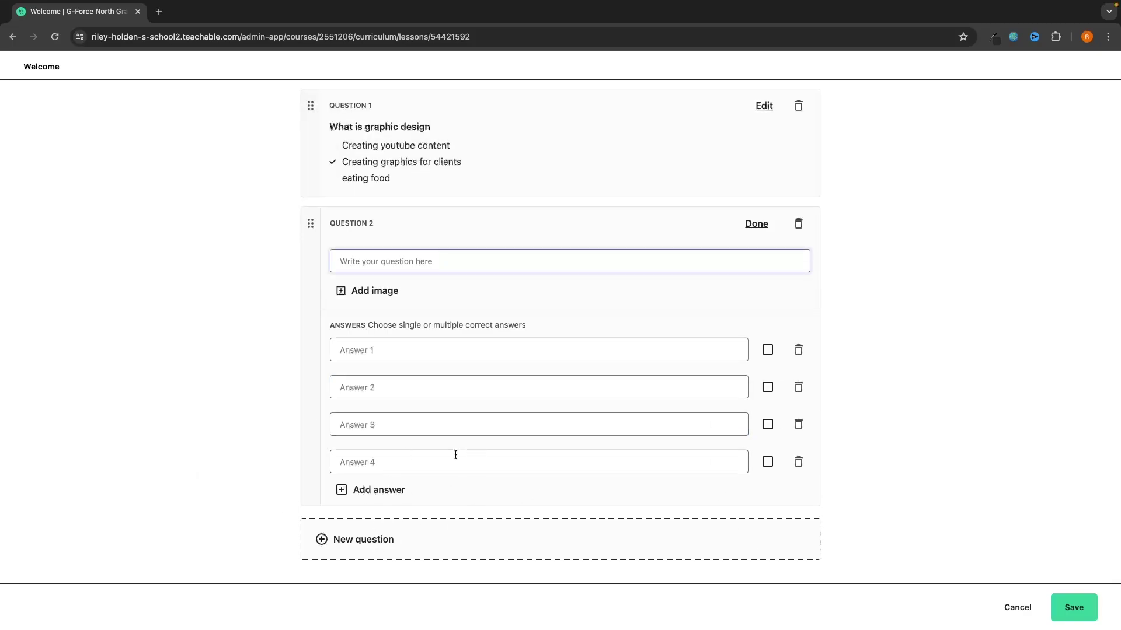
{"action": "left_click", "coordinate": [799, 225]}
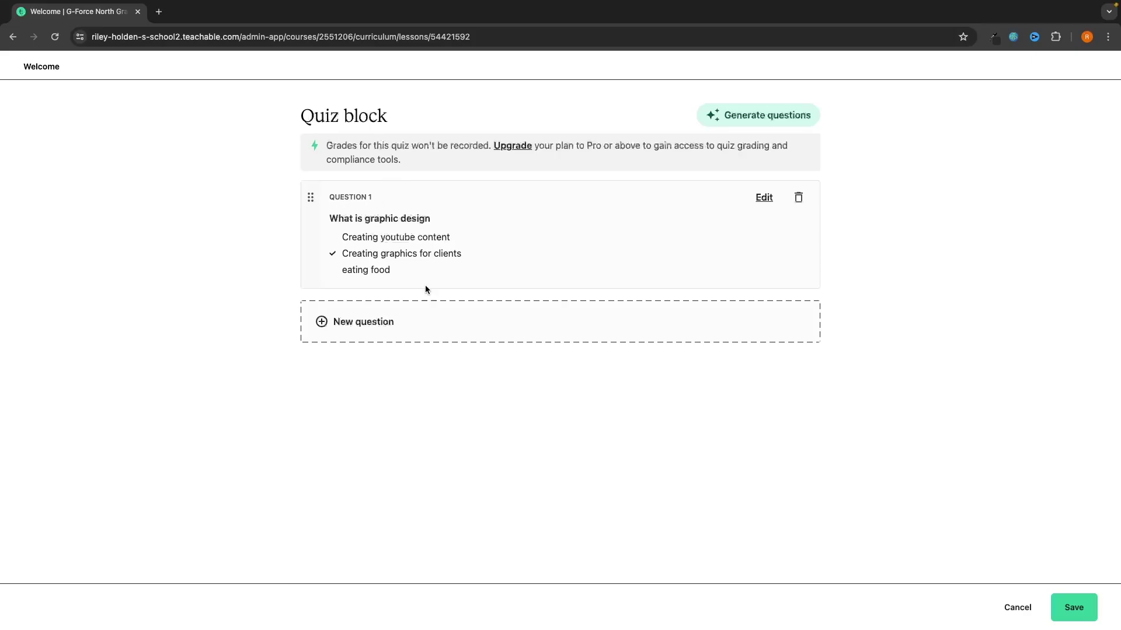
Save the quiz into the Welcome lesson without adding further content.
{"action": "left_click", "coordinate": [1083, 612]}
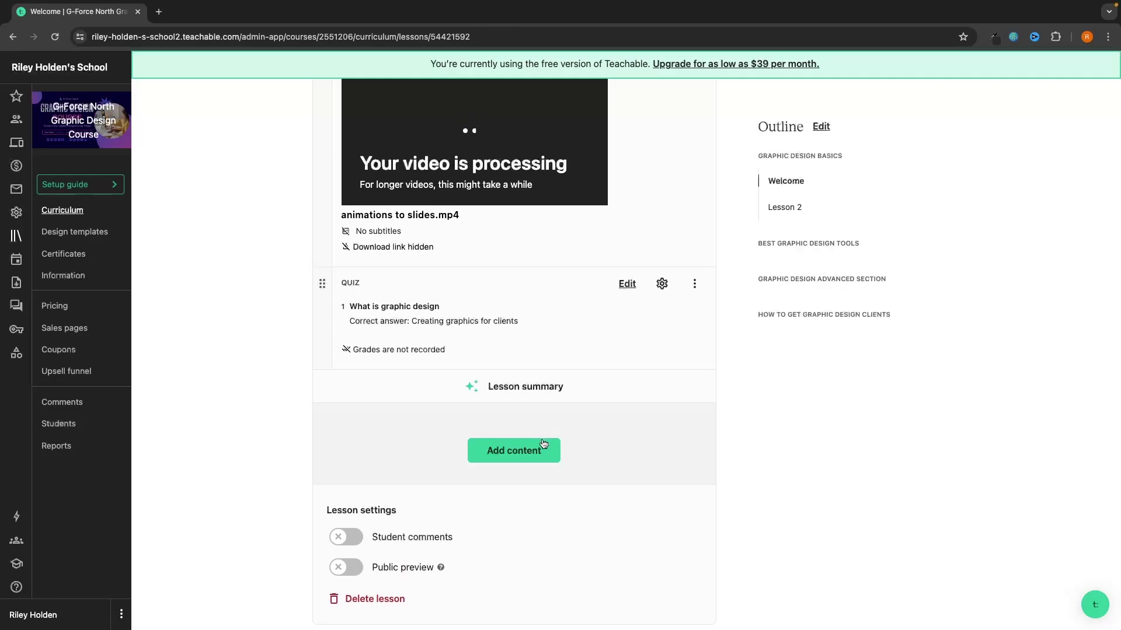
{"action": "left_click", "coordinate": [536, 449]}
{"action": "left_click", "coordinate": [919, 122]}
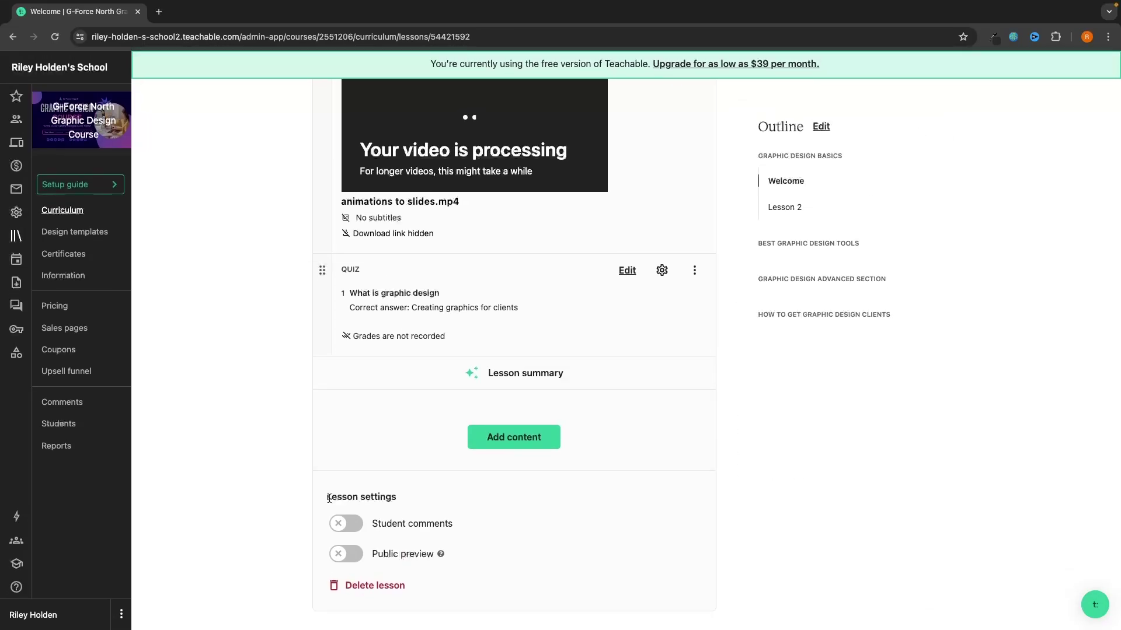
{"action": "left_click_drag", "start_coordinate": [329, 498], "coordinate": [430, 493]}
{"action": "left_click", "coordinate": [430, 493]}
Turn on student comments and leave Public preview switched off for the lesson.
{"action": "left_click", "coordinate": [350, 526]}
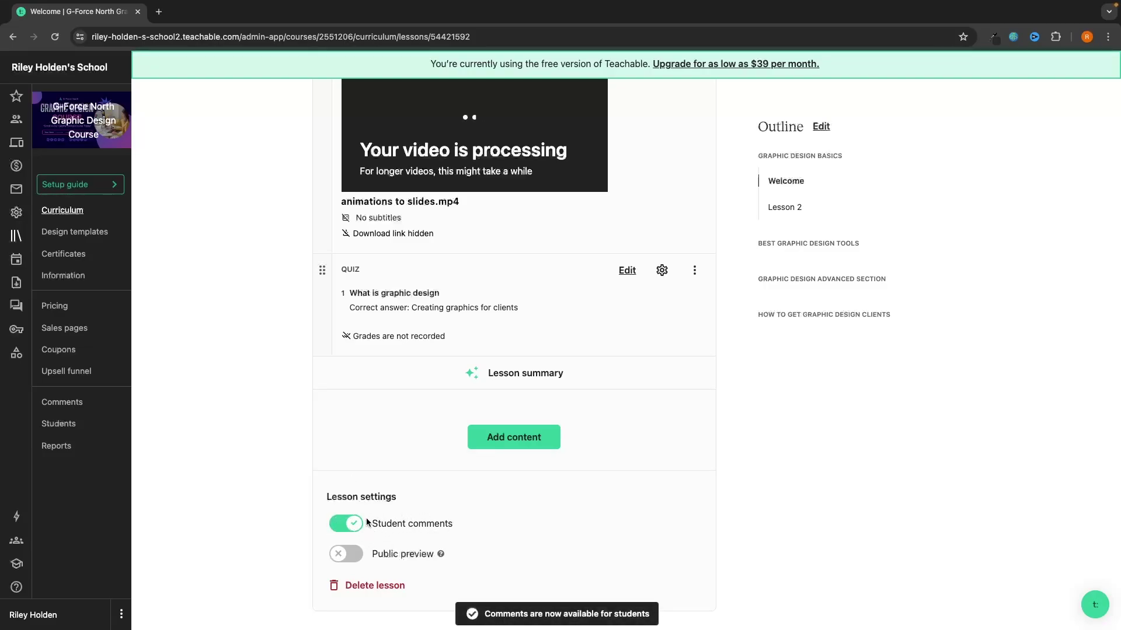
{"action": "mouse_move", "coordinate": [442, 556]}
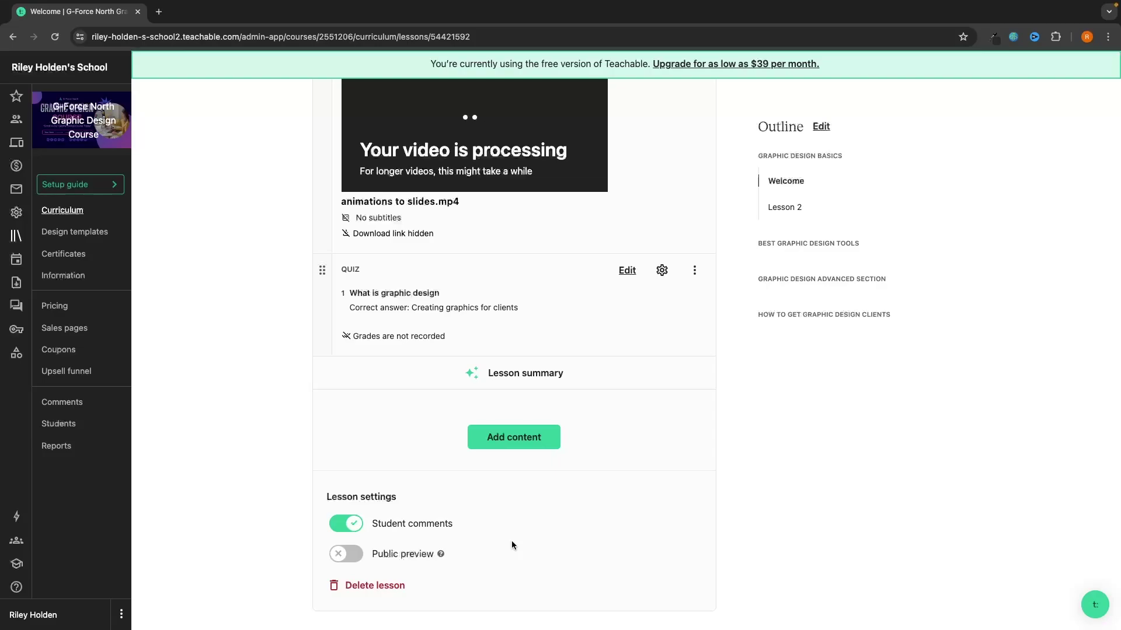
{"action": "left_click", "coordinate": [349, 560]}
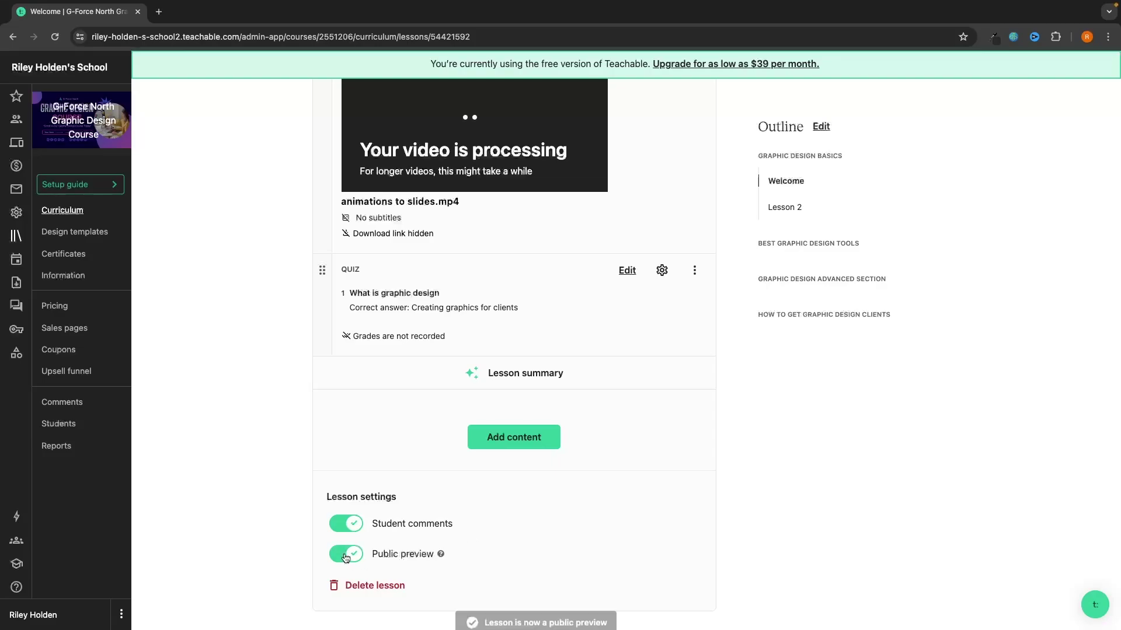
{"action": "left_click", "coordinate": [349, 560]}
{"action": "left_click", "coordinate": [349, 558]}
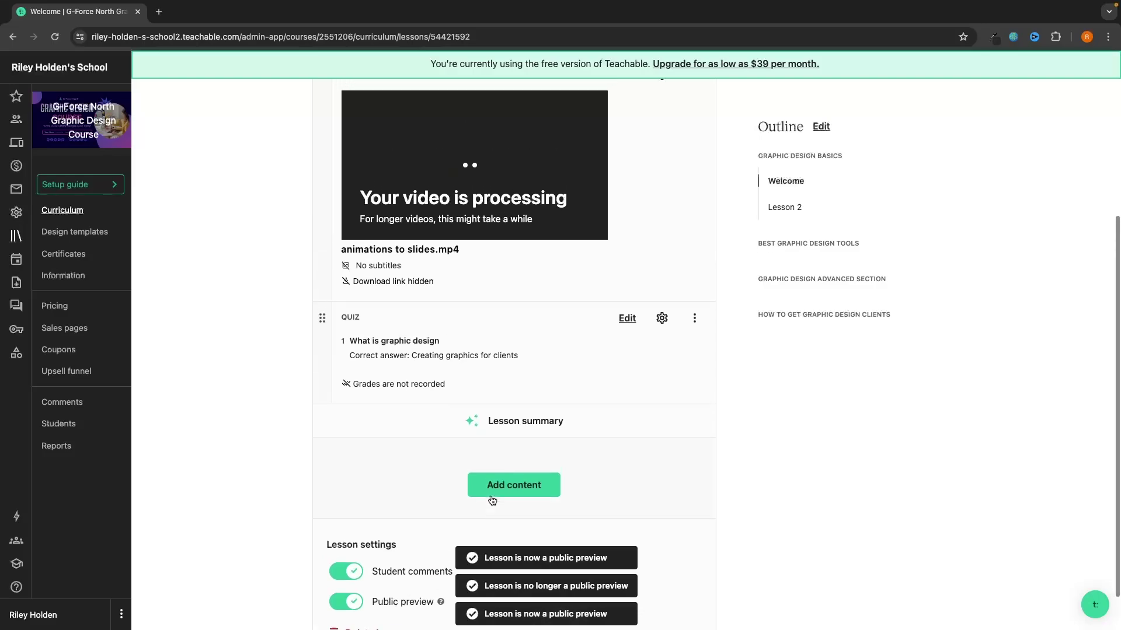
{"action": "scroll", "coordinate": [493, 500], "scroll_direction": "up", "scroll_amount": 3}
{"action": "scroll", "coordinate": [684, 351], "scroll_direction": "up", "scroll_amount": 1}
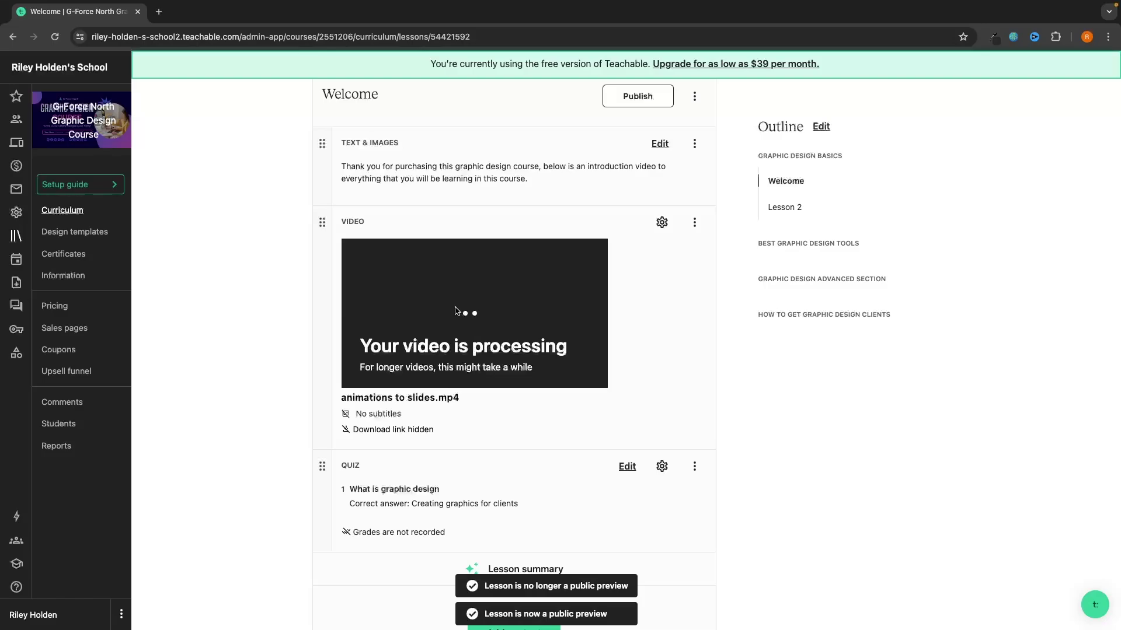
{"action": "scroll", "coordinate": [456, 310], "scroll_direction": "down", "scroll_amount": 2}
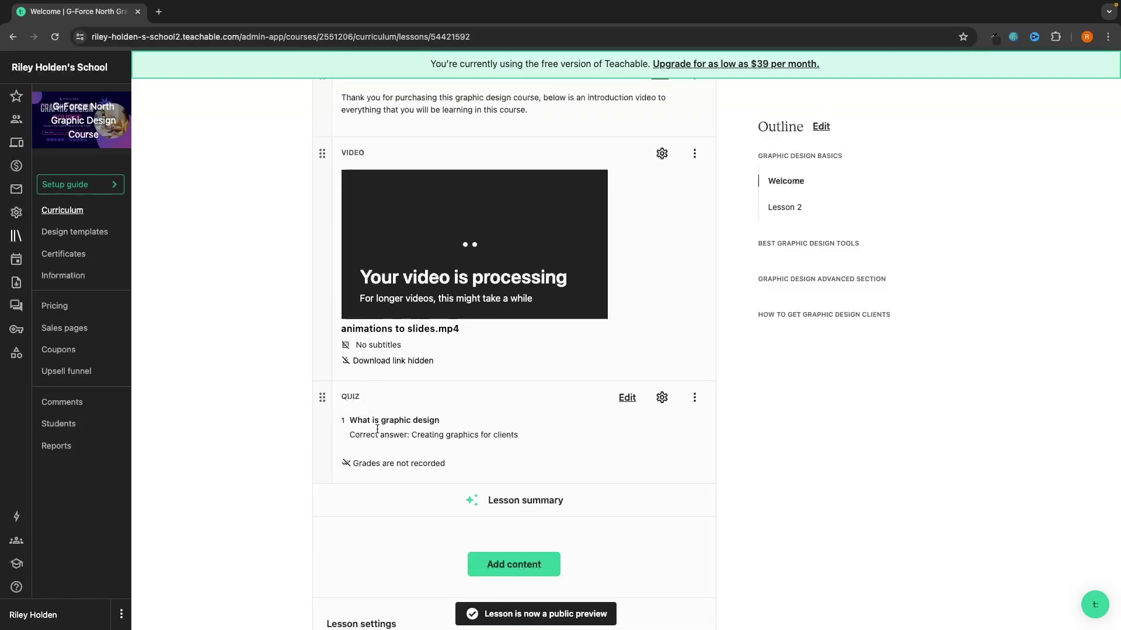
{"action": "scroll", "coordinate": [377, 429], "scroll_direction": "down", "scroll_amount": 4}
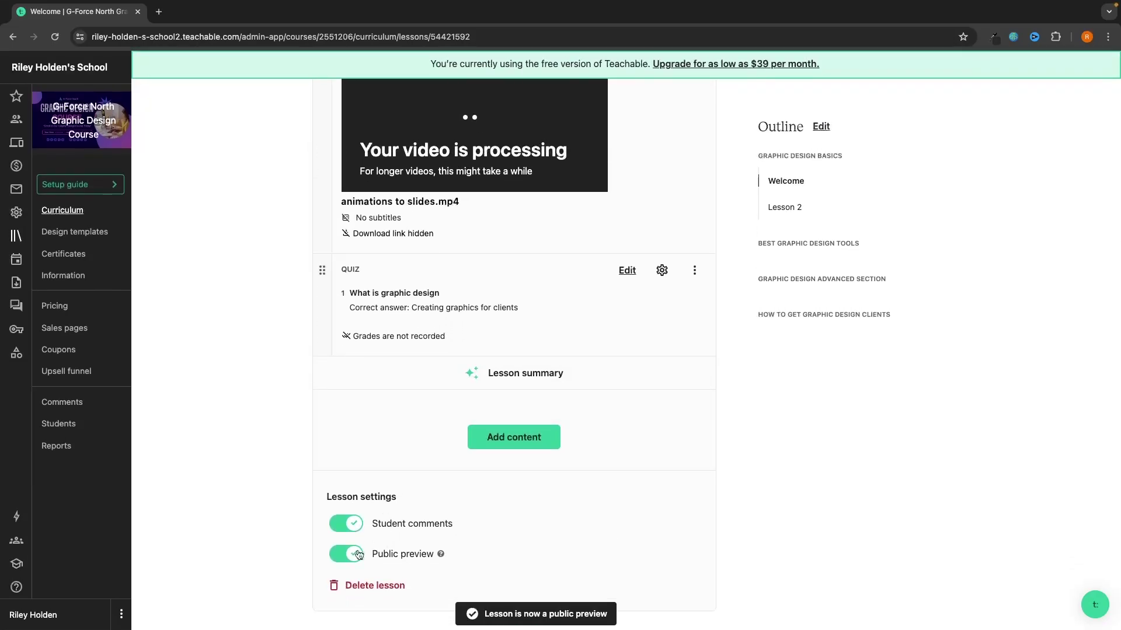
{"action": "left_click", "coordinate": [358, 555]}
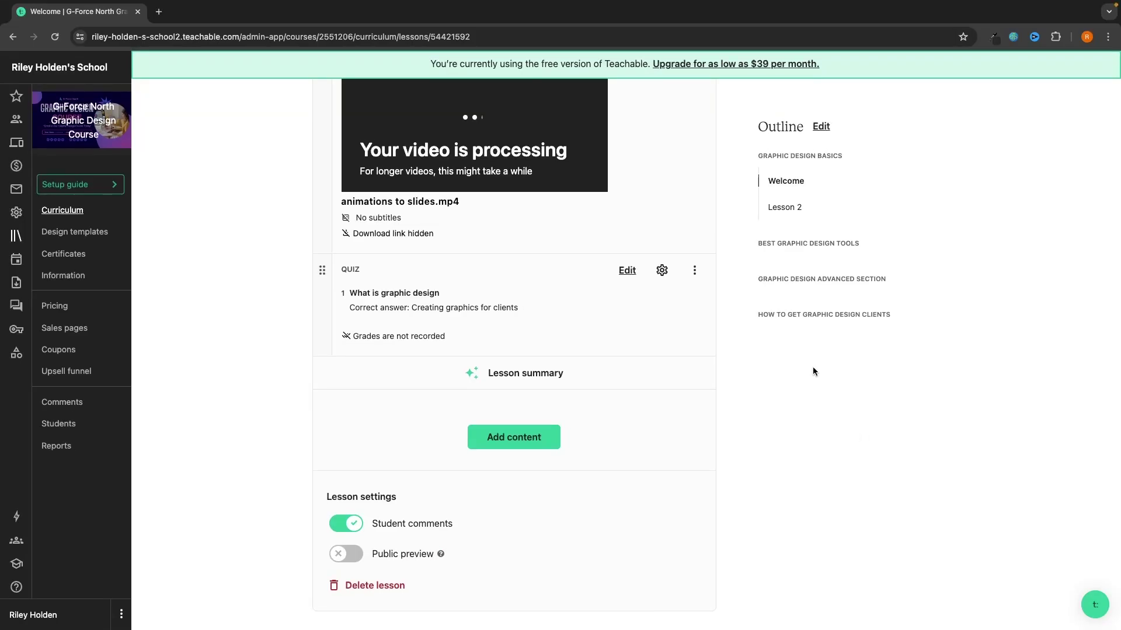
{"action": "scroll", "coordinate": [812, 367], "scroll_direction": "up", "scroll_amount": 5}
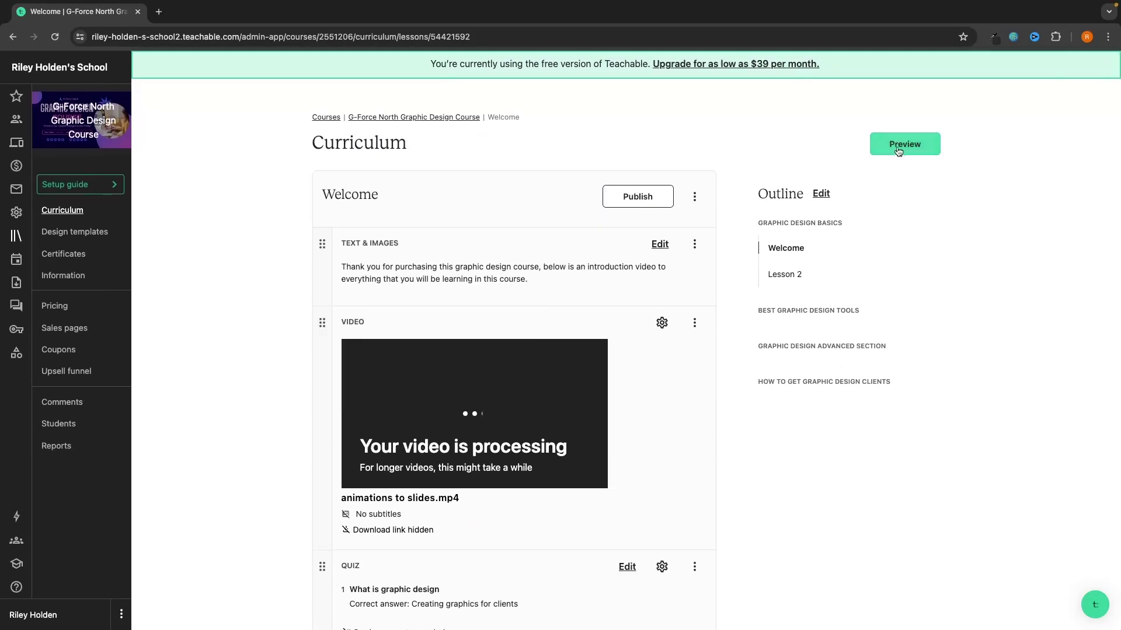
Preview the Welcome lesson as a student and read its heading and introduction.
{"action": "left_click", "coordinate": [904, 144]}
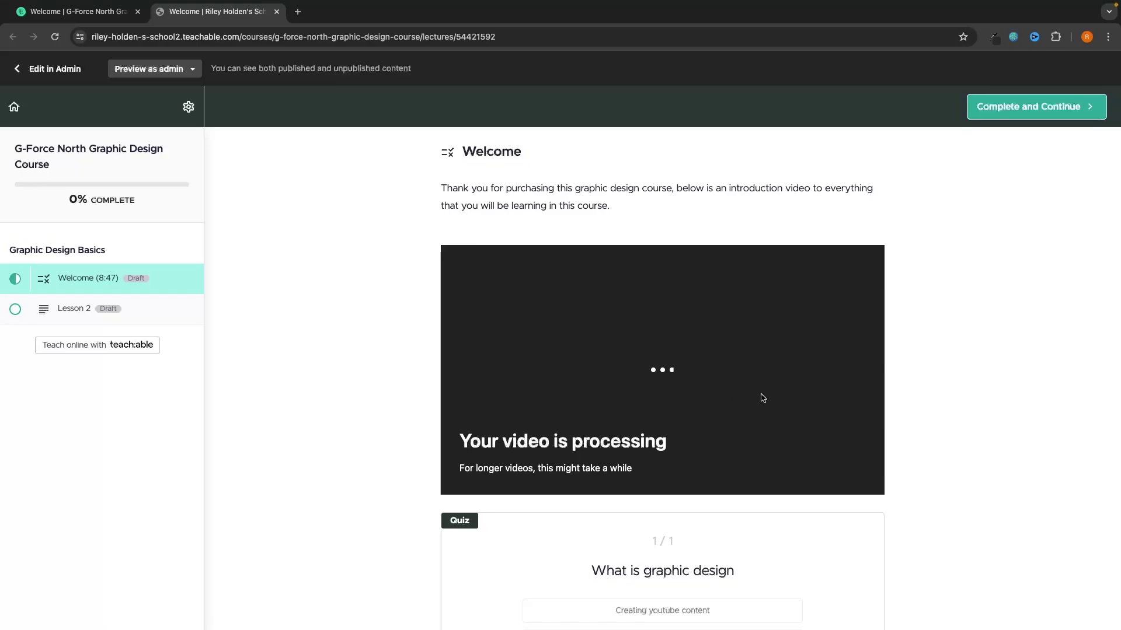
{"action": "scroll", "coordinate": [882, 415], "scroll_direction": "down", "scroll_amount": 2}
{"action": "scroll", "coordinate": [901, 387], "scroll_direction": "up", "scroll_amount": 2}
{"action": "double_click", "coordinate": [472, 149]}
{"action": "mouse_move", "coordinate": [448, 188]}
{"action": "left_mouse_down"}
{"action": "mouse_move", "coordinate": [602, 193]}
{"action": "mouse_move", "coordinate": [633, 204]}
{"action": "mouse_move", "coordinate": [426, 194]}
{"action": "left_mouse_up"}
{"action": "left_click", "coordinate": [632, 204]}
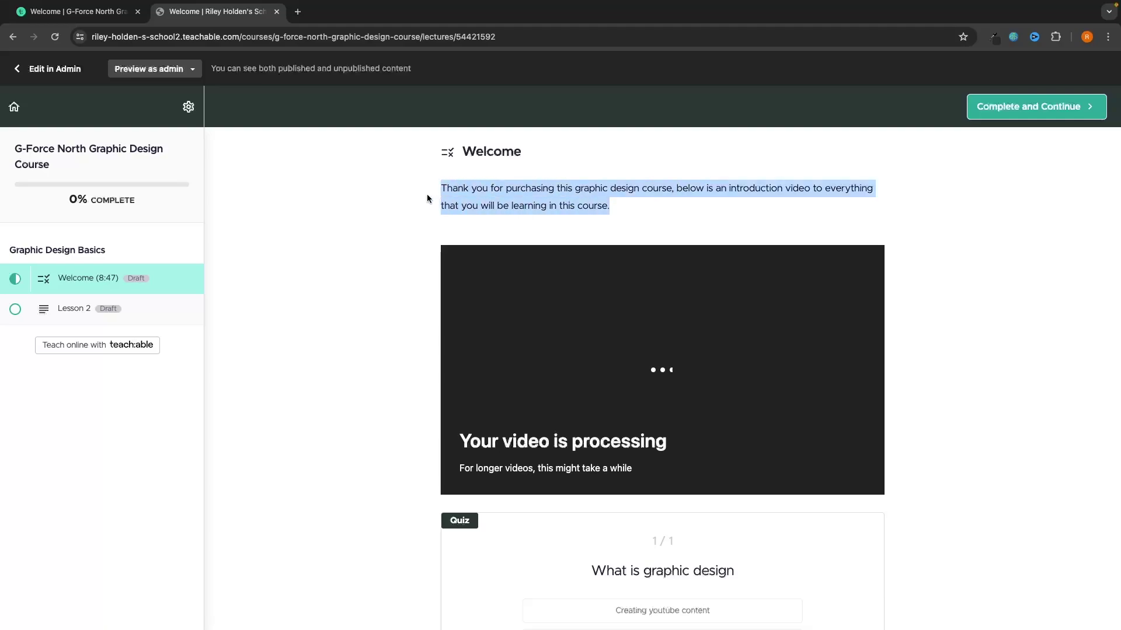
{"action": "left_click", "coordinate": [474, 205]}
{"action": "scroll", "coordinate": [608, 328], "scroll_direction": "down", "scroll_amount": 9}
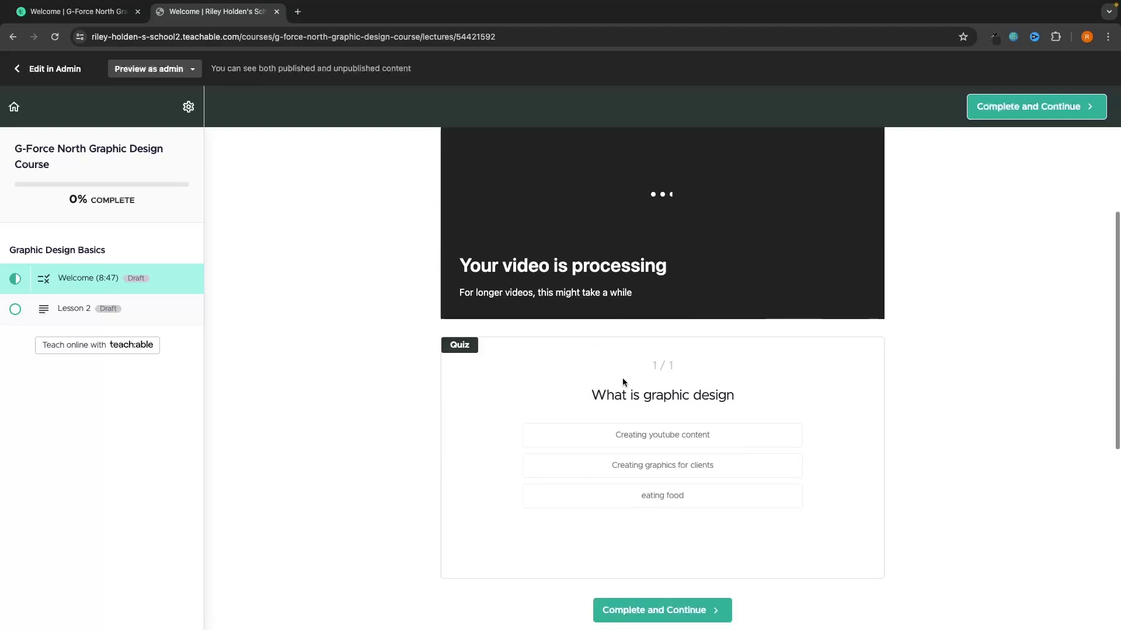
{"action": "scroll", "coordinate": [626, 293], "scroll_direction": "down", "scroll_amount": 1}
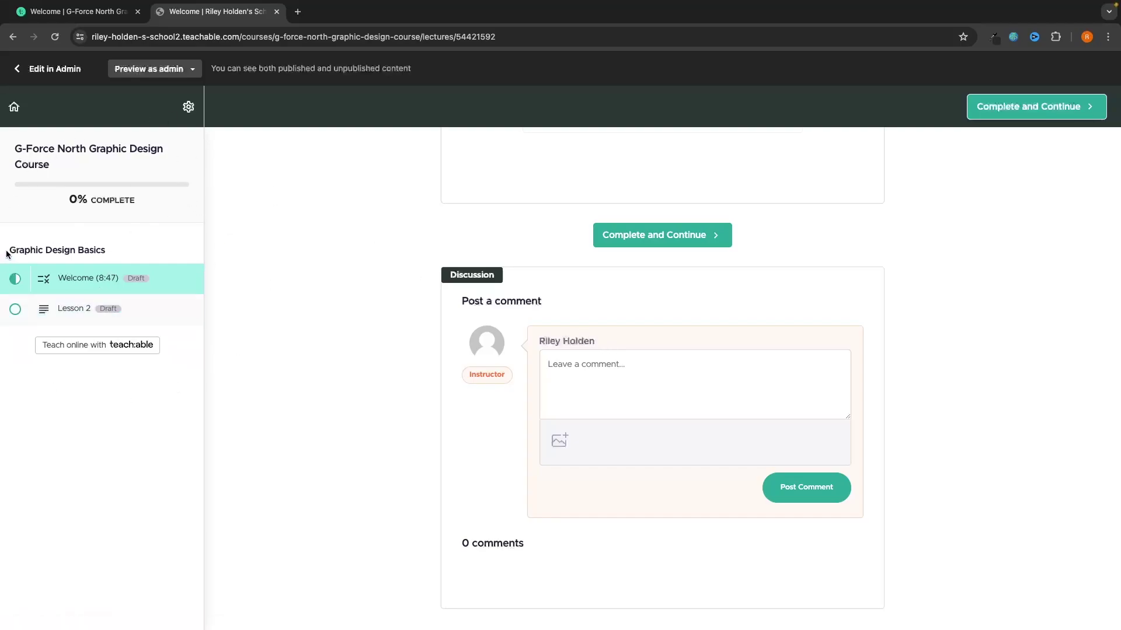
Check the Graphic Design Basics section against the admin curriculum, then close the student preview.
{"action": "left_click_drag", "start_coordinate": [6, 254], "coordinate": [111, 253]}
{"action": "left_click", "coordinate": [118, 254]}
{"action": "left_click_drag", "start_coordinate": [8, 248], "coordinate": [122, 250]}
{"action": "left_click", "coordinate": [88, 234]}
{"action": "scroll", "coordinate": [171, 258], "scroll_direction": "up", "scroll_amount": 10}
{"action": "key", "text": "super+1"}
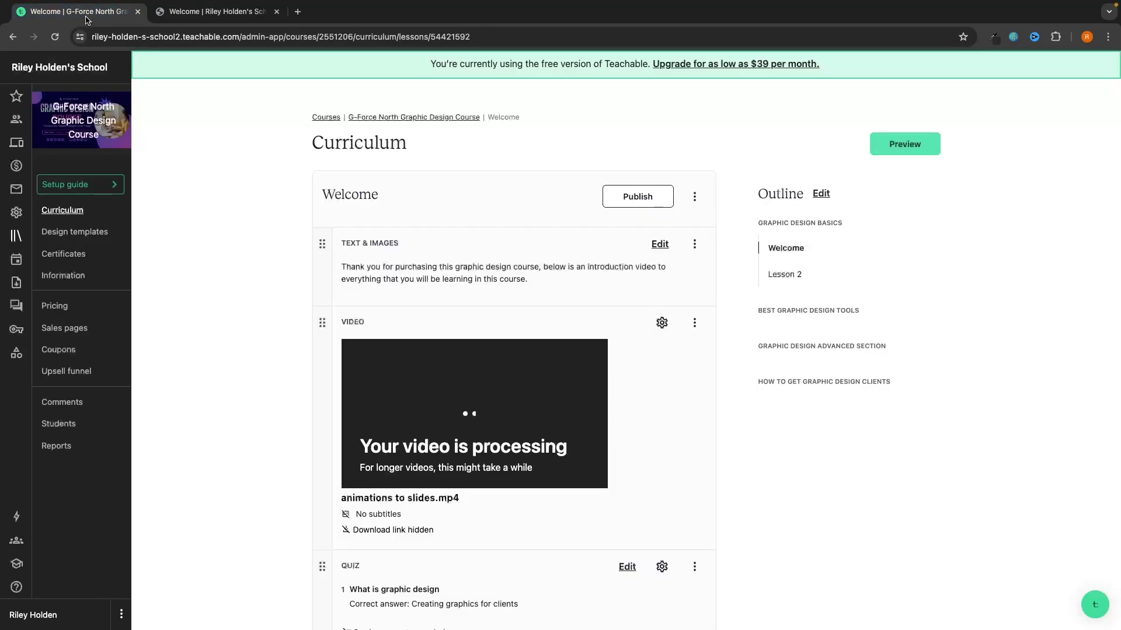
{"action": "scroll", "coordinate": [422, 283], "scroll_direction": "down", "scroll_amount": 1}
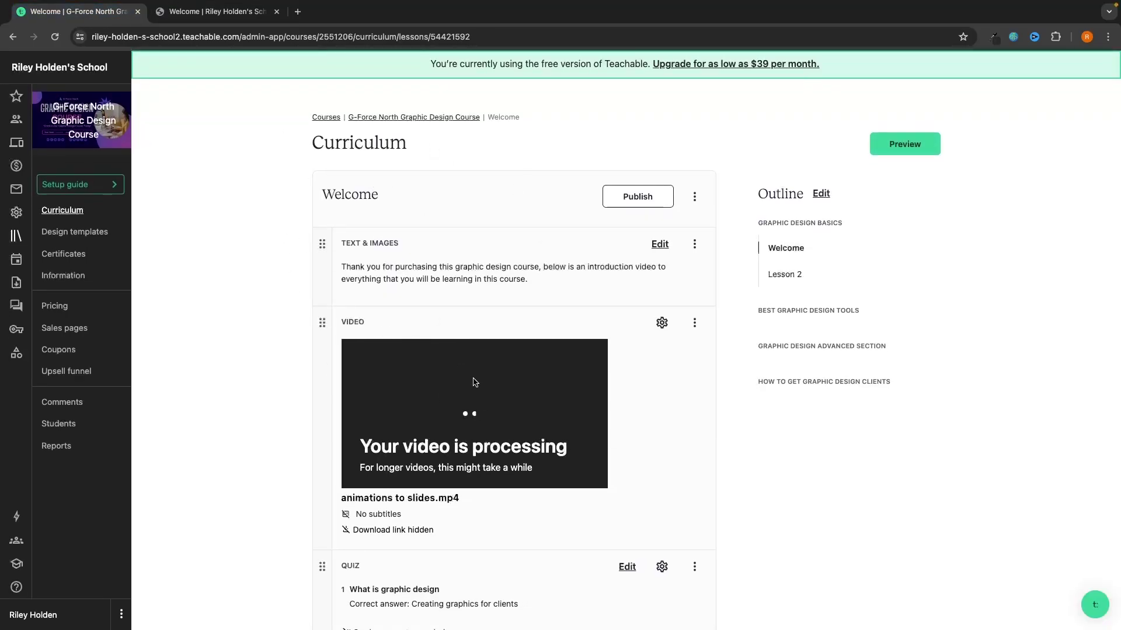
{"action": "key", "text": "super+2"}
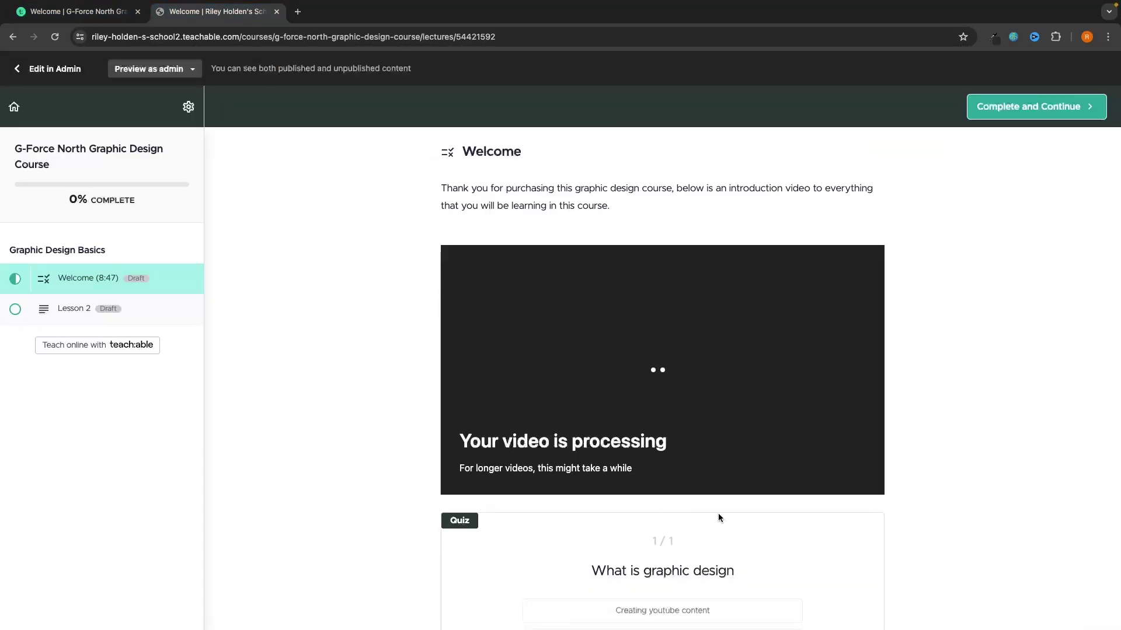
{"action": "scroll", "coordinate": [664, 289], "scroll_direction": "down", "scroll_amount": 10}
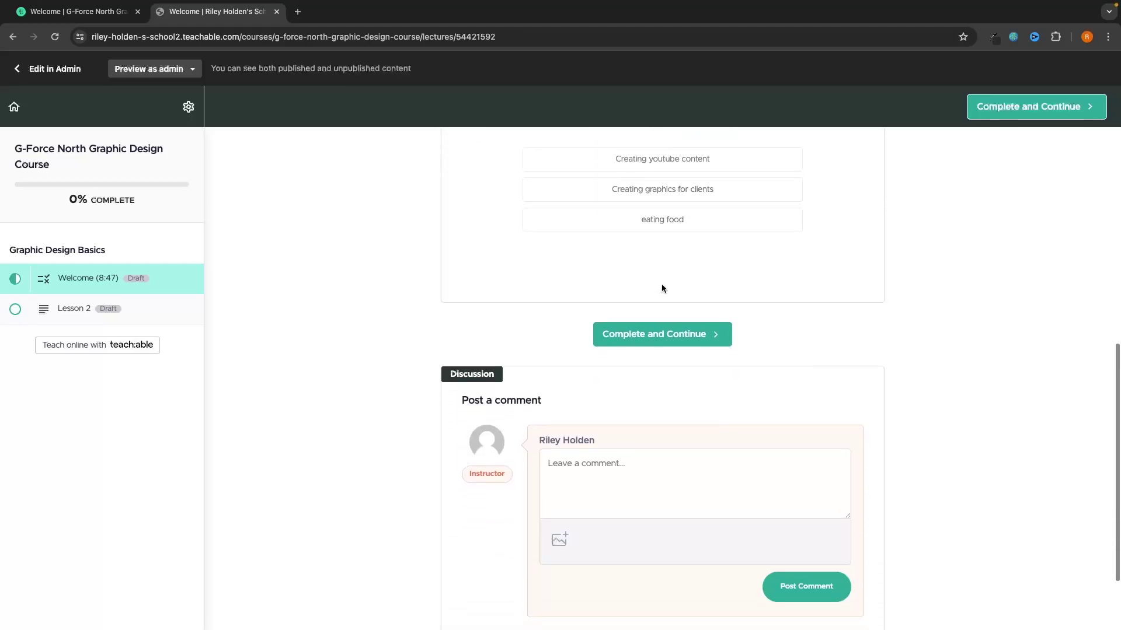
{"action": "scroll", "coordinate": [663, 288], "scroll_direction": "up", "scroll_amount": 10}
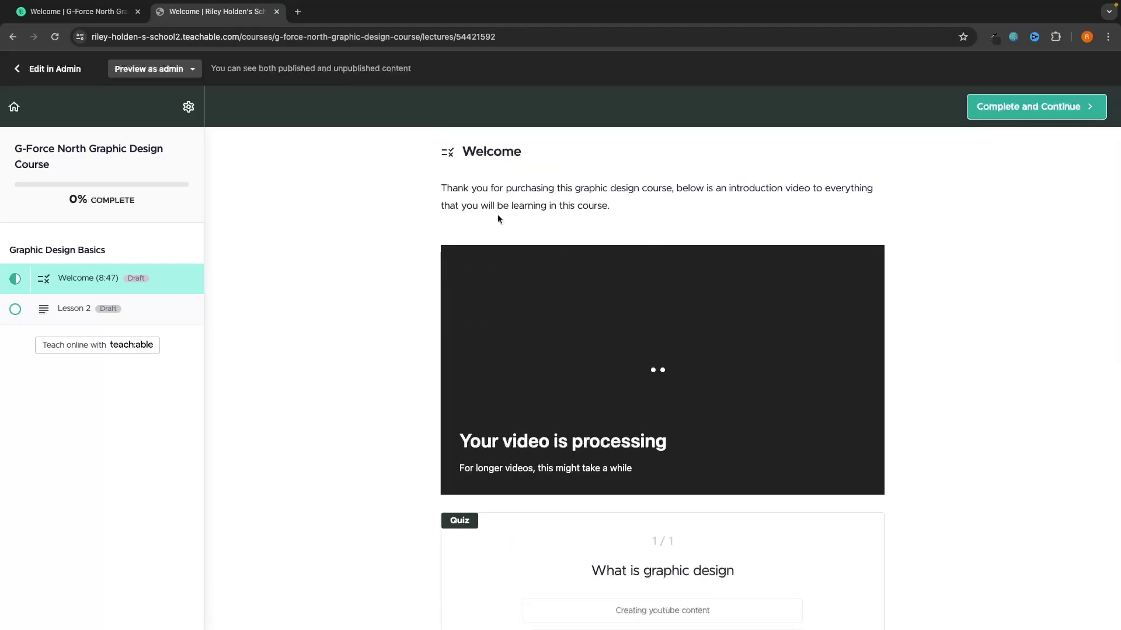
{"action": "left_click", "coordinate": [276, 12]}
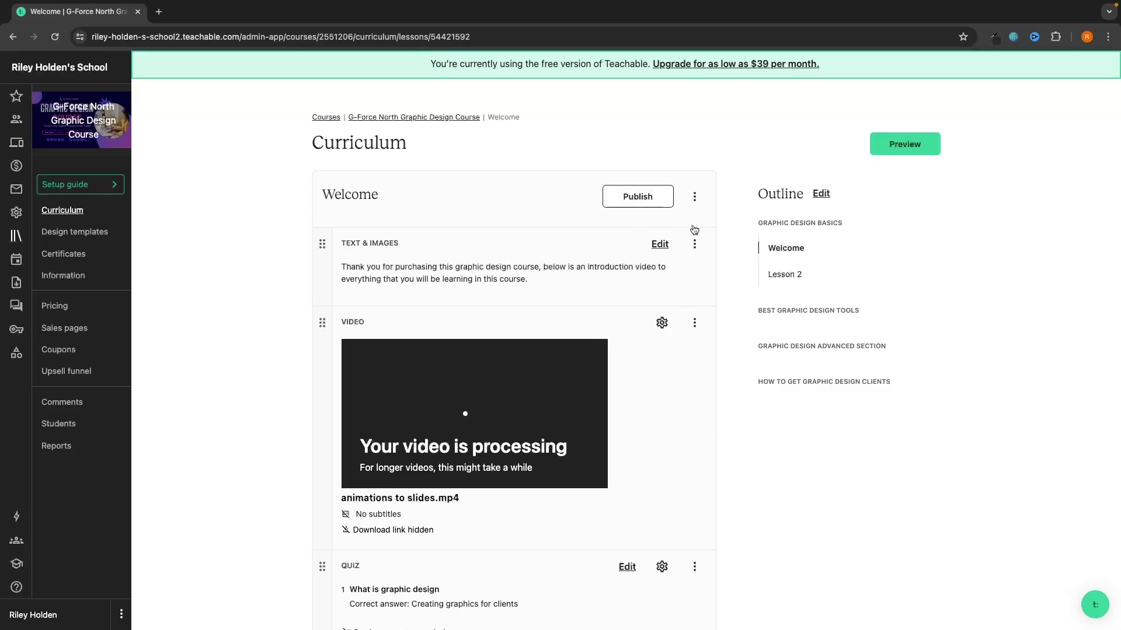
Open the Welcome lesson from the curriculum and publish it.
{"action": "left_click", "coordinate": [471, 118]}
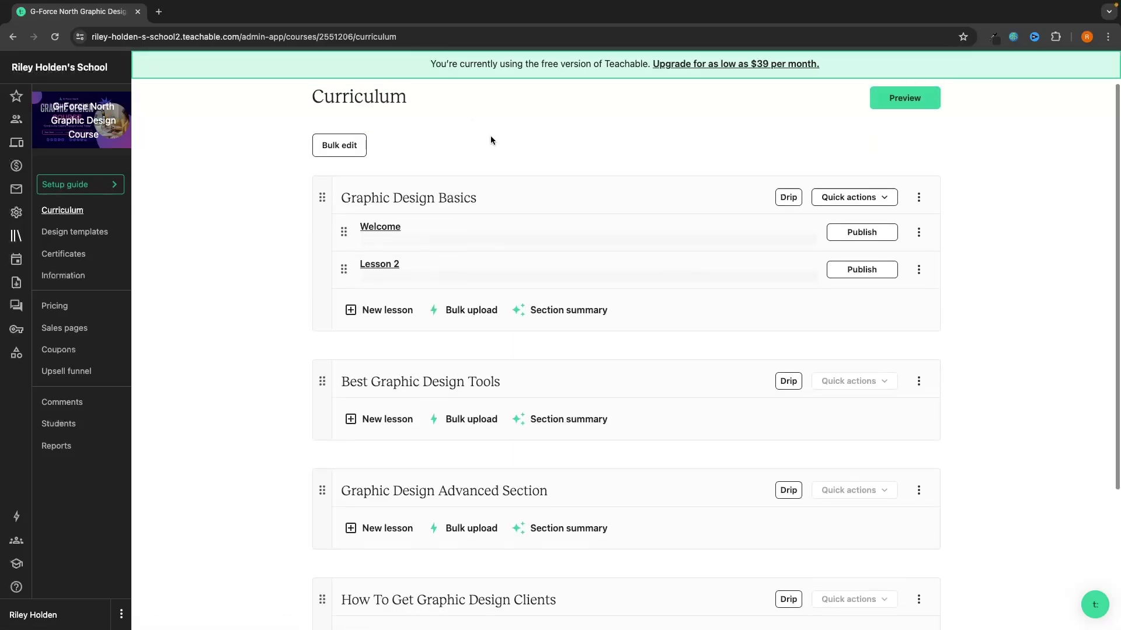
{"action": "left_click", "coordinate": [379, 227]}
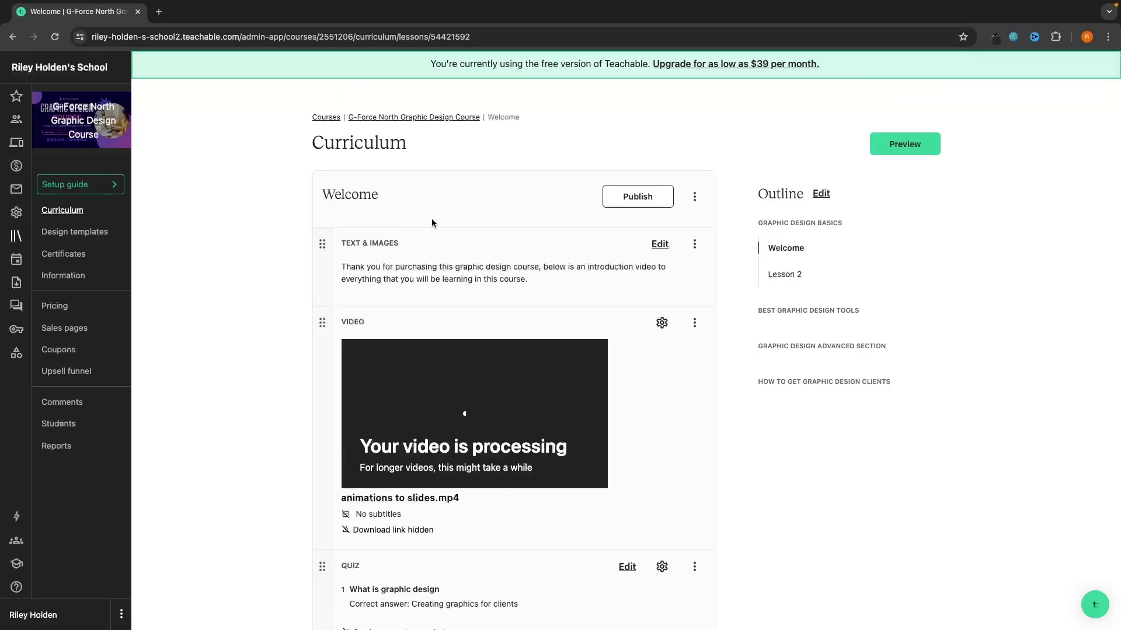
{"action": "scroll", "coordinate": [489, 377], "scroll_direction": "up", "scroll_amount": 1}
{"action": "left_click", "coordinate": [635, 202]}
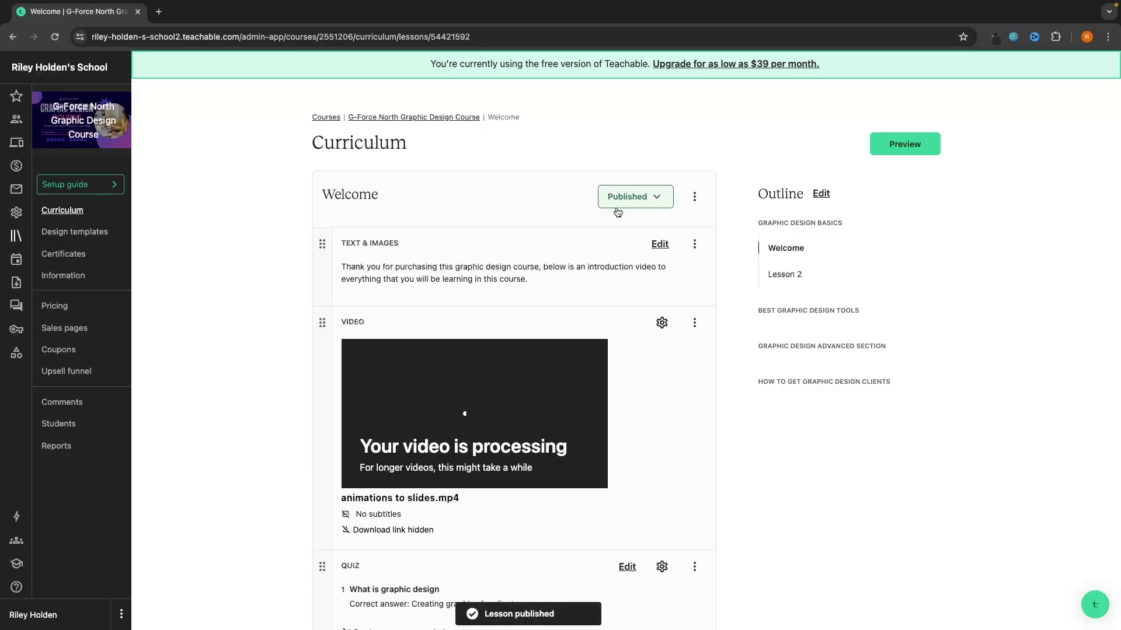
Return to the Curriculum page and review the lesson's 1 Text & Images, 1 Video, 1 Quiz.
{"action": "left_click", "coordinate": [460, 119]}
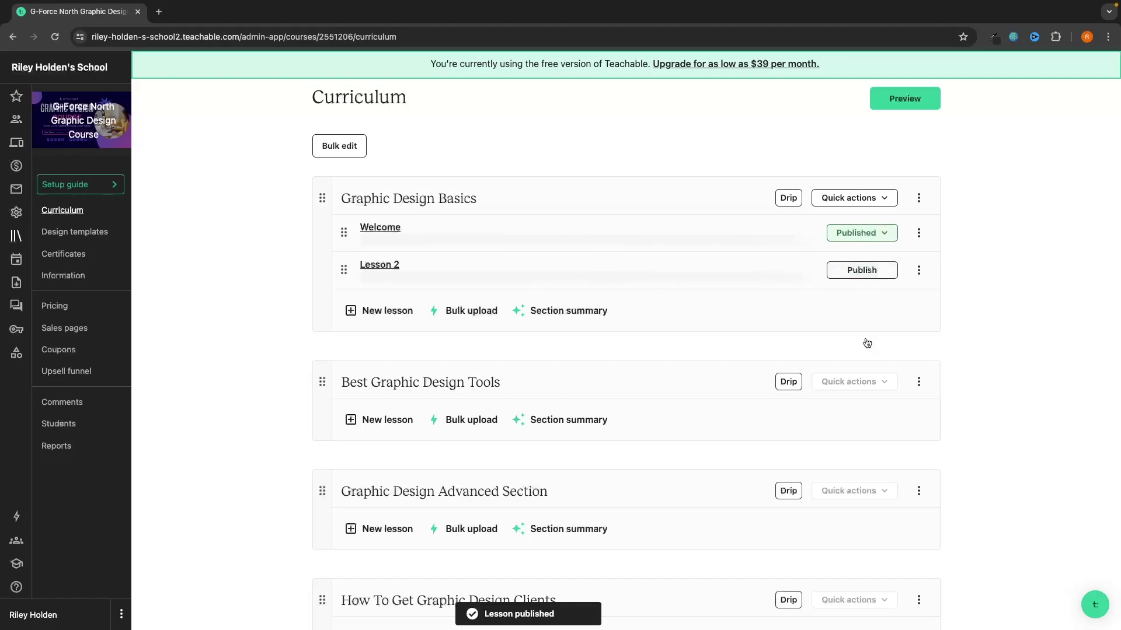
{"action": "scroll", "coordinate": [865, 342], "scroll_direction": "down", "scroll_amount": 4}
{"action": "scroll", "coordinate": [866, 343], "scroll_direction": "up", "scroll_amount": 5}
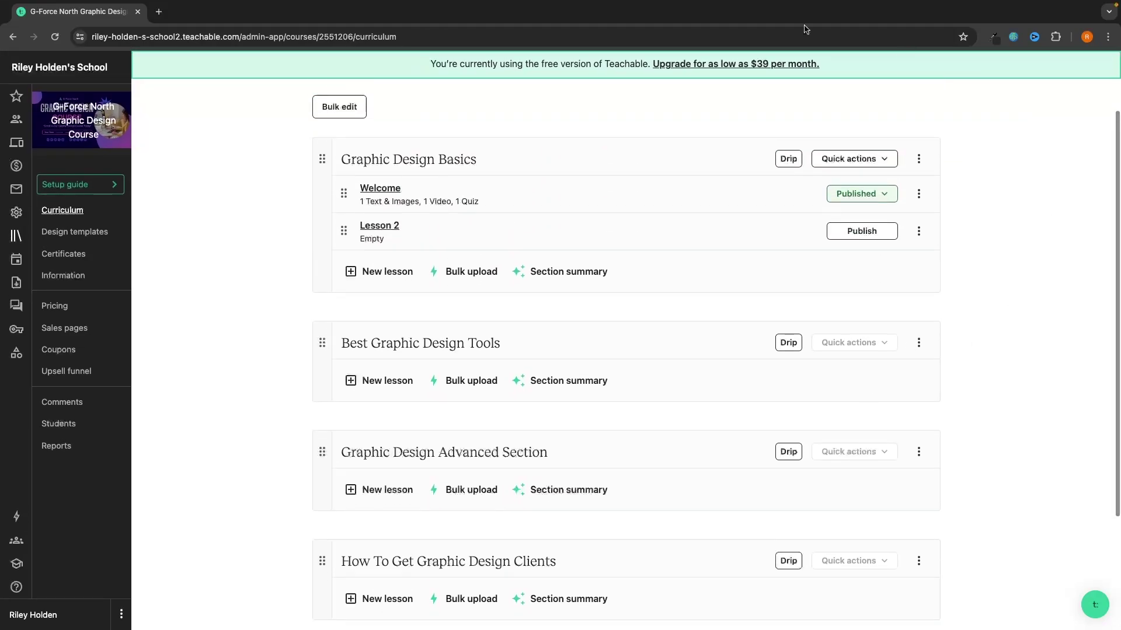
{"action": "mouse_move", "coordinate": [735, 398]}
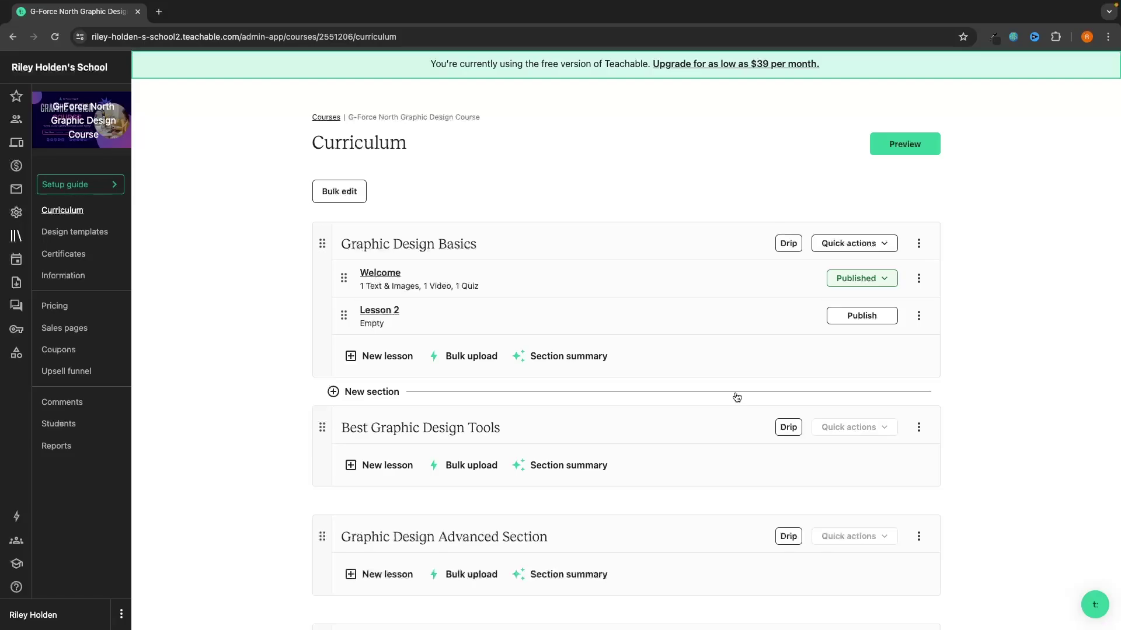
{"action": "scroll", "coordinate": [720, 368], "scroll_direction": "down", "scroll_amount": 5}
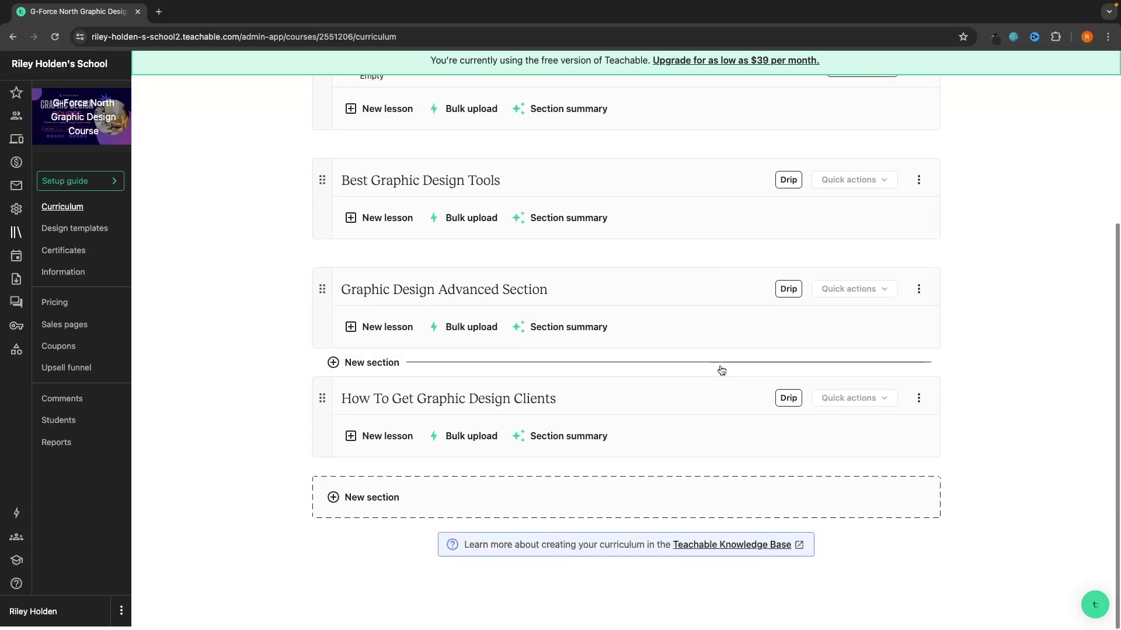
{"action": "scroll", "coordinate": [722, 370], "scroll_direction": "up", "scroll_amount": 5}
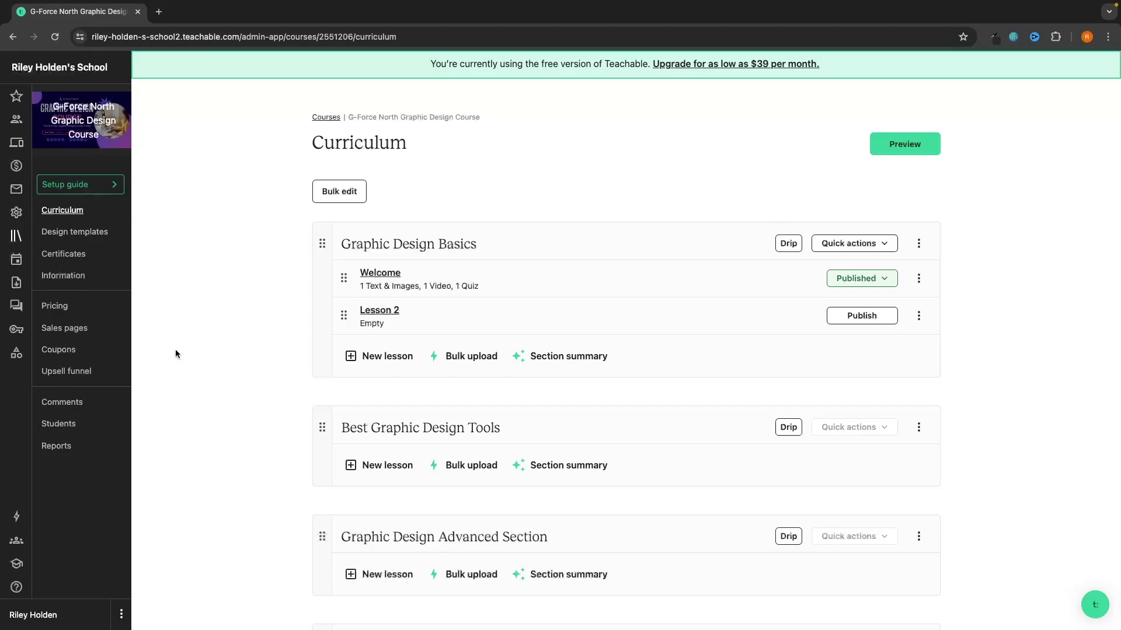
{"action": "left_click", "coordinate": [75, 232]}
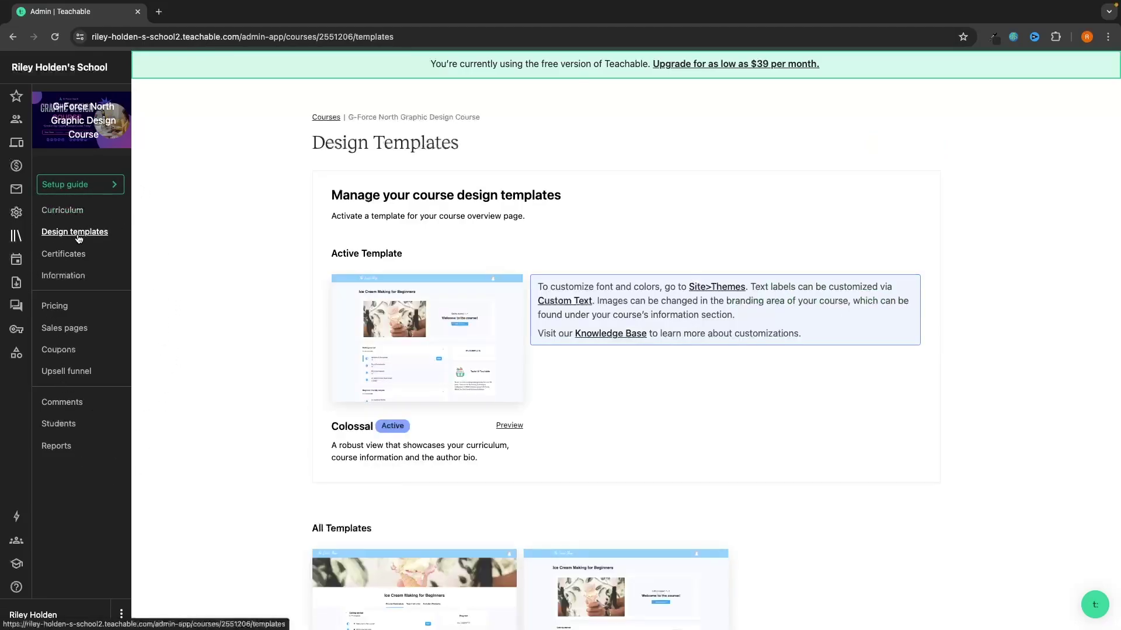
{"action": "scroll", "coordinate": [318, 314], "scroll_direction": "down", "scroll_amount": 4}
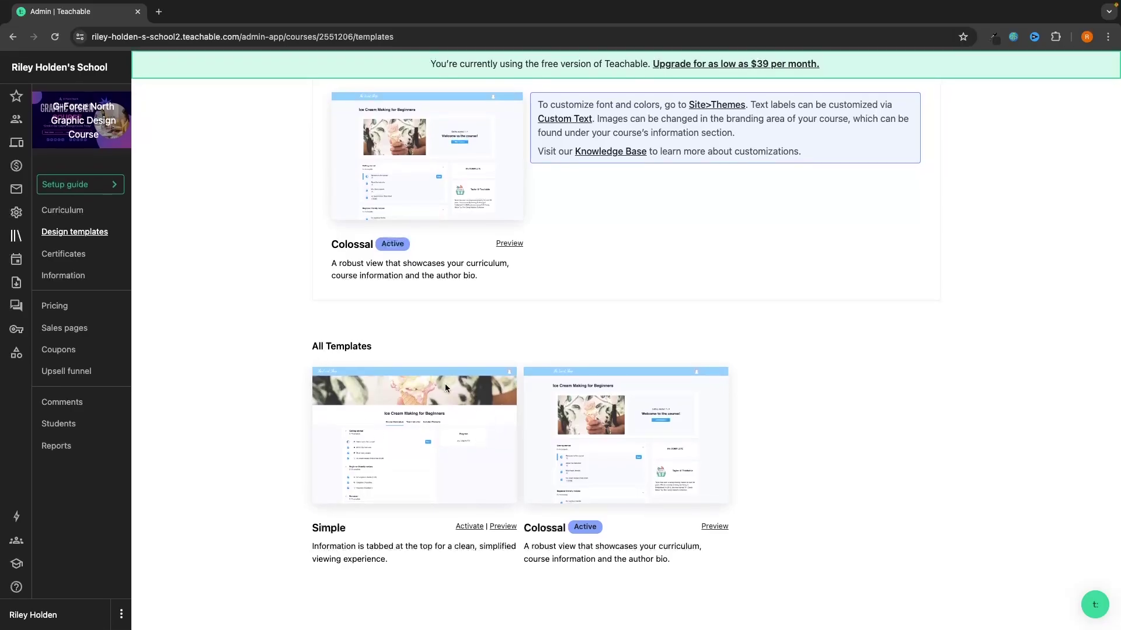
{"action": "right_click", "coordinate": [75, 210]}
{"action": "left_click", "coordinate": [117, 212]}
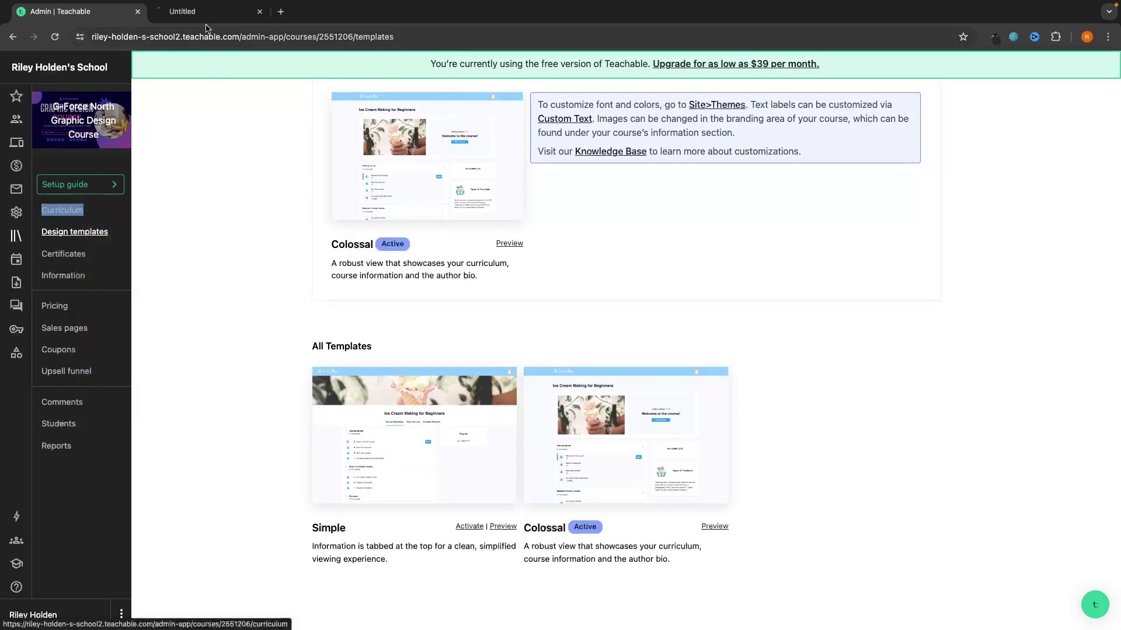
{"action": "left_click", "coordinate": [211, 23]}
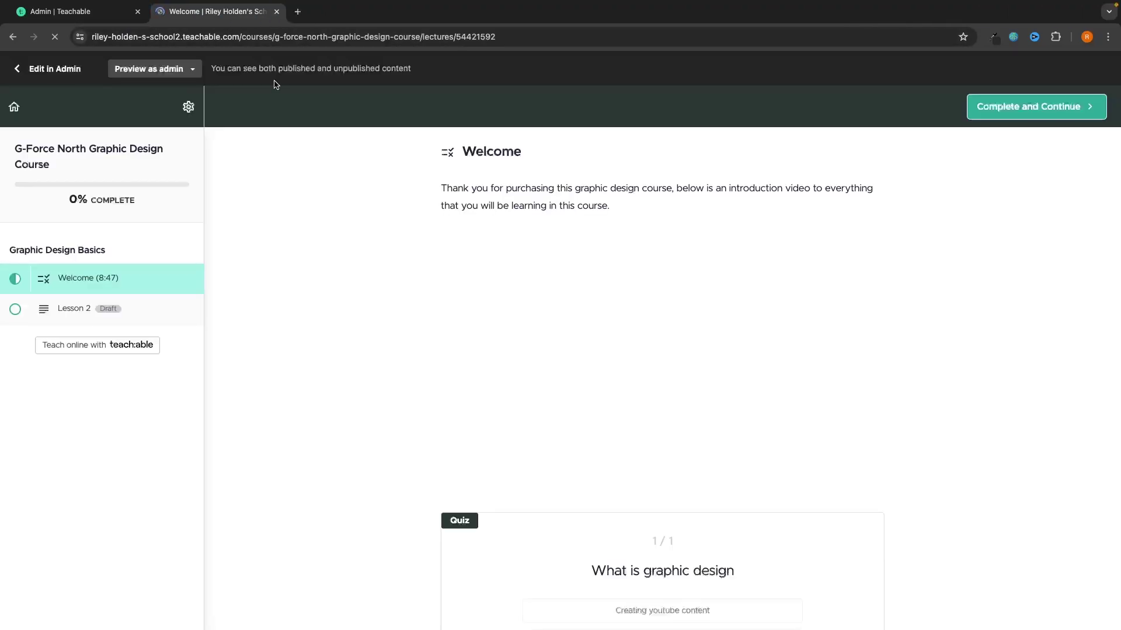
{"action": "left_click", "coordinate": [73, 15]}
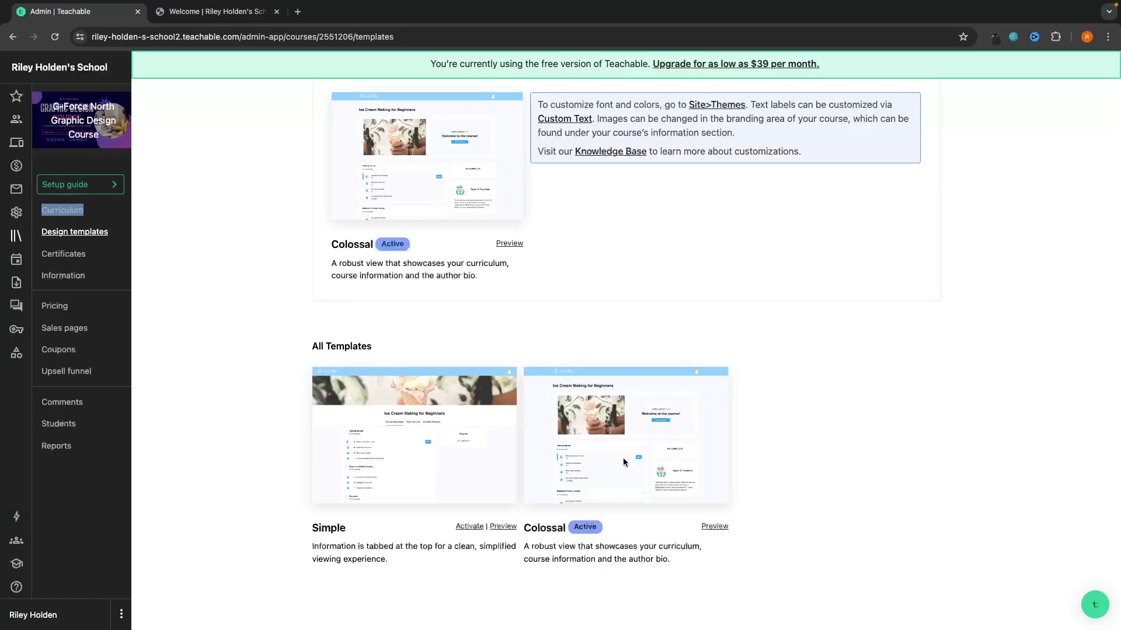
{"action": "scroll", "coordinate": [624, 462], "scroll_direction": "up", "scroll_amount": 5}
{"action": "left_click", "coordinate": [222, 12]}
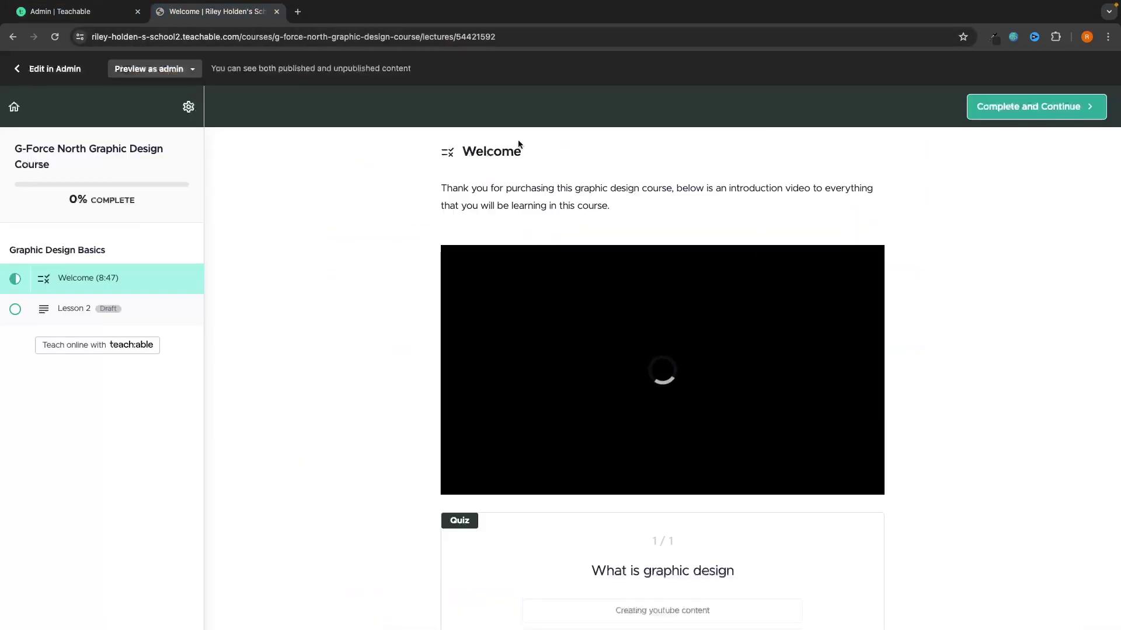
{"action": "left_click", "coordinate": [72, 11]}
{"action": "scroll", "coordinate": [409, 496], "scroll_direction": "down", "scroll_amount": 3}
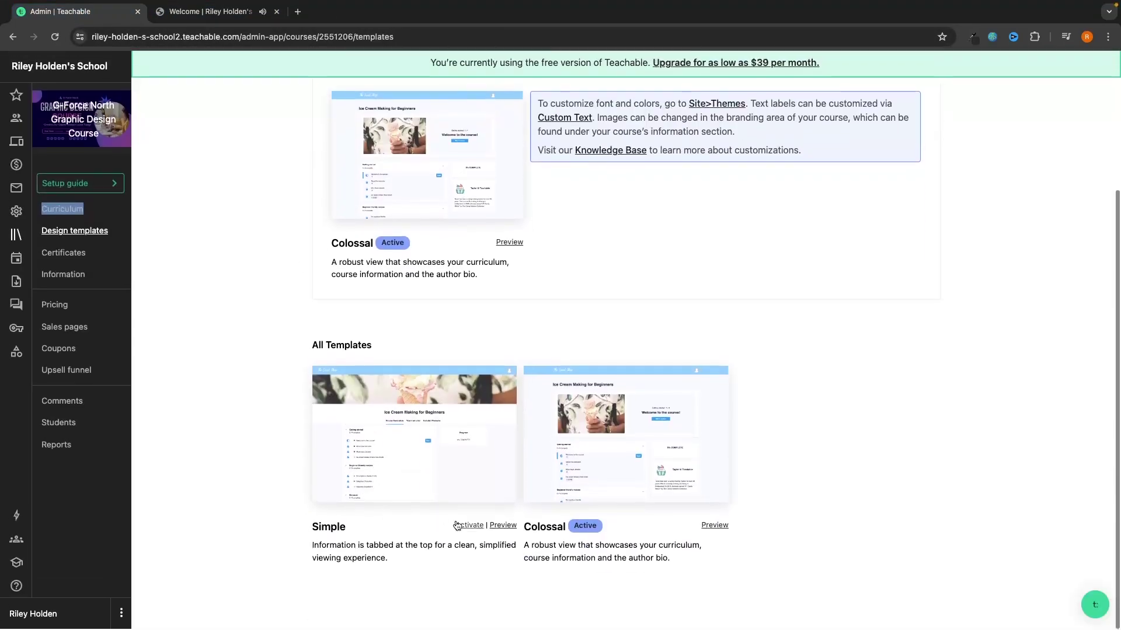
{"action": "key", "text": "ctrl+Tab"}
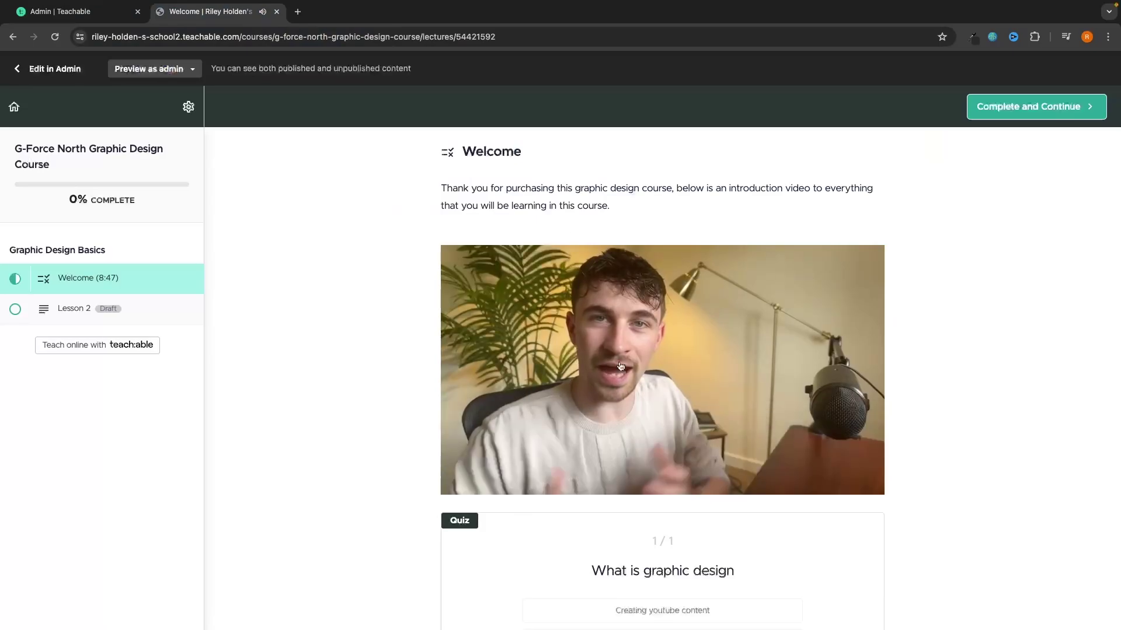
{"action": "key", "text": "ctrl+w"}
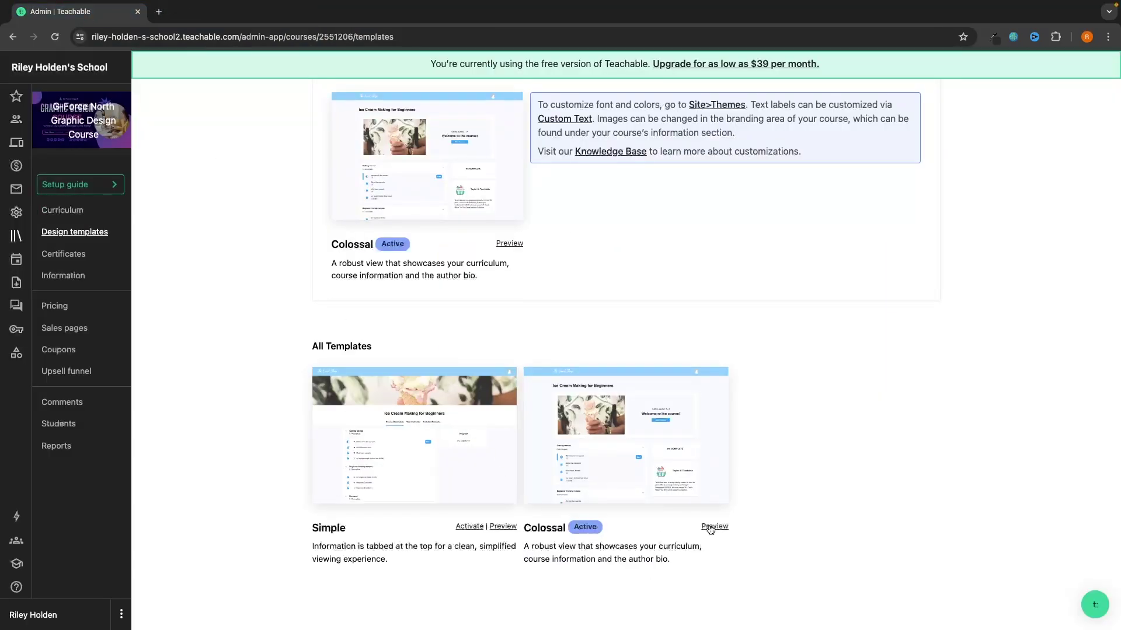
{"action": "left_click", "coordinate": [711, 526]}
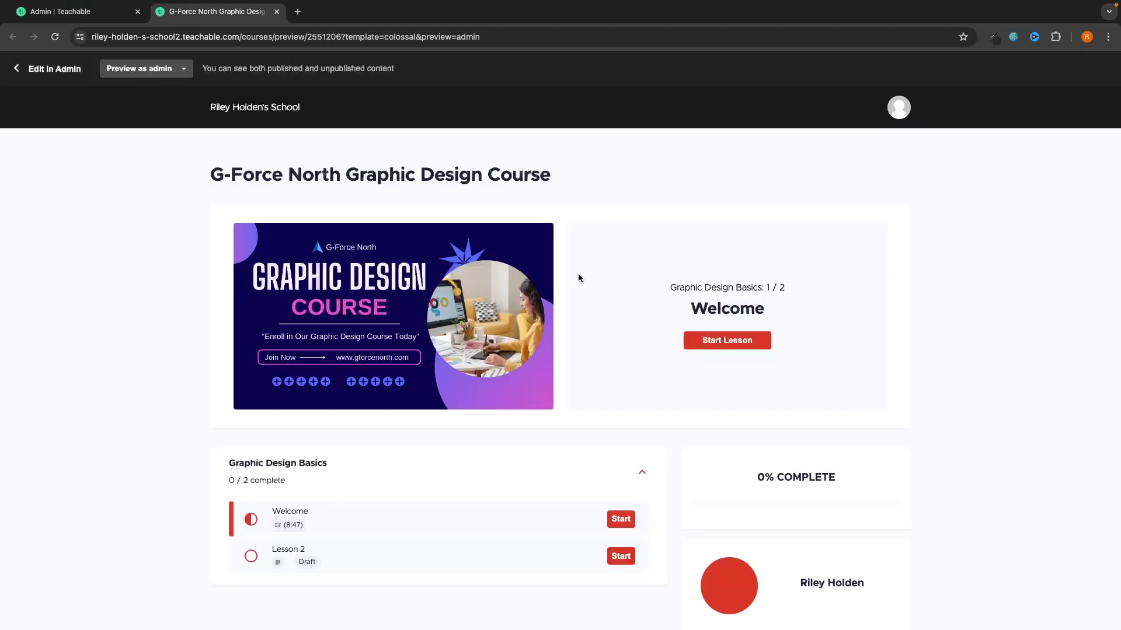
{"action": "left_click", "coordinate": [105, 17]}
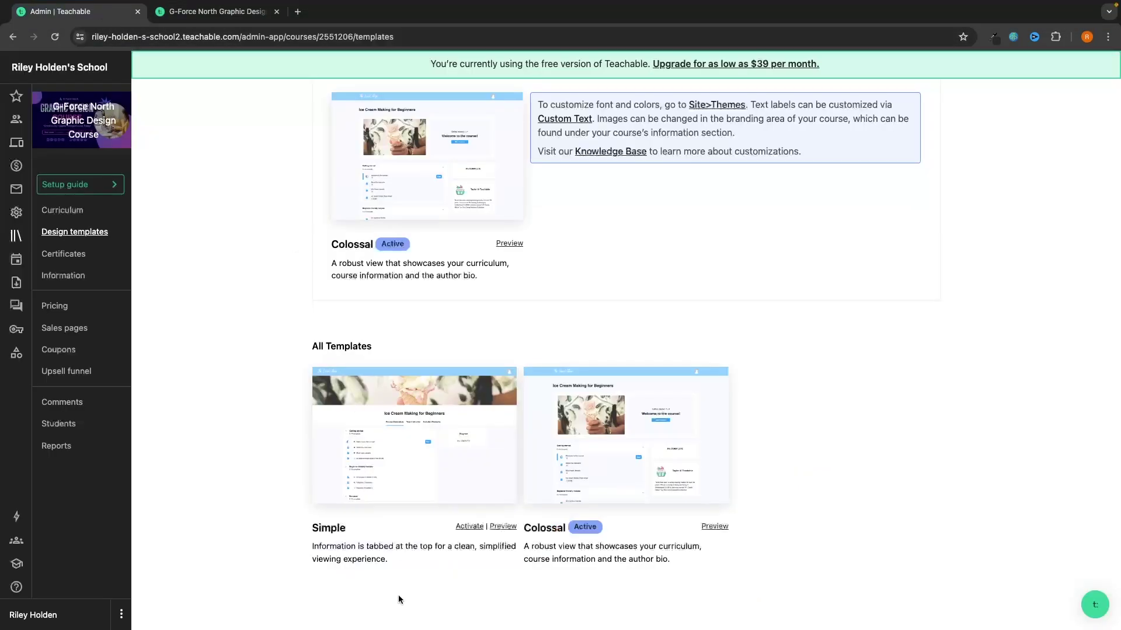
{"action": "left_click", "coordinate": [500, 526]}
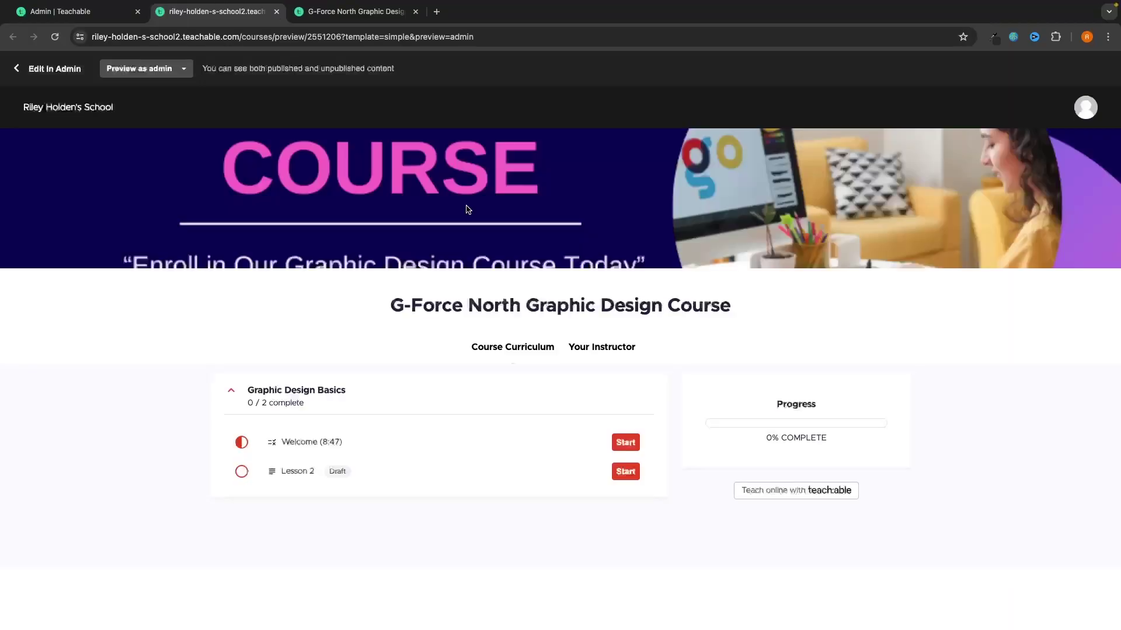
{"action": "left_click", "coordinate": [276, 12]}
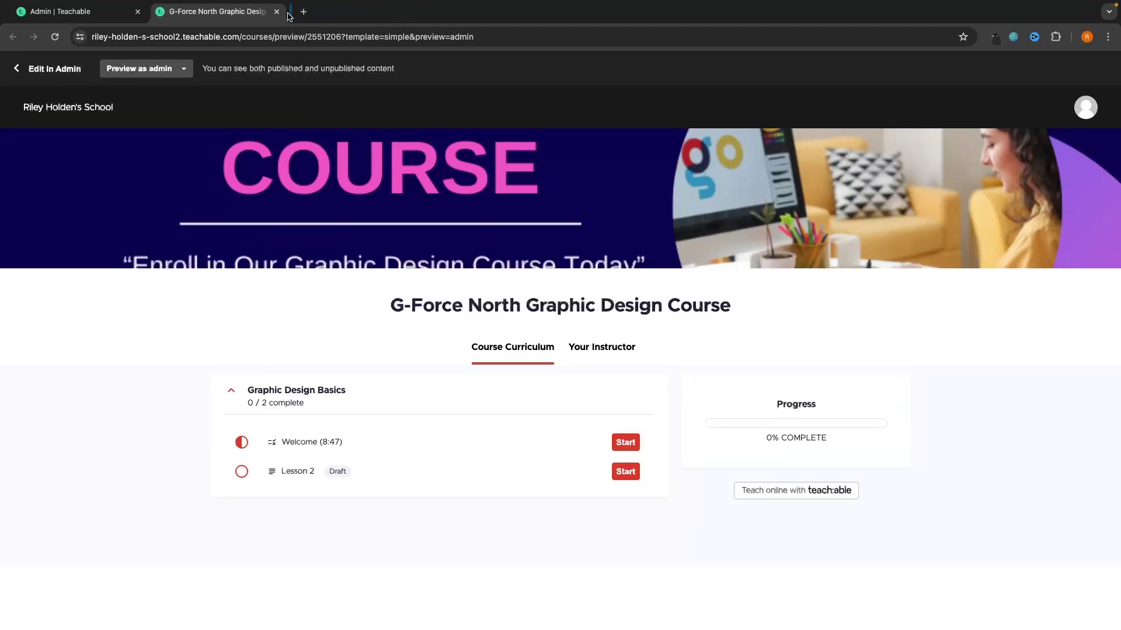
{"action": "left_click", "coordinate": [276, 12]}
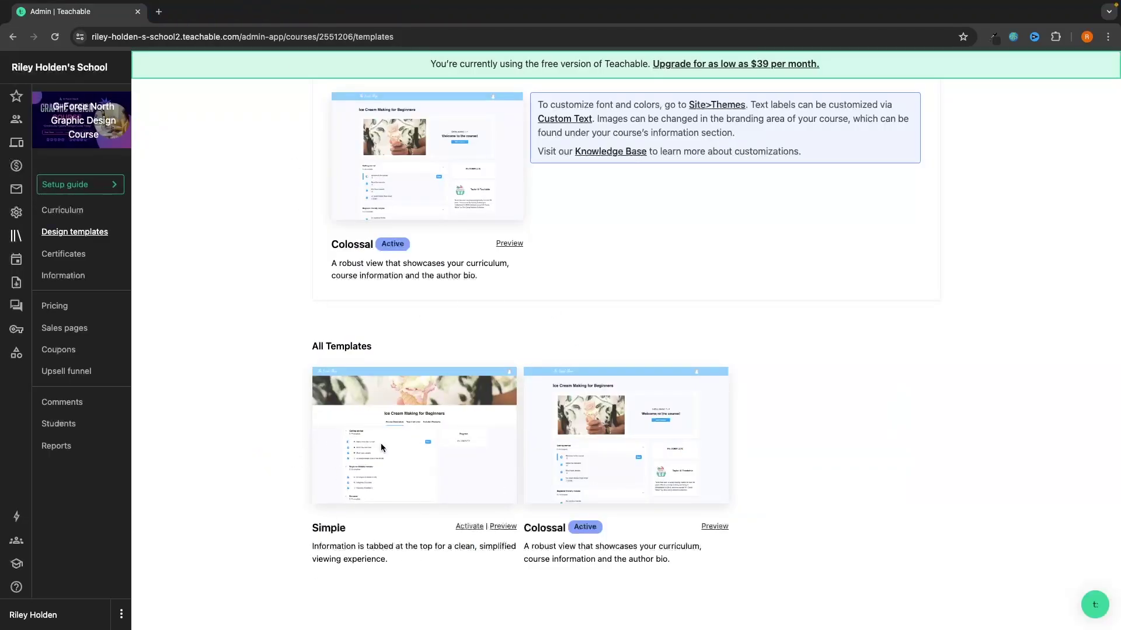
{"action": "scroll", "coordinate": [419, 330], "scroll_direction": "up", "scroll_amount": 3}
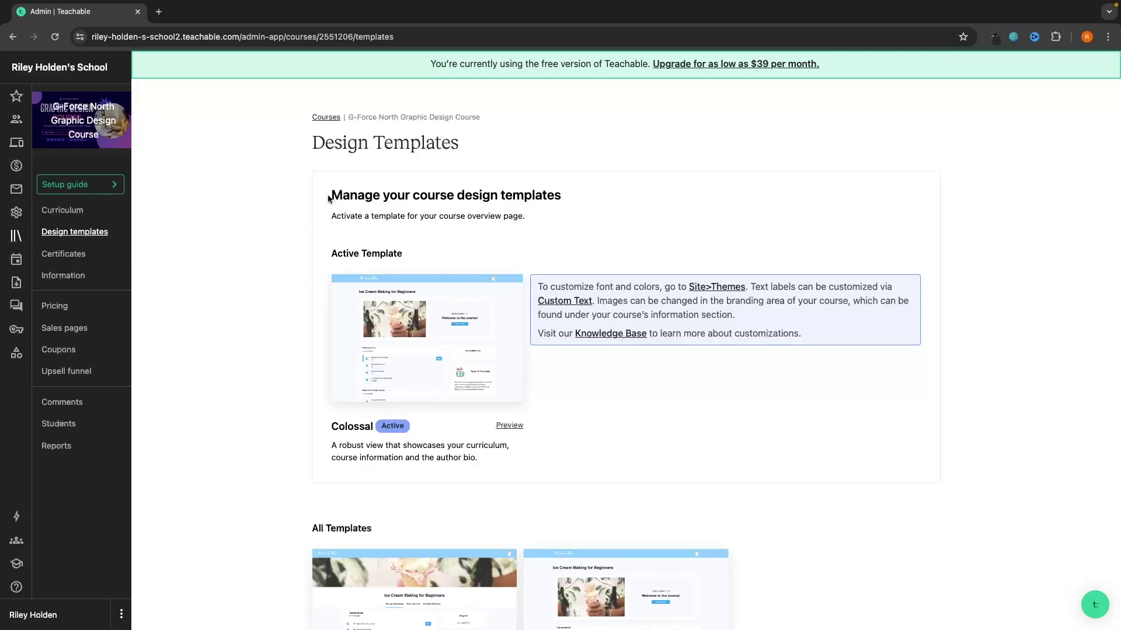
{"action": "left_click", "coordinate": [66, 254]}
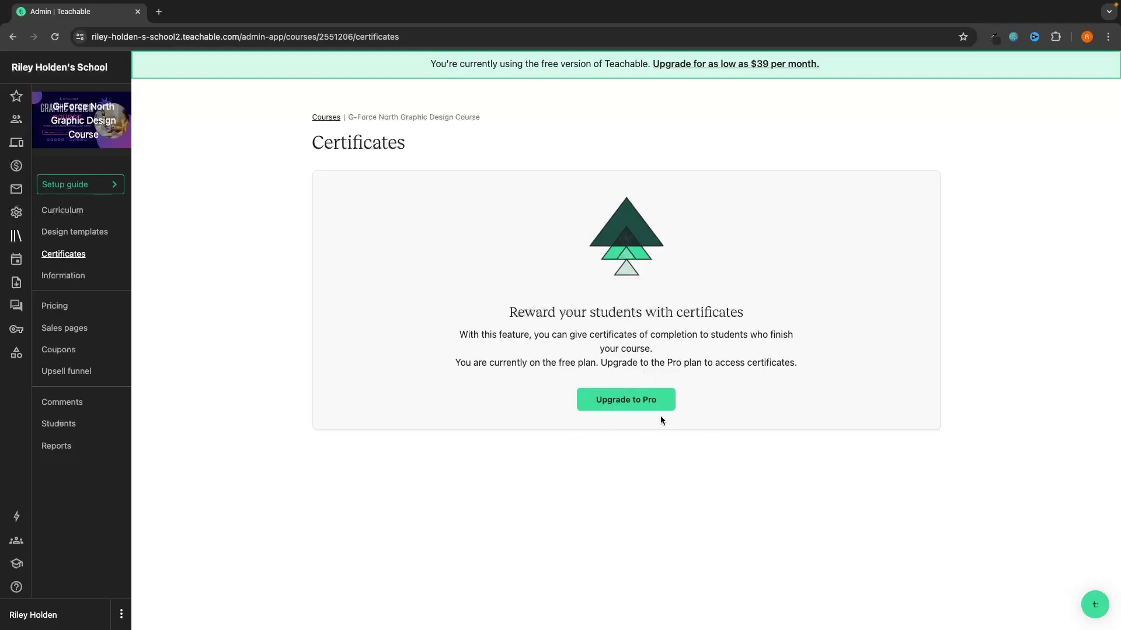
{"action": "left_click_drag", "start_coordinate": [310, 146], "coordinate": [415, 147]}
{"action": "left_click", "coordinate": [430, 147]}
{"action": "left_click", "coordinate": [76, 276]}
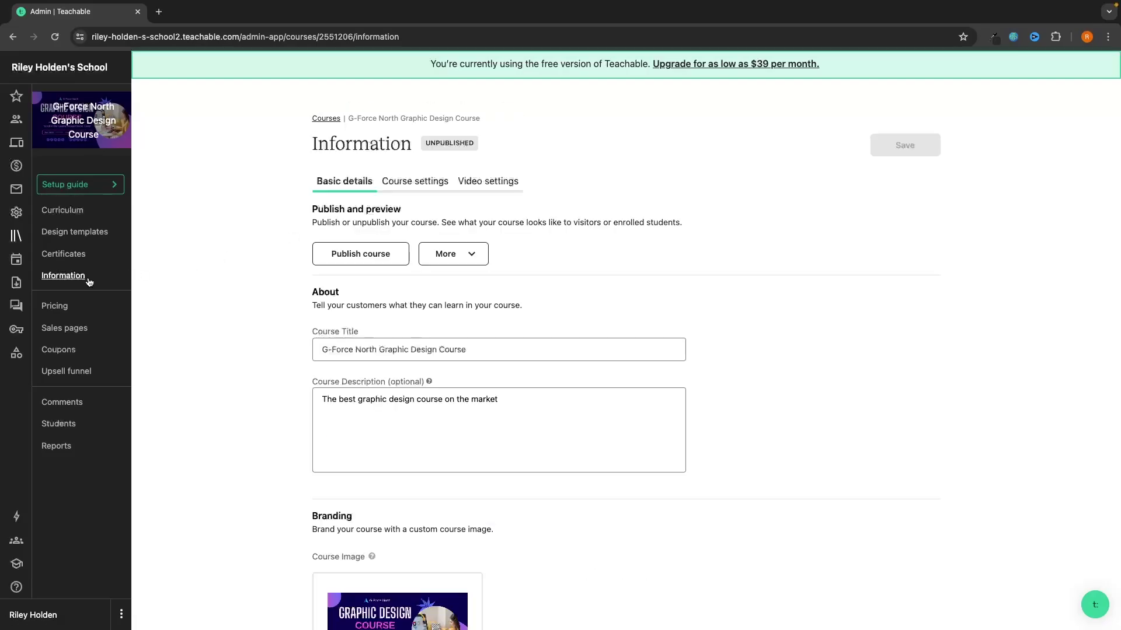
{"action": "scroll", "coordinate": [360, 318], "scroll_direction": "down", "scroll_amount": 1}
{"action": "scroll", "coordinate": [360, 318], "scroll_direction": "down", "scroll_amount": 2}
{"action": "scroll", "coordinate": [359, 315], "scroll_direction": "up", "scroll_amount": 3}
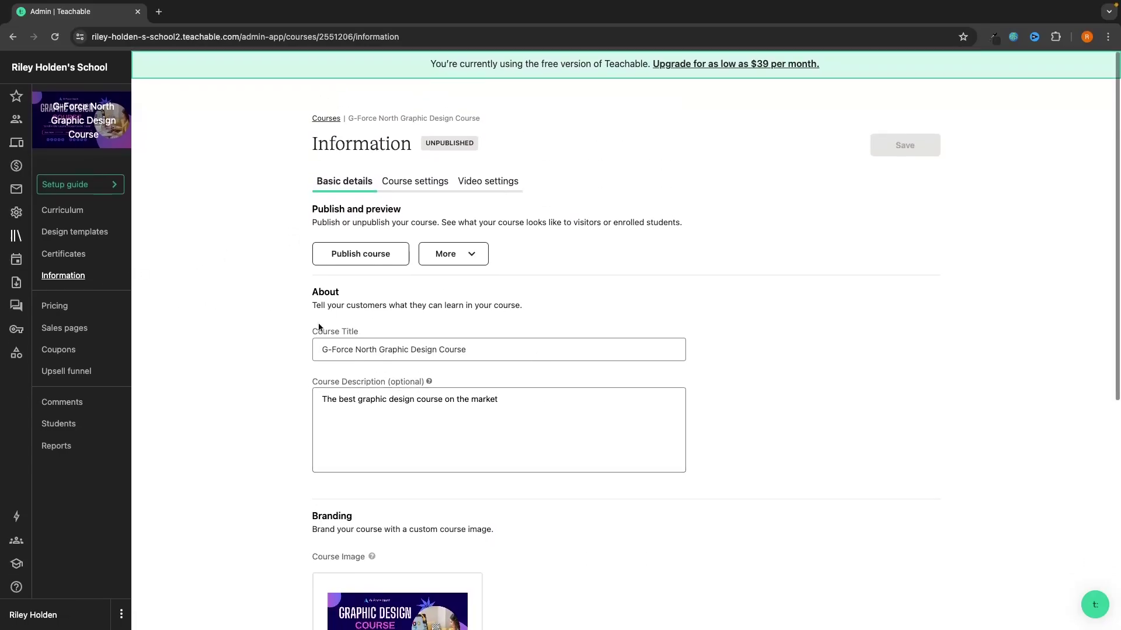
{"action": "scroll", "coordinate": [350, 350], "scroll_direction": "down", "scroll_amount": 3}
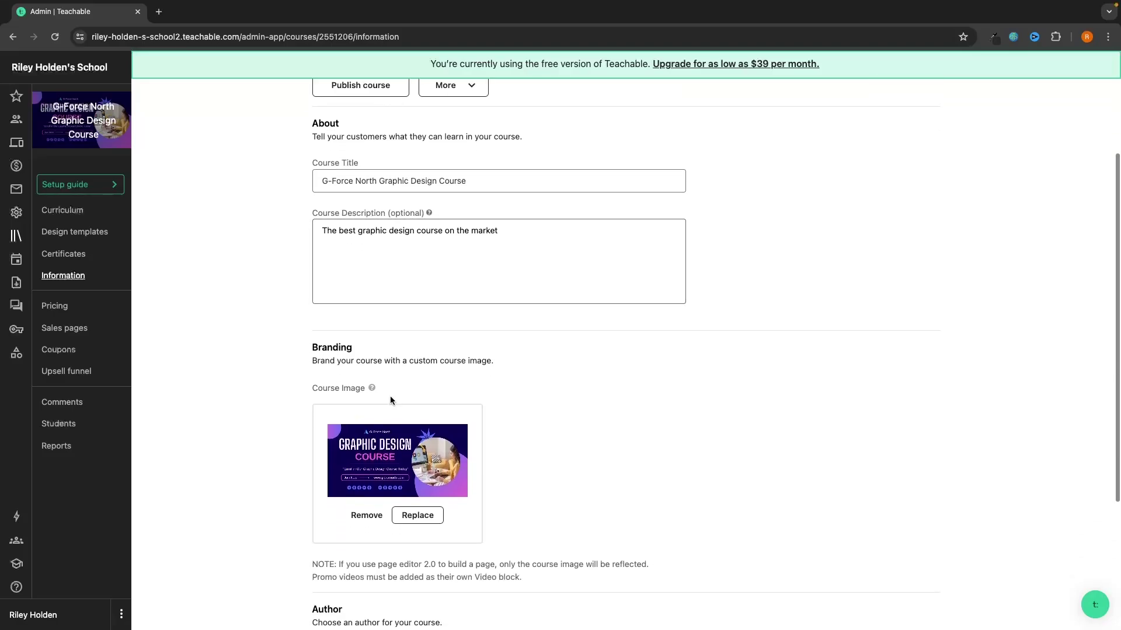
{"action": "scroll", "coordinate": [370, 410], "scroll_direction": "down", "scroll_amount": 2}
{"action": "scroll", "coordinate": [466, 500], "scroll_direction": "down", "scroll_amount": 2}
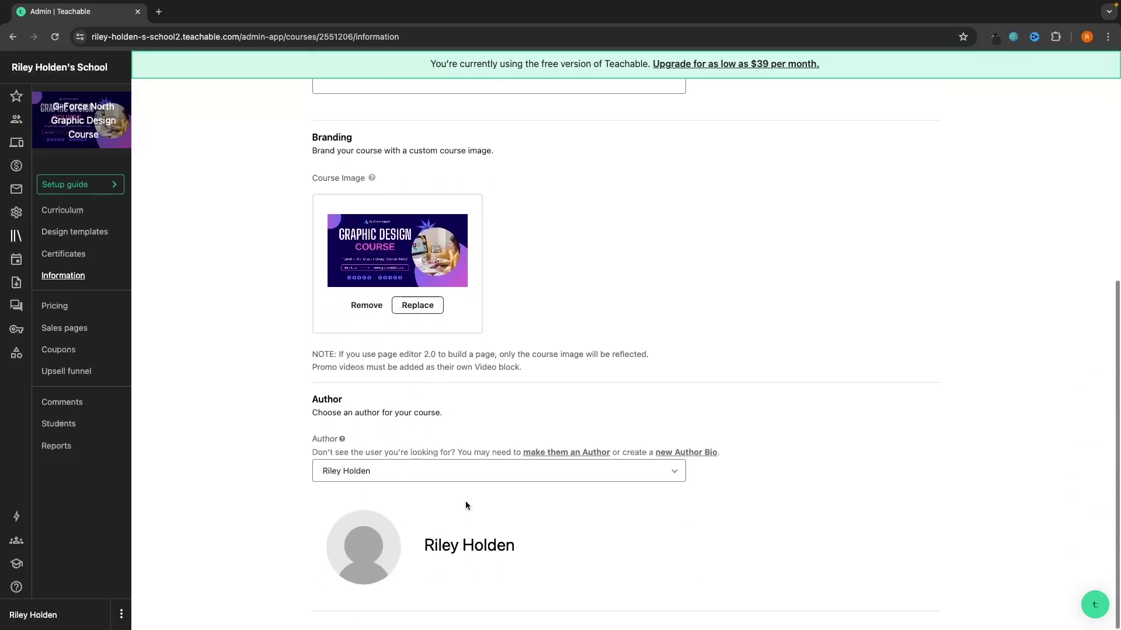
{"action": "scroll", "coordinate": [468, 480], "scroll_direction": "up", "scroll_amount": 7}
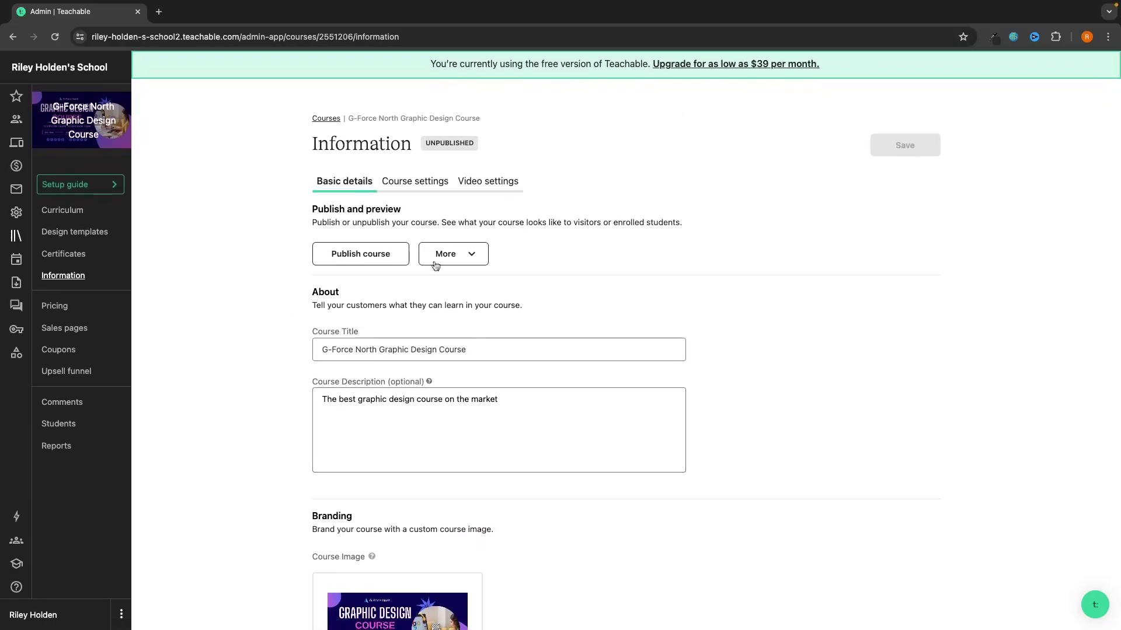
{"action": "left_click", "coordinate": [414, 182]}
Review the course settings, including the Categories description and Show on All Products page option.
{"action": "scroll", "coordinate": [408, 315], "scroll_direction": "down", "scroll_amount": 1}
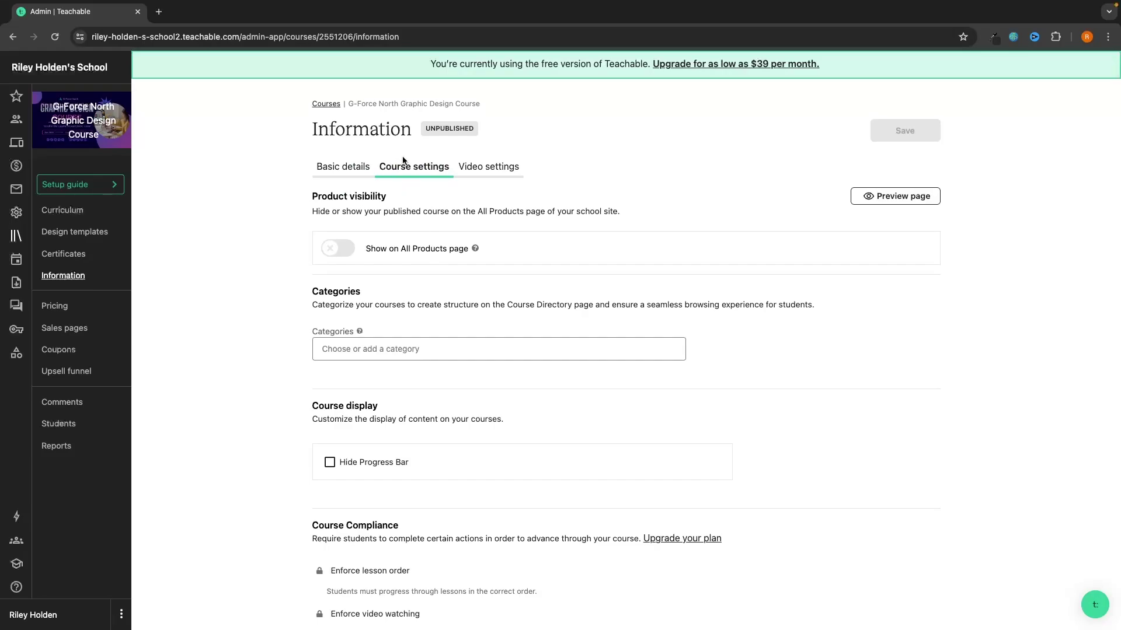
{"action": "left_click_drag", "start_coordinate": [313, 291], "coordinate": [810, 304]}
{"action": "left_click", "coordinate": [834, 311]}
{"action": "left_click_drag", "start_coordinate": [403, 103], "coordinate": [507, 104]}
{"action": "left_click", "coordinate": [506, 103]}
{"action": "left_click_drag", "start_coordinate": [398, 248], "coordinate": [461, 249]}
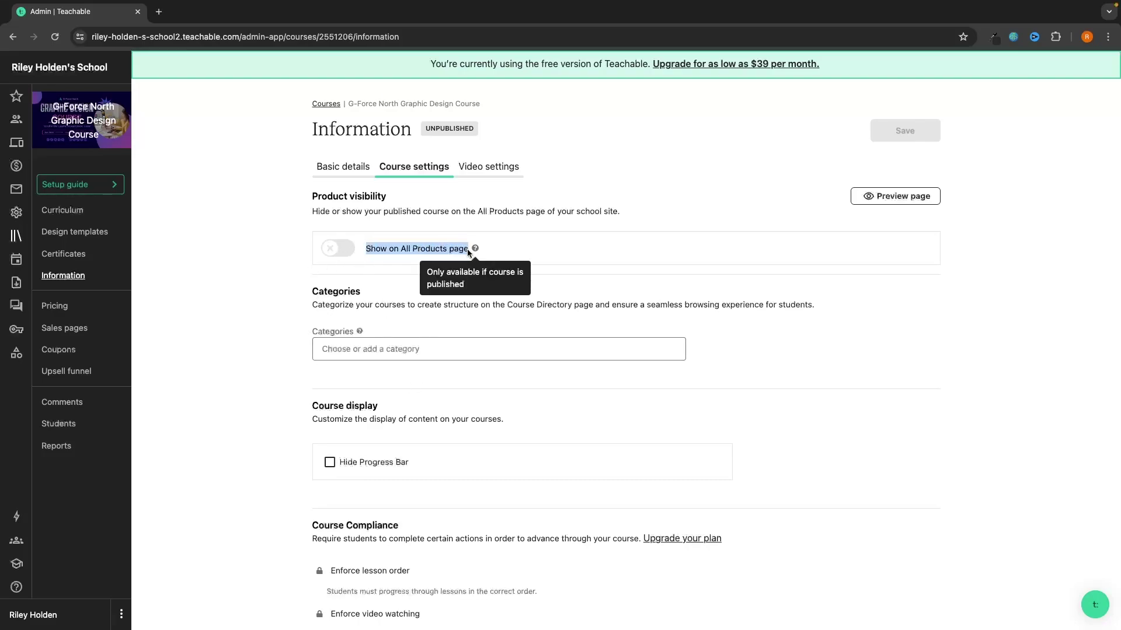
{"action": "left_click", "coordinate": [521, 267]}
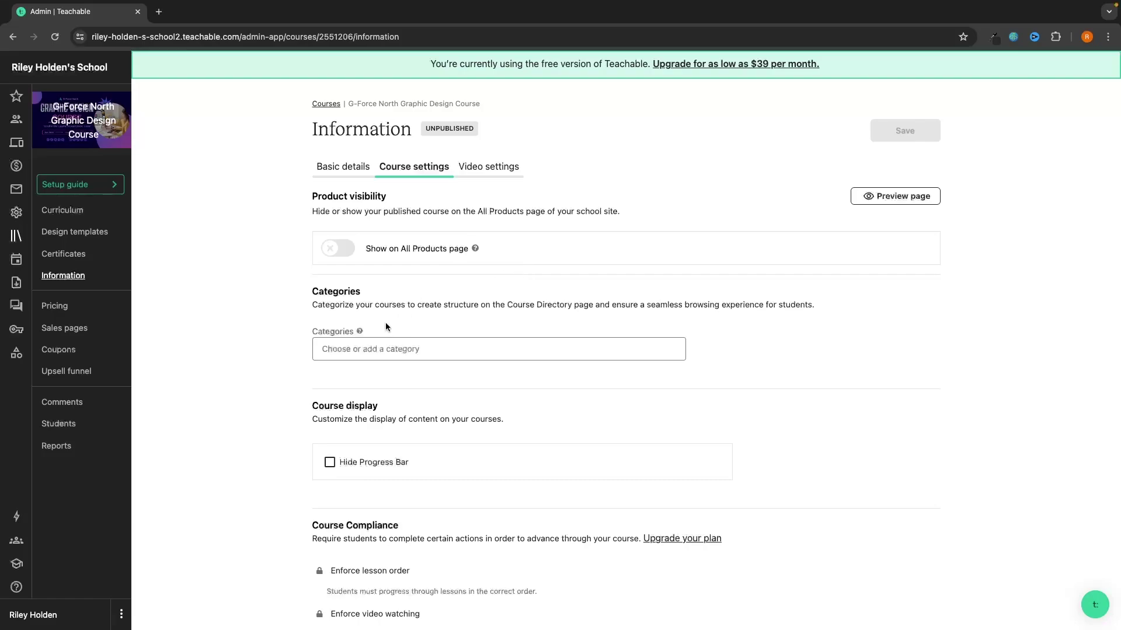
Add new categories graphic design, design and graphic design agency, and save the settings.
{"action": "left_click", "coordinate": [361, 350]}
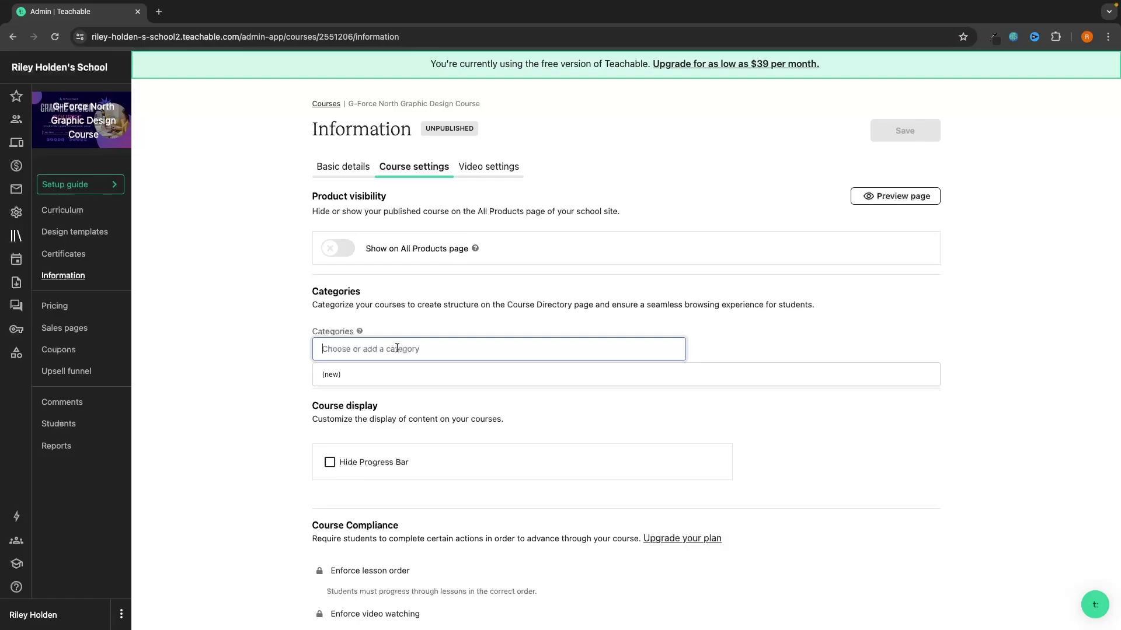
{"action": "type", "text": "graphic design"}
{"action": "left_click", "coordinate": [406, 374]}
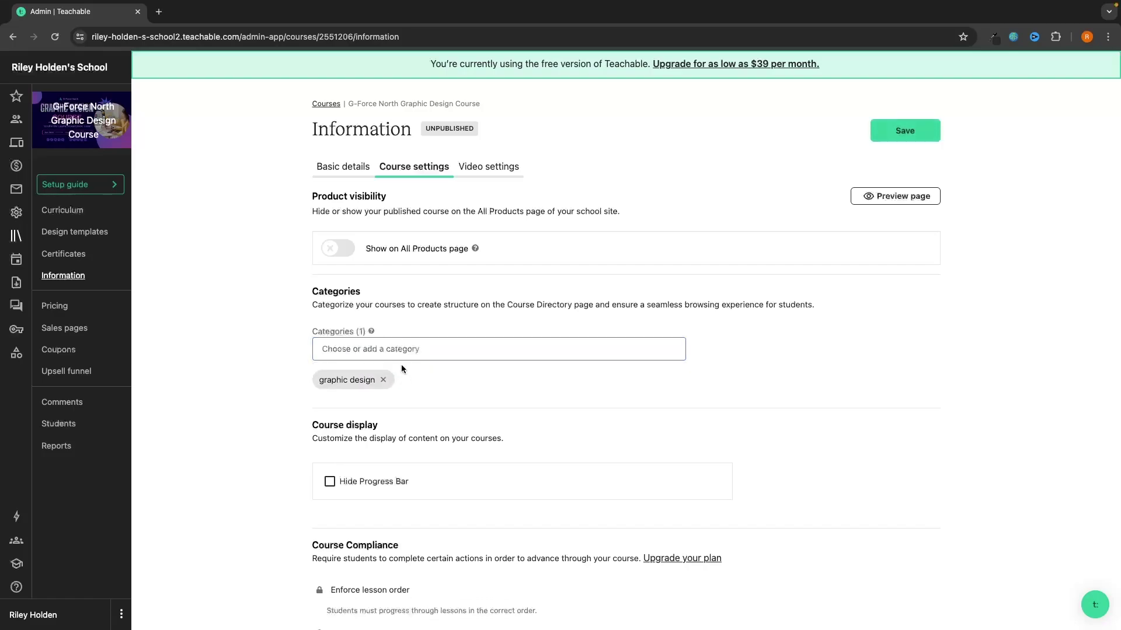
{"action": "type", "text": "design"}
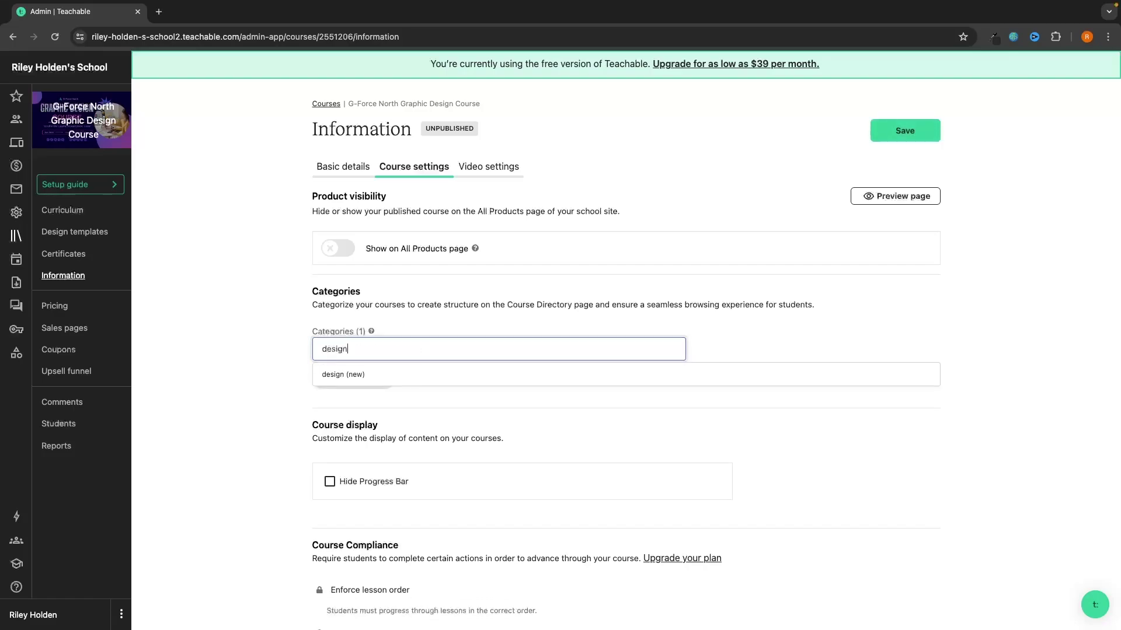
{"action": "left_click", "coordinate": [393, 373]}
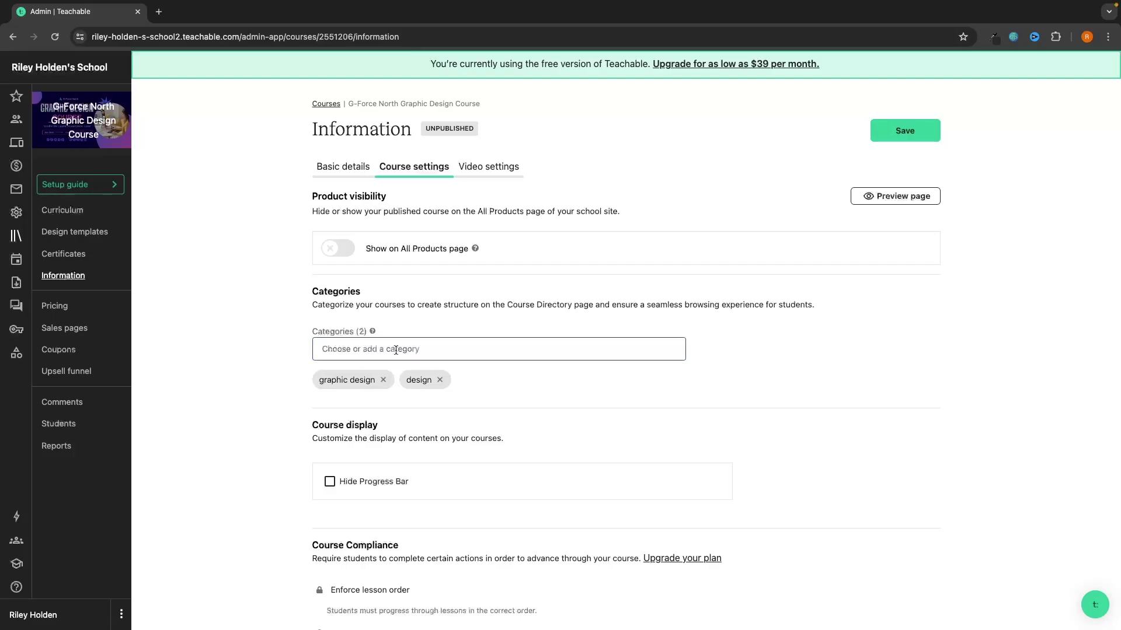
{"action": "type", "text": "graphic "}
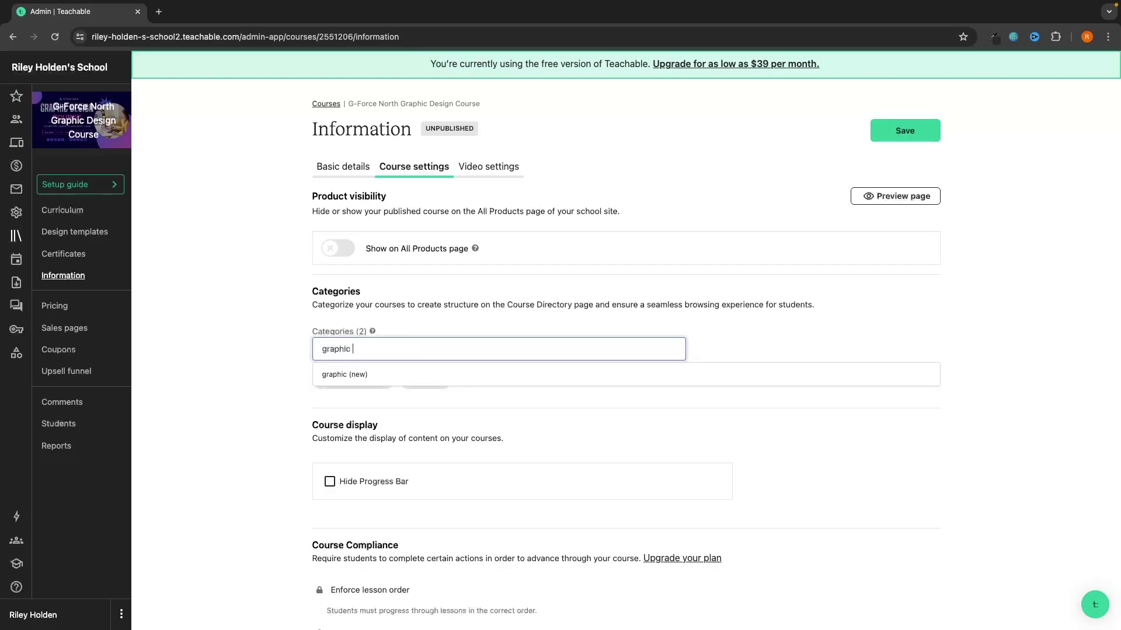
{"action": "type", "text": "design ageny"}
{"action": "left_click", "coordinate": [399, 350]}
{"action": "type", "text": "cy"}
{"action": "left_click", "coordinate": [395, 374]}
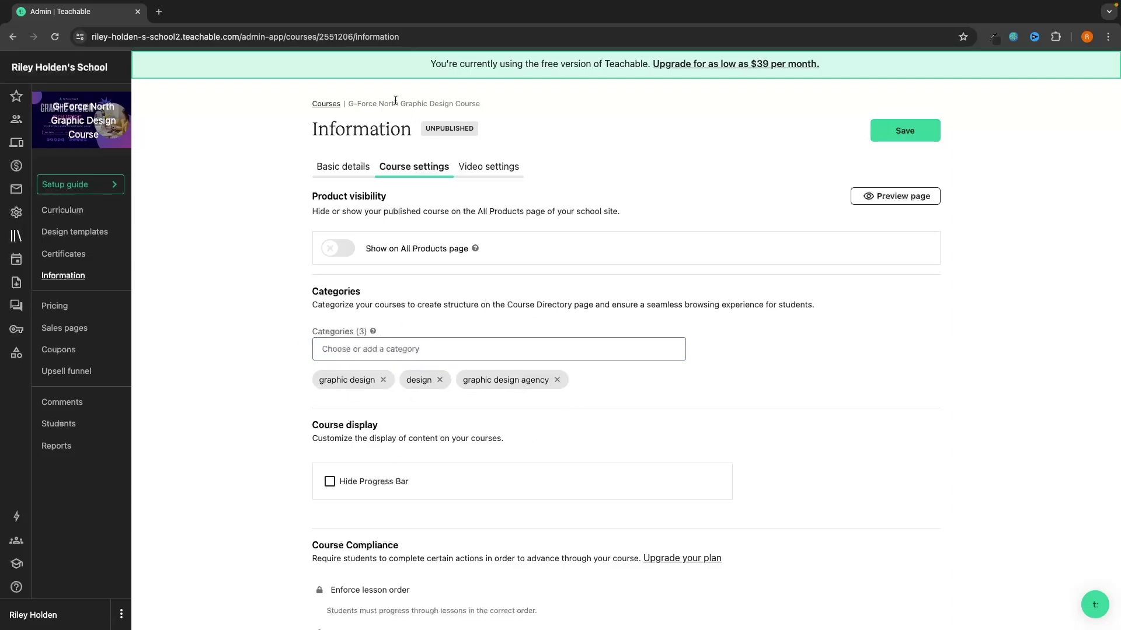
{"action": "scroll", "coordinate": [622, 256], "scroll_direction": "up", "scroll_amount": 1}
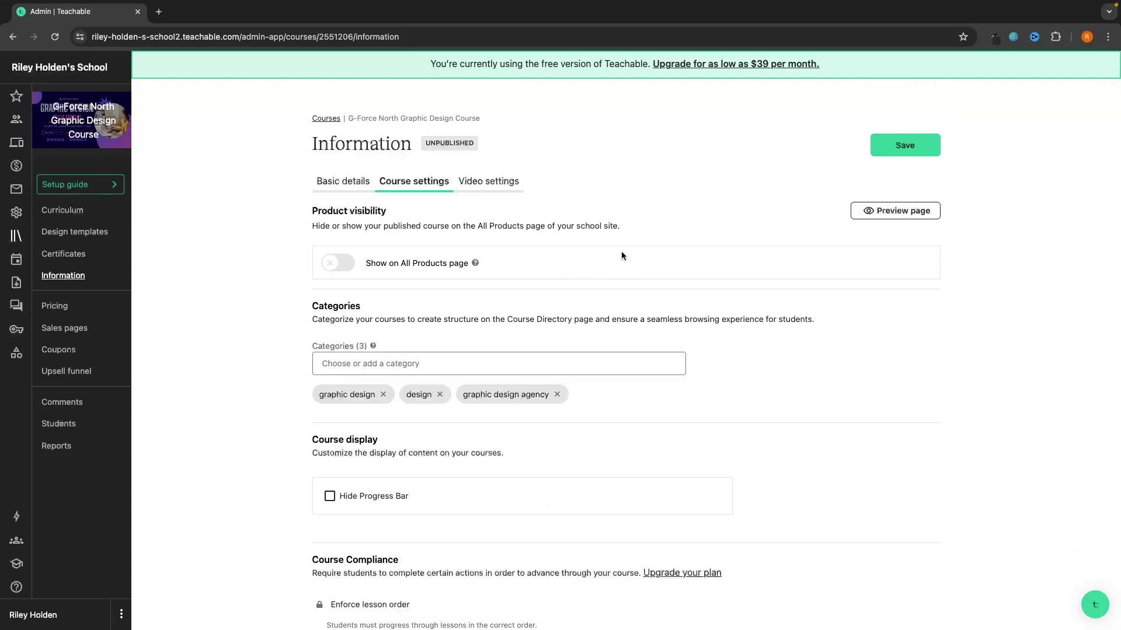
{"action": "left_click", "coordinate": [901, 155]}
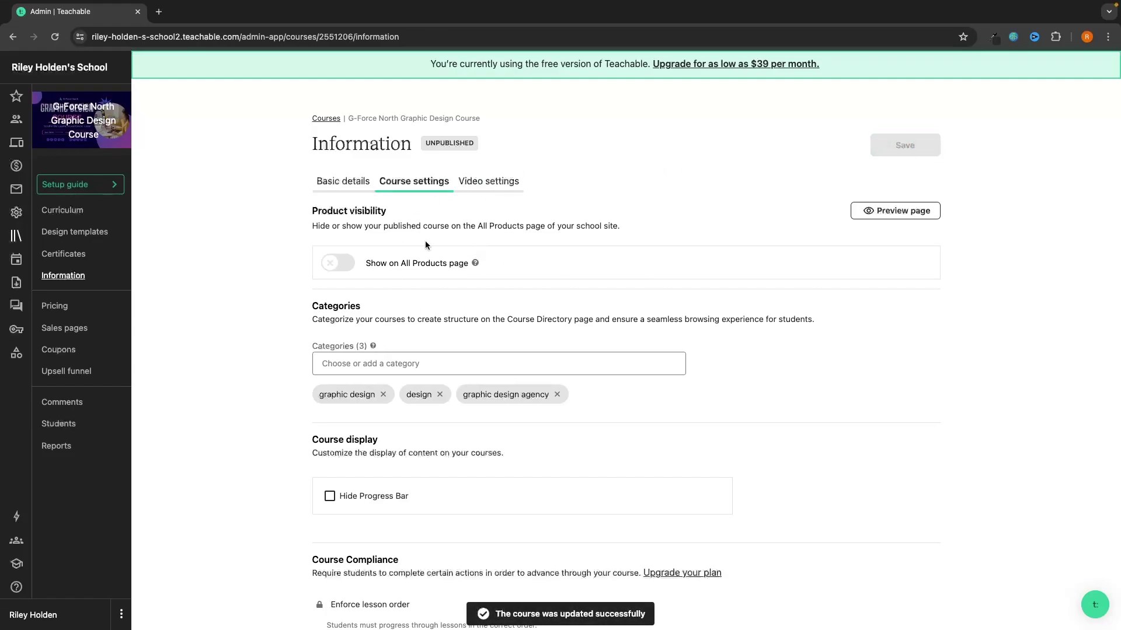
{"action": "left_click", "coordinate": [63, 309]}
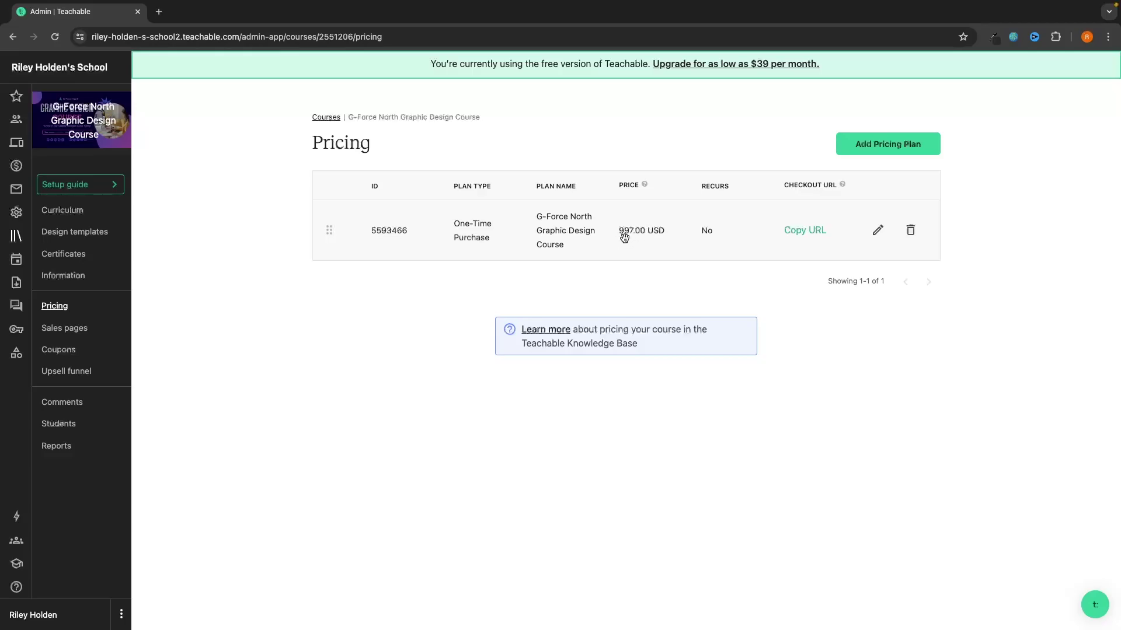
Inspect the 997 USD one-time plan's details, noting plan info can't be edited, then close it unchanged.
{"action": "left_click", "coordinate": [878, 231]}
{"action": "scroll", "coordinate": [690, 310], "scroll_direction": "down", "scroll_amount": 5}
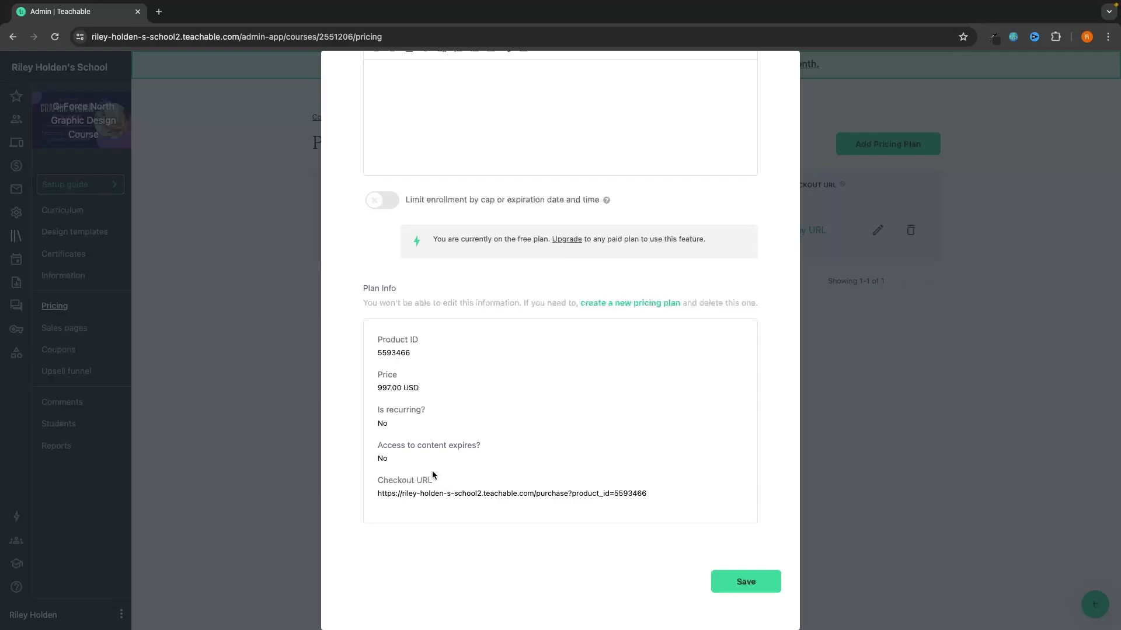
{"action": "left_click_drag", "start_coordinate": [358, 307], "coordinate": [762, 305]}
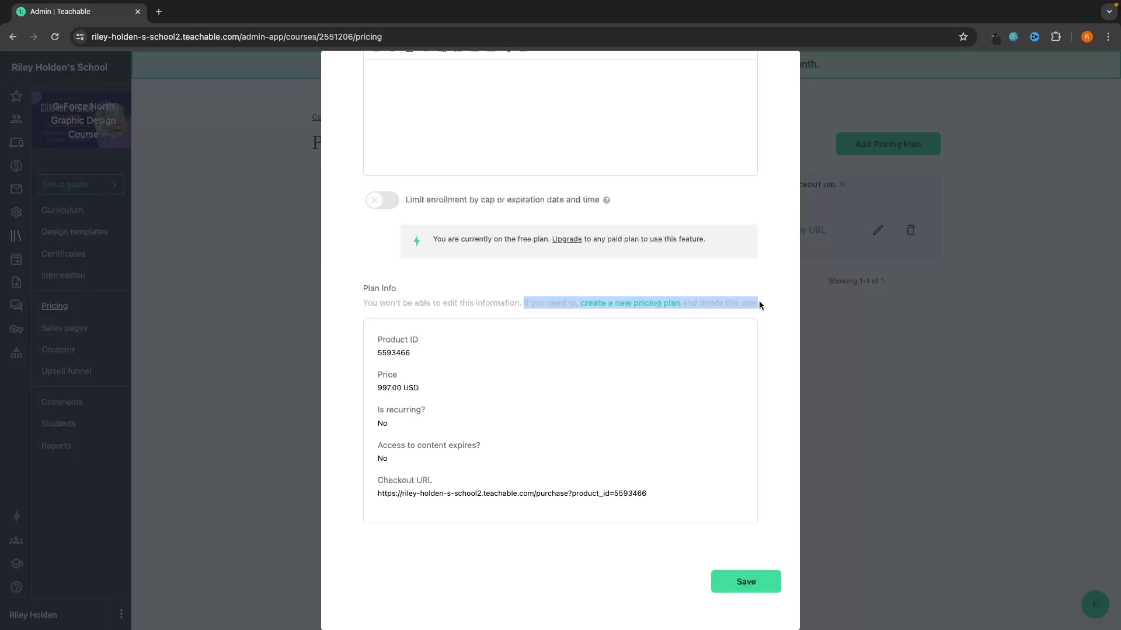
{"action": "left_click", "coordinate": [822, 310]}
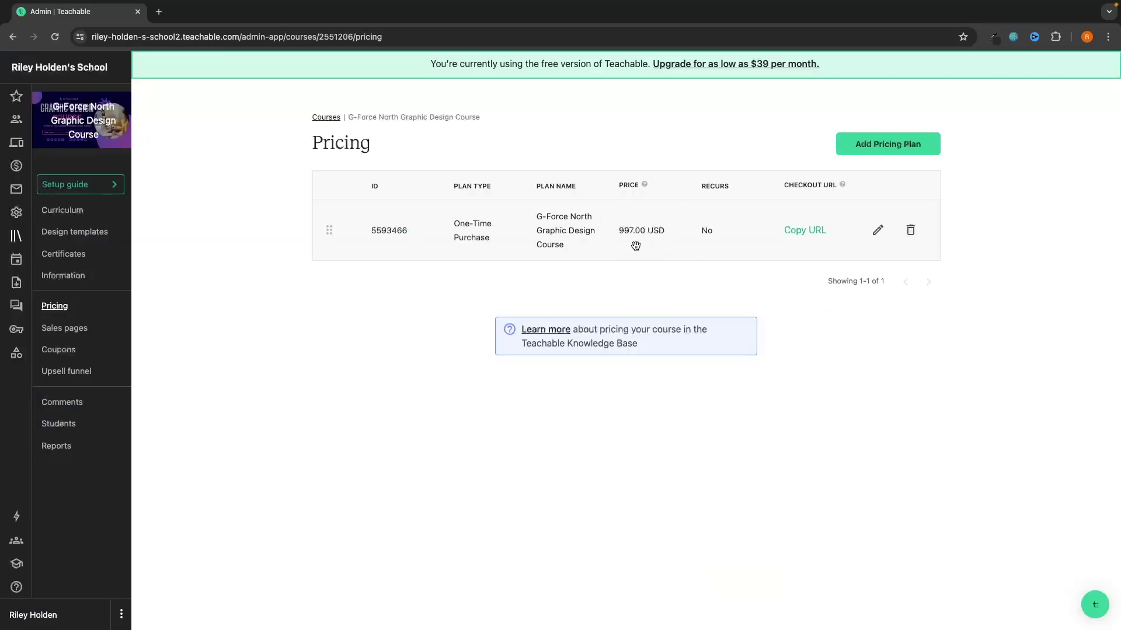
Set up a one-time purchase plan at 1249 USD, named after the course with a suggested subtitle.
{"action": "left_click", "coordinate": [859, 150]}
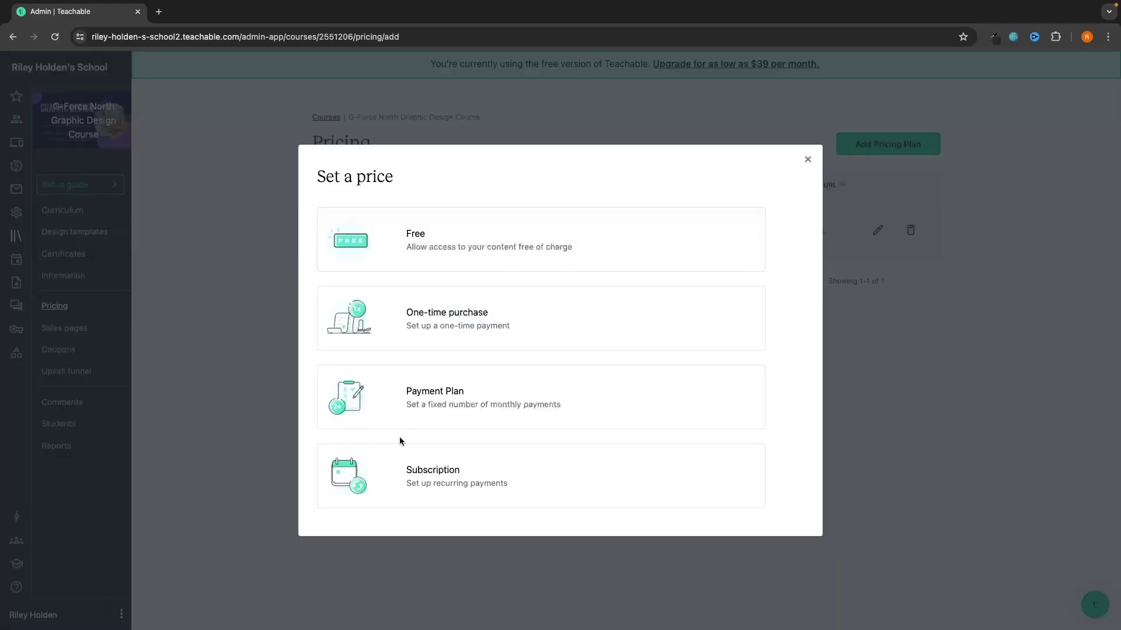
{"action": "left_click", "coordinate": [447, 313]}
{"action": "left_click", "coordinate": [478, 216]}
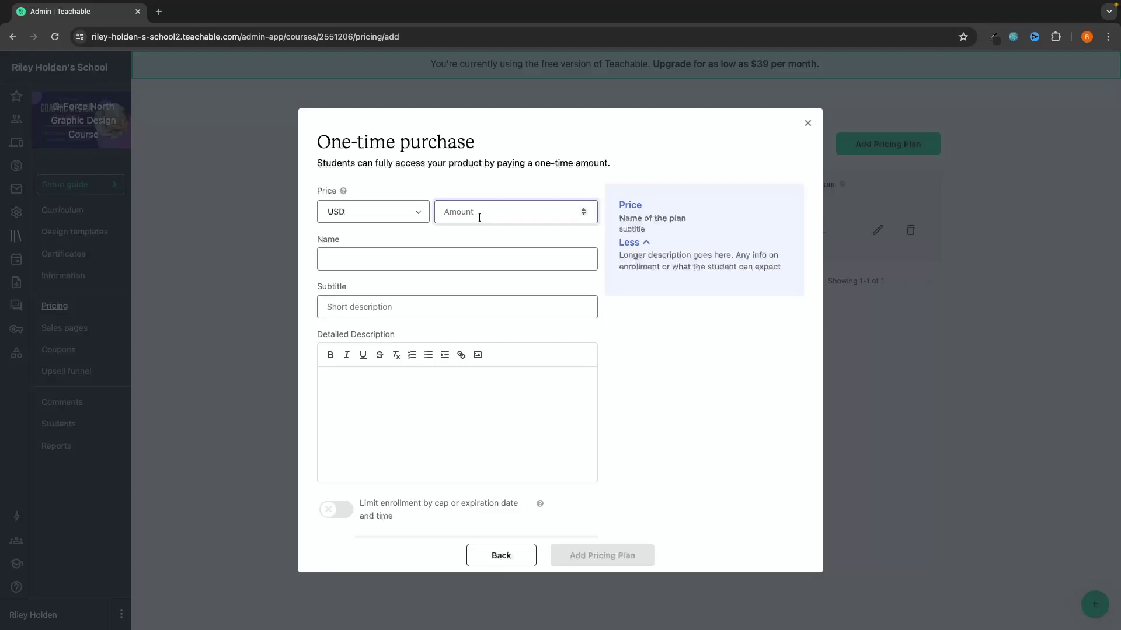
{"action": "type", "text": "1249"}
{"action": "left_click", "coordinate": [444, 260]}
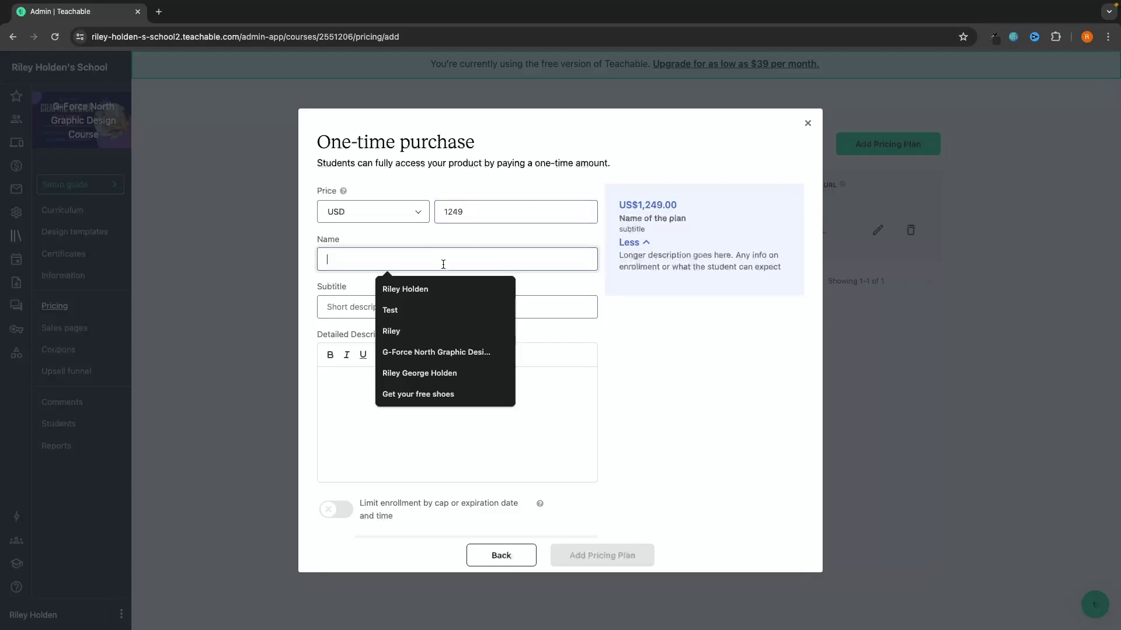
{"action": "left_click", "coordinate": [441, 354]}
{"action": "left_click", "coordinate": [425, 310]}
{"action": "left_click", "coordinate": [416, 334]}
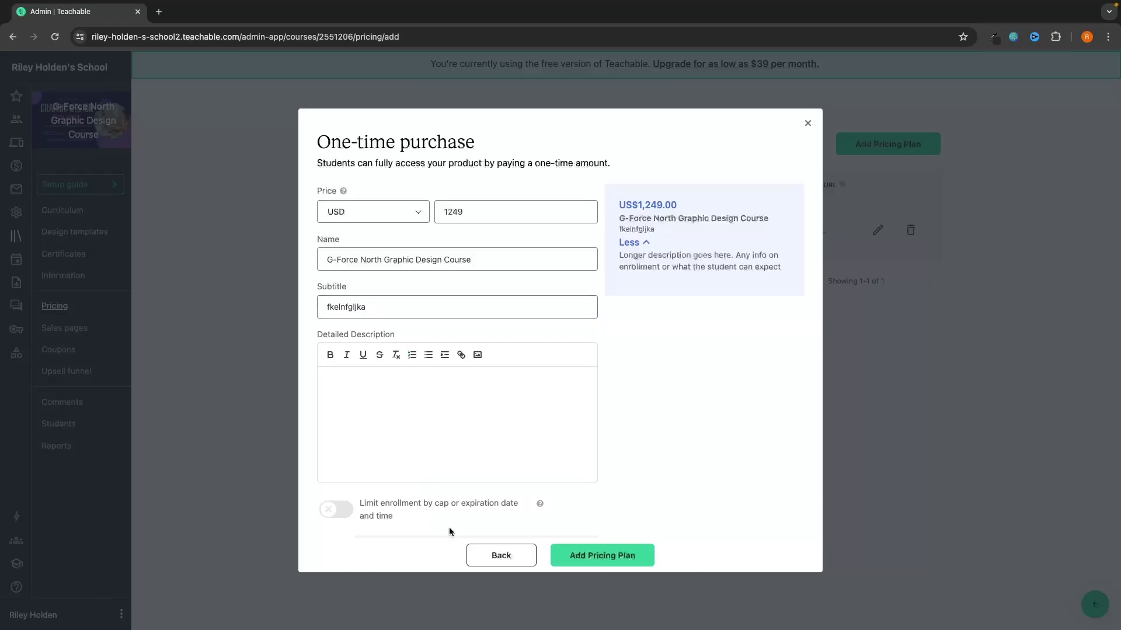
Create the 1249 USD plan and archive the old 997 USD plan.
{"action": "scroll", "coordinate": [429, 493], "scroll_direction": "down", "scroll_amount": 3}
{"action": "left_click", "coordinate": [607, 555]}
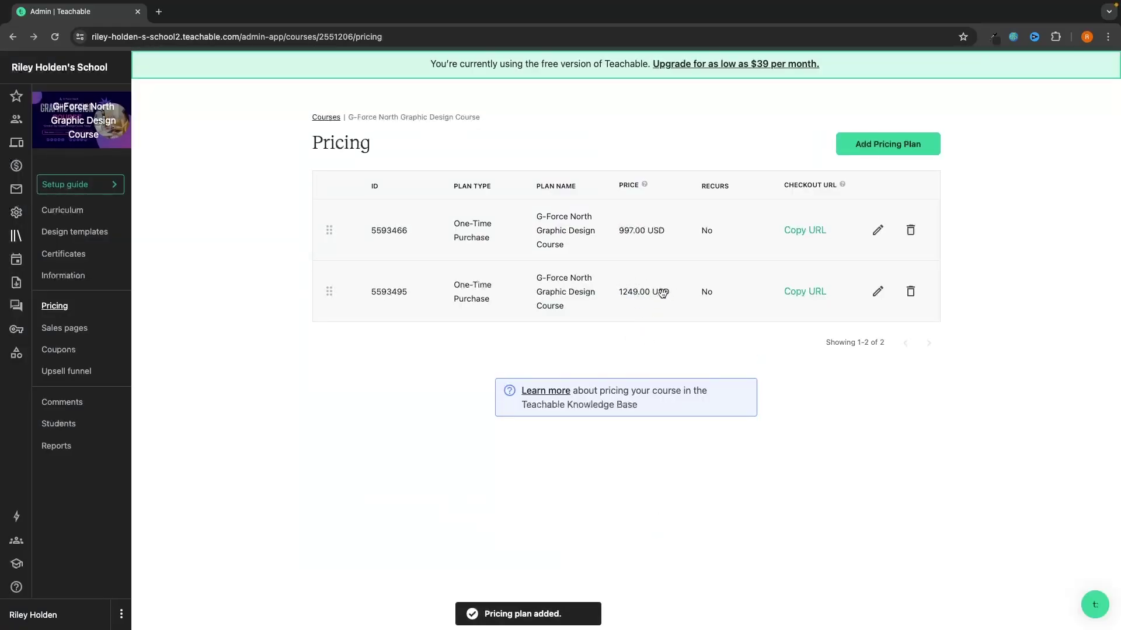
{"action": "left_click", "coordinate": [911, 233]}
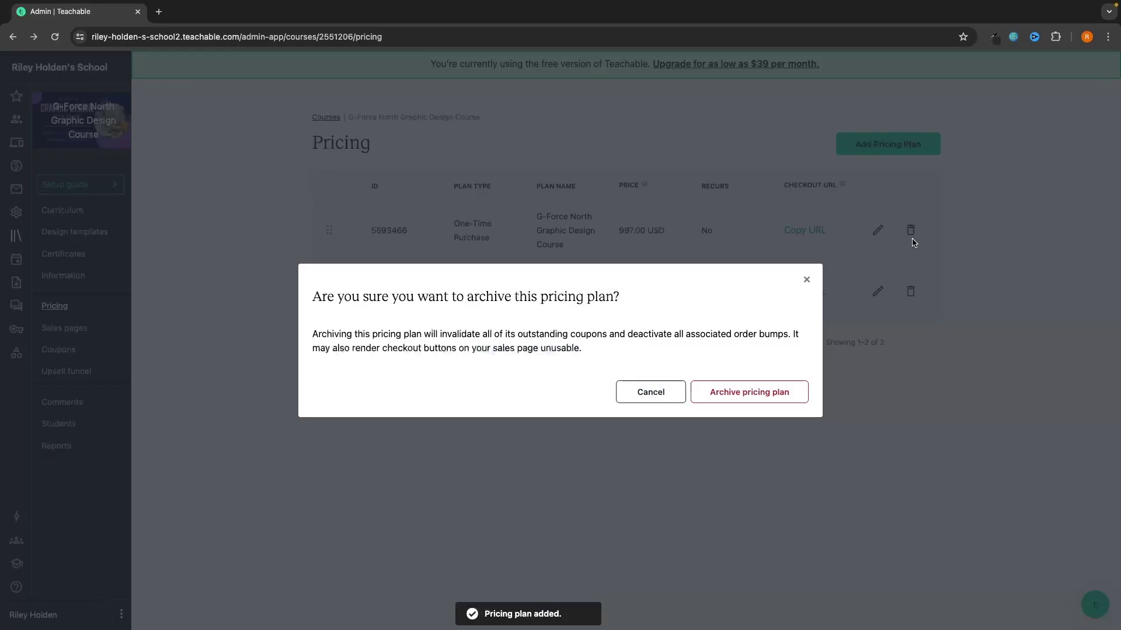
{"action": "left_click", "coordinate": [728, 393]}
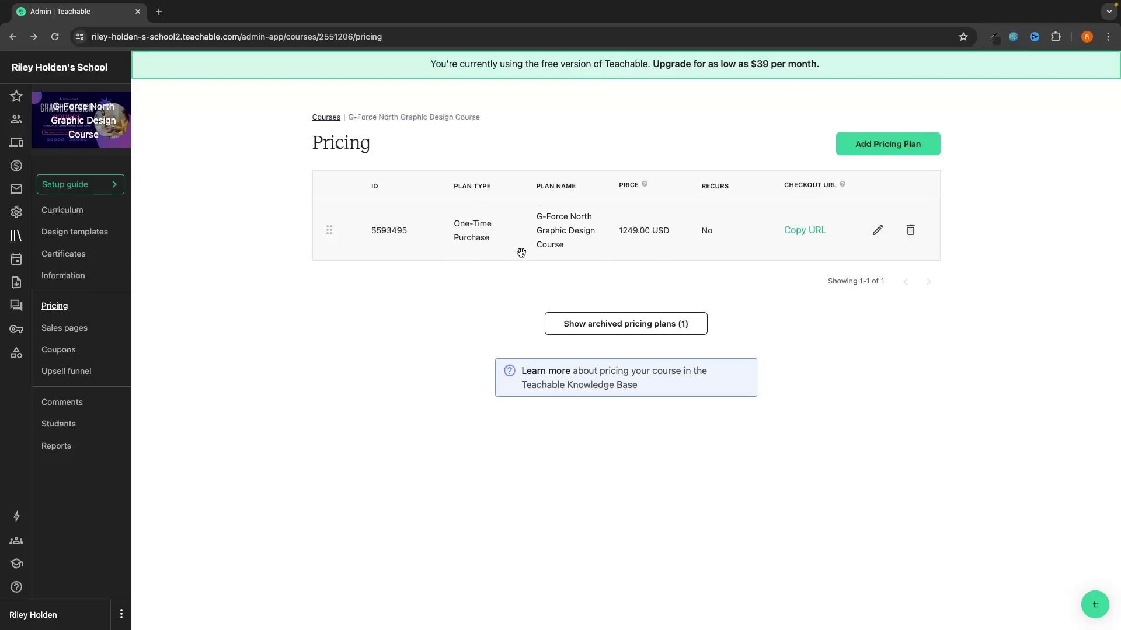
Create a payment plan of 2 monthly 700 USD payments, named after the course with a placeholder subtitle.
{"action": "left_click", "coordinate": [924, 153]}
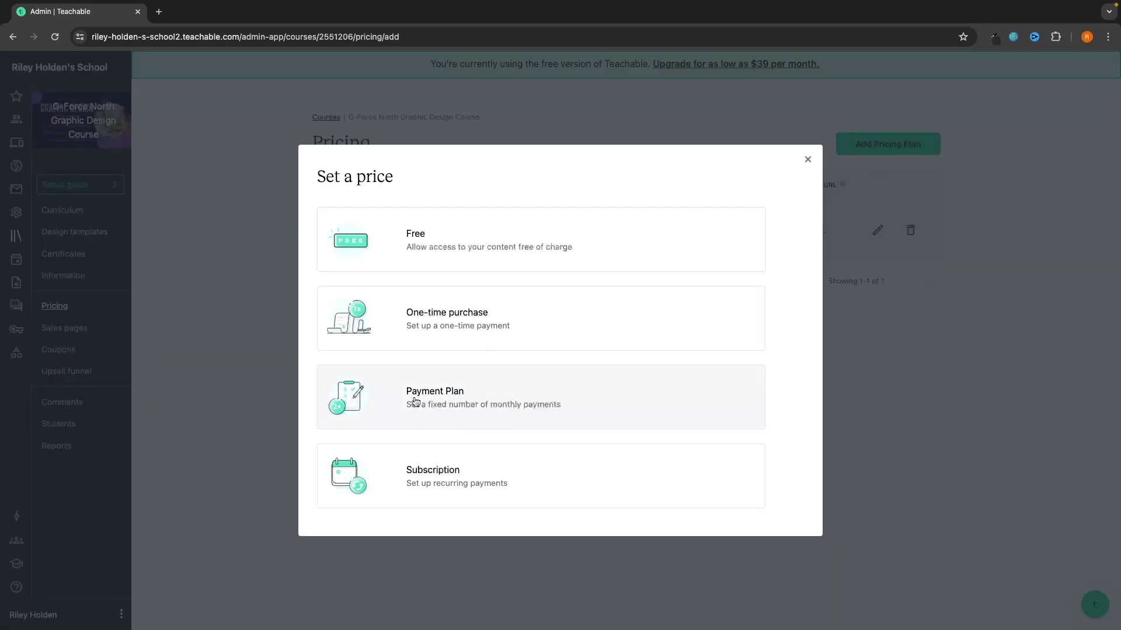
{"action": "left_click", "coordinate": [472, 399]}
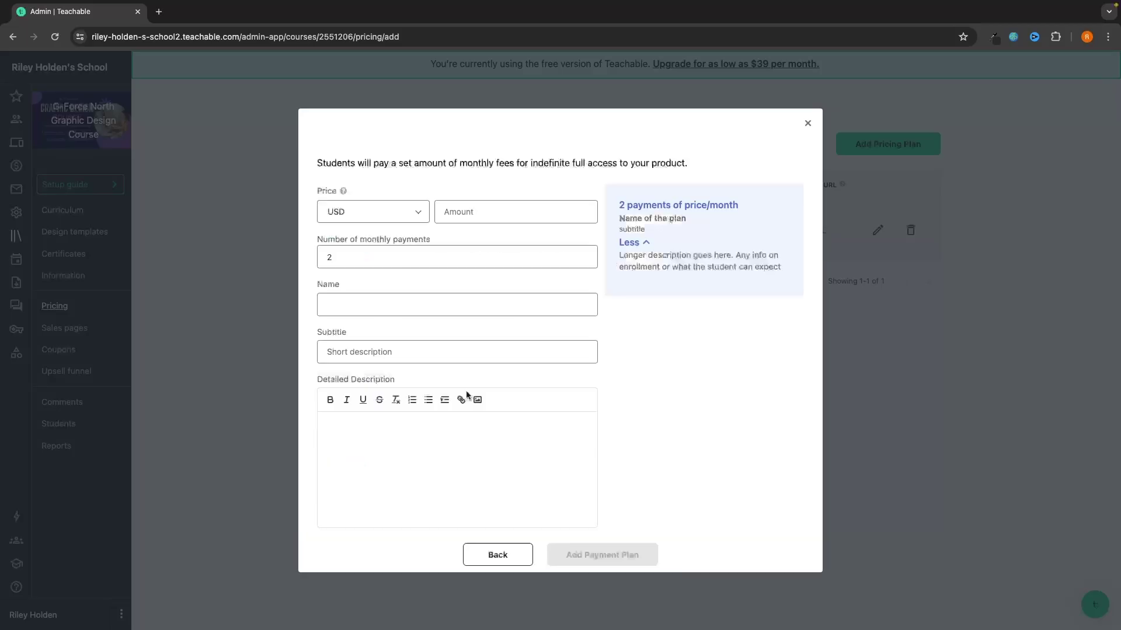
{"action": "left_click", "coordinate": [400, 251]}
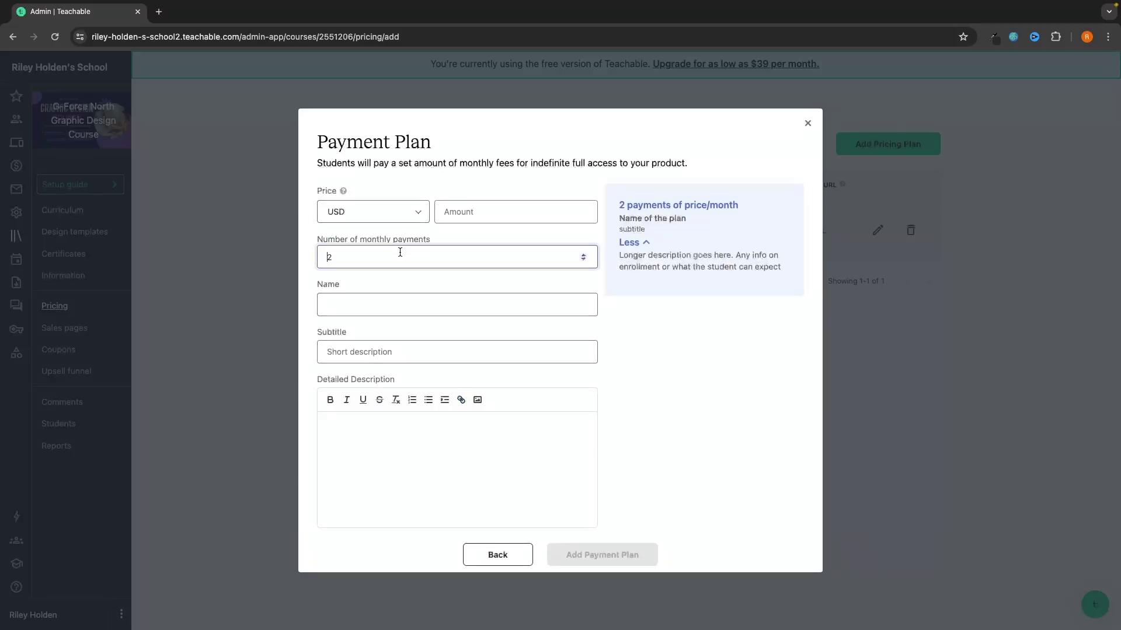
{"action": "left_click", "coordinate": [480, 213]}
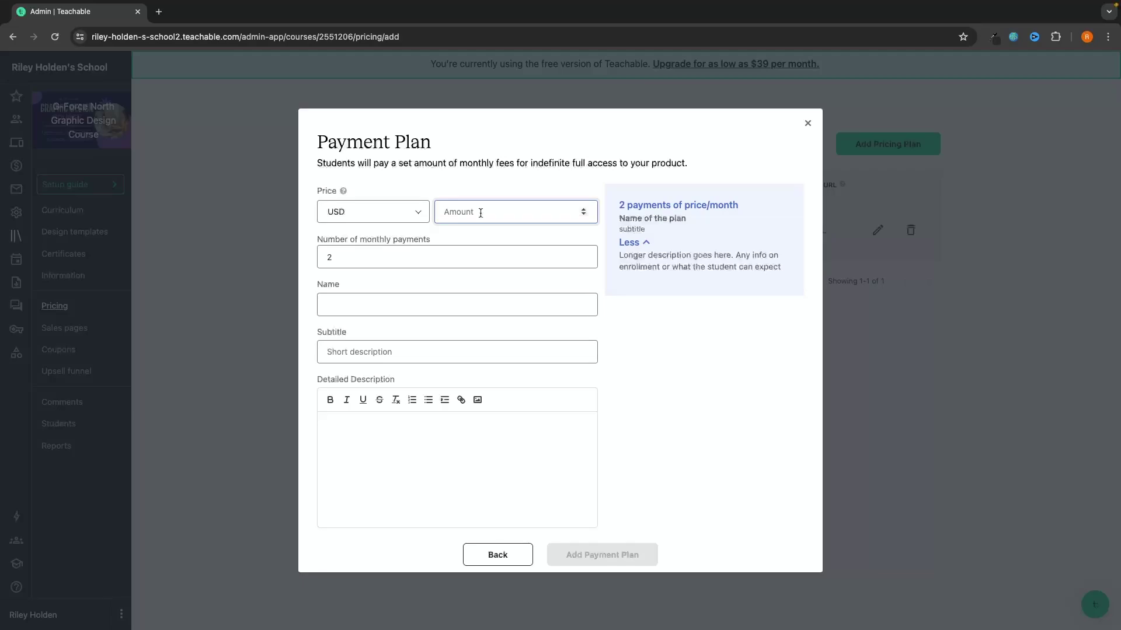
{"action": "type", "text": "700"}
{"action": "left_click", "coordinate": [514, 314]}
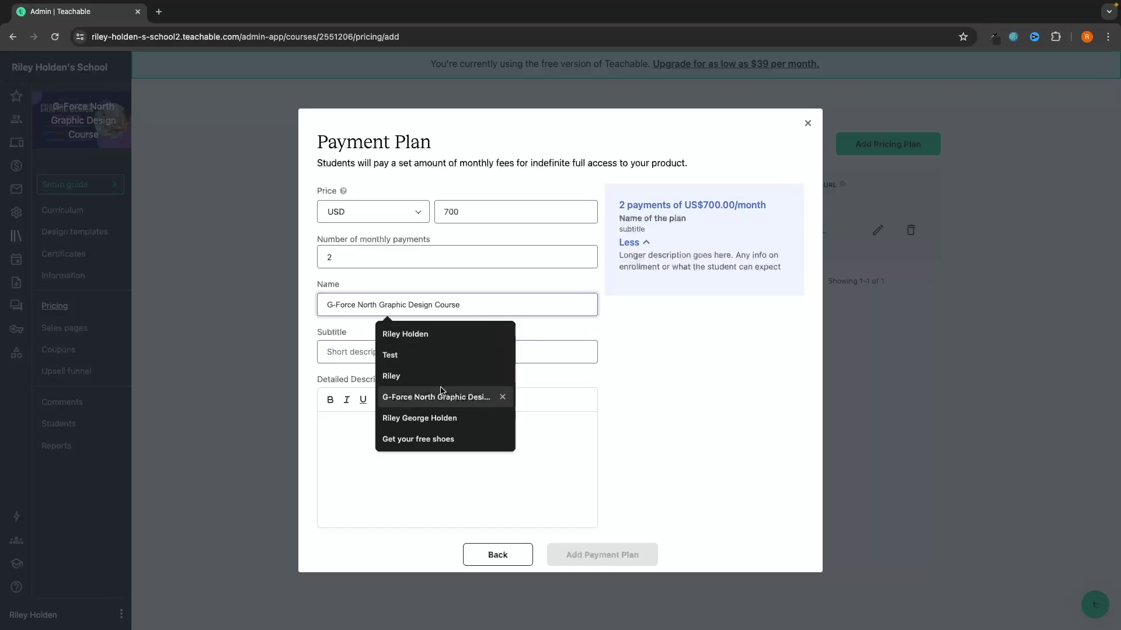
{"action": "left_click", "coordinate": [442, 396]}
{"action": "left_click", "coordinate": [426, 351]}
{"action": "type", "text": "thttrhrt"}
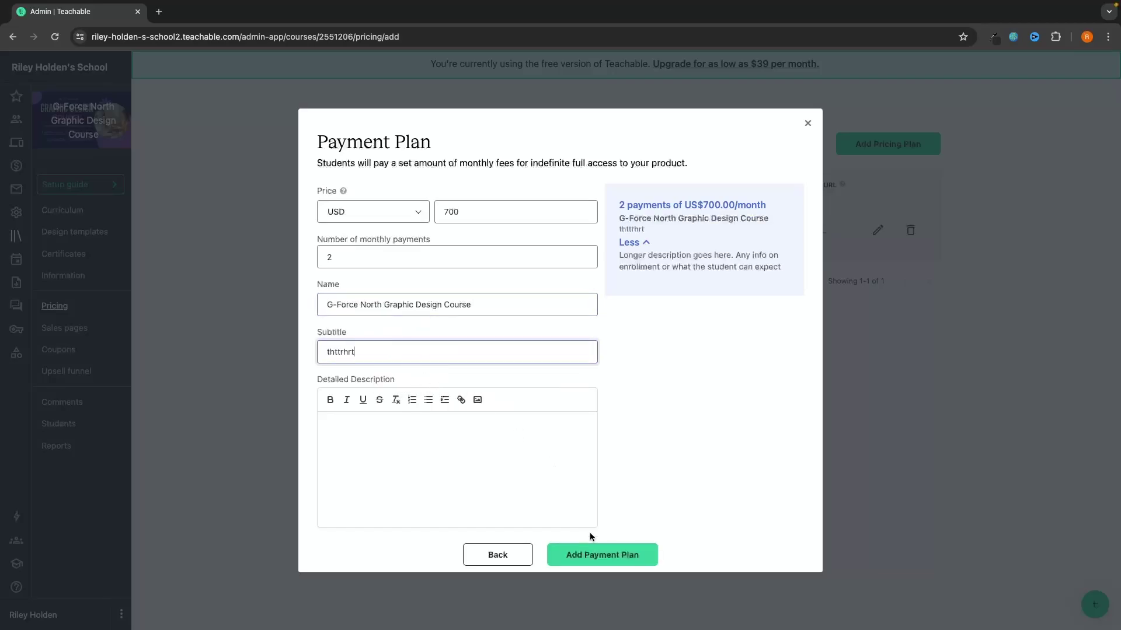
{"action": "left_click", "coordinate": [576, 555]}
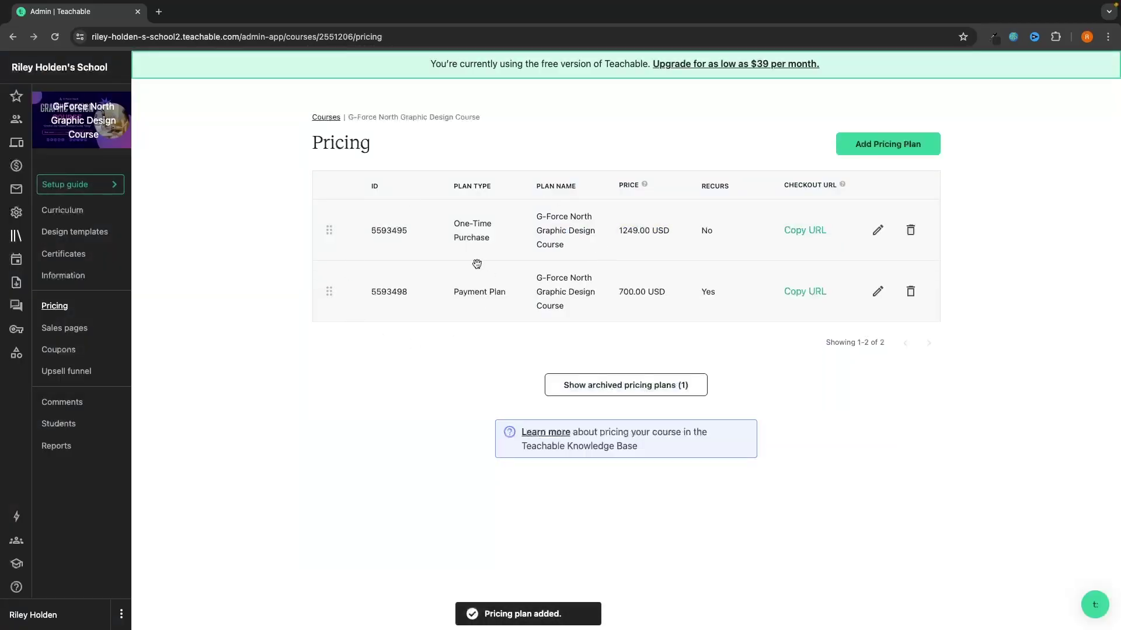
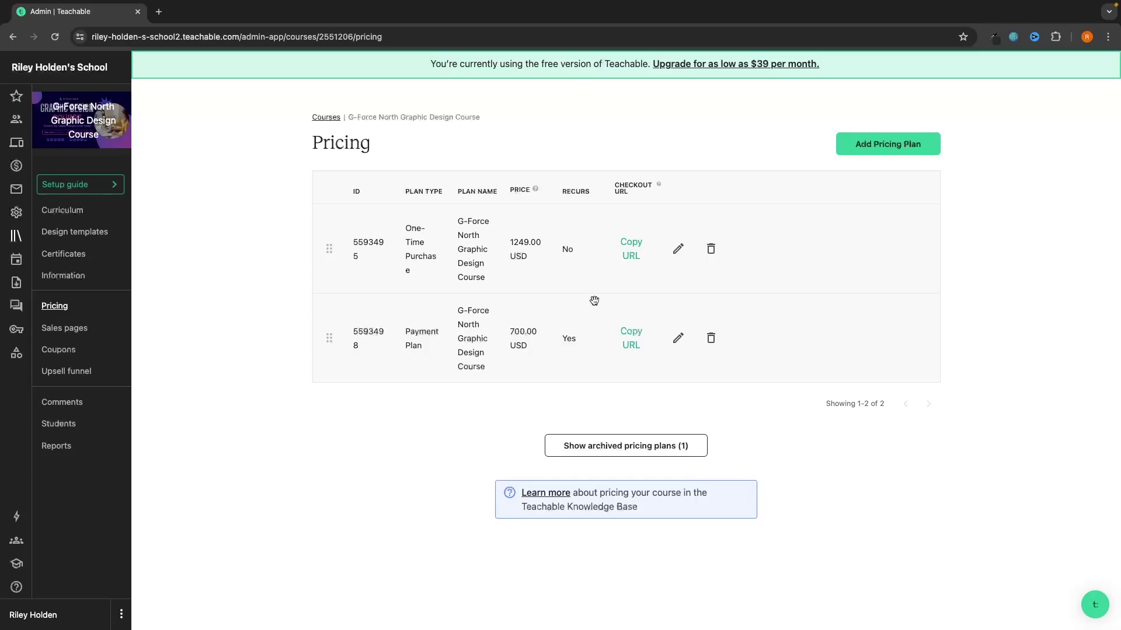
Preview the published sales page in a new tab, then open it in the page editor.
{"action": "left_click", "coordinate": [76, 329]}
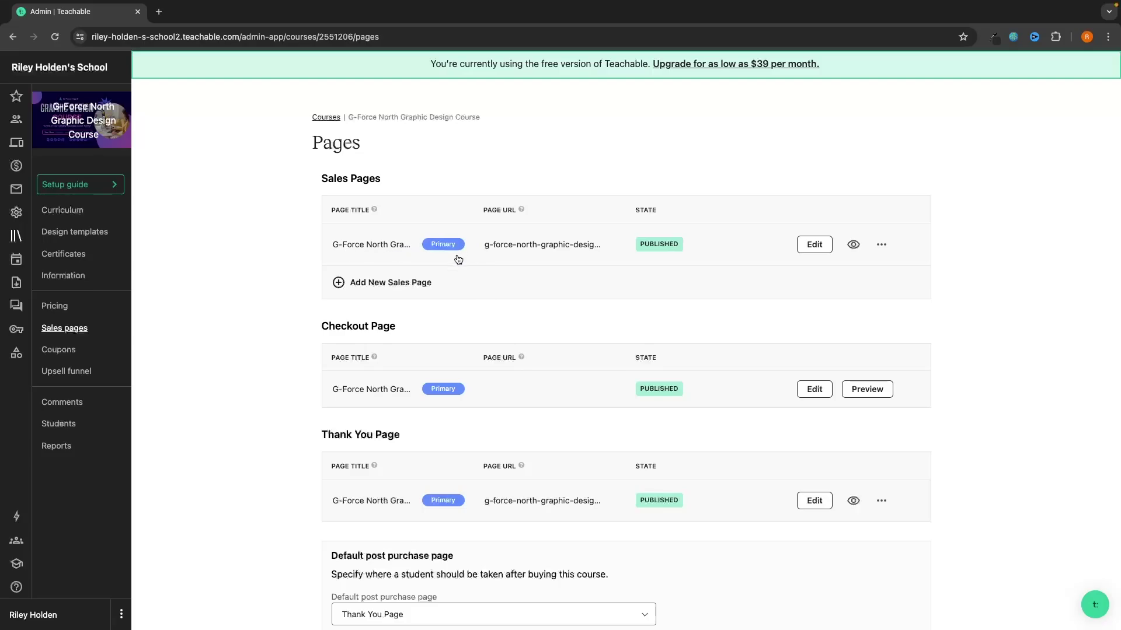
{"action": "left_click", "coordinate": [853, 244]}
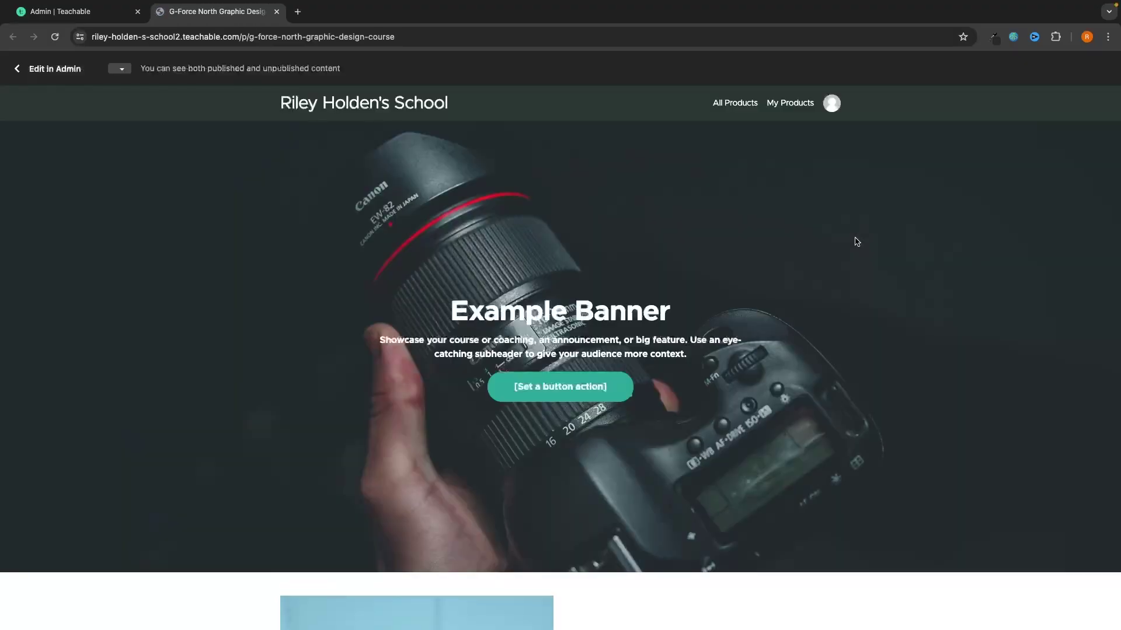
{"action": "scroll", "coordinate": [856, 241], "scroll_direction": "down", "scroll_amount": 20}
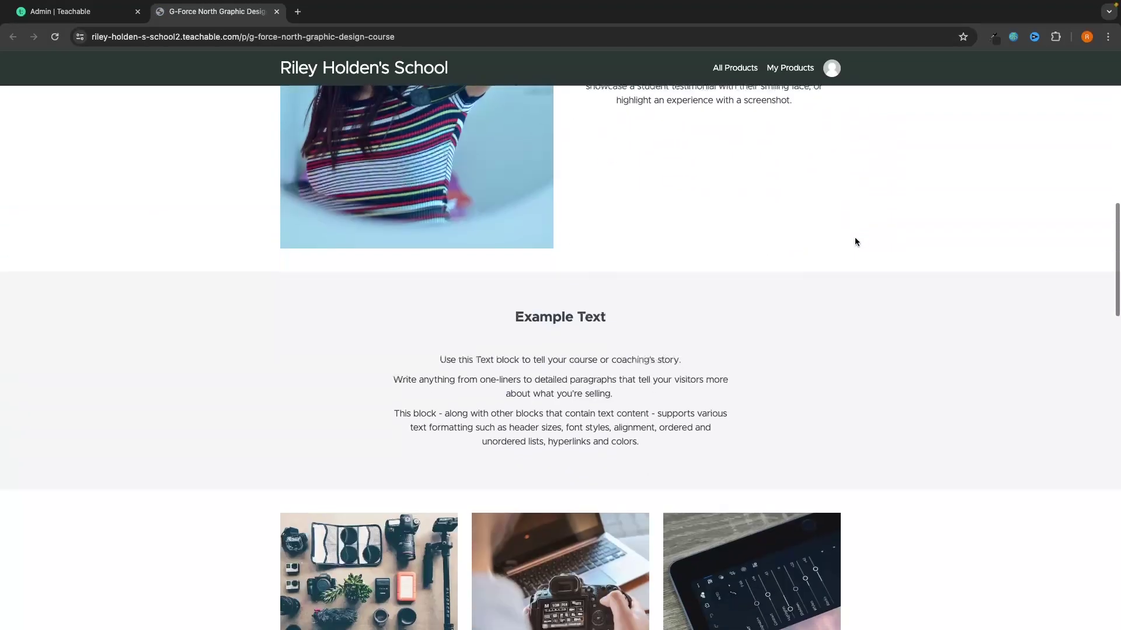
{"action": "scroll", "coordinate": [854, 237], "scroll_direction": "down", "scroll_amount": 13}
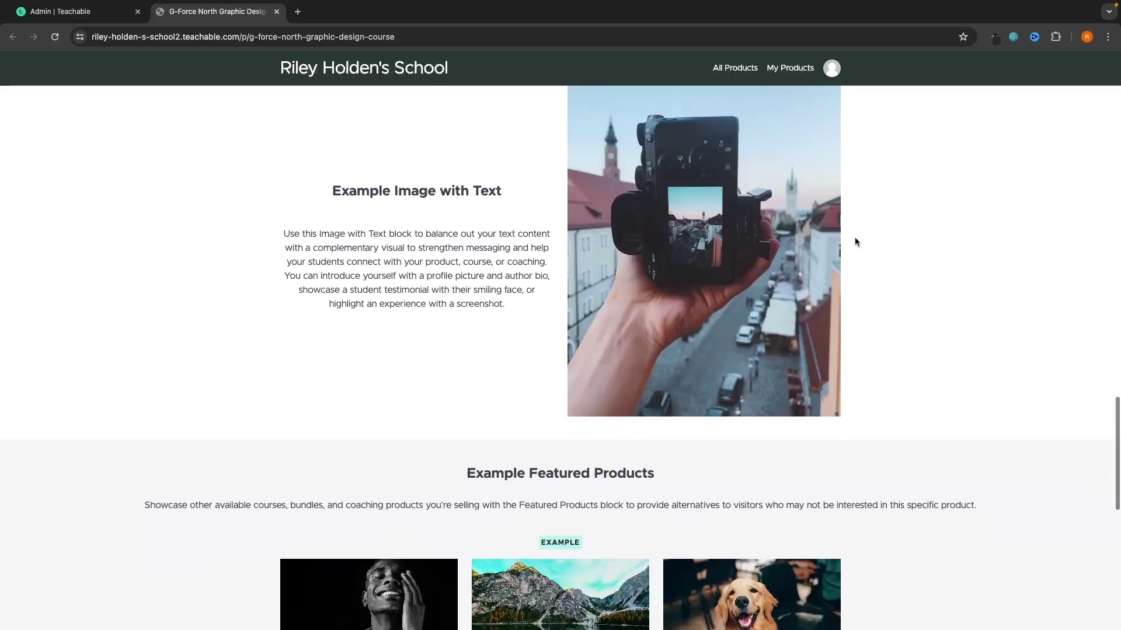
{"action": "scroll", "coordinate": [855, 237], "scroll_direction": "up", "scroll_amount": 8}
{"action": "scroll", "coordinate": [855, 237], "scroll_direction": "up", "scroll_amount": 20}
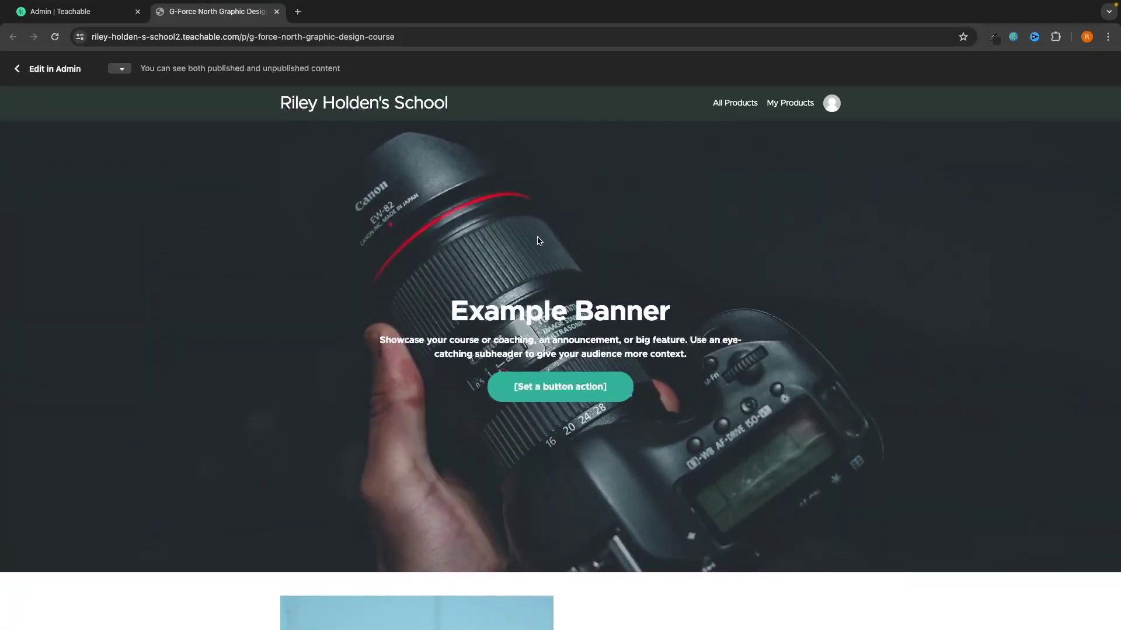
{"action": "left_click", "coordinate": [277, 12]}
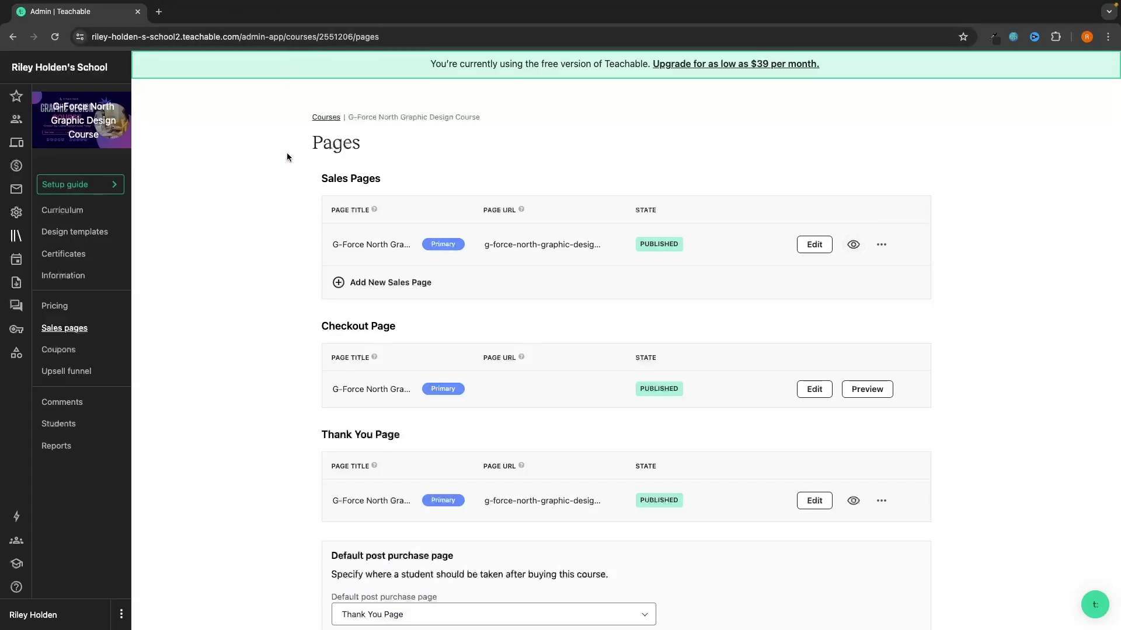
{"action": "left_click_drag", "start_coordinate": [320, 178], "coordinate": [394, 177]}
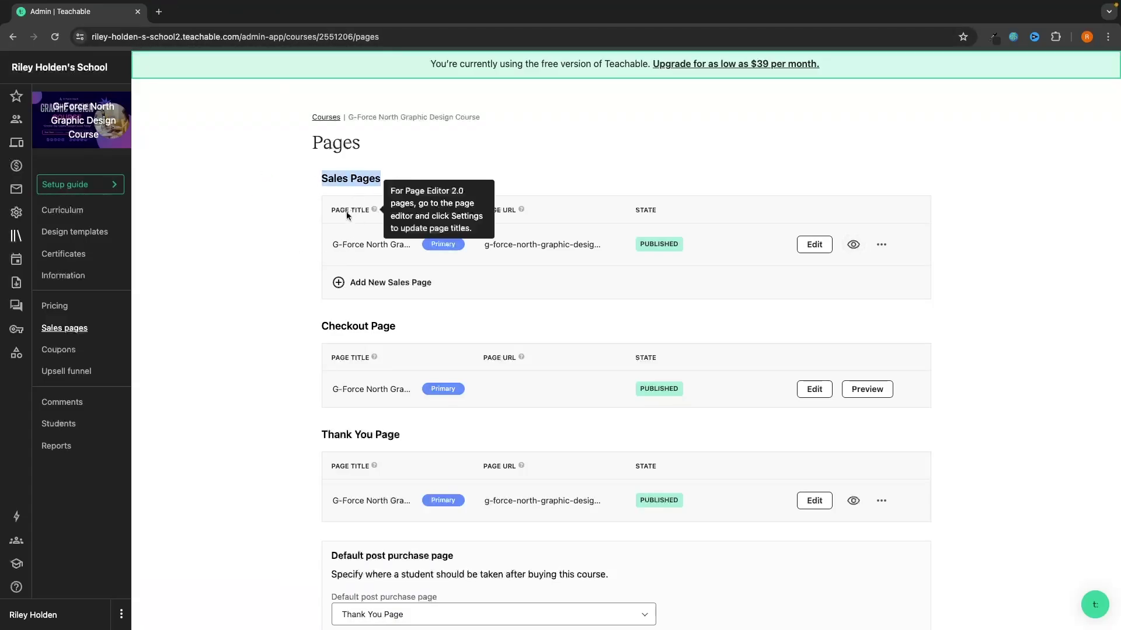
{"action": "left_click", "coordinate": [818, 246]}
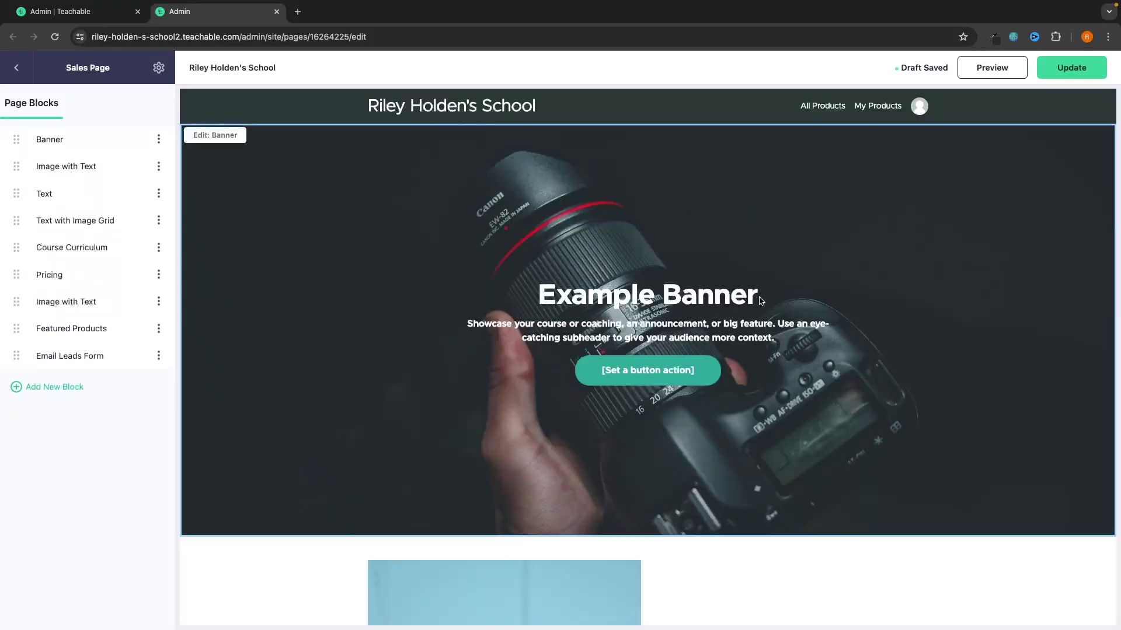
Change the banner heading to 'G-Force North' and replace the subheading with placeholder text.
{"action": "left_click", "coordinate": [714, 292]}
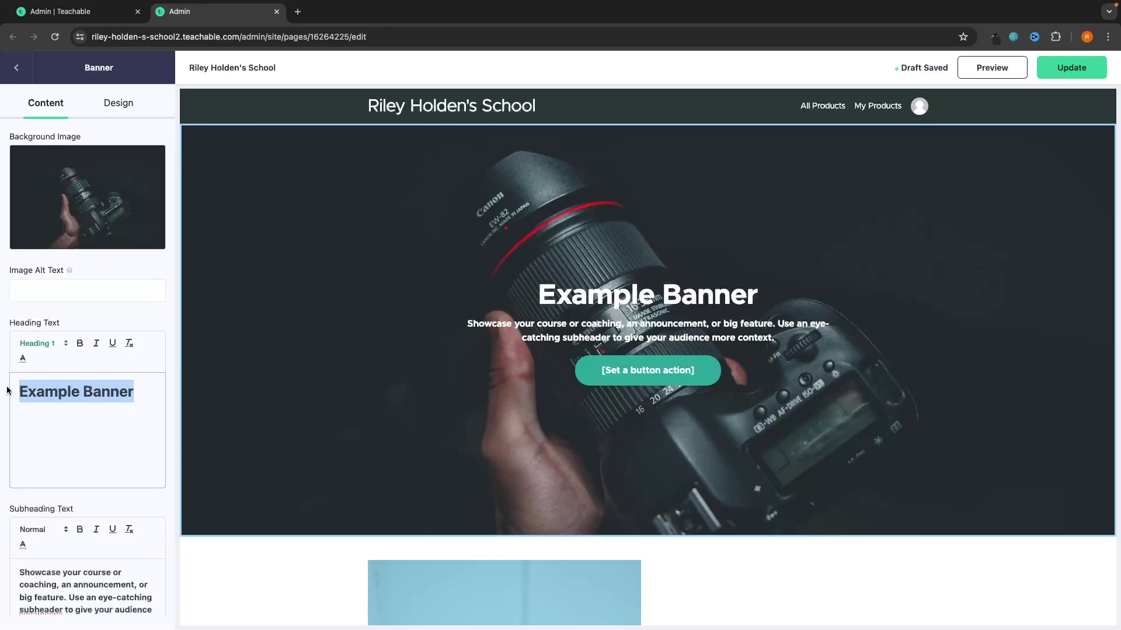
{"action": "type", "text": "G-Forc"}
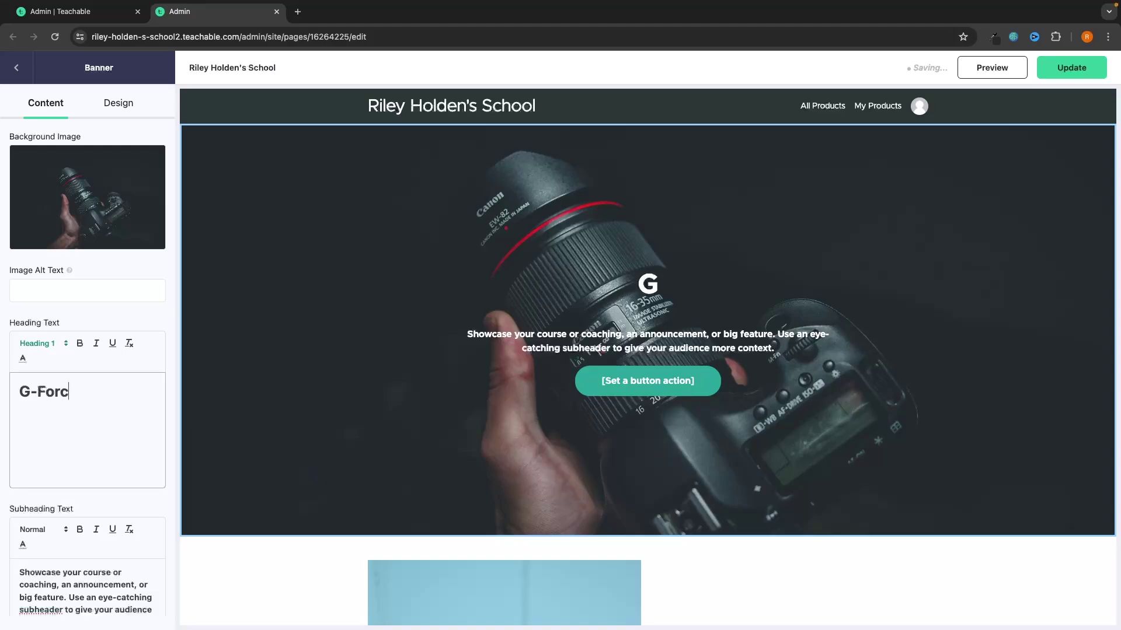
{"action": "type", "text": "e north Graphic Design Cours"}
{"action": "type", "text": "esign Course"}
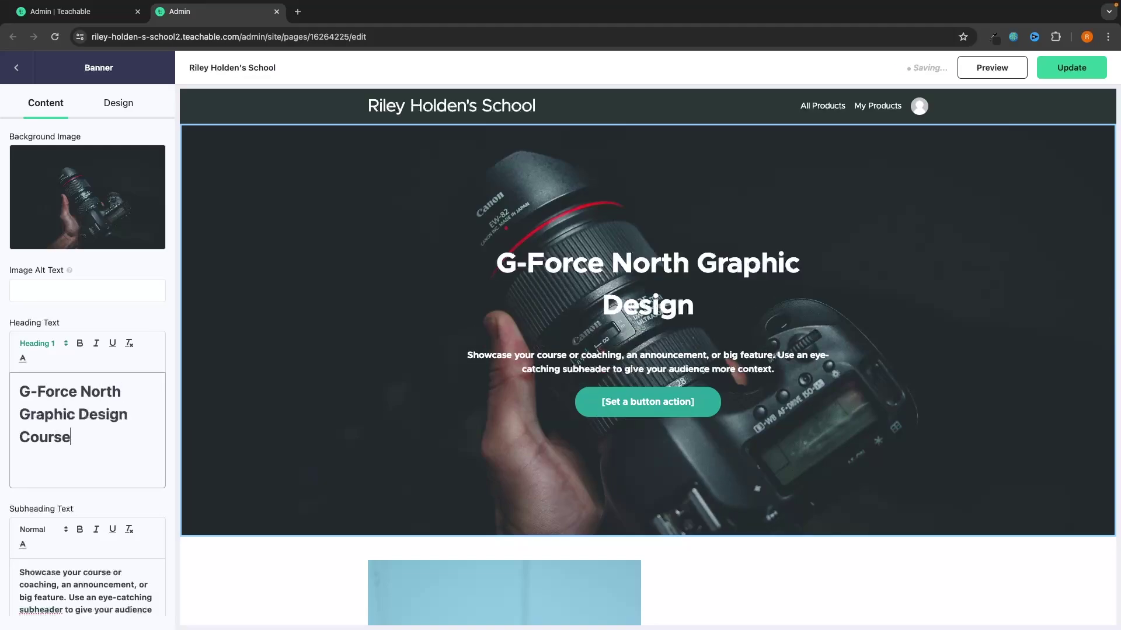
{"action": "scroll", "coordinate": [61, 403], "scroll_direction": "down", "scroll_amount": 4}
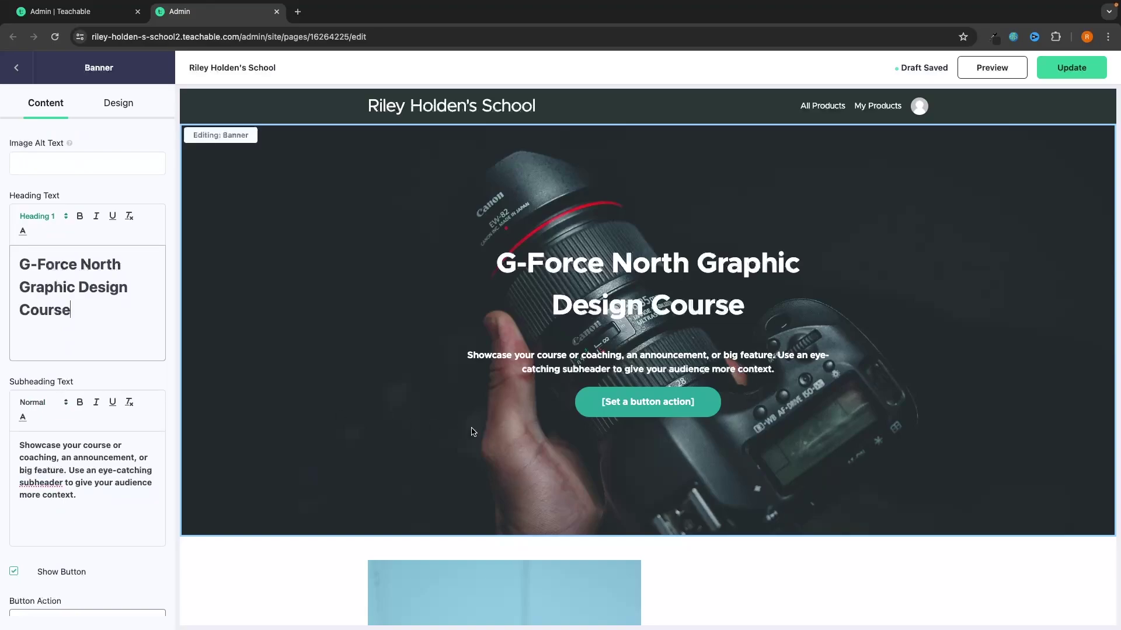
{"action": "left_click", "coordinate": [92, 493]}
{"action": "key", "text": "ctrl+a"}
{"action": "type", "text": "rgergeksjgb. erkhjgb"}
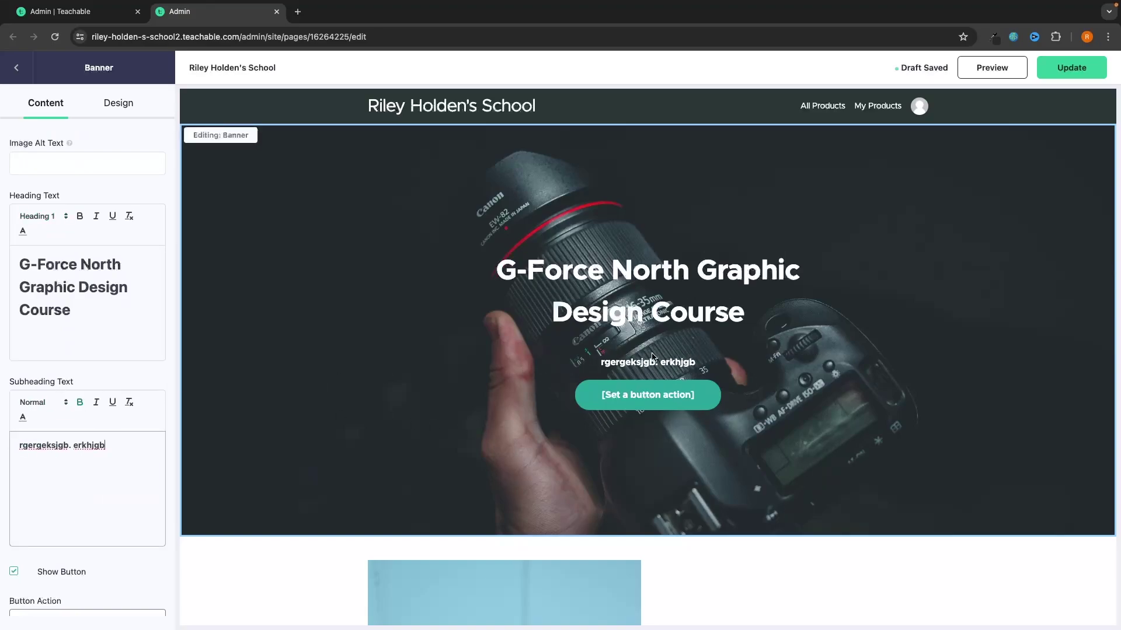
{"action": "left_click", "coordinate": [16, 68]}
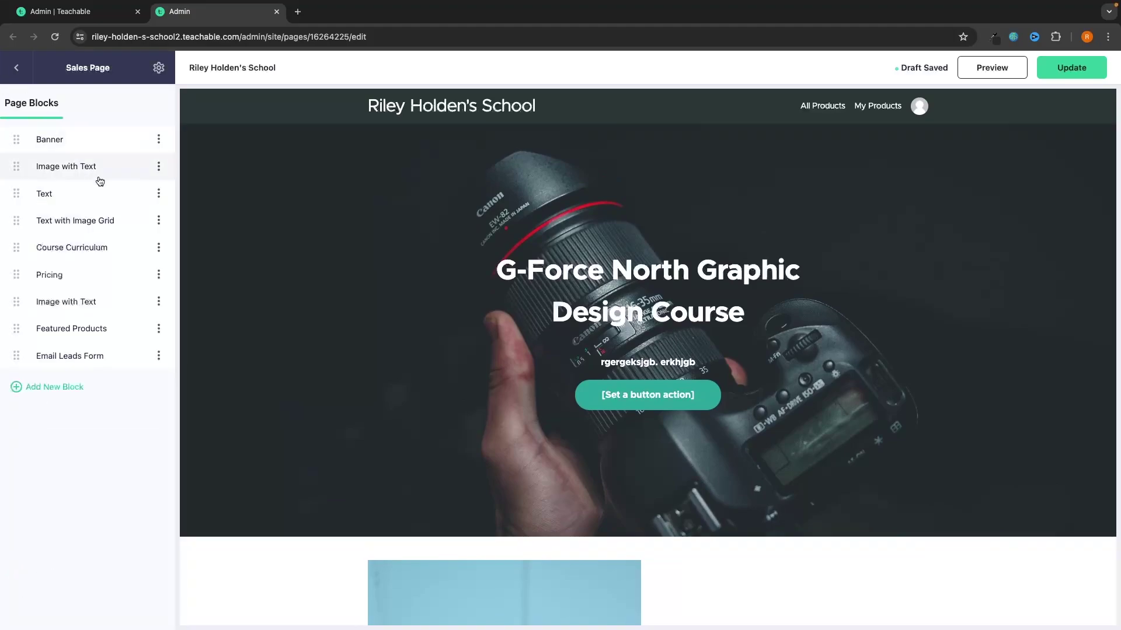
Browse the available block types, then return to the page block list.
{"action": "left_click", "coordinate": [57, 390]}
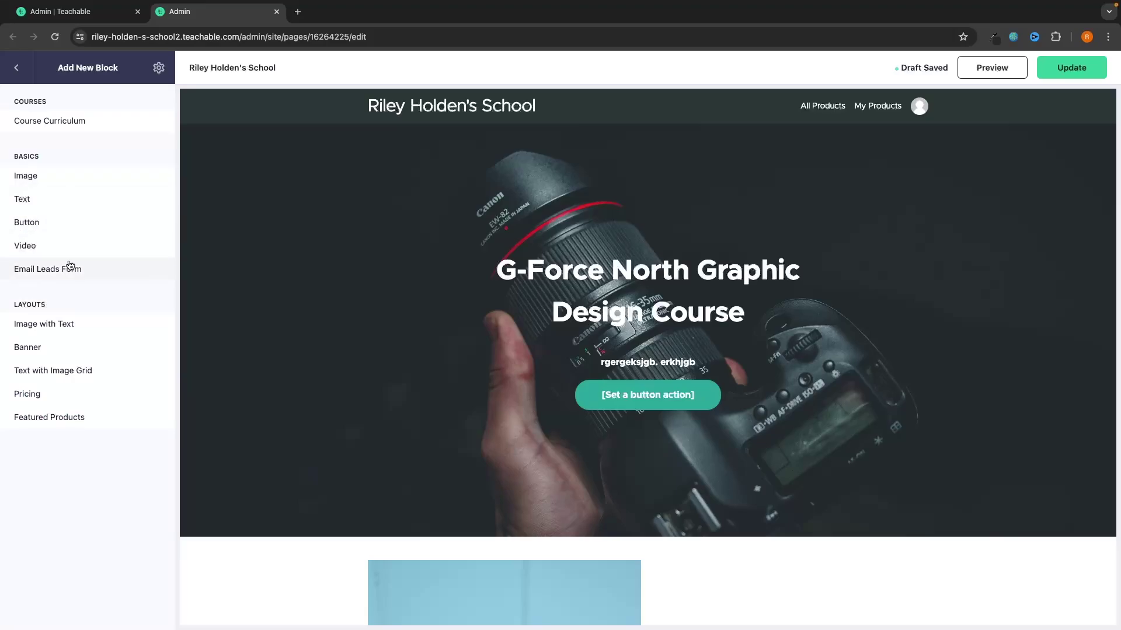
{"action": "left_click", "coordinate": [16, 67]}
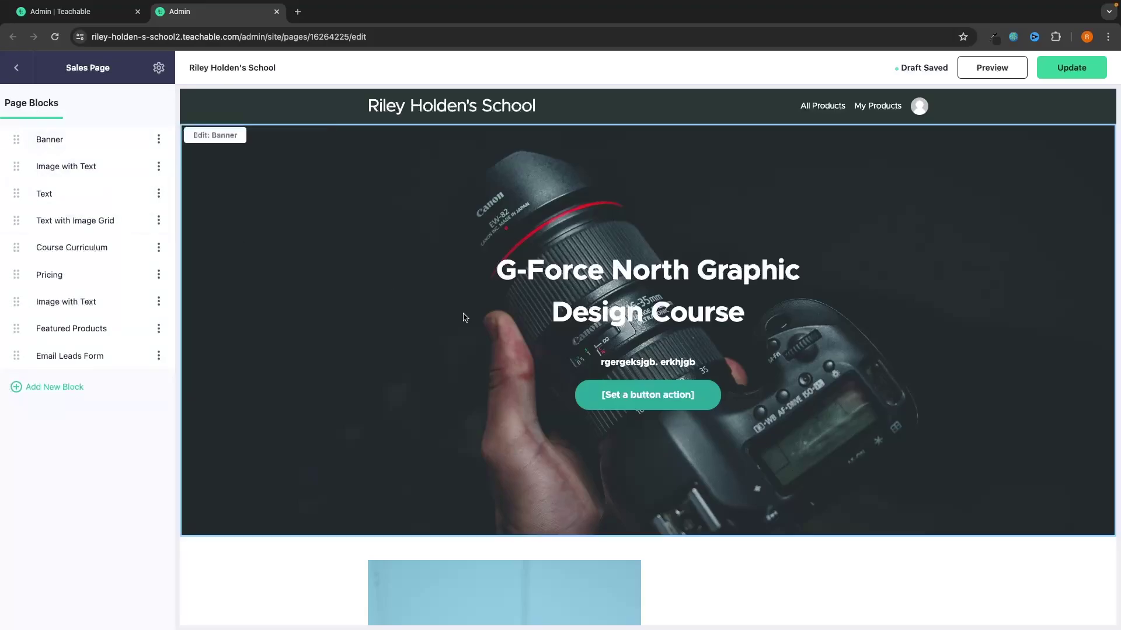
{"action": "scroll", "coordinate": [490, 326], "scroll_direction": "down", "scroll_amount": 2}
{"action": "scroll", "coordinate": [490, 326], "scroll_direction": "down", "scroll_amount": 10}
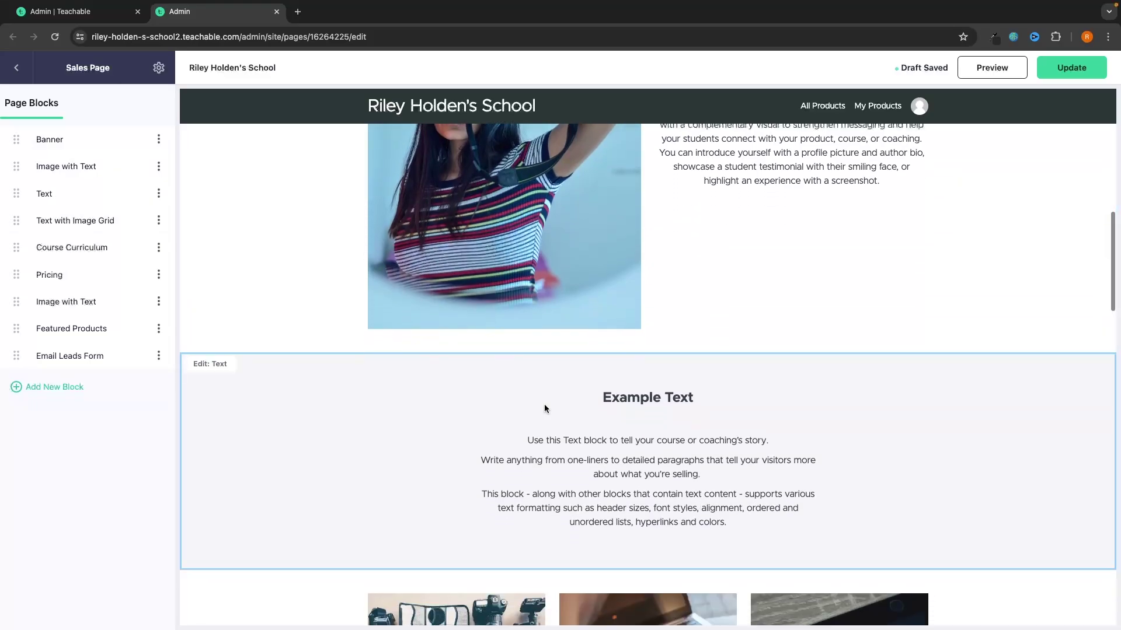
{"action": "scroll", "coordinate": [505, 545], "scroll_direction": "up", "scroll_amount": 12}
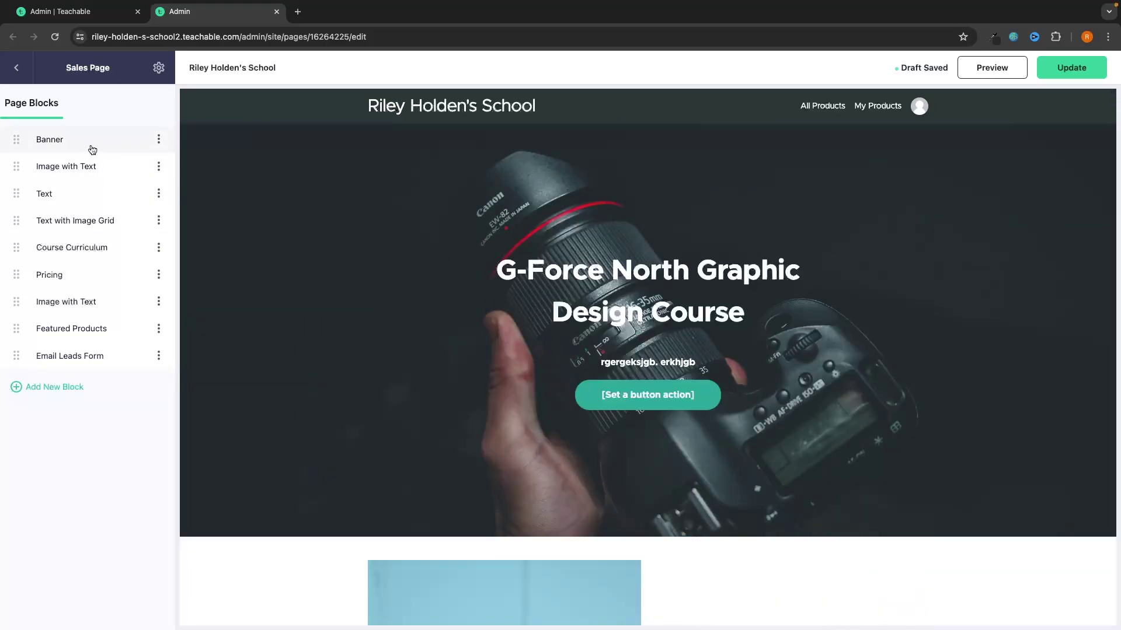
Replace the banner background image with G-Force North.png from Downloads.
{"action": "left_click", "coordinate": [56, 143]}
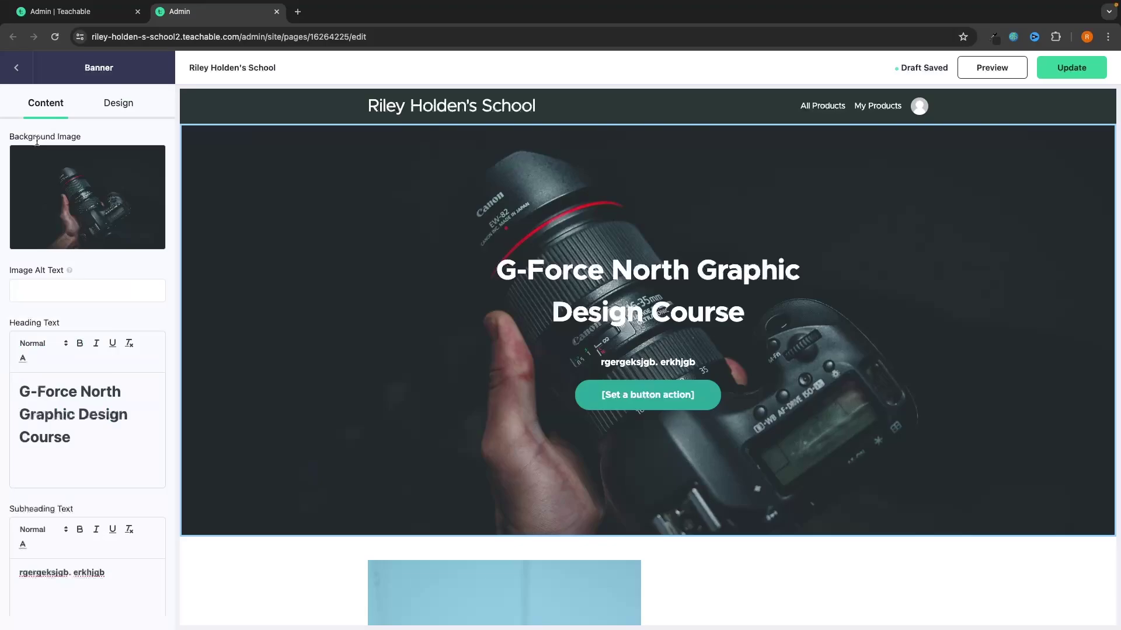
{"action": "left_click", "coordinate": [89, 199]}
{"action": "left_click", "coordinate": [555, 307]}
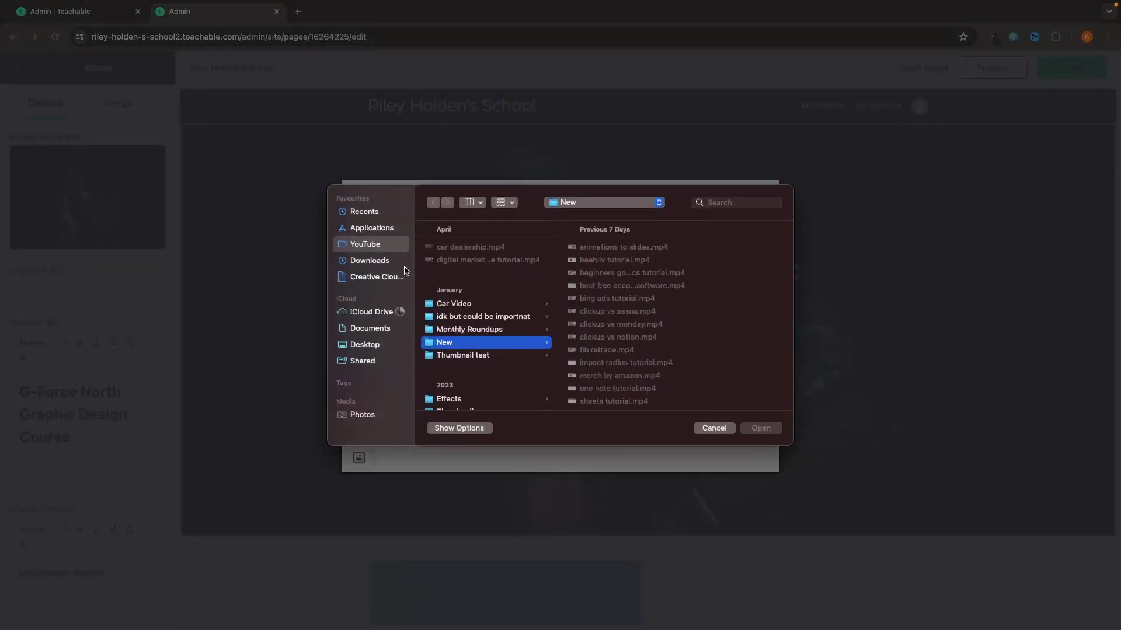
{"action": "left_click", "coordinate": [370, 261]}
{"action": "double_click", "coordinate": [461, 260]}
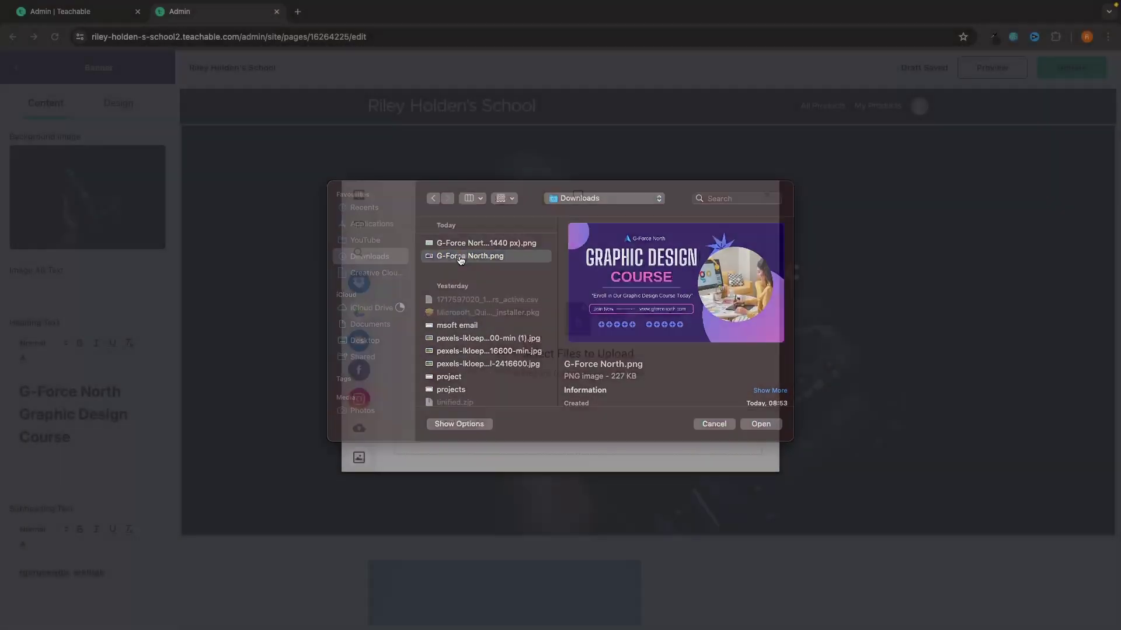
{"action": "left_click", "coordinate": [745, 457]}
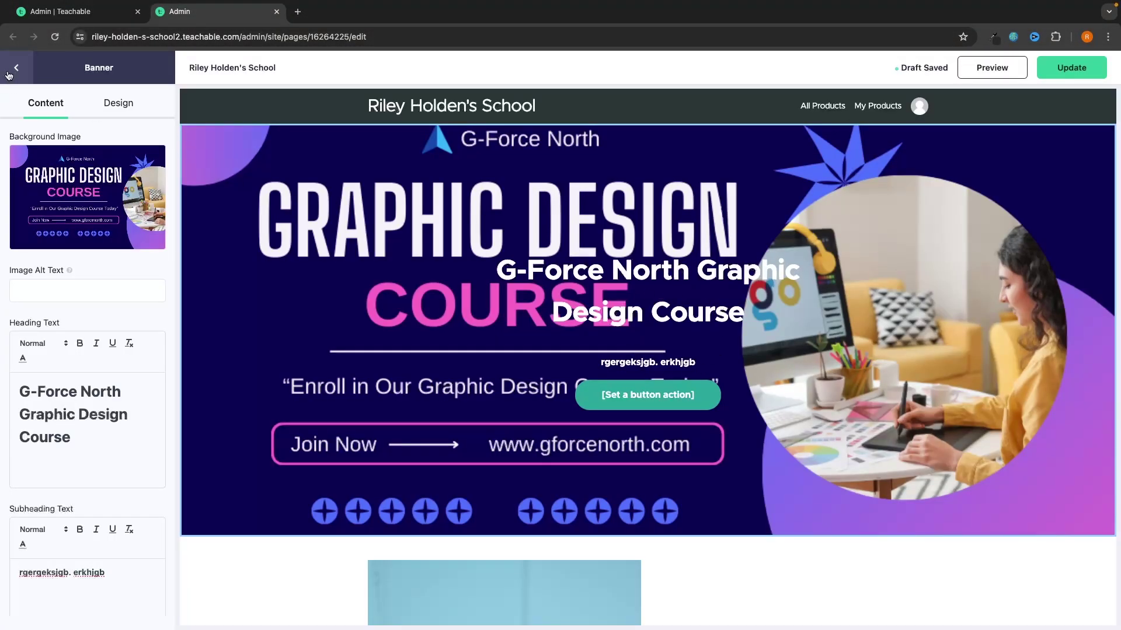
{"action": "left_click_drag", "start_coordinate": [115, 435], "coordinate": [0, 368]}
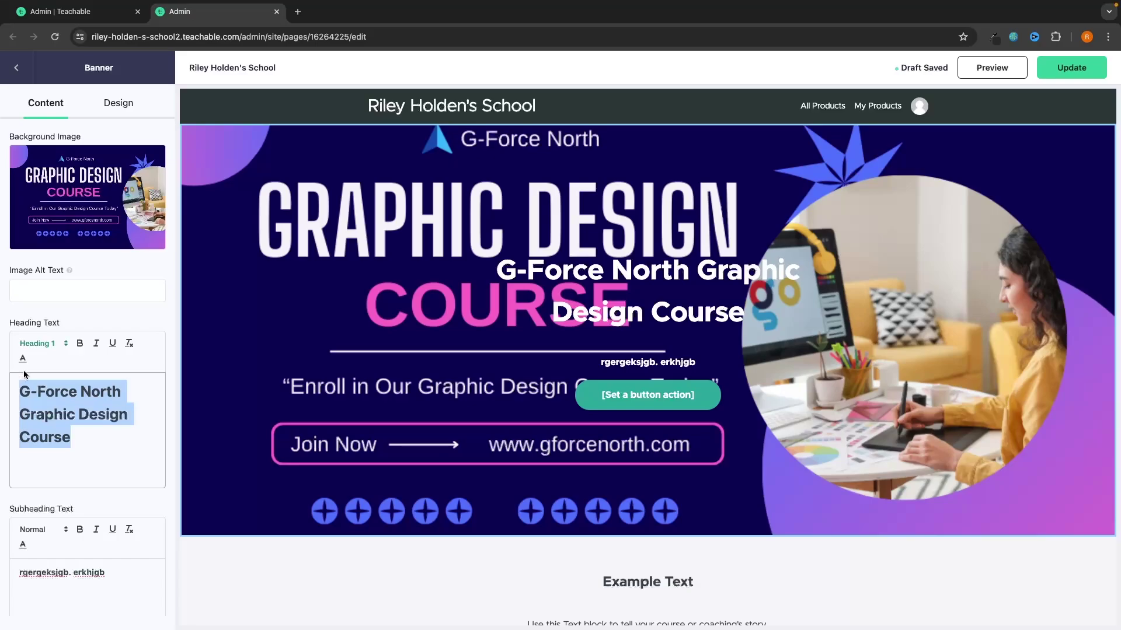
Clear the banner's heading and subheading text.
{"action": "key", "text": "BackSpace"}
{"action": "left_click_drag", "start_coordinate": [105, 573], "coordinate": [3, 565]}
{"action": "key", "text": "BackSpace"}
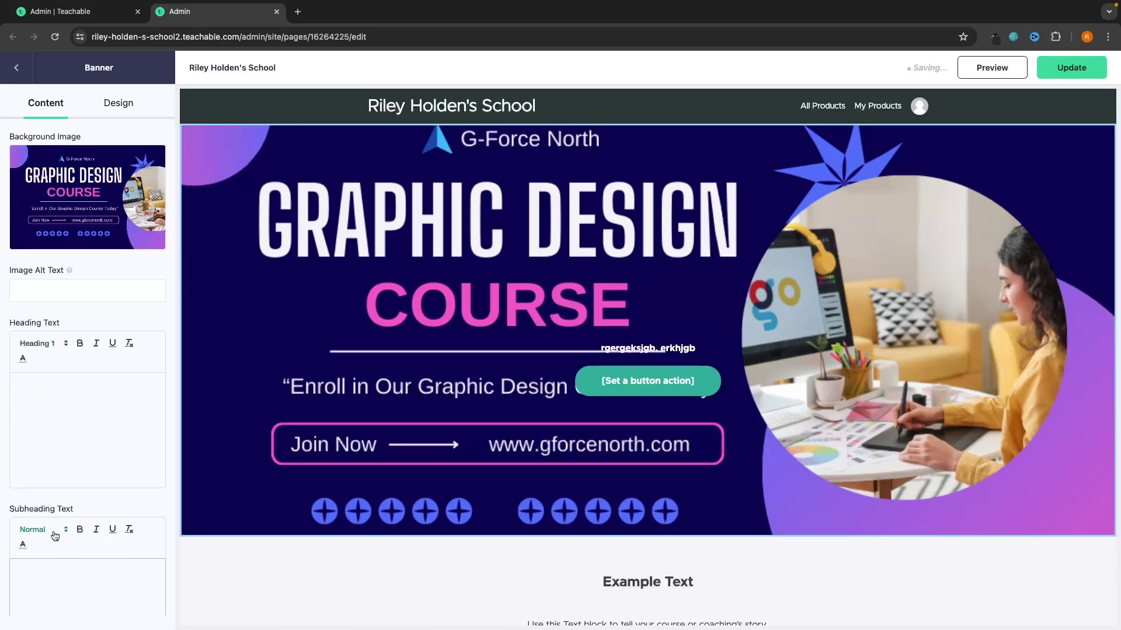
Make the banner button go to the checkout page with the text 'Buy Now'.
{"action": "scroll", "coordinate": [92, 407], "scroll_direction": "down", "scroll_amount": 5}
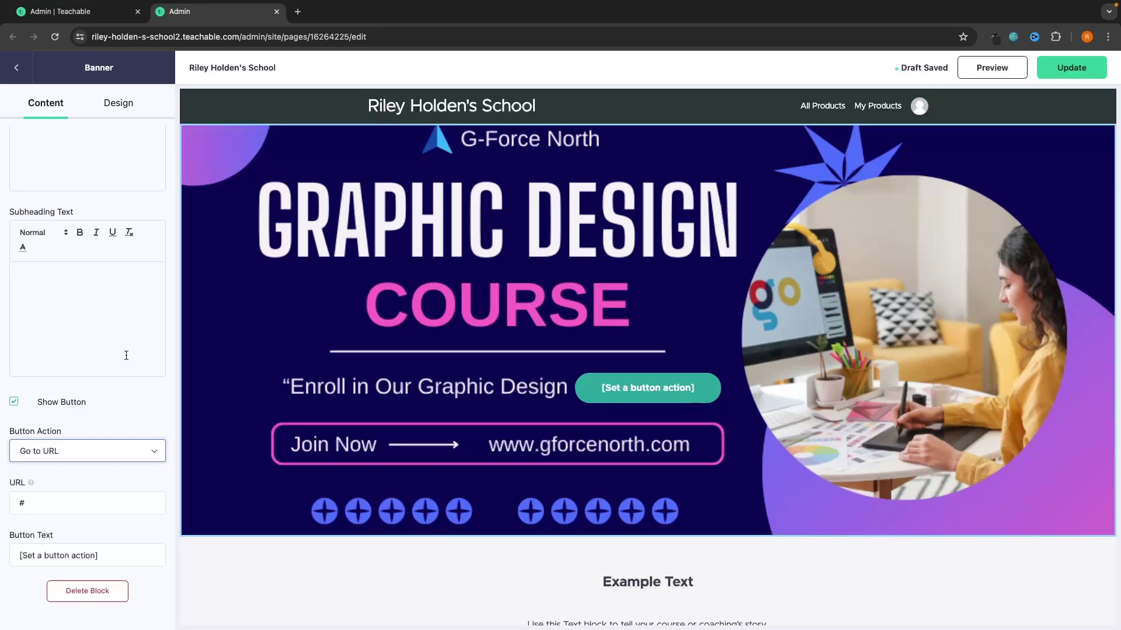
{"action": "left_click", "coordinate": [52, 450]}
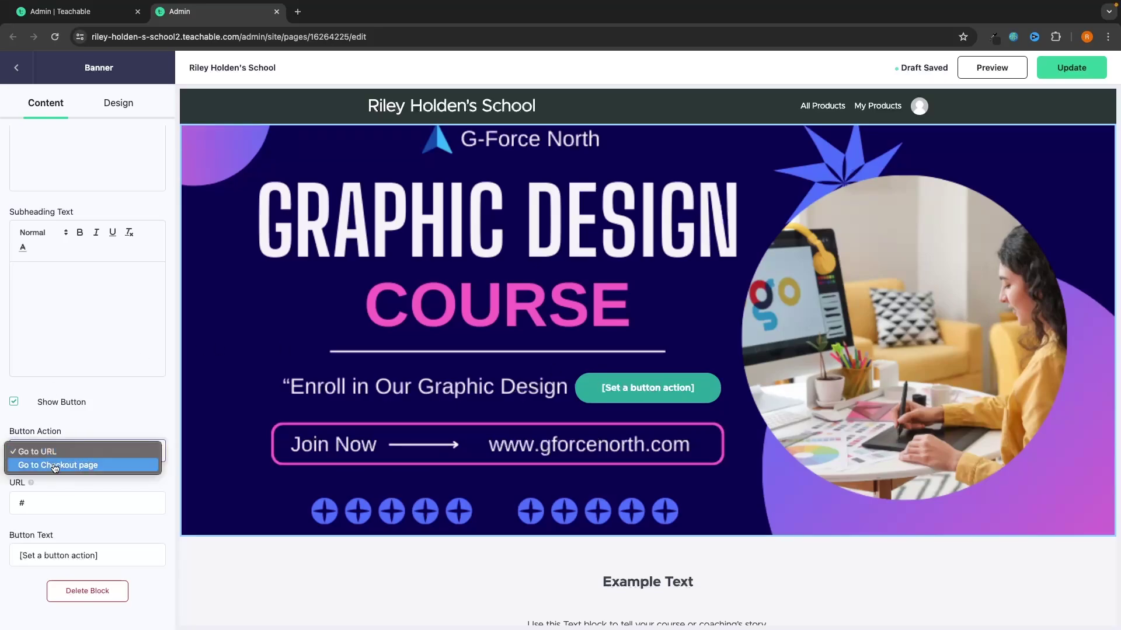
{"action": "left_click", "coordinate": [58, 467]}
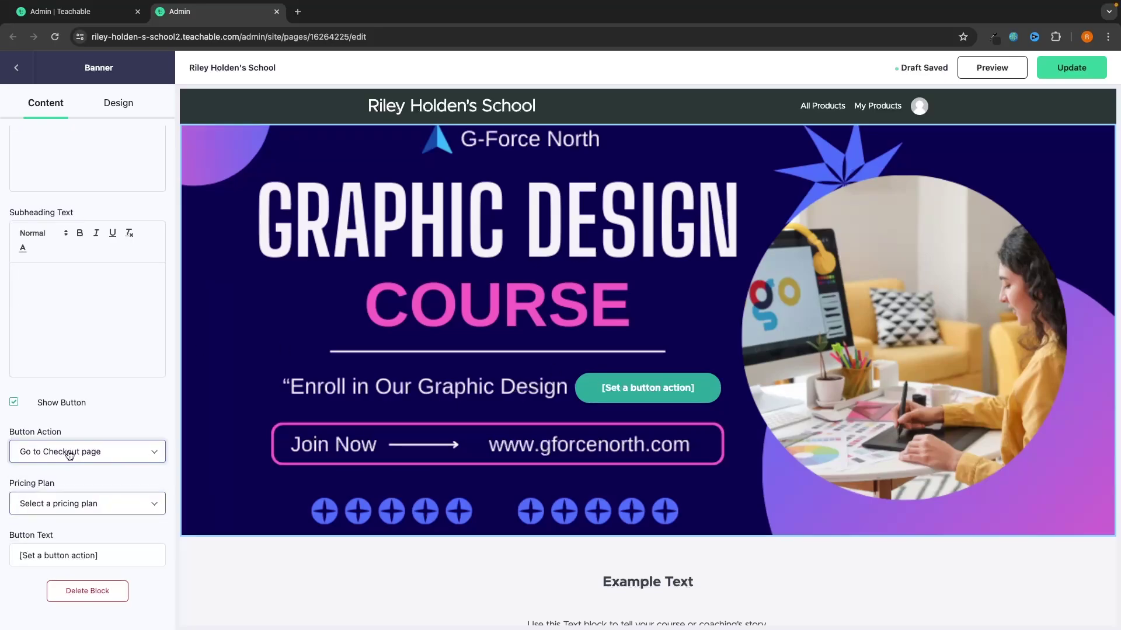
{"action": "left_click_drag", "start_coordinate": [99, 555], "coordinate": [5, 559]}
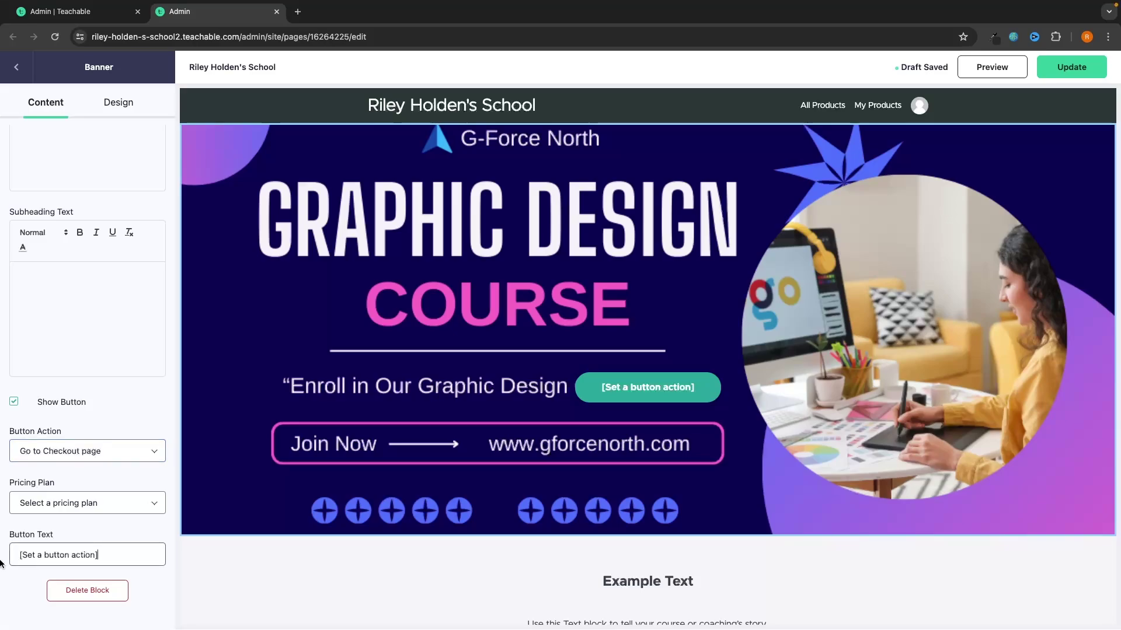
{"action": "type", "text": "Buy Now"}
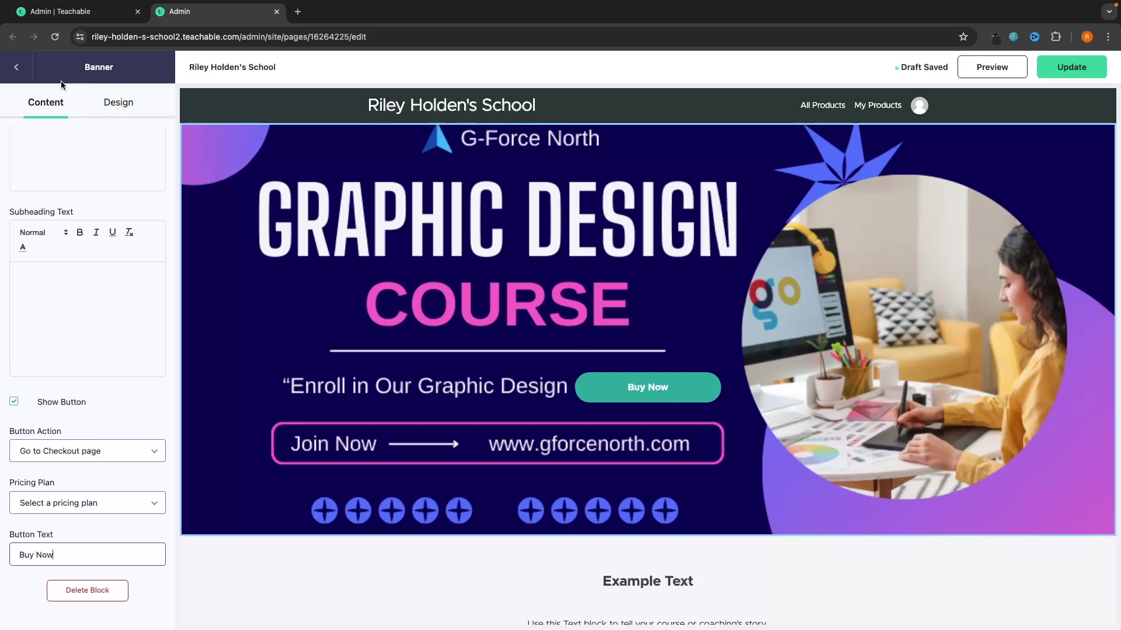
{"action": "left_click", "coordinate": [16, 66]}
Open the Example Text block and select all of its content.
{"action": "scroll", "coordinate": [472, 322], "scroll_direction": "down", "scroll_amount": 5}
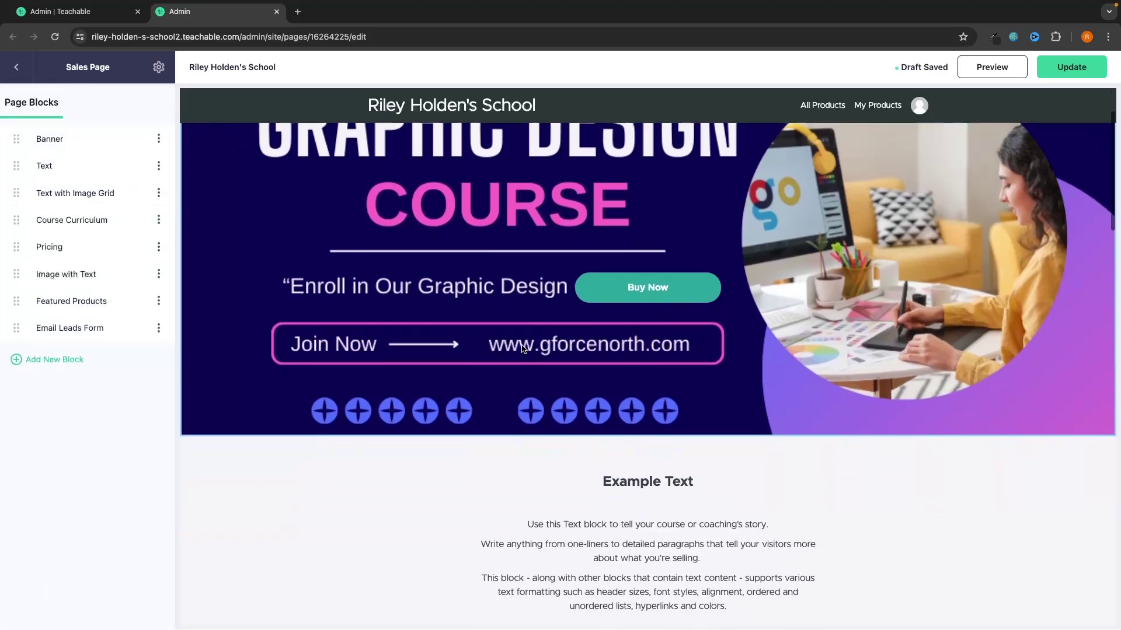
{"action": "left_click", "coordinate": [629, 307]}
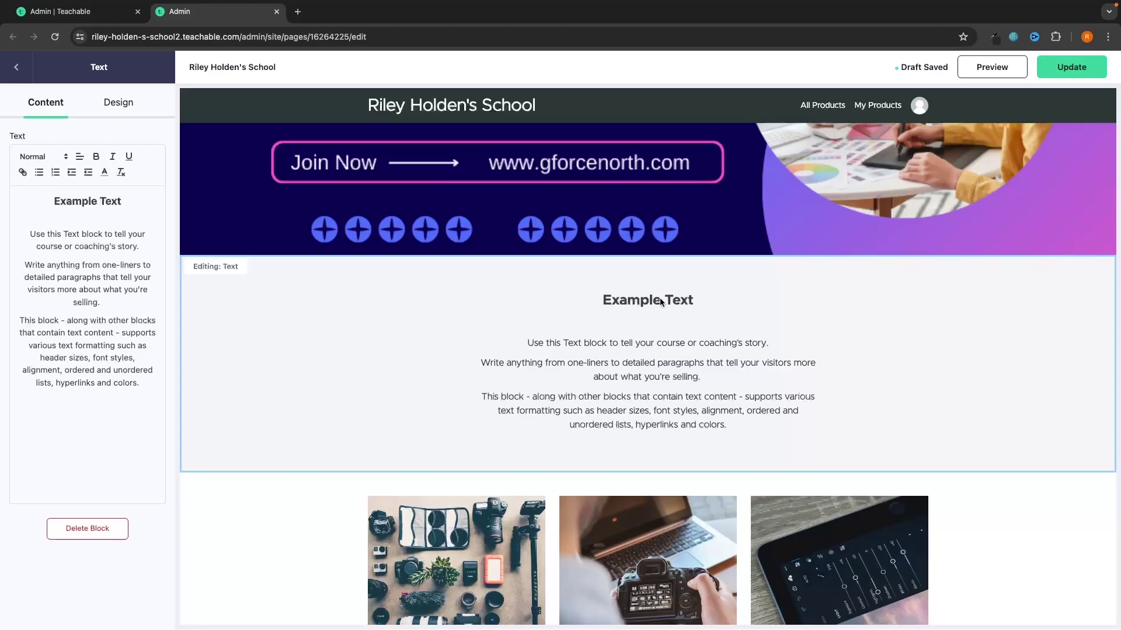
{"action": "key", "text": "super+a"}
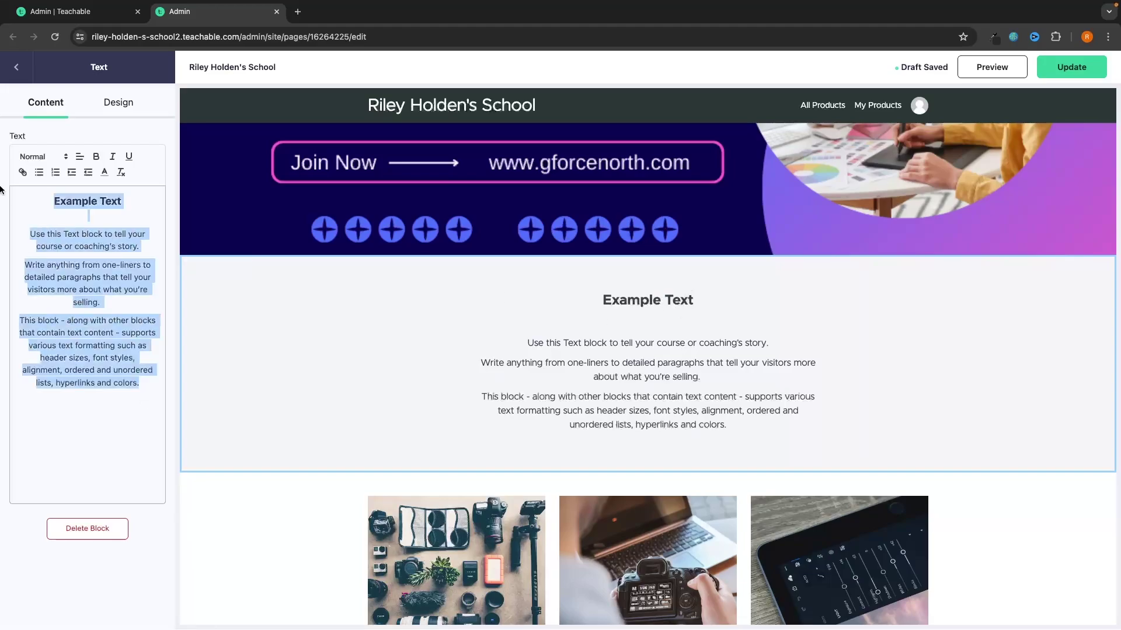
{"action": "scroll", "coordinate": [462, 338], "scroll_direction": "down", "scroll_amount": 5}
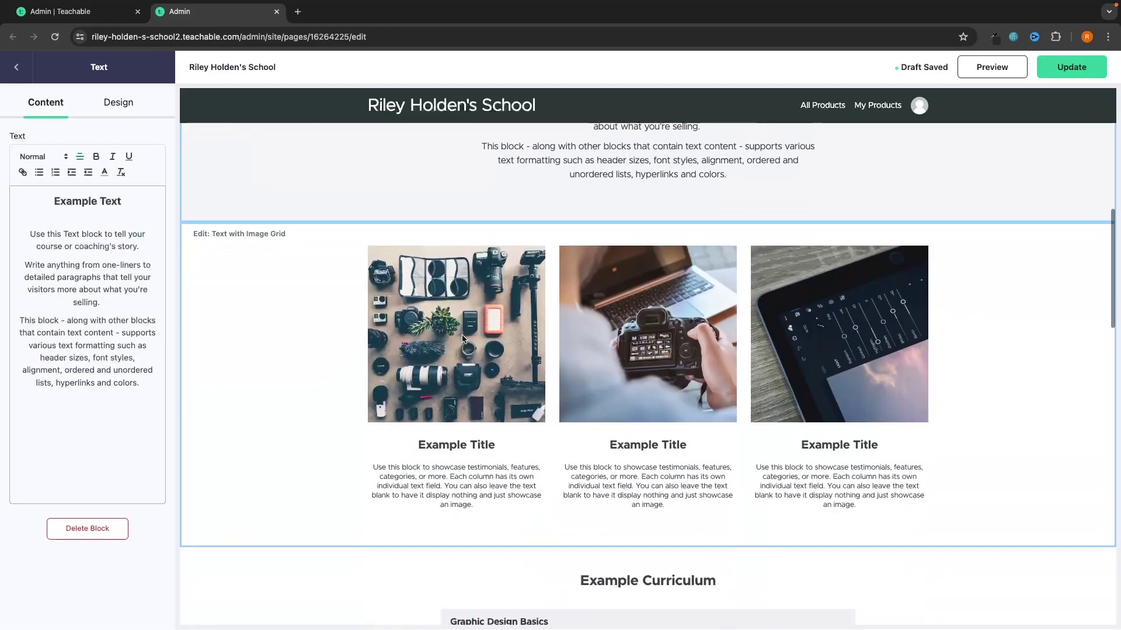
Open the image grid block and inspect its first image card.
{"action": "left_click", "coordinate": [462, 338]}
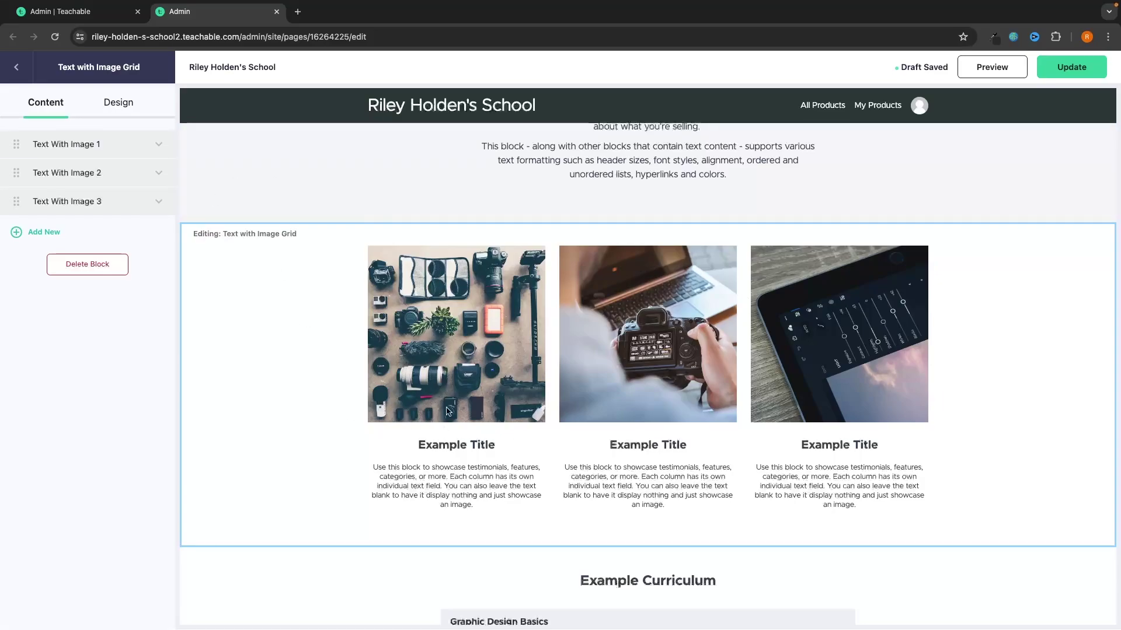
{"action": "left_click", "coordinate": [160, 145]}
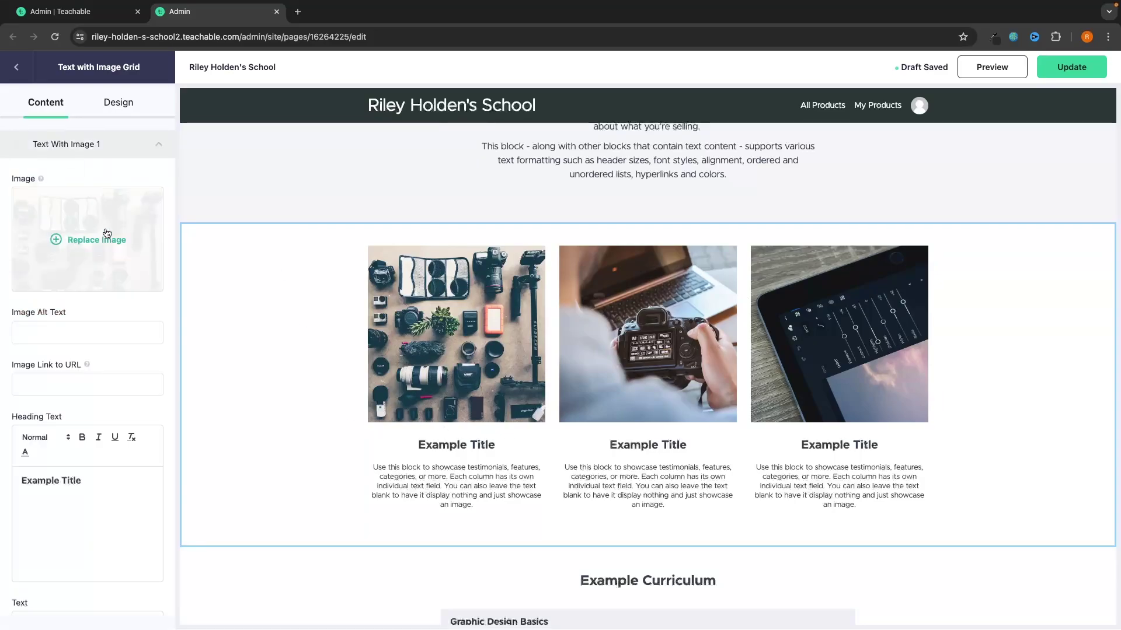
{"action": "scroll", "coordinate": [112, 244], "scroll_direction": "down", "scroll_amount": 1}
{"action": "scroll", "coordinate": [88, 269], "scroll_direction": "down", "scroll_amount": 1}
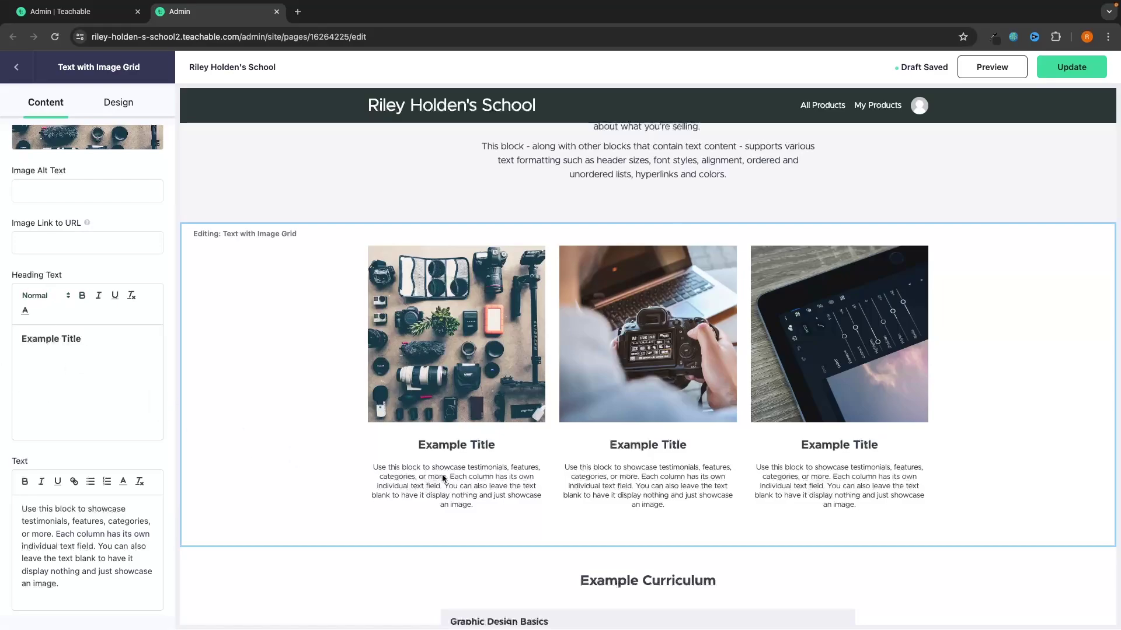
{"action": "scroll", "coordinate": [63, 455], "scroll_direction": "down", "scroll_amount": 2}
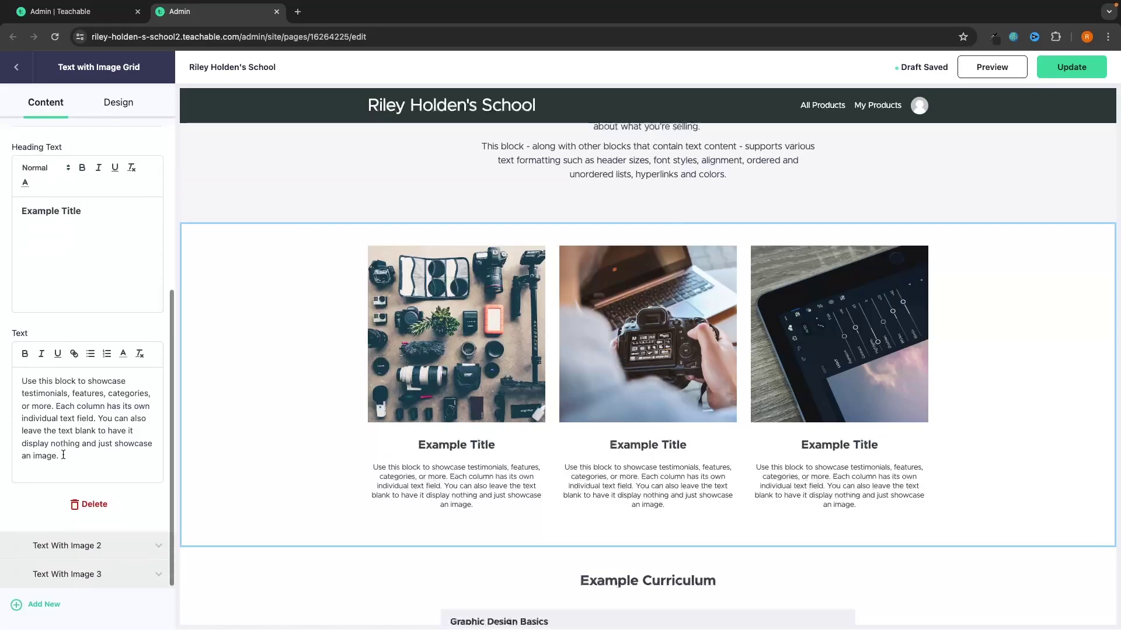
Reopen the image grid block and check its second and third image cards.
{"action": "left_click", "coordinate": [16, 66]}
{"action": "left_click", "coordinate": [80, 199]}
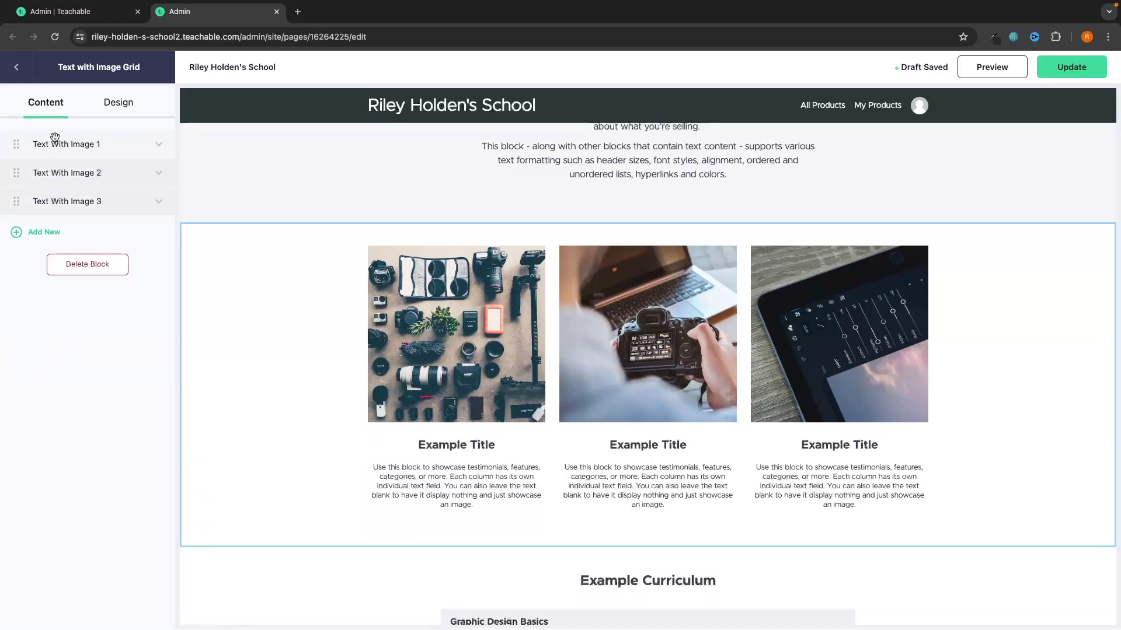
{"action": "left_click", "coordinate": [158, 176]}
{"action": "left_click", "coordinate": [157, 175]}
{"action": "left_click", "coordinate": [157, 201]}
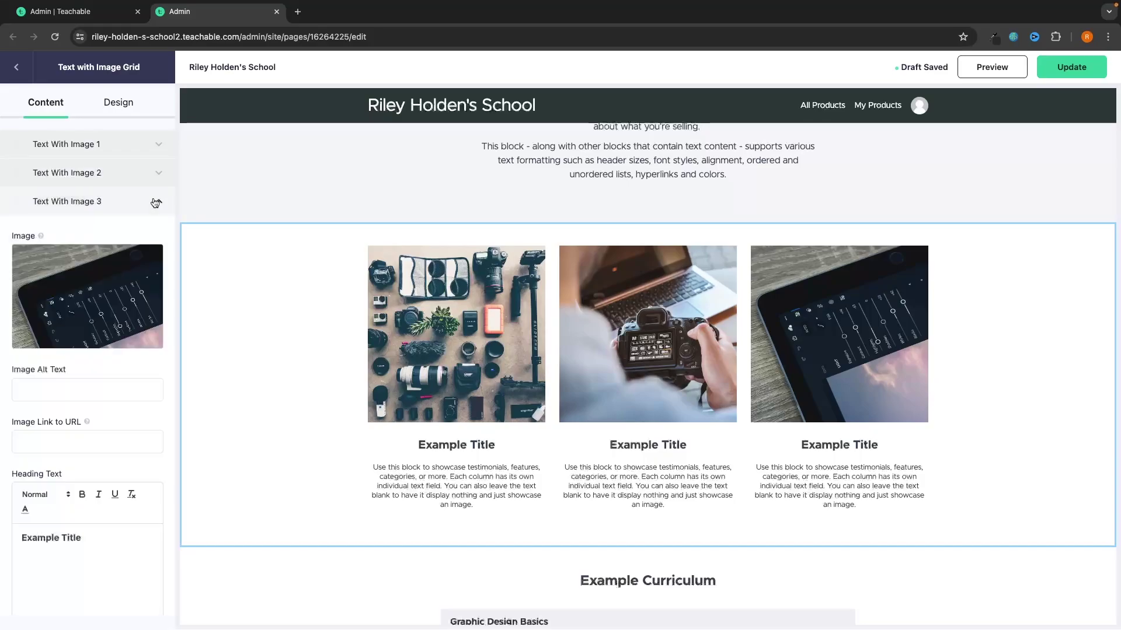
{"action": "left_click", "coordinate": [157, 202]}
{"action": "scroll", "coordinate": [350, 283], "scroll_direction": "down", "scroll_amount": 3}
{"action": "scroll", "coordinate": [350, 283], "scroll_direction": "down", "scroll_amount": 8}
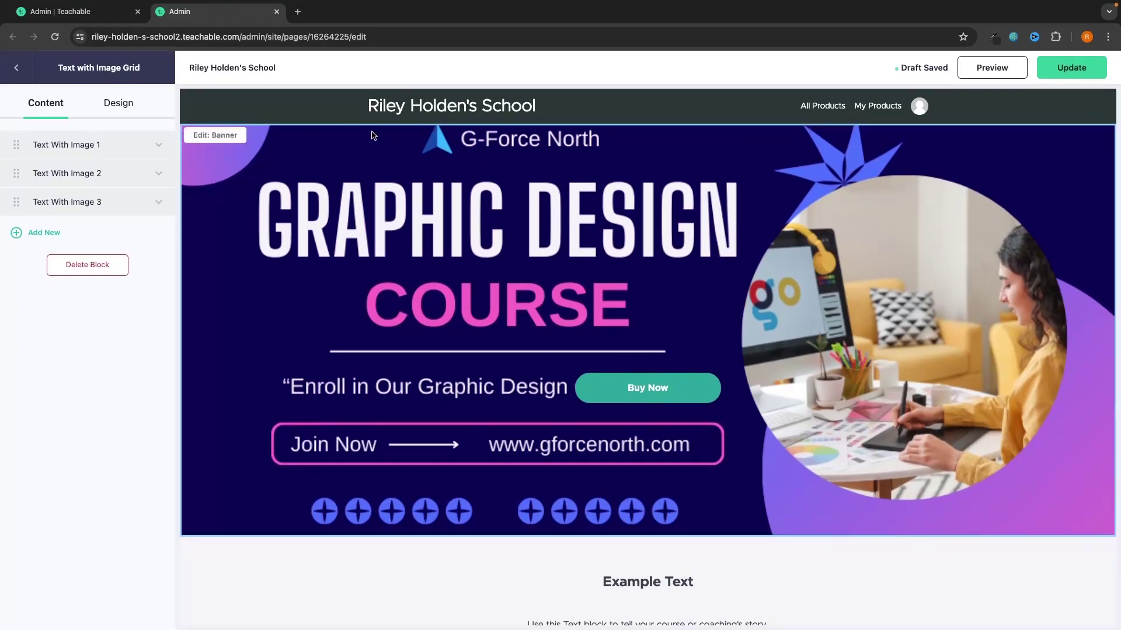
Publish the sales page updates and go back to the course's Pages list.
{"action": "left_click", "coordinate": [1074, 65]}
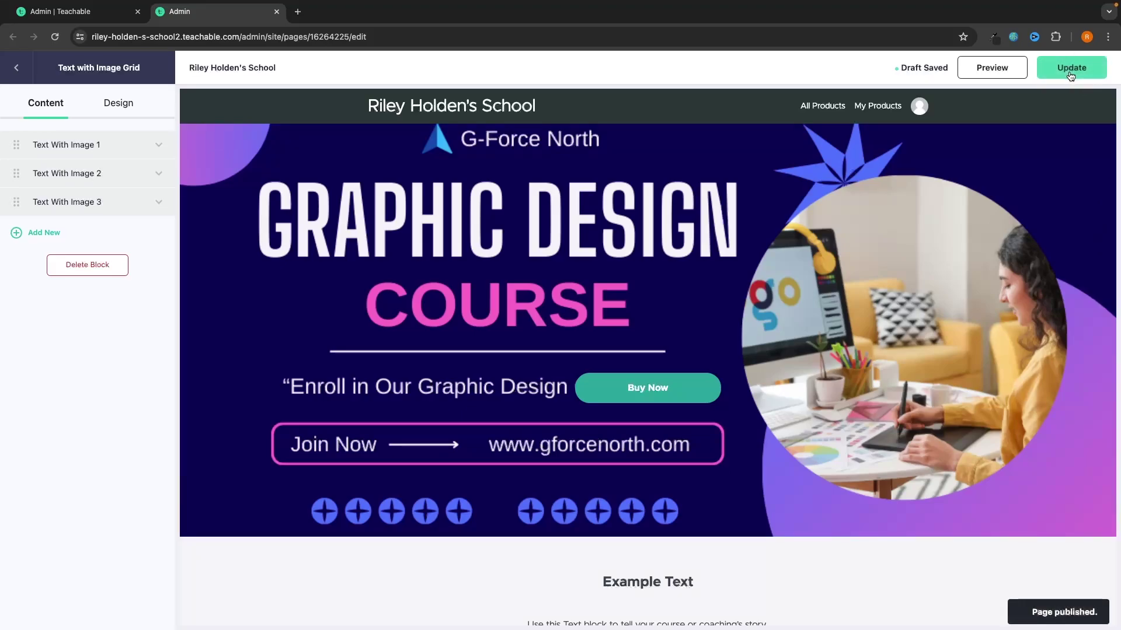
{"action": "left_click", "coordinate": [23, 79]}
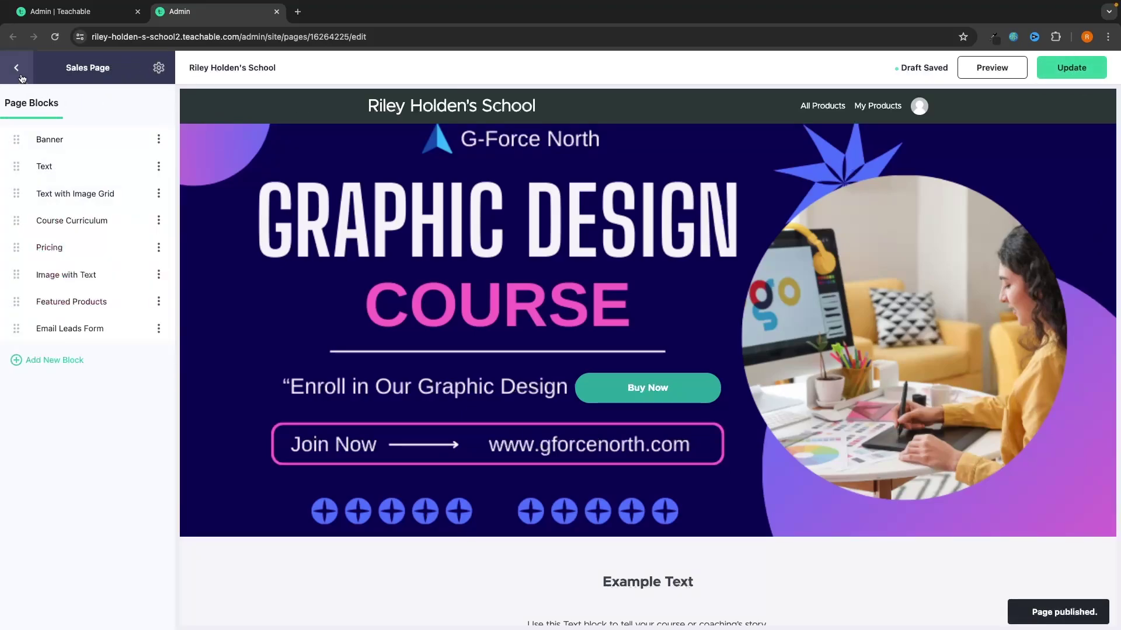
{"action": "left_click", "coordinate": [21, 77]}
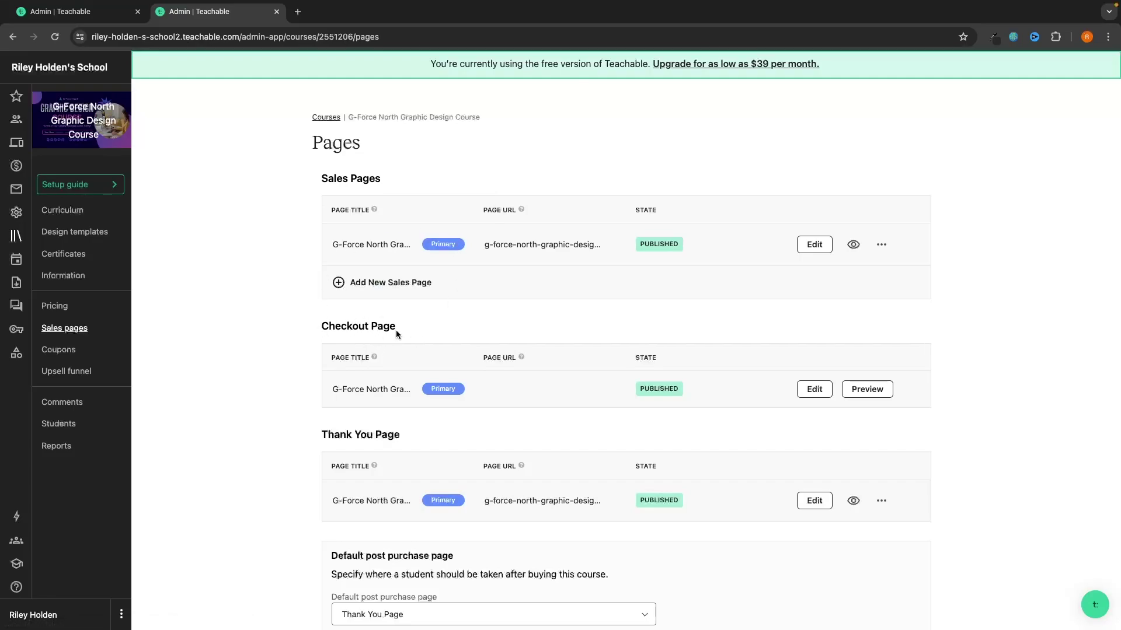
{"action": "left_click", "coordinate": [815, 389]}
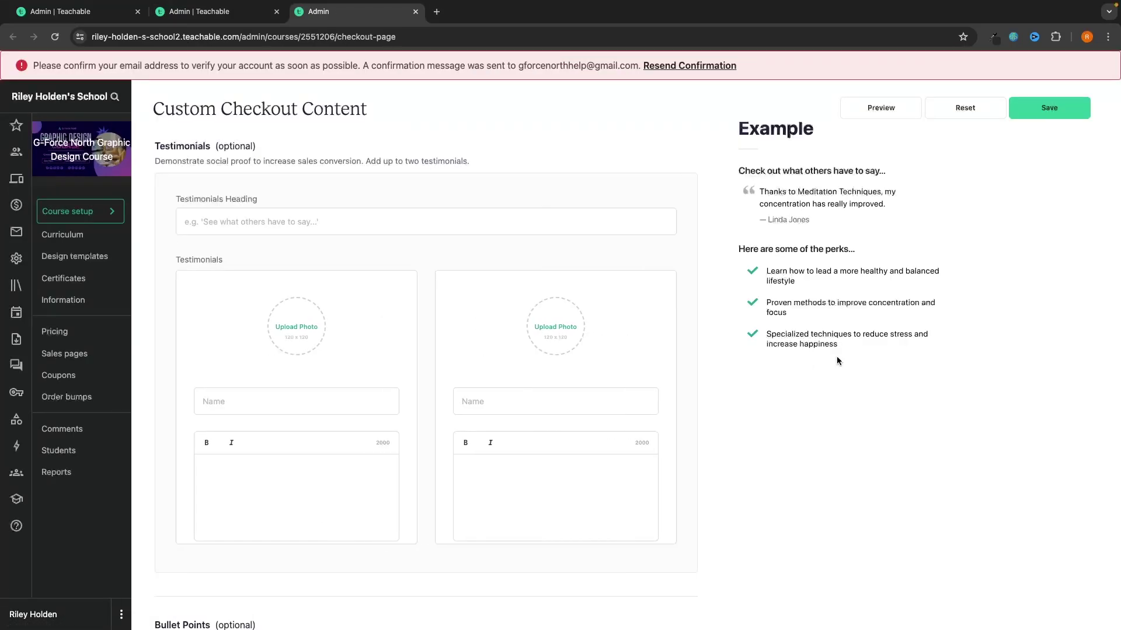
{"action": "scroll", "coordinate": [569, 253], "scroll_direction": "down", "scroll_amount": 8}
{"action": "scroll", "coordinate": [569, 252], "scroll_direction": "up", "scroll_amount": 8}
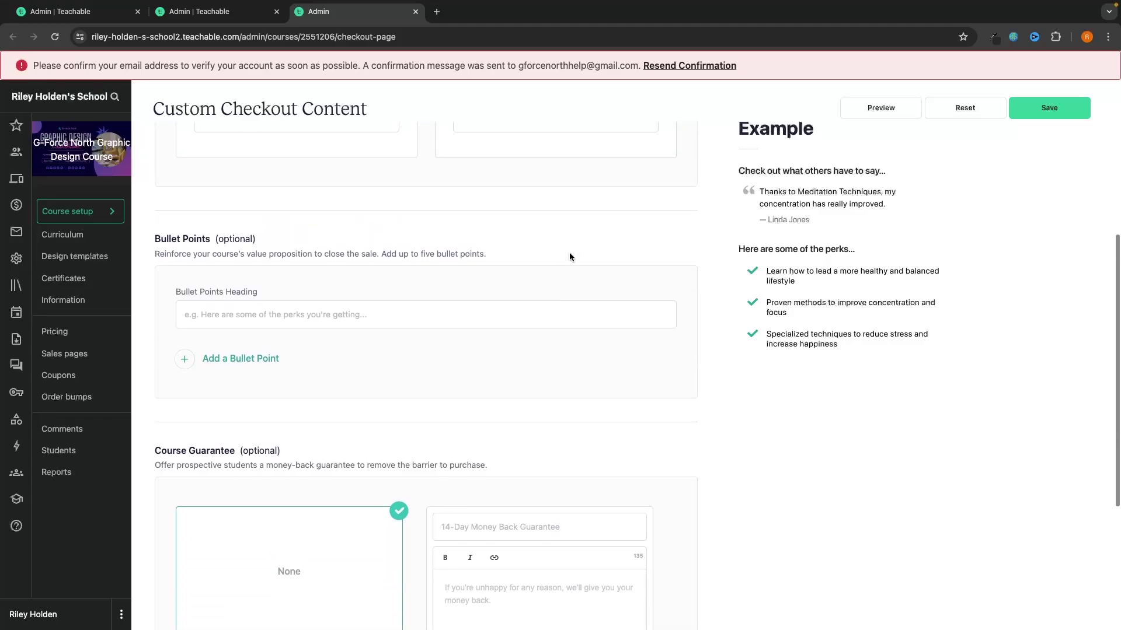
{"action": "scroll", "coordinate": [374, 406], "scroll_direction": "down", "scroll_amount": 12}
{"action": "scroll", "coordinate": [375, 407], "scroll_direction": "up", "scroll_amount": 10}
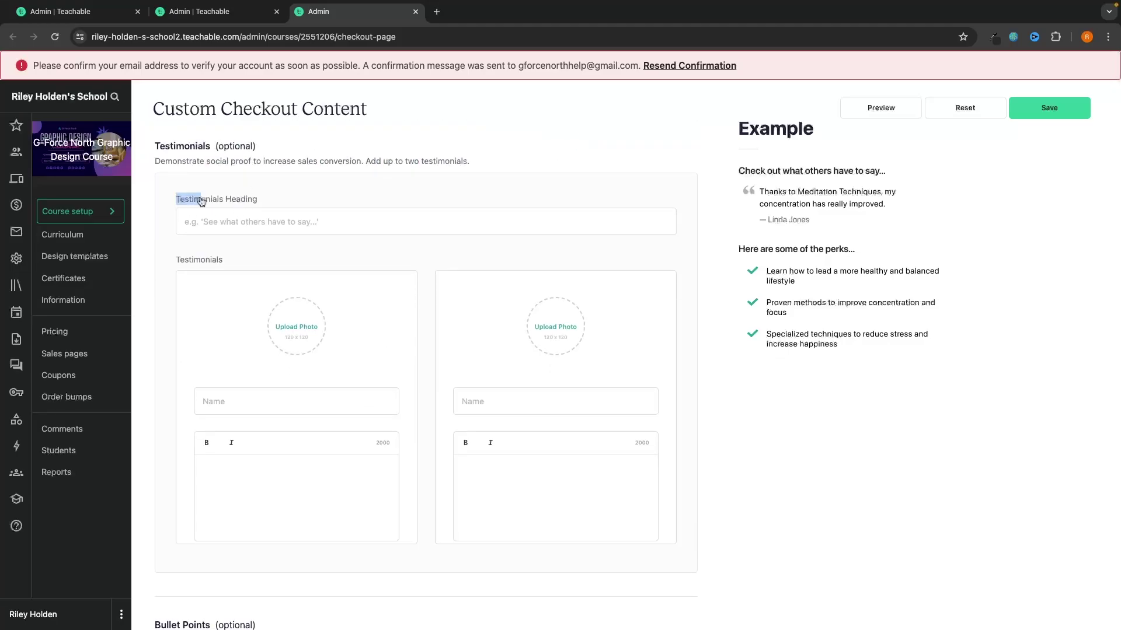
{"action": "left_click_drag", "start_coordinate": [201, 201], "coordinate": [307, 201]}
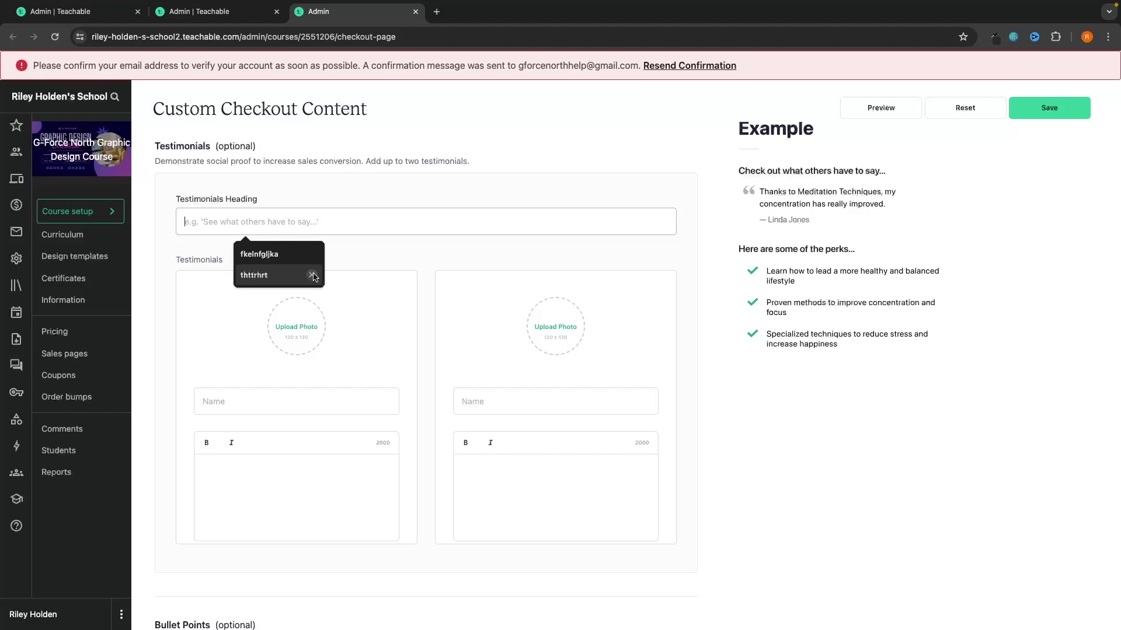
{"action": "left_click", "coordinate": [313, 277]}
{"action": "scroll", "coordinate": [436, 272], "scroll_direction": "down", "scroll_amount": 5}
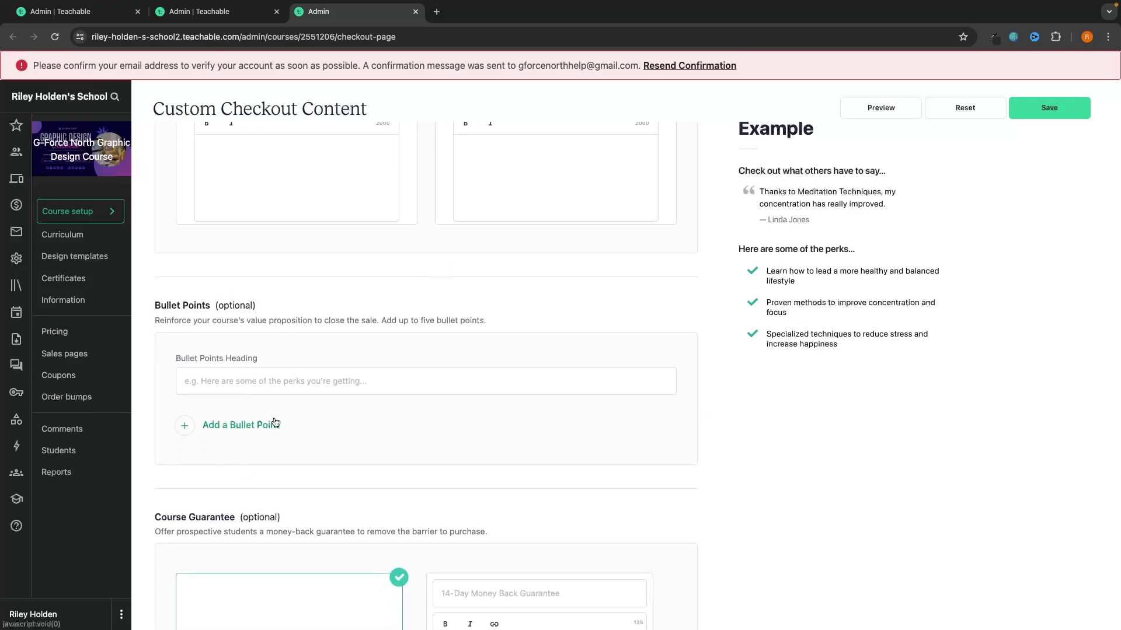
{"action": "scroll", "coordinate": [275, 425], "scroll_direction": "up", "scroll_amount": 5}
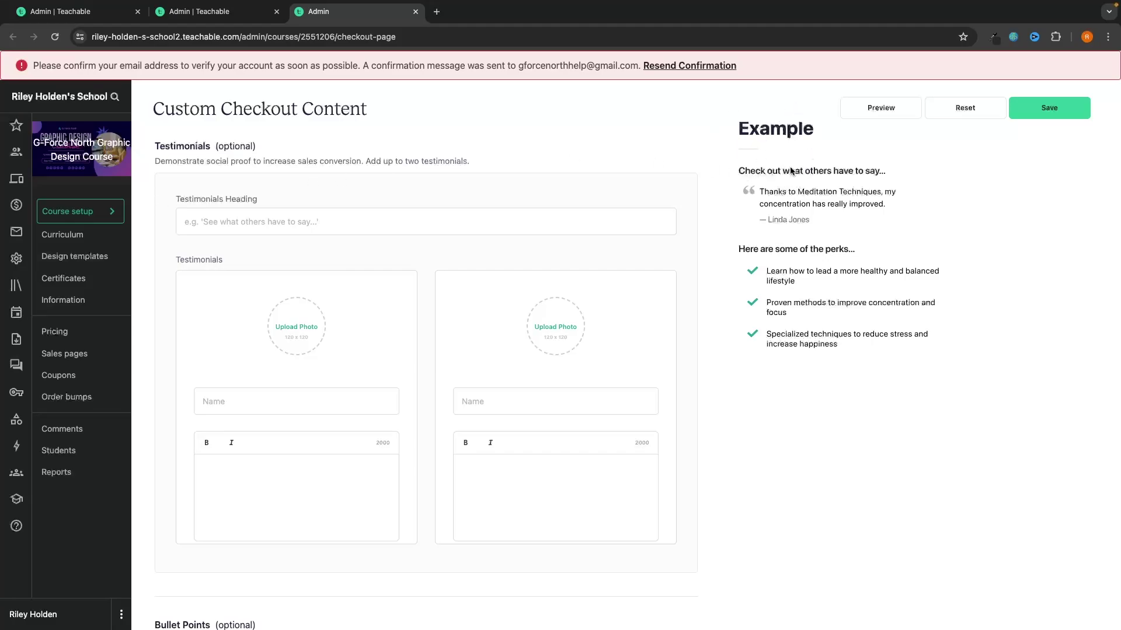
{"action": "left_click", "coordinate": [427, 229]}
{"action": "type", "text": "C"}
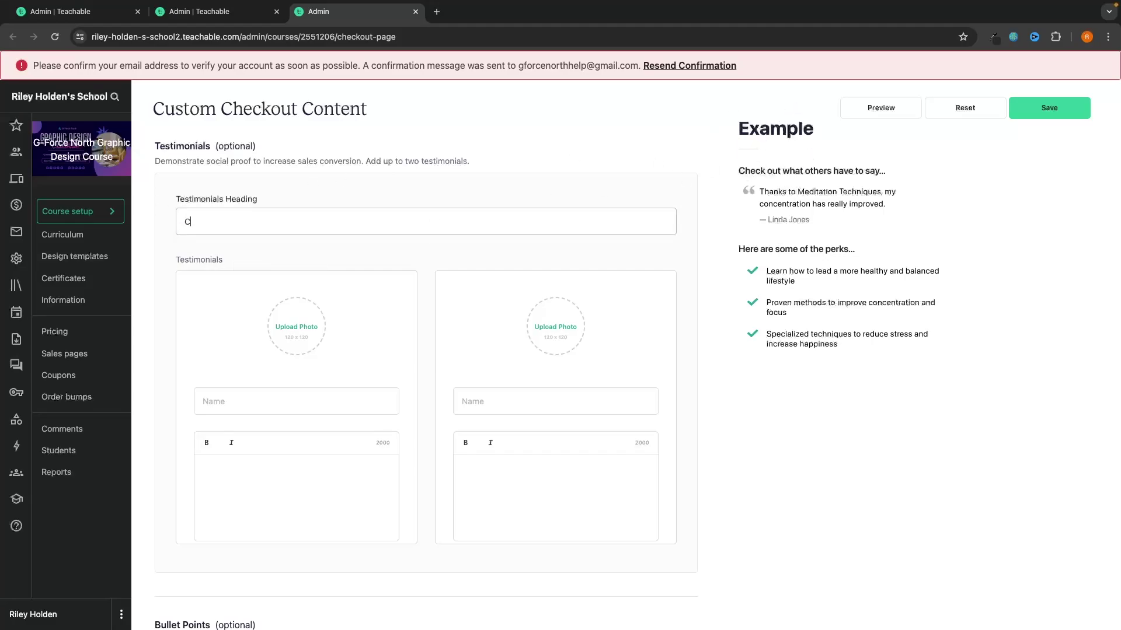
{"action": "type", "text": "heck out what others have to say..."}
{"action": "scroll", "coordinate": [424, 329], "scroll_direction": "down", "scroll_amount": 1}
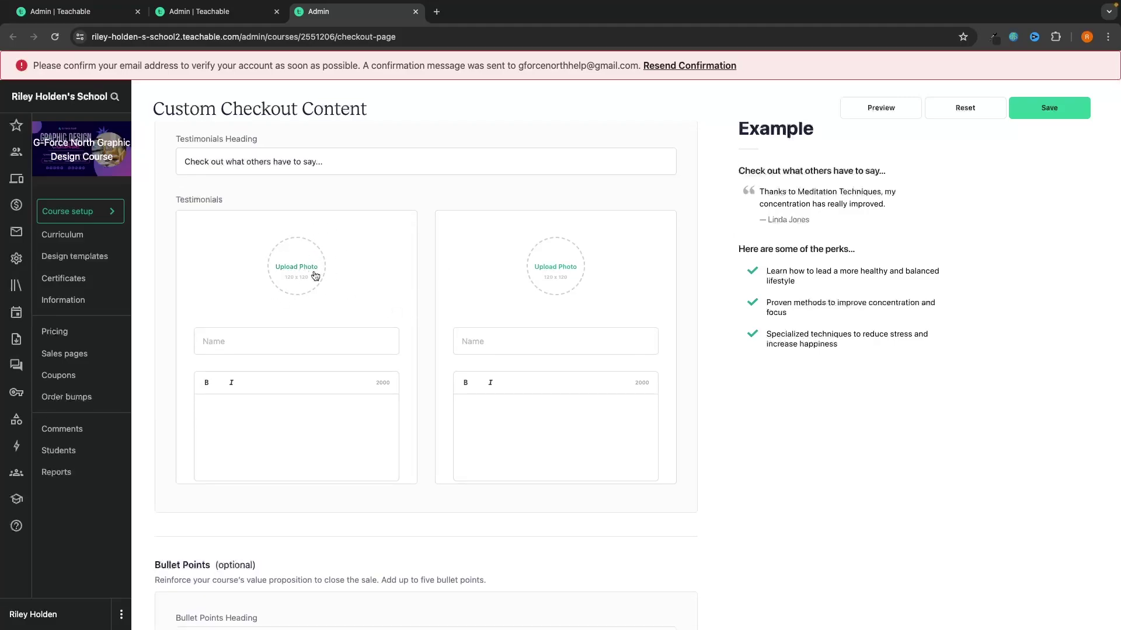
{"action": "left_click", "coordinate": [231, 341]}
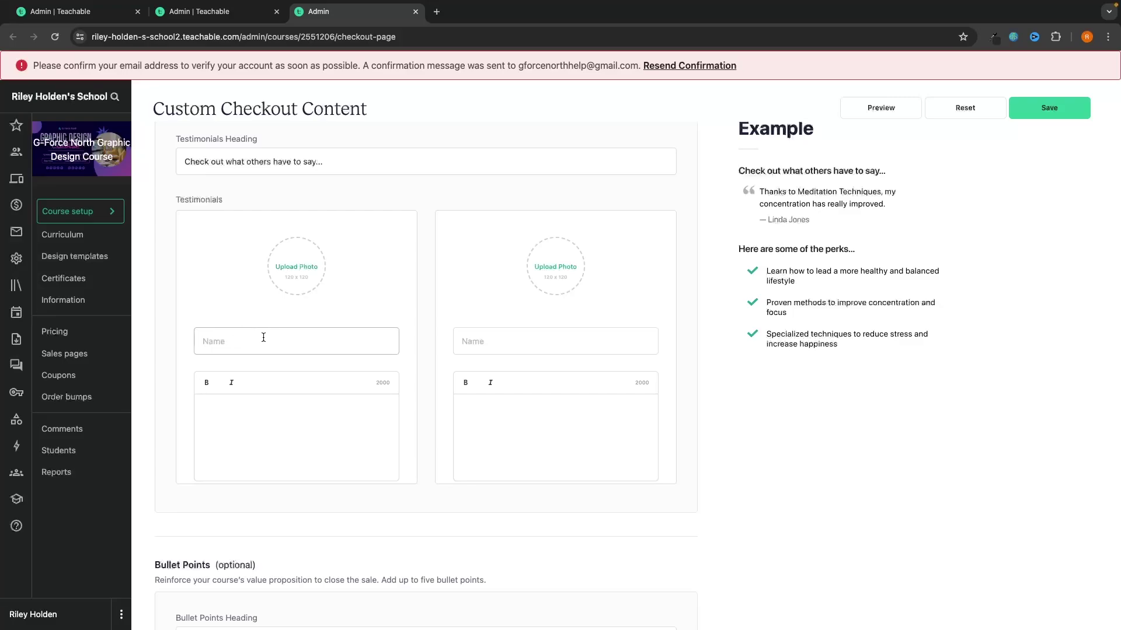
{"action": "scroll", "coordinate": [263, 337], "scroll_direction": "down", "scroll_amount": 1}
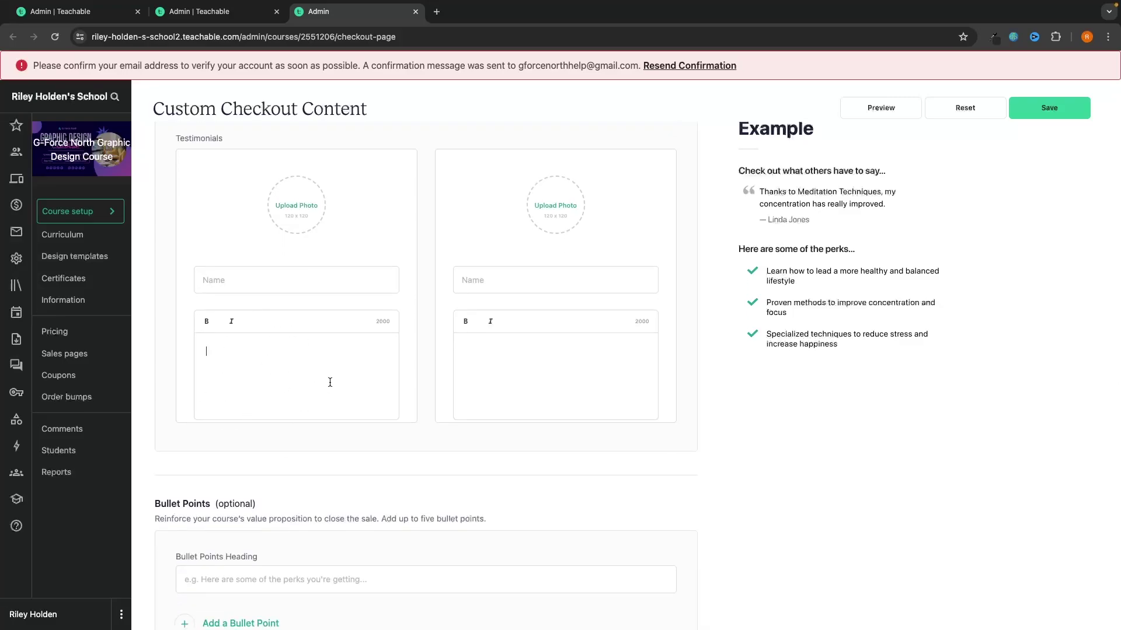
{"action": "scroll", "coordinate": [329, 382], "scroll_direction": "down", "scroll_amount": 4}
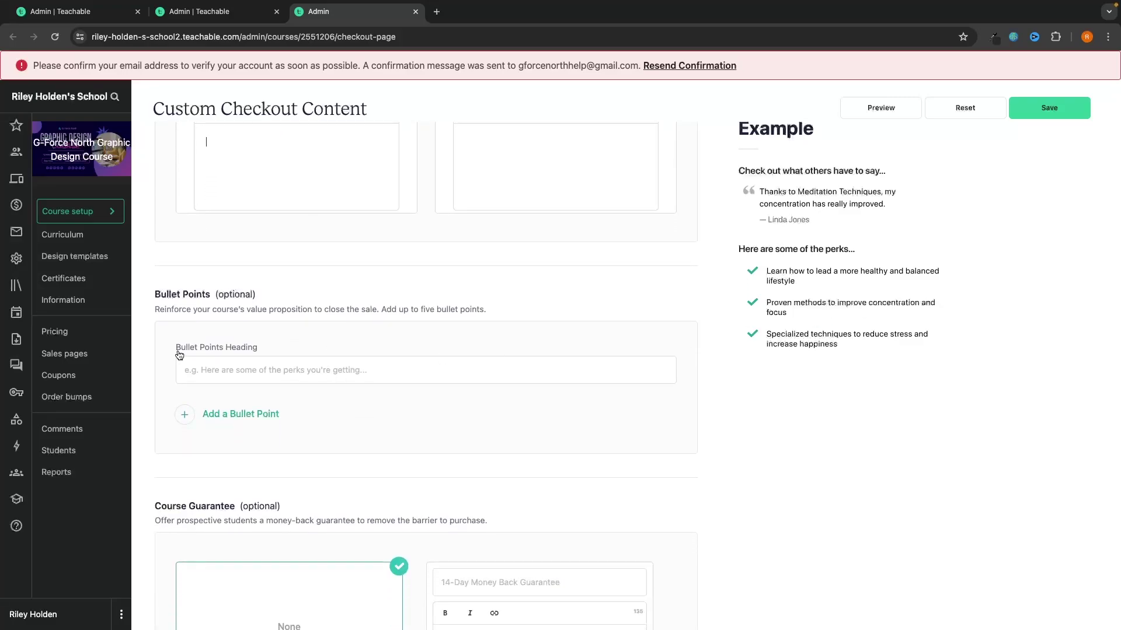
Add the heading 'Here are some of the perks' and a first bullet about signing your first design client.
{"action": "left_click", "coordinate": [314, 367]}
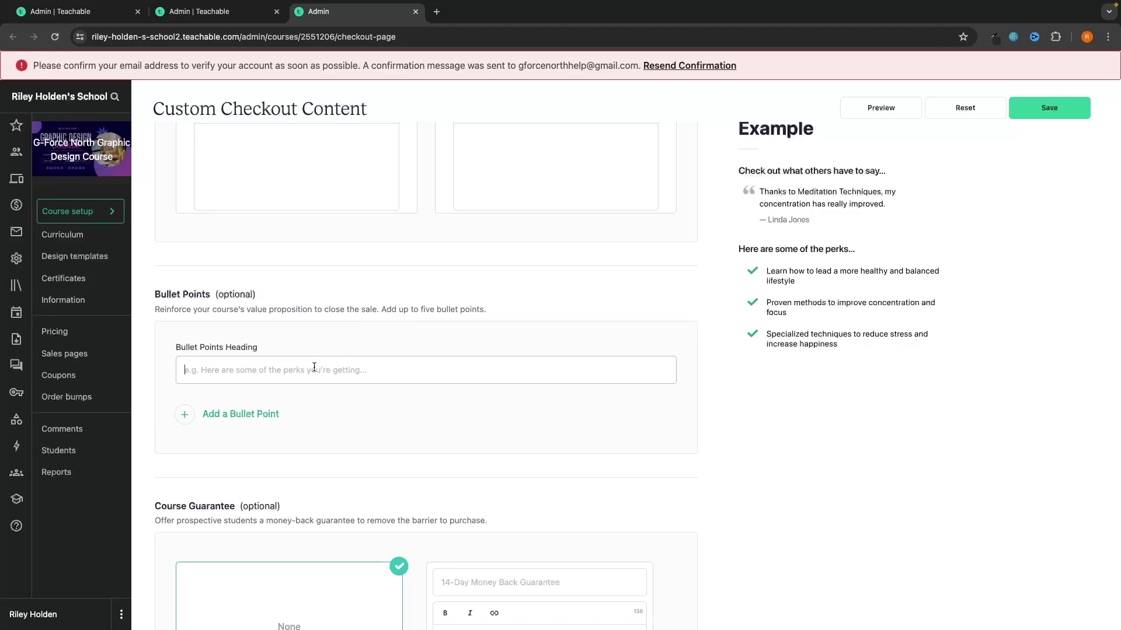
{"action": "type", "text": "Hre"}
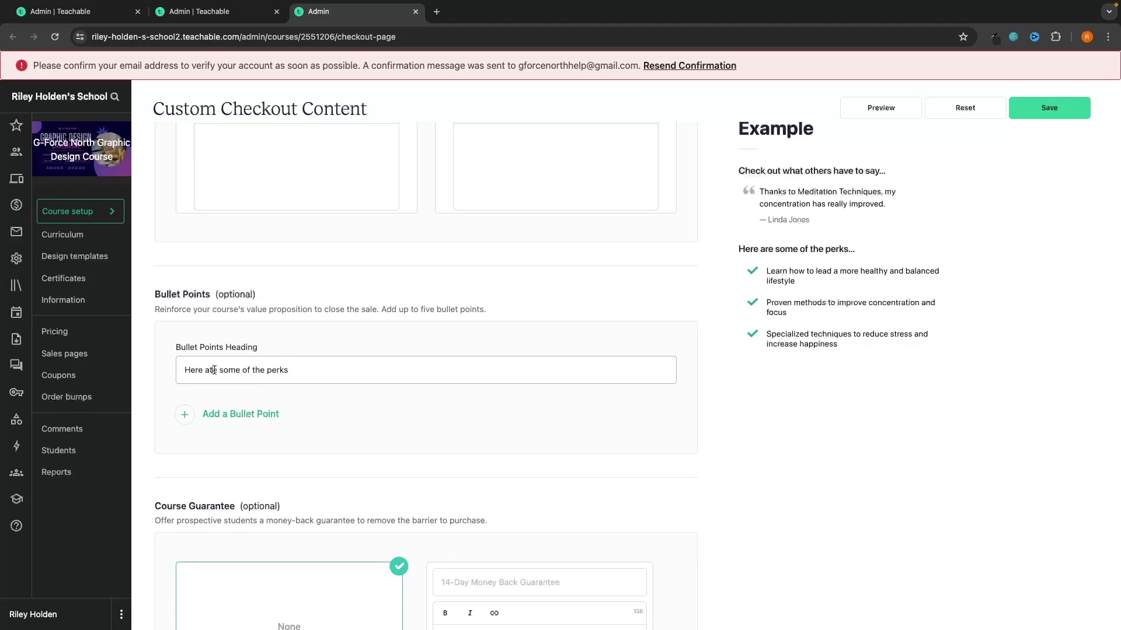
{"action": "left_click", "coordinate": [222, 413]}
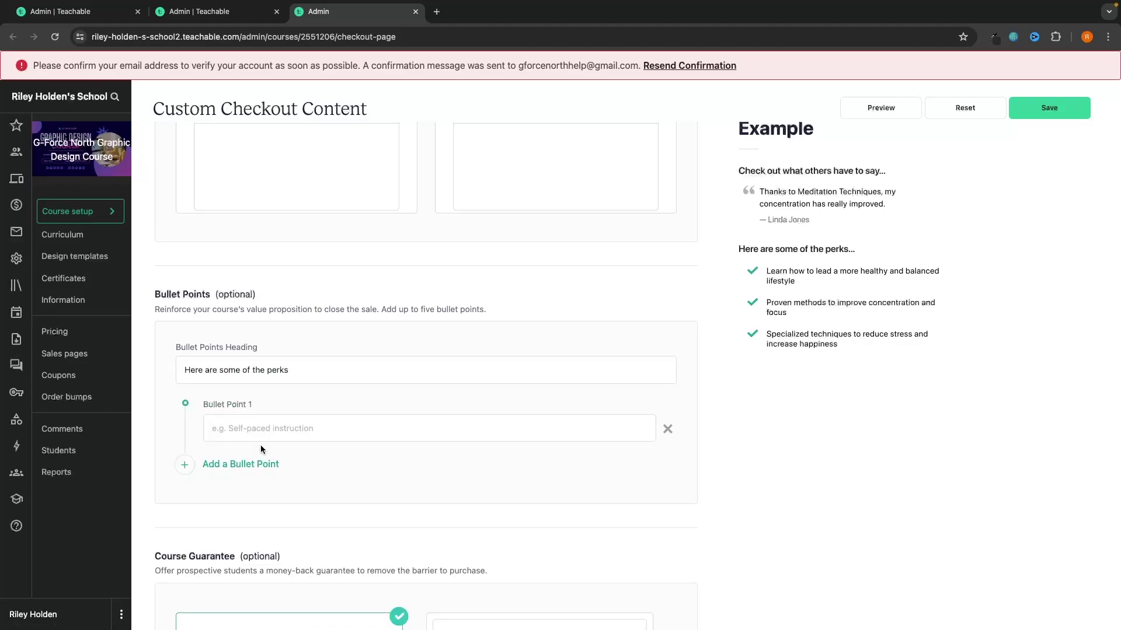
{"action": "left_click", "coordinate": [341, 429]}
{"action": "scroll", "coordinate": [396, 422], "scroll_direction": "down", "scroll_amount": 1}
{"action": "type", "text": "Learn how to sign your first graphic design clinet"}
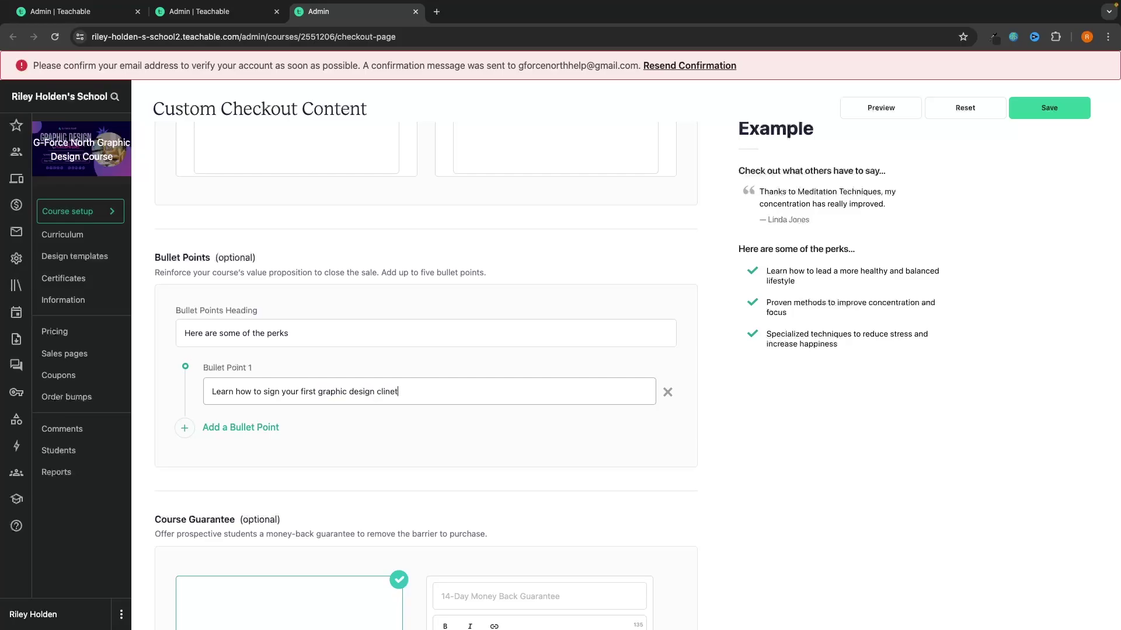
{"action": "scroll", "coordinate": [316, 289], "scroll_direction": "down", "scroll_amount": 5}
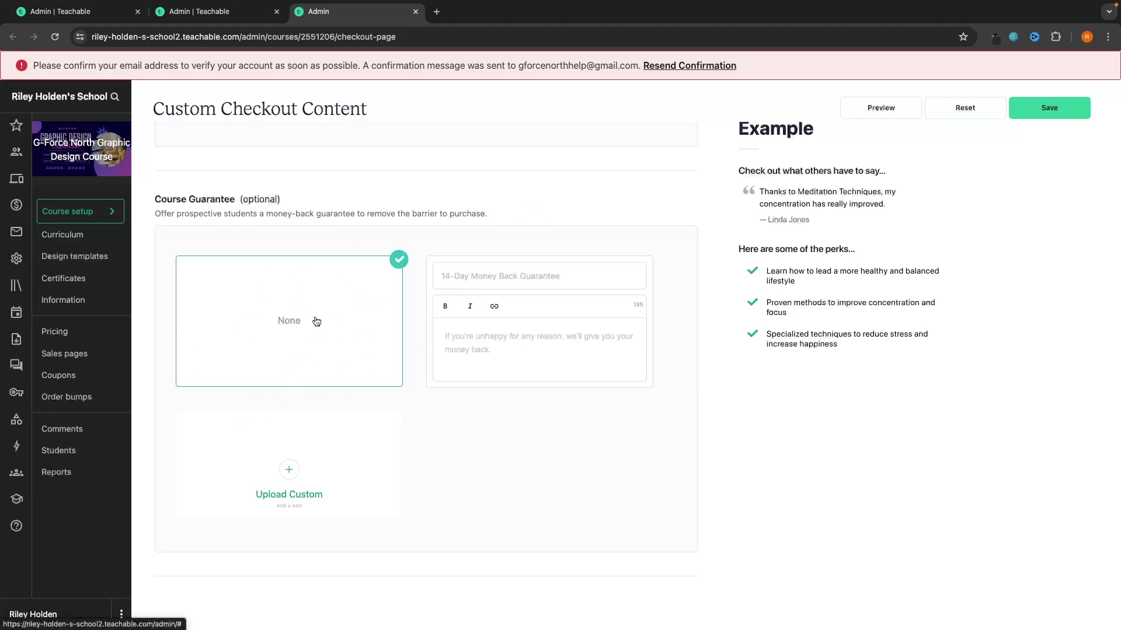
Change the money-back guarantee from 14 to 30 days and save the checkout page.
{"action": "left_click", "coordinate": [558, 276]}
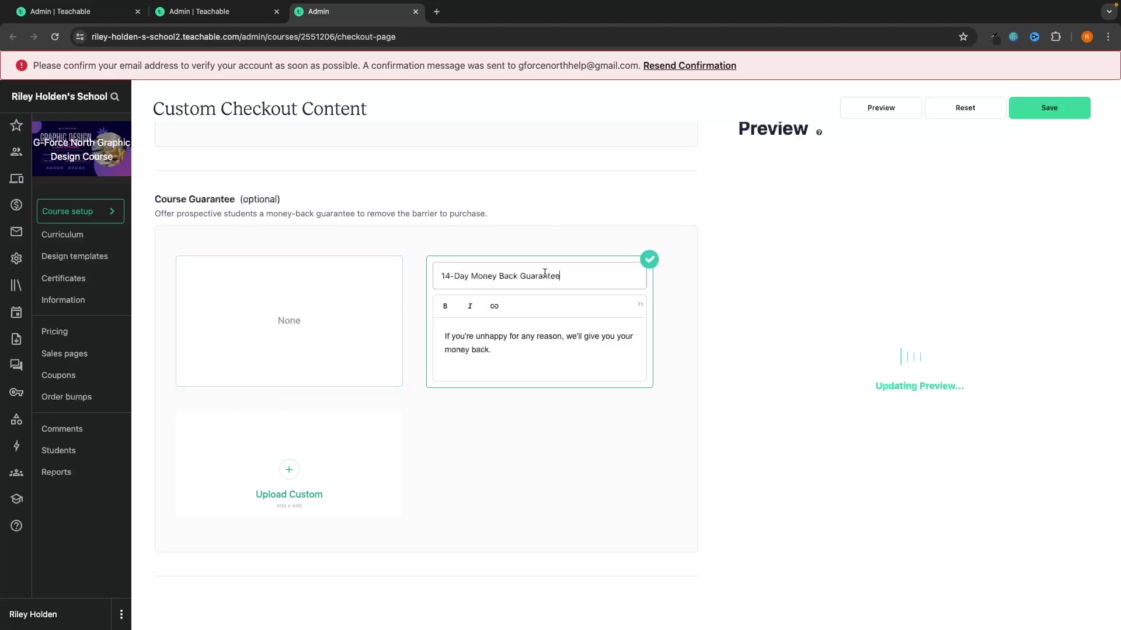
{"action": "double_click", "coordinate": [447, 274]}
{"action": "type", "text": "30"}
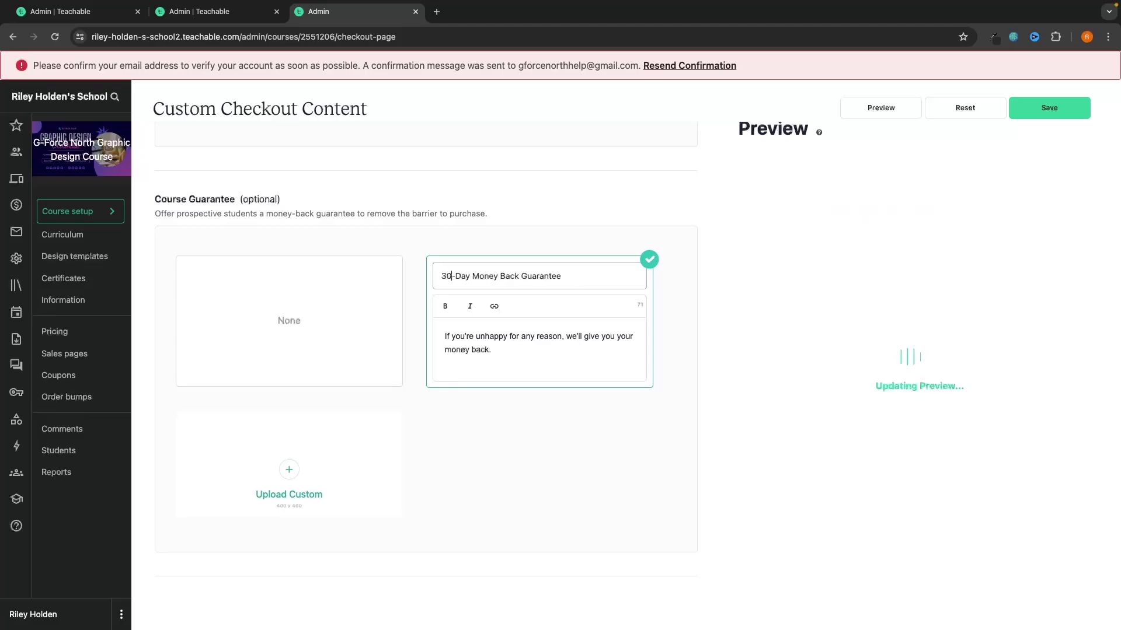
{"action": "scroll", "coordinate": [569, 241], "scroll_direction": "up", "scroll_amount": 10}
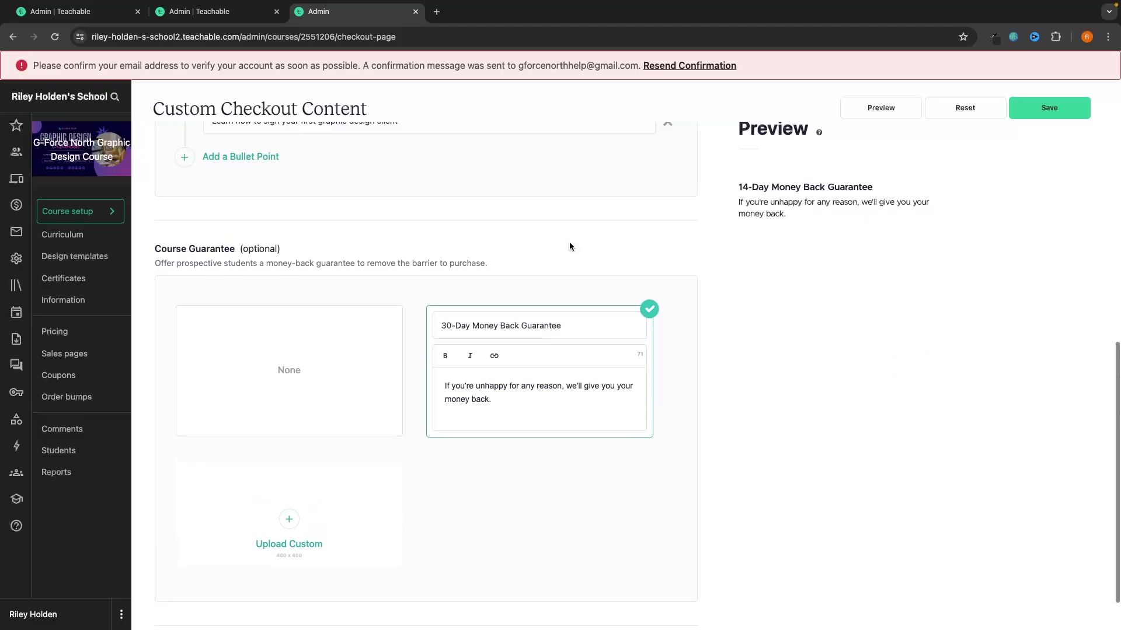
{"action": "scroll", "coordinate": [399, 311], "scroll_direction": "down", "scroll_amount": 1}
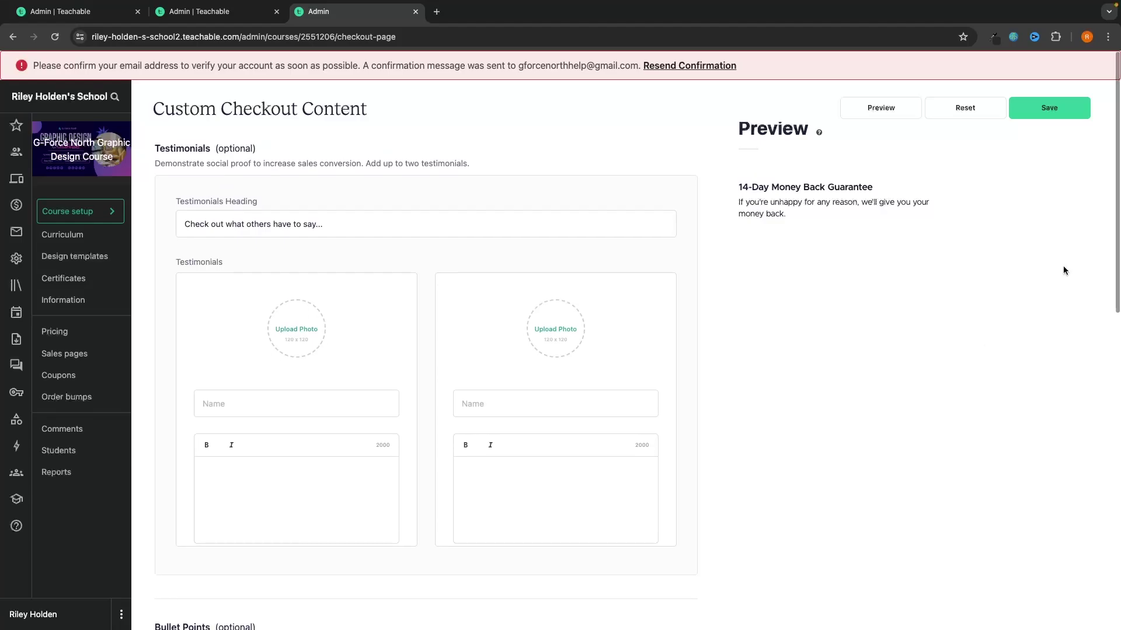
{"action": "left_click", "coordinate": [1058, 113]}
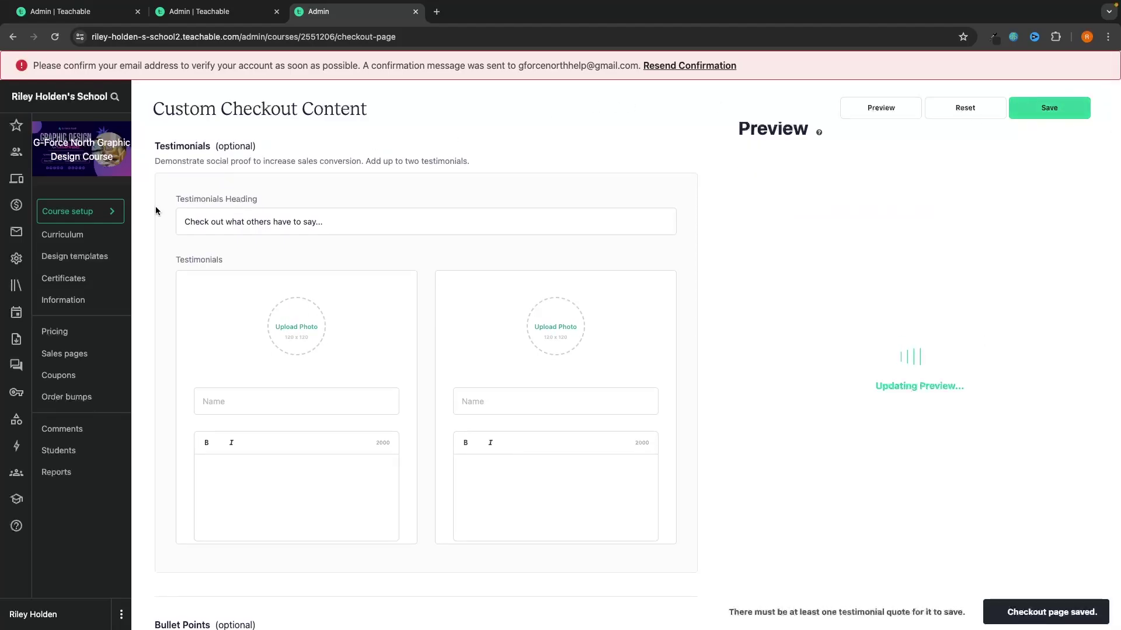
Return to the course's pages list and view the published Thank You Page.
{"action": "left_click", "coordinate": [52, 361]}
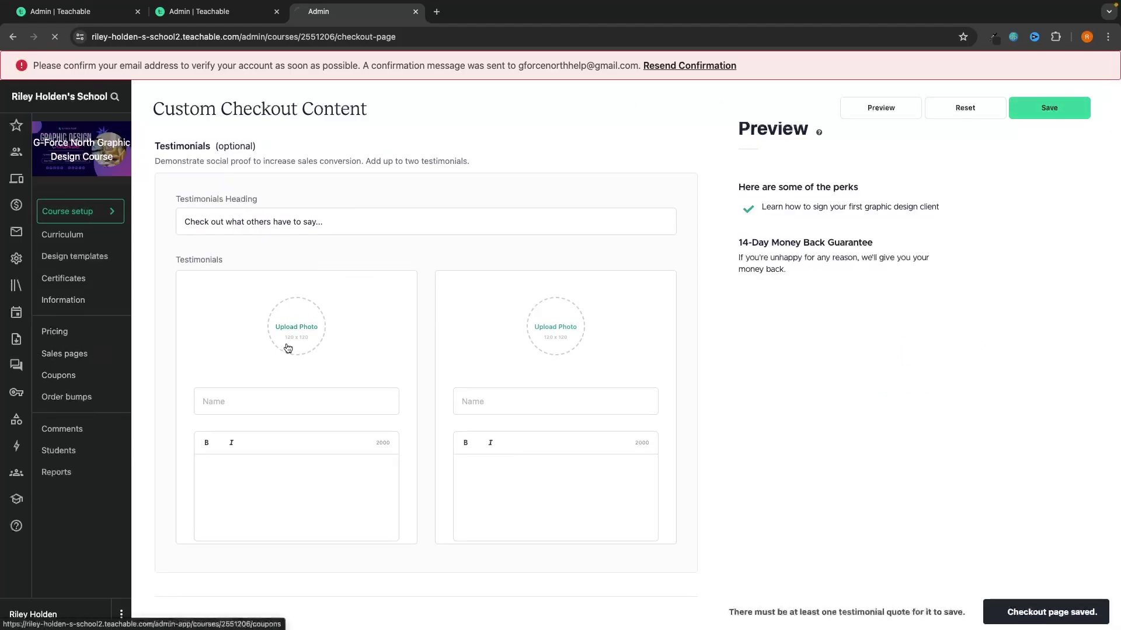
{"action": "scroll", "coordinate": [386, 416], "scroll_direction": "down", "scroll_amount": 1}
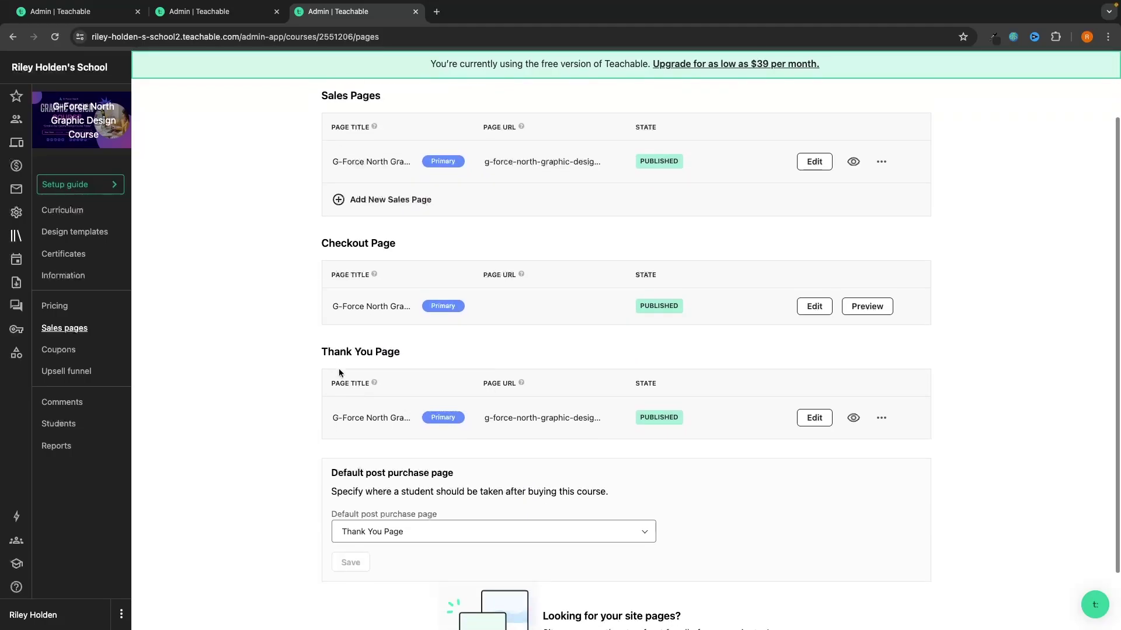
{"action": "left_click_drag", "start_coordinate": [322, 351], "coordinate": [432, 350]}
{"action": "left_click", "coordinate": [379, 327]}
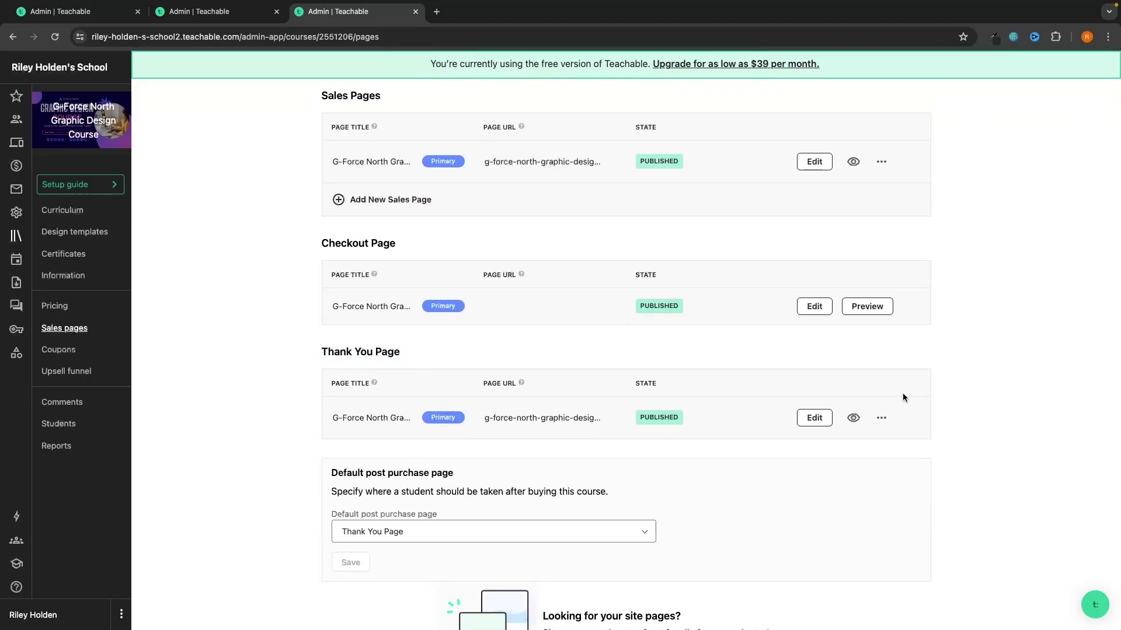
{"action": "left_click", "coordinate": [854, 418]}
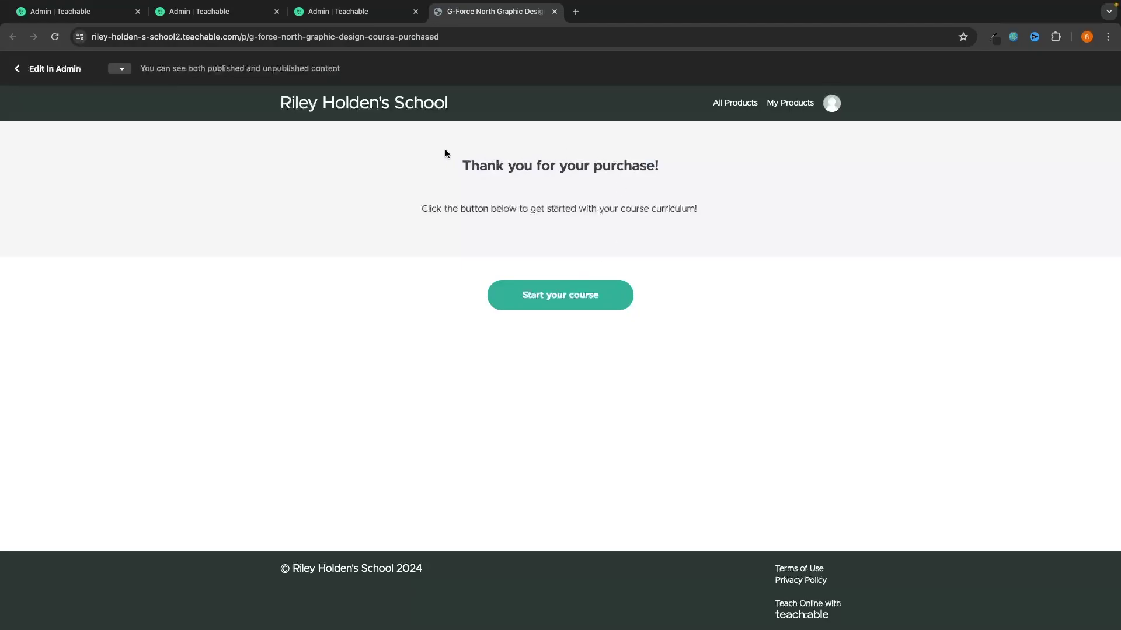
Highlight the 'Thank you for your purchase!' heading and the line about starting the course.
{"action": "triple_click", "coordinate": [646, 157]}
{"action": "left_click", "coordinate": [562, 169]}
{"action": "left_click_drag", "start_coordinate": [416, 208], "coordinate": [704, 206]}
{"action": "left_click", "coordinate": [712, 205]}
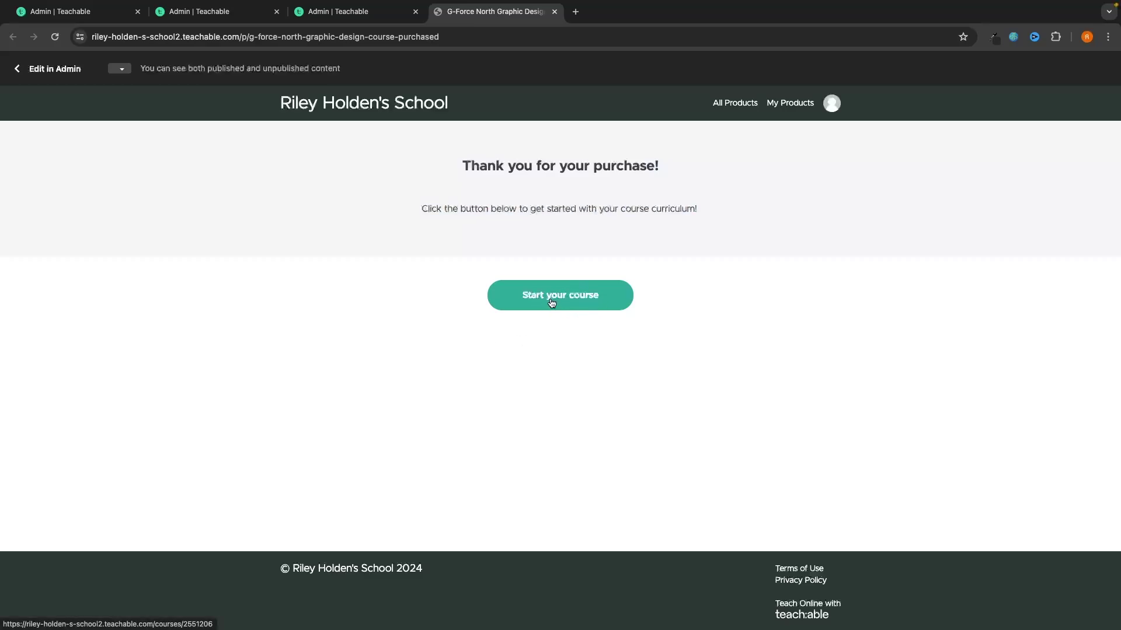
Close the thank-you page and open the course's Coupons page.
{"action": "left_click", "coordinate": [555, 12]}
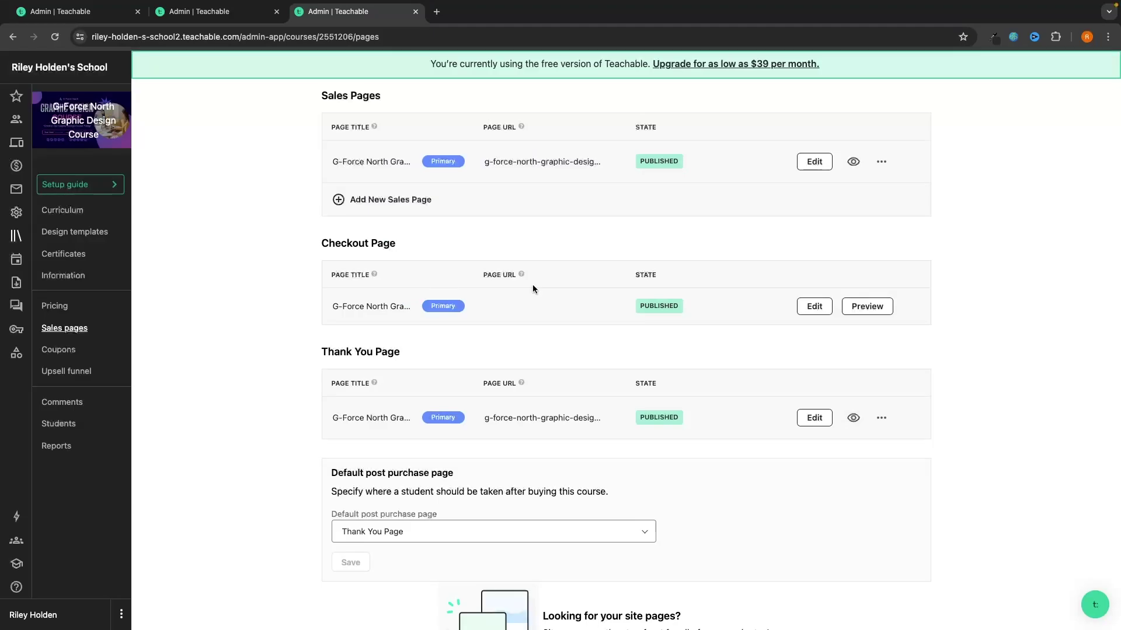
{"action": "scroll", "coordinate": [665, 263], "scroll_direction": "up", "scroll_amount": 3}
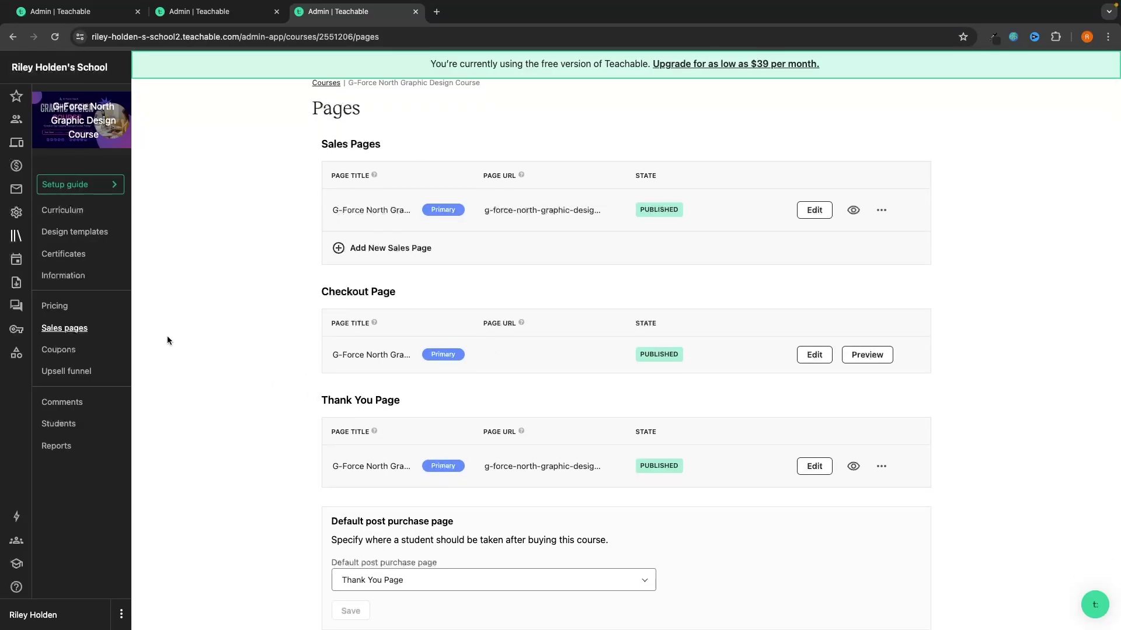
{"action": "left_click", "coordinate": [65, 353]}
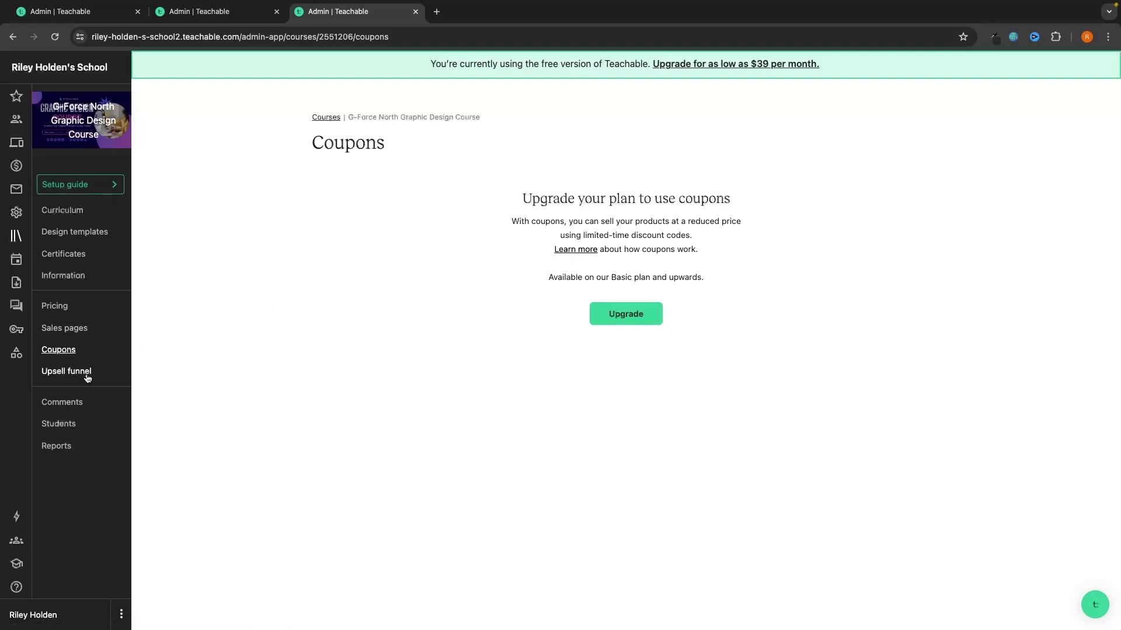
Review the course's upsell funnel, including the Post-purchase offer section.
{"action": "left_click", "coordinate": [48, 377]}
{"action": "scroll", "coordinate": [412, 330], "scroll_direction": "down", "scroll_amount": 1}
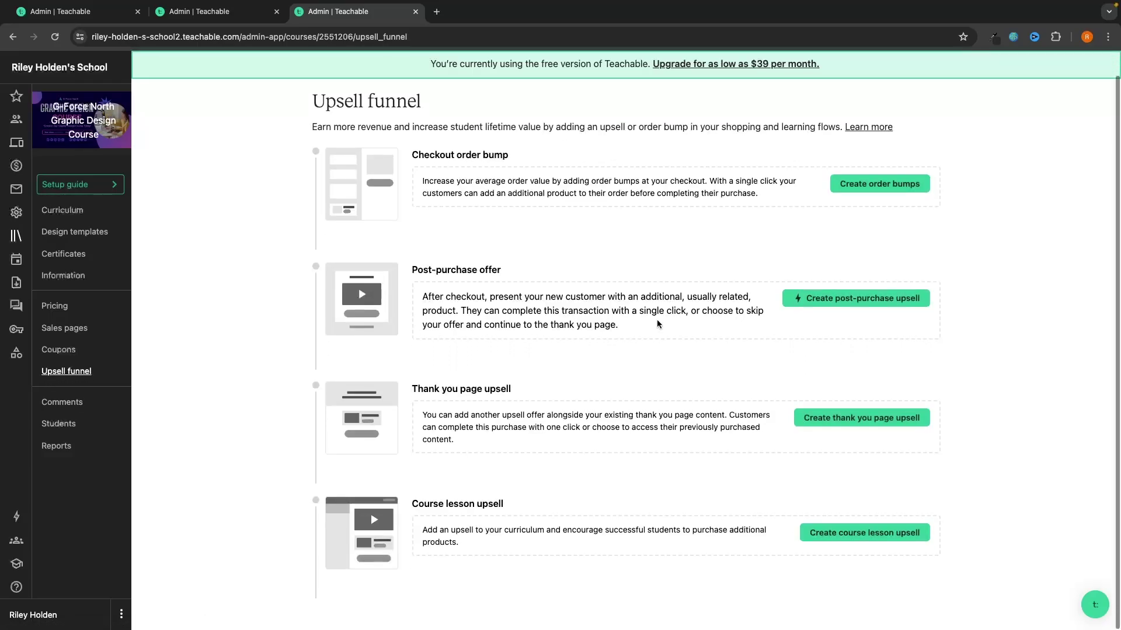
{"action": "left_click_drag", "start_coordinate": [411, 154], "coordinate": [570, 158]}
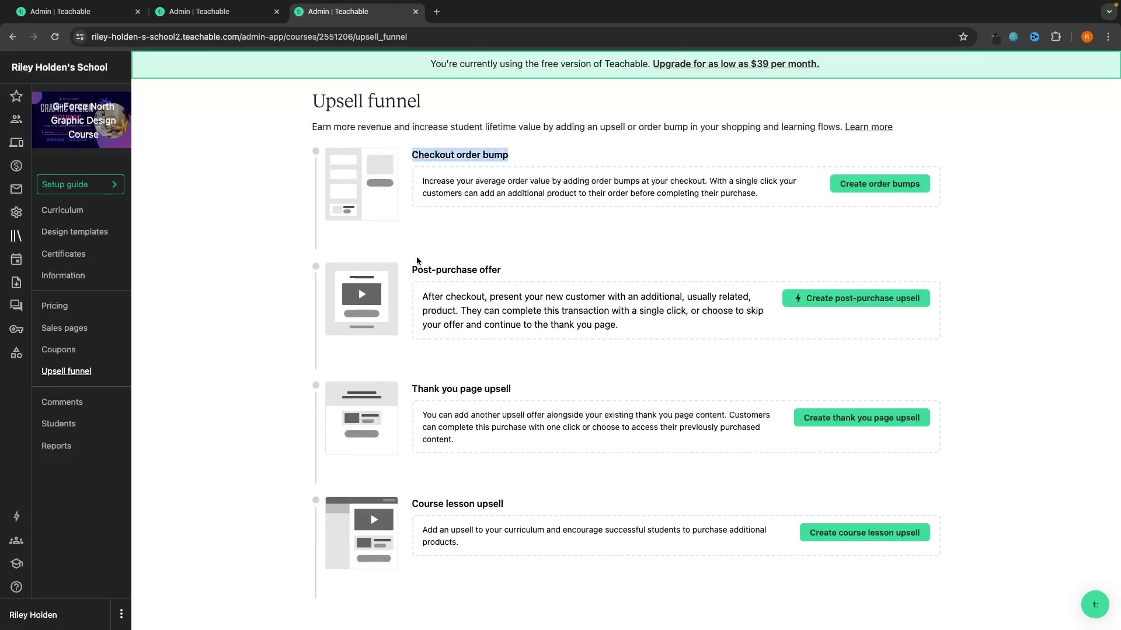
{"action": "left_click_drag", "start_coordinate": [415, 259], "coordinate": [554, 264]}
{"action": "left_click", "coordinate": [554, 264]}
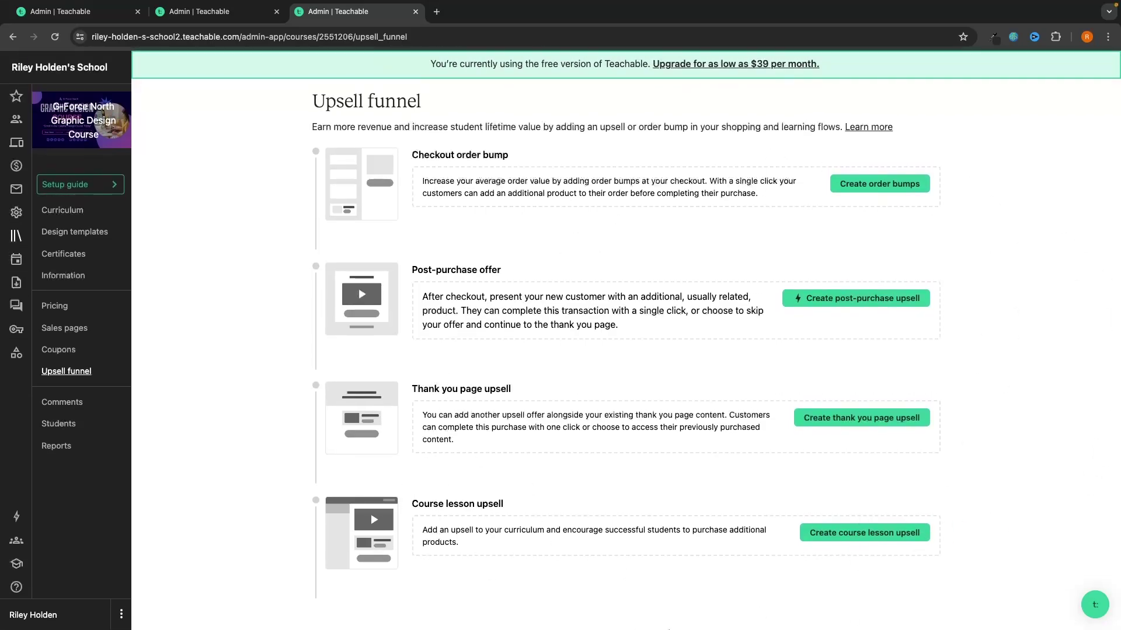
{"action": "scroll", "coordinate": [988, 305], "scroll_direction": "up", "scroll_amount": 1}
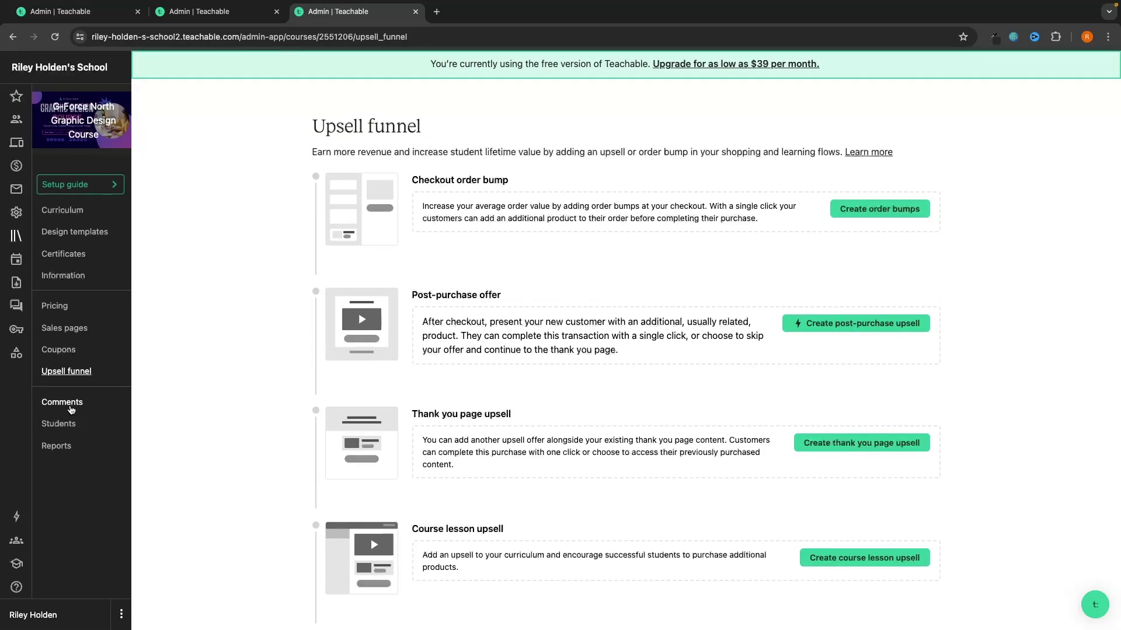
Browse the course comments and then the school's student list.
{"action": "left_click", "coordinate": [64, 404]}
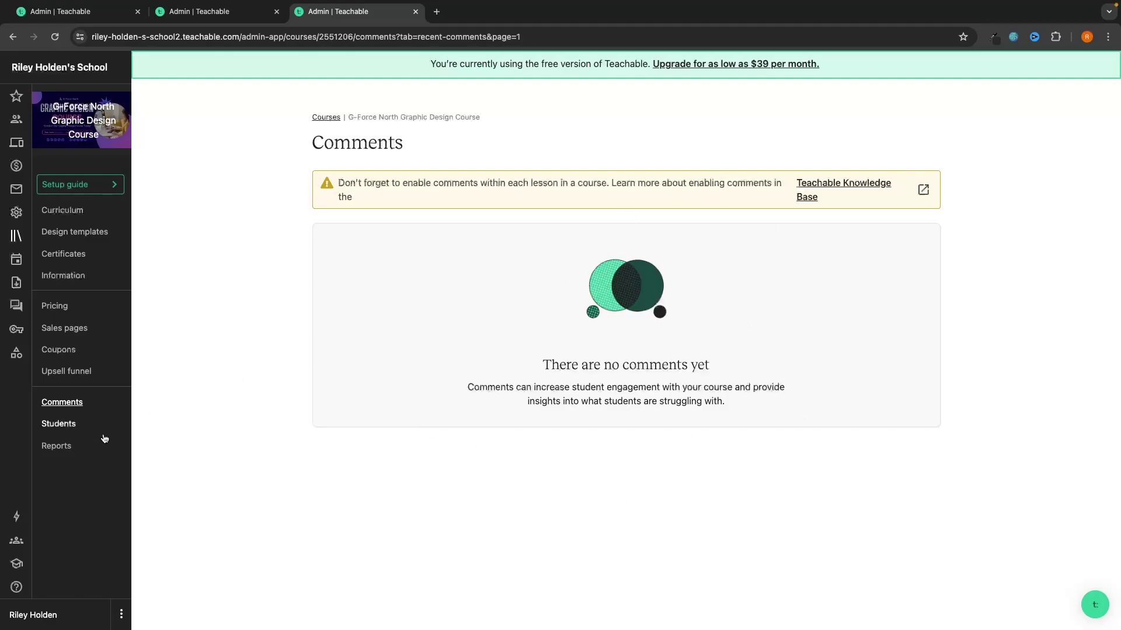
{"action": "left_click", "coordinate": [65, 424]}
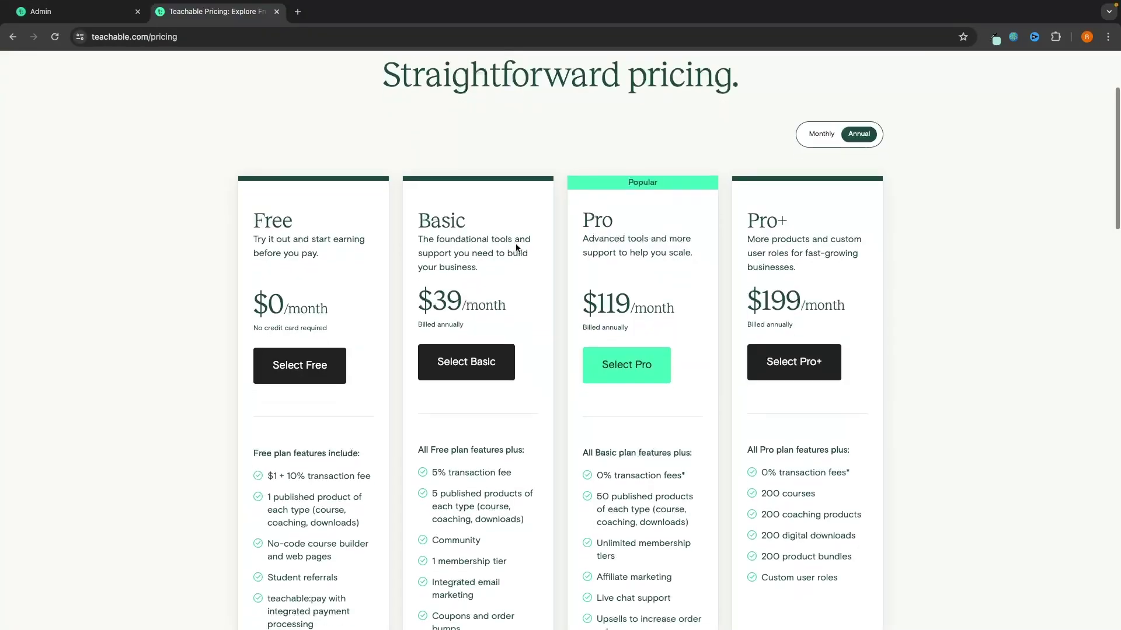
{"action": "scroll", "coordinate": [516, 248], "scroll_direction": "down", "scroll_amount": 2}
{"action": "scroll", "coordinate": [516, 248], "scroll_direction": "down", "scroll_amount": 1}
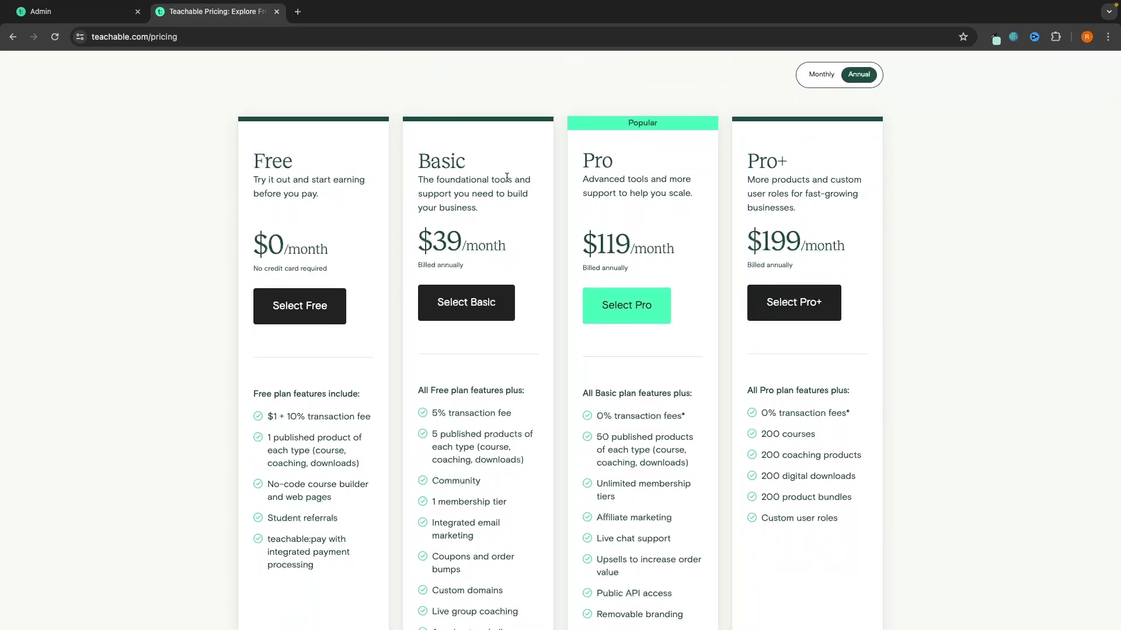
Compare the Basic $39, Pro $119 and Pro+ $199 monthly plan prices.
{"action": "left_click_drag", "start_coordinate": [420, 240], "coordinate": [516, 242]}
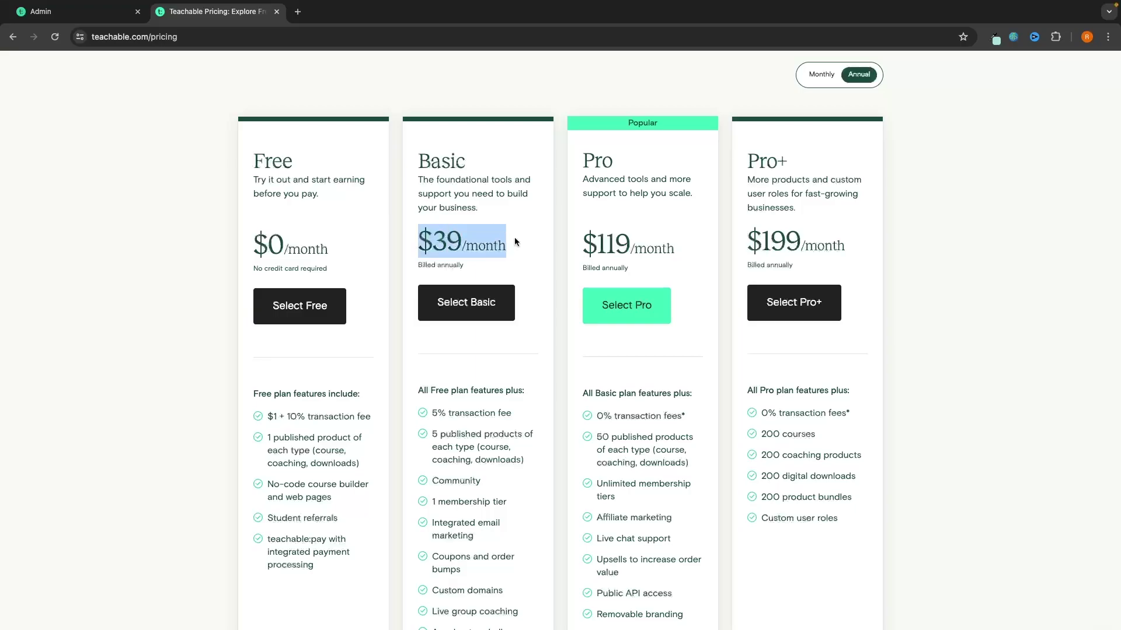
{"action": "left_click", "coordinate": [529, 237]}
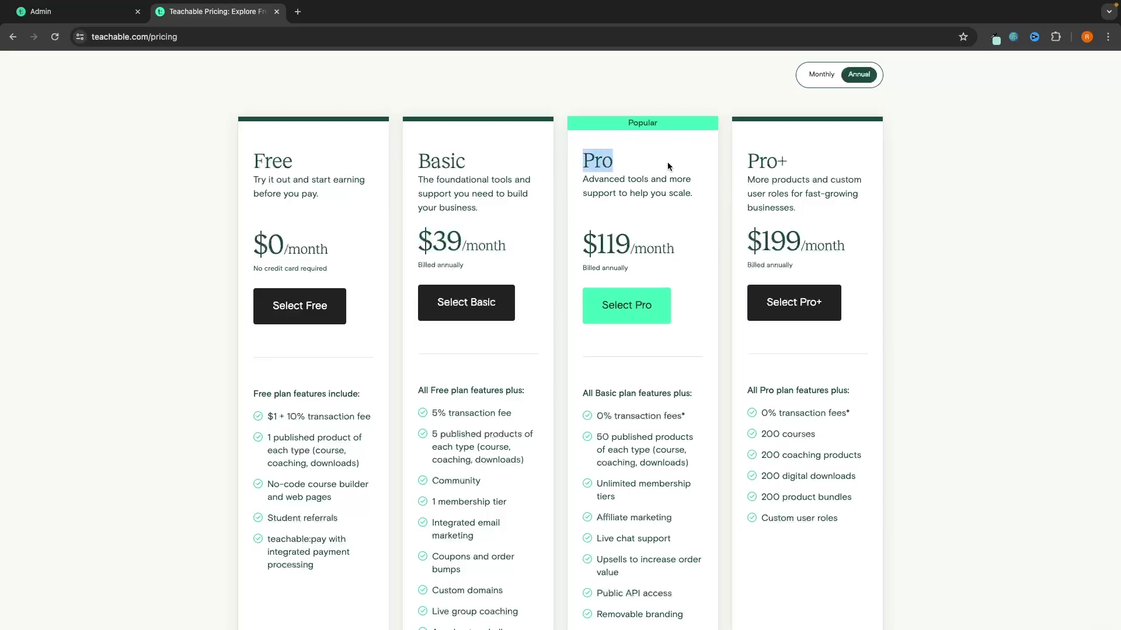
{"action": "left_click_drag", "start_coordinate": [574, 250], "coordinate": [675, 249]}
{"action": "left_click", "coordinate": [686, 252]}
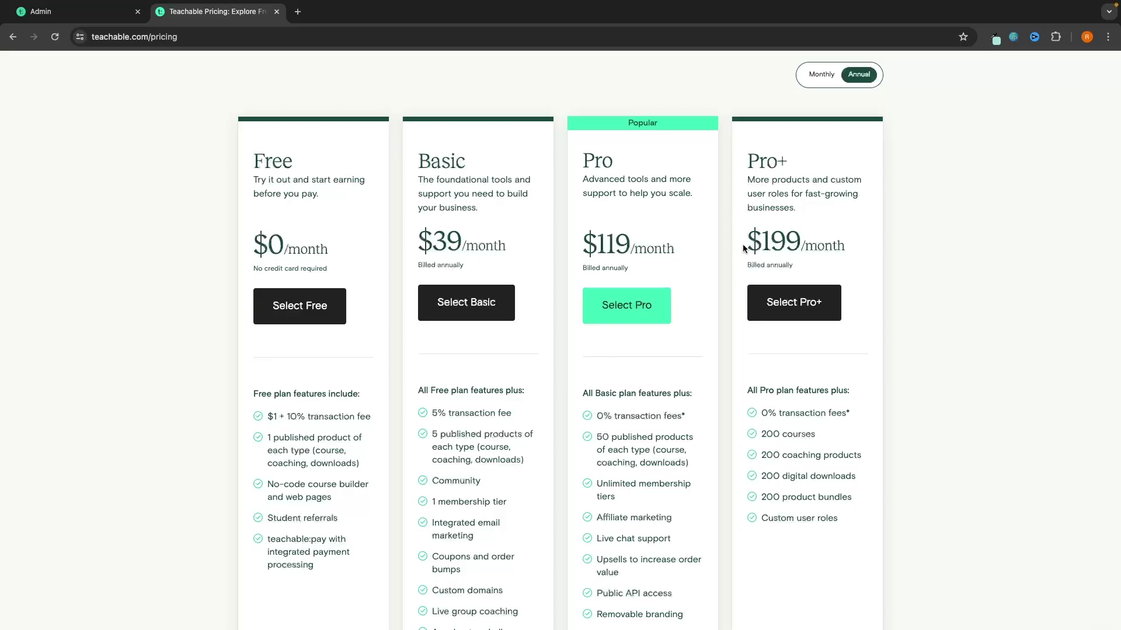
{"action": "left_click_drag", "start_coordinate": [743, 244], "coordinate": [852, 245]}
{"action": "left_click", "coordinate": [920, 244]}
Check the Free plan's transaction fee, then return to the course Pricing page in admin.
{"action": "scroll", "coordinate": [600, 201], "scroll_direction": "down", "scroll_amount": 2}
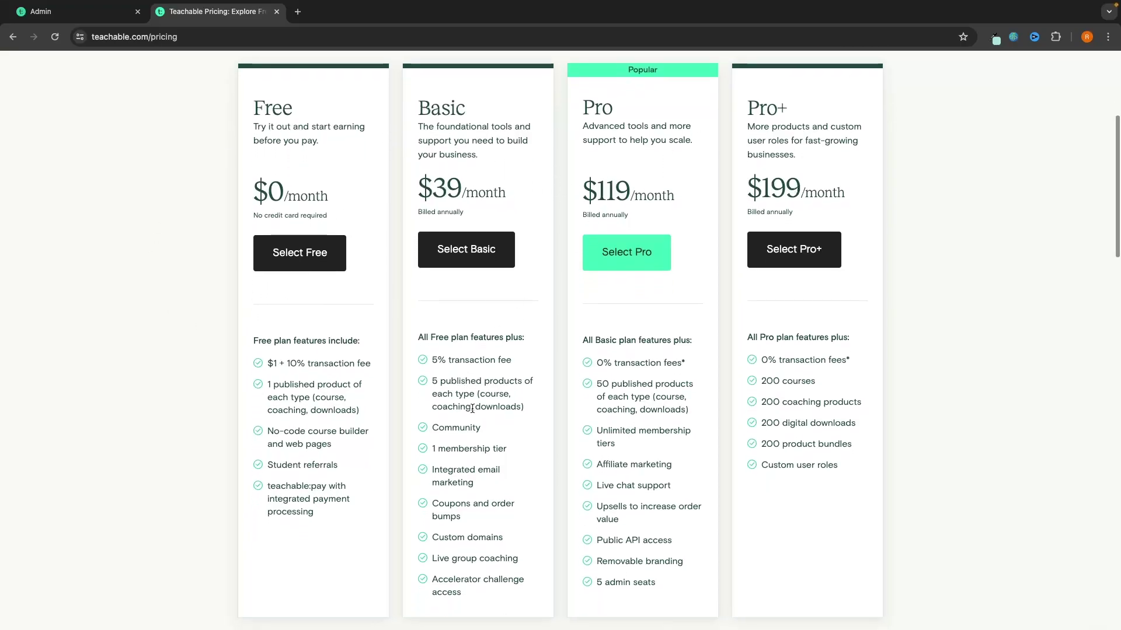
{"action": "left_click_drag", "start_coordinate": [262, 363], "coordinate": [383, 364]}
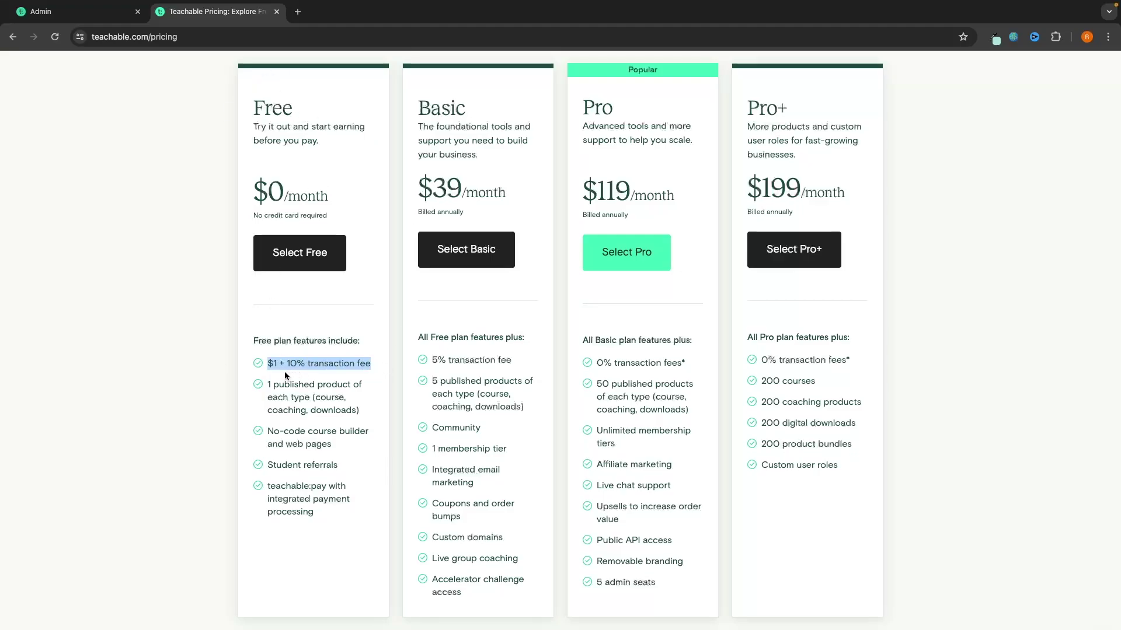
{"action": "left_click", "coordinate": [301, 377]}
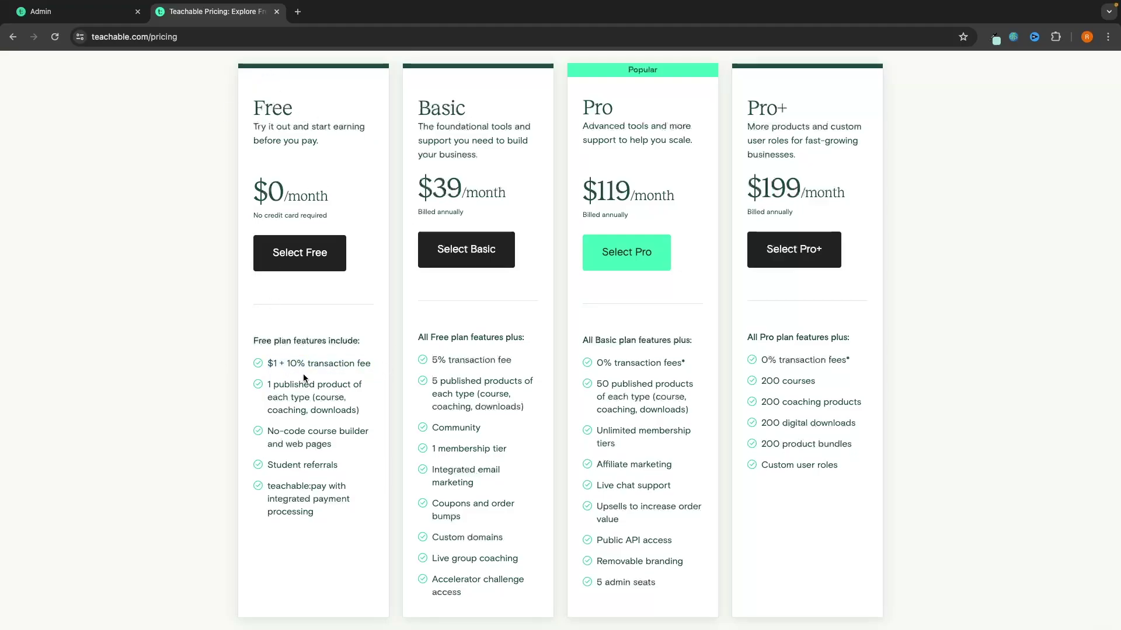
{"action": "left_click", "coordinate": [59, 13]}
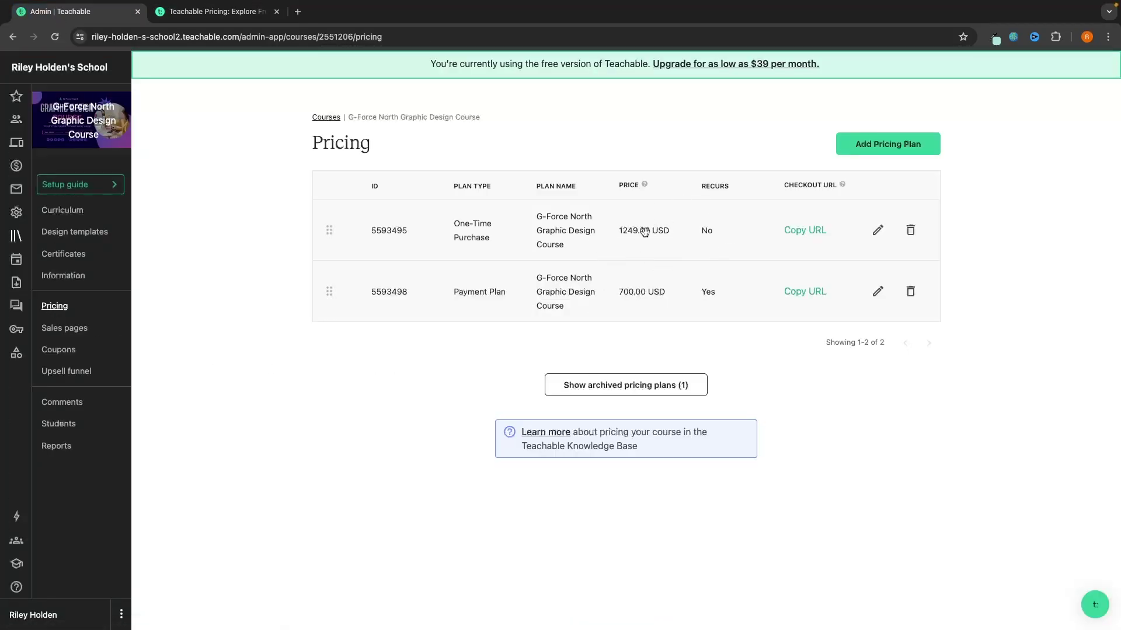
{"action": "left_click", "coordinate": [215, 11]}
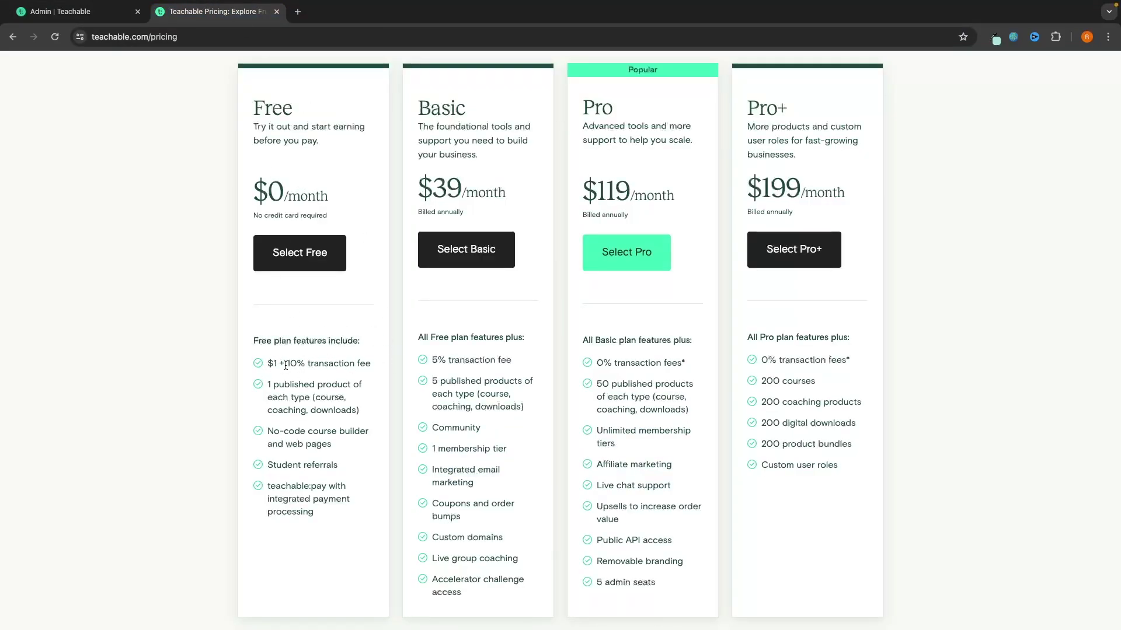
{"action": "left_click_drag", "start_coordinate": [285, 366], "coordinate": [372, 364]}
{"action": "left_click", "coordinate": [76, 12]}
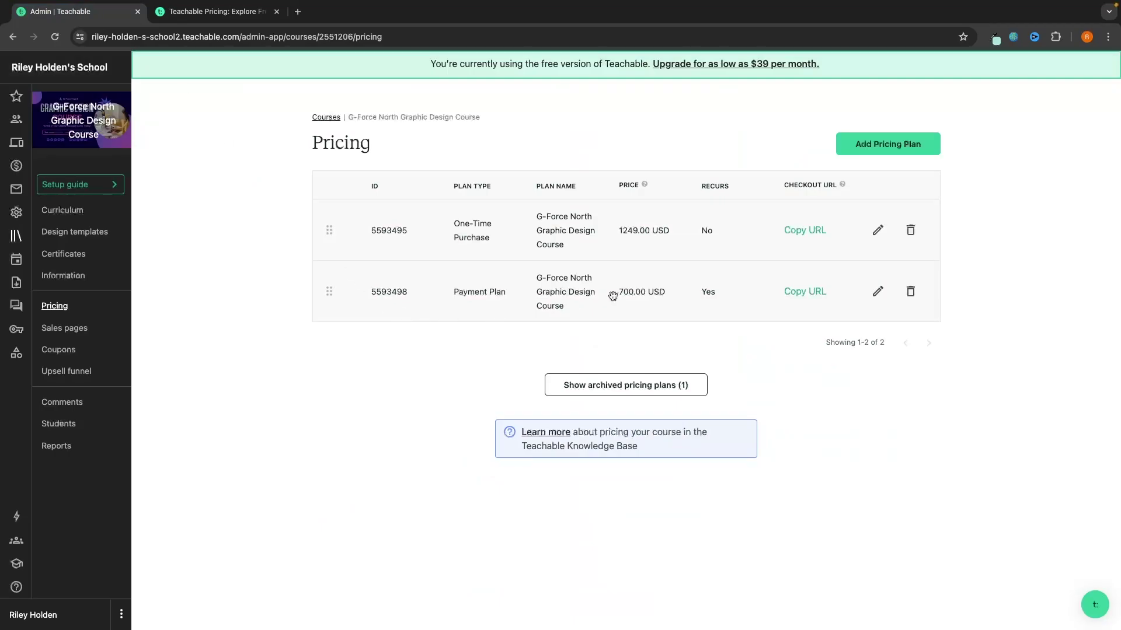
{"action": "left_click_drag", "start_coordinate": [613, 233], "coordinate": [629, 195]}
{"action": "left_click", "coordinate": [217, 12]}
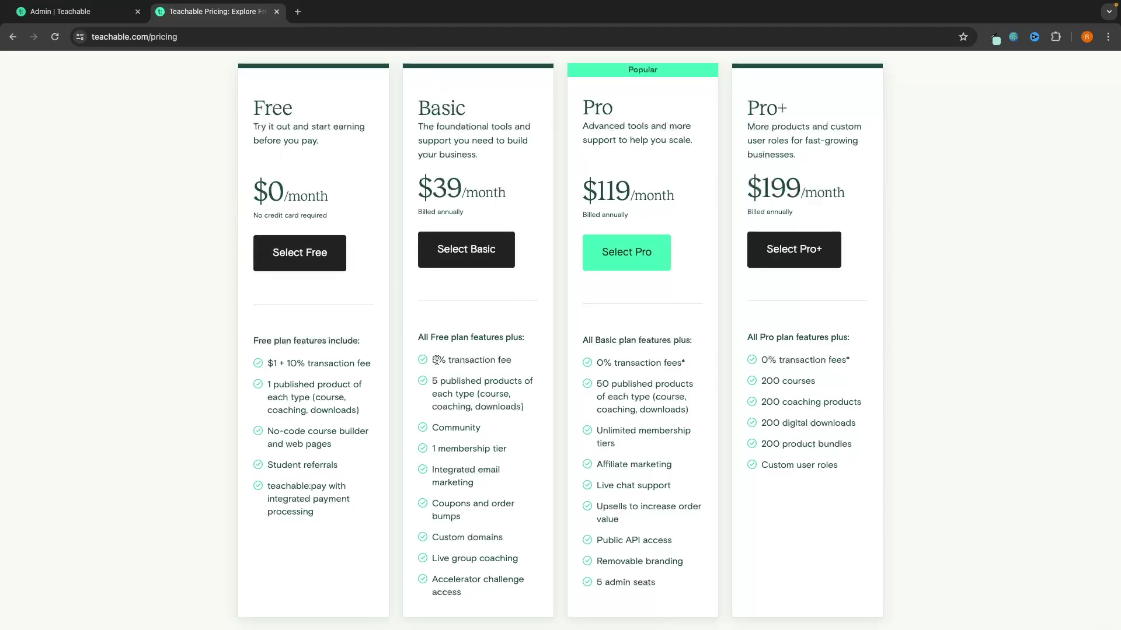
{"action": "left_click_drag", "start_coordinate": [432, 361], "coordinate": [516, 361]}
{"action": "left_click", "coordinate": [534, 360]}
{"action": "left_click_drag", "start_coordinate": [429, 360], "coordinate": [519, 363]}
{"action": "left_click", "coordinate": [519, 363]}
{"action": "left_click_drag", "start_coordinate": [596, 363], "coordinate": [700, 369]}
{"action": "left_click", "coordinate": [700, 368]}
{"action": "left_click", "coordinate": [140, 22]}
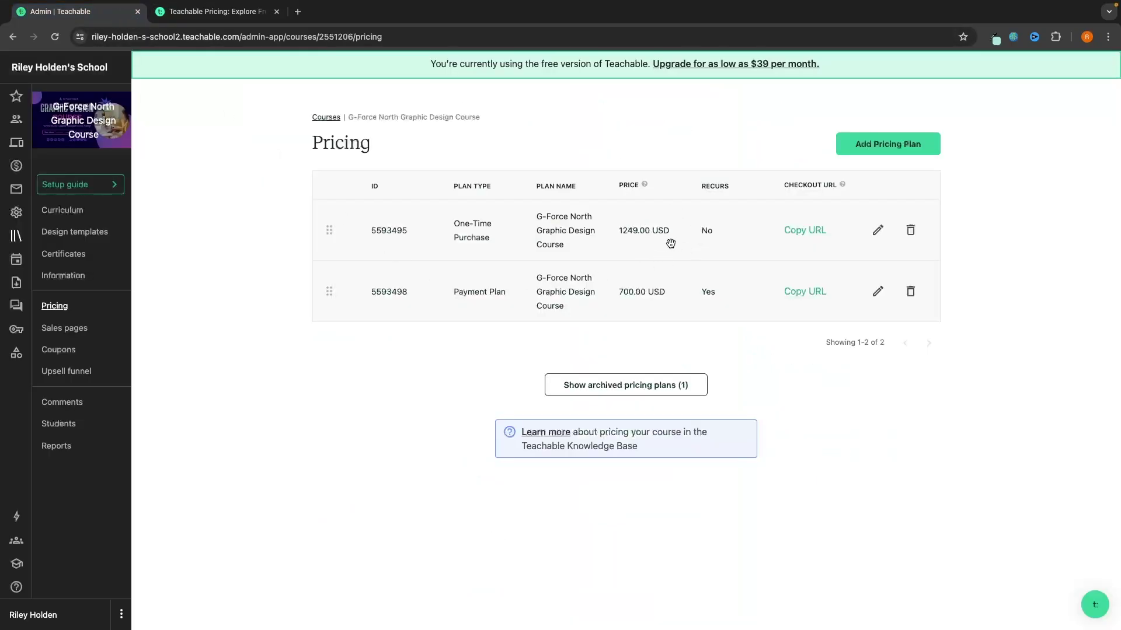
{"action": "left_click", "coordinate": [215, 7]}
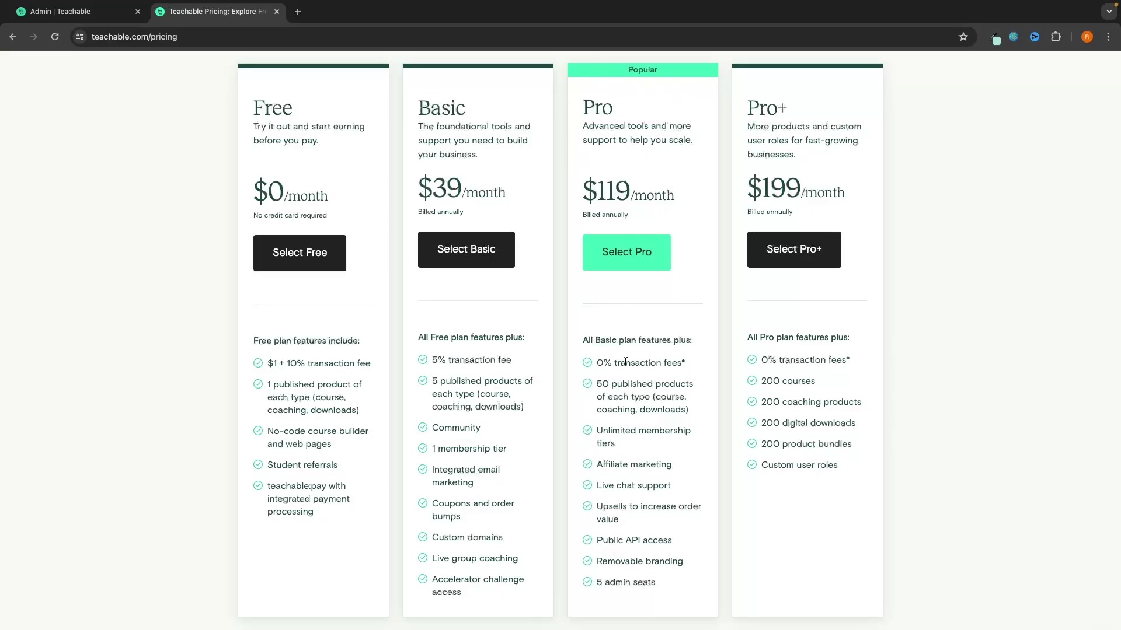
{"action": "scroll", "coordinate": [613, 219], "scroll_direction": "down", "scroll_amount": 1}
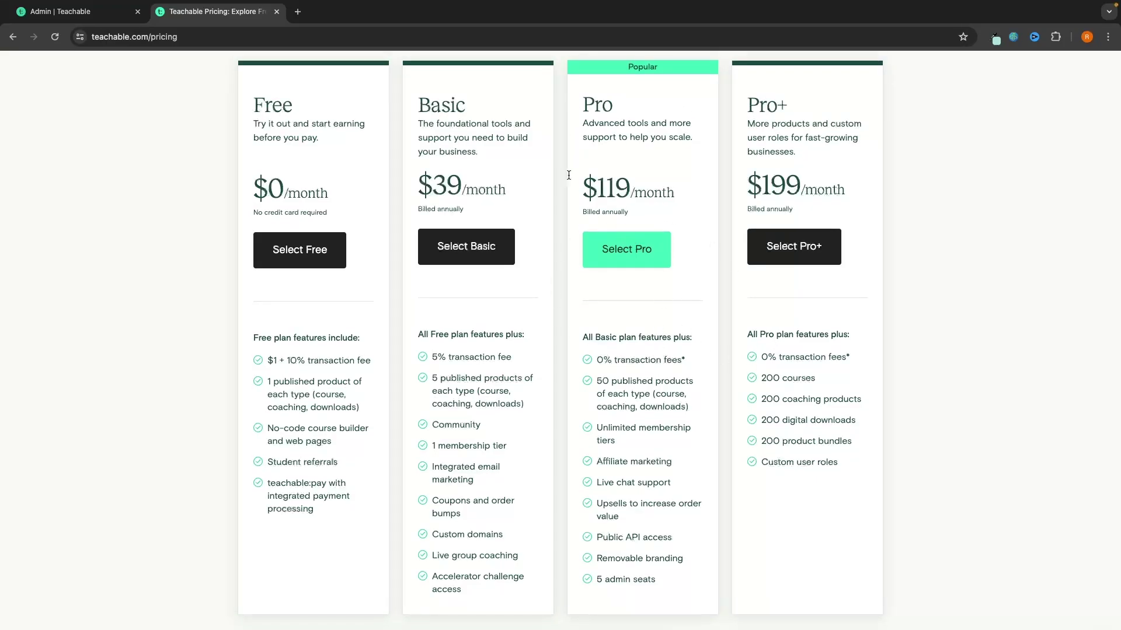
{"action": "scroll", "coordinate": [490, 370], "scroll_direction": "down", "scroll_amount": 1}
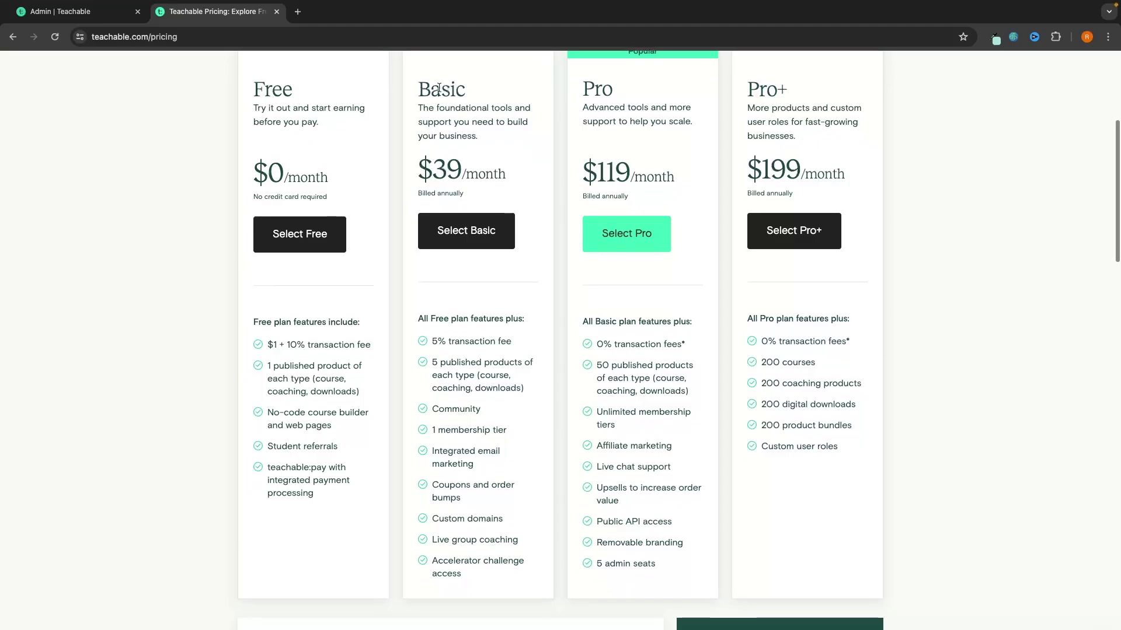
{"action": "double_click", "coordinate": [490, 410]}
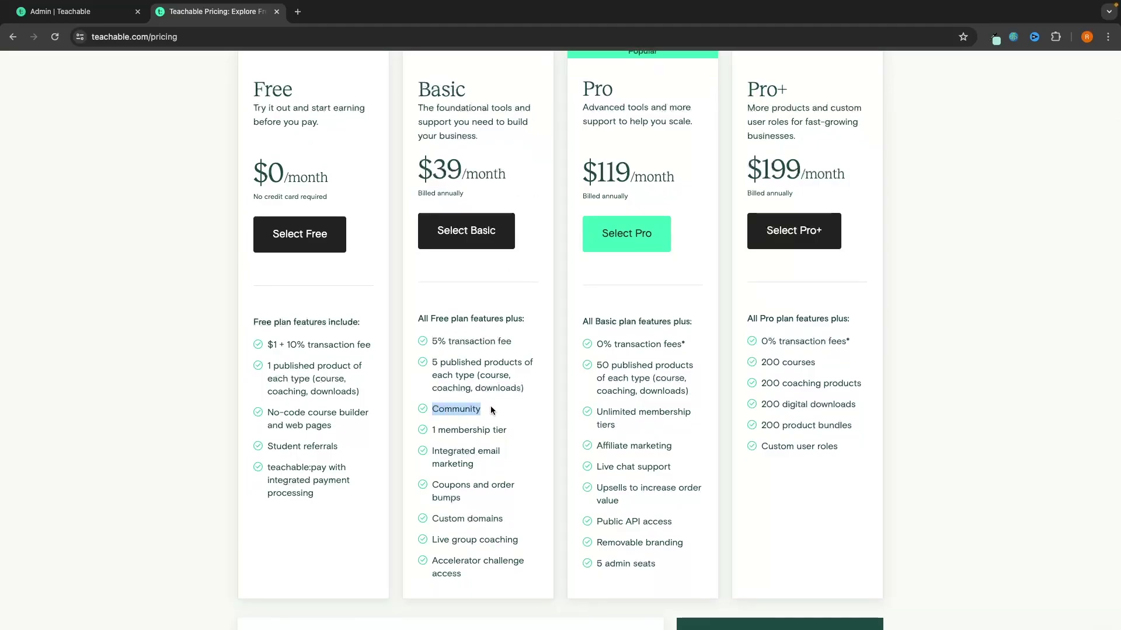
{"action": "left_click", "coordinate": [503, 409]}
{"action": "triple_click", "coordinate": [475, 441]}
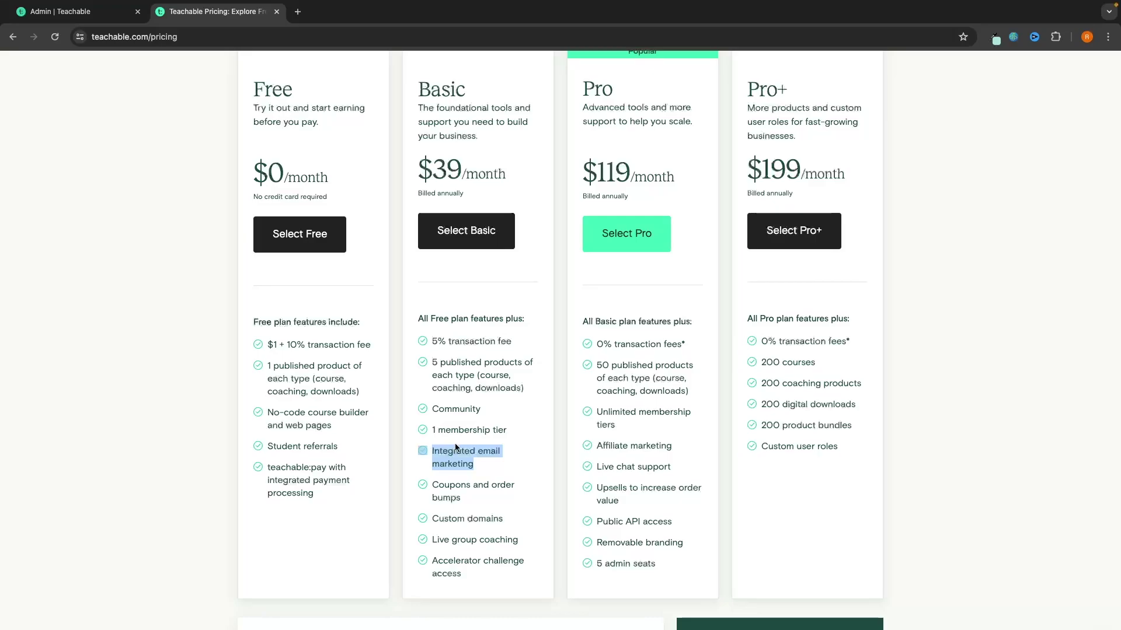
{"action": "left_click", "coordinate": [520, 404]}
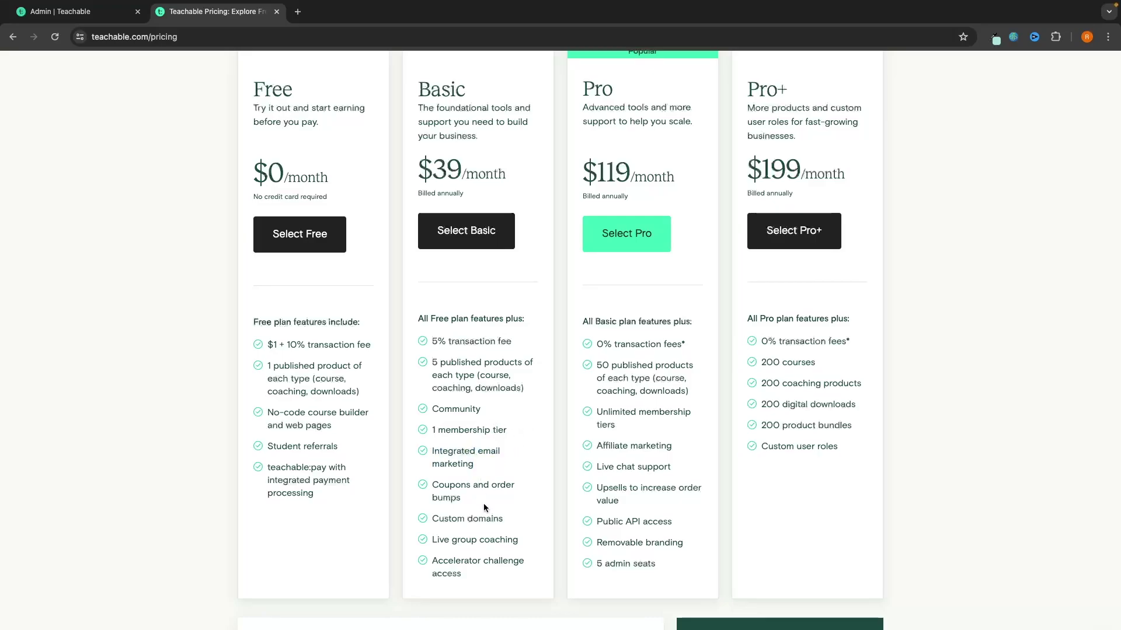
{"action": "left_click_drag", "start_coordinate": [513, 518], "coordinate": [426, 518]}
{"action": "left_click", "coordinate": [513, 470]}
{"action": "left_click_drag", "start_coordinate": [529, 549], "coordinate": [421, 541]}
{"action": "left_click", "coordinate": [497, 516]}
{"action": "key", "text": "ctrl+shift+Tab"}
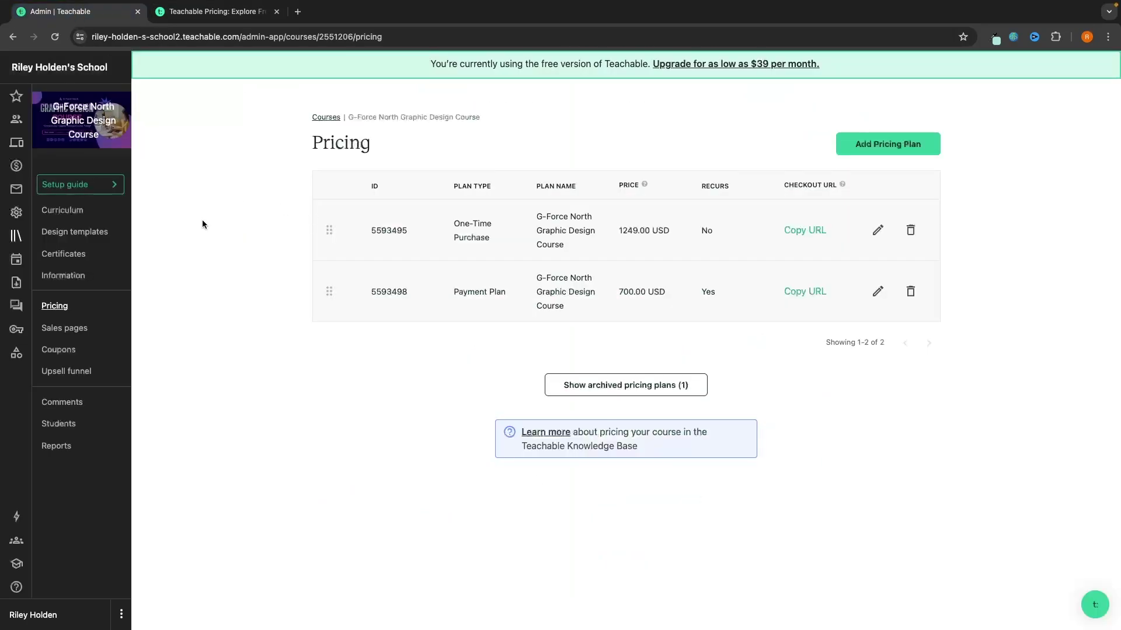
Open the course's Coupons page and note it requires the Basic plan or higher.
{"action": "left_click", "coordinate": [55, 352]}
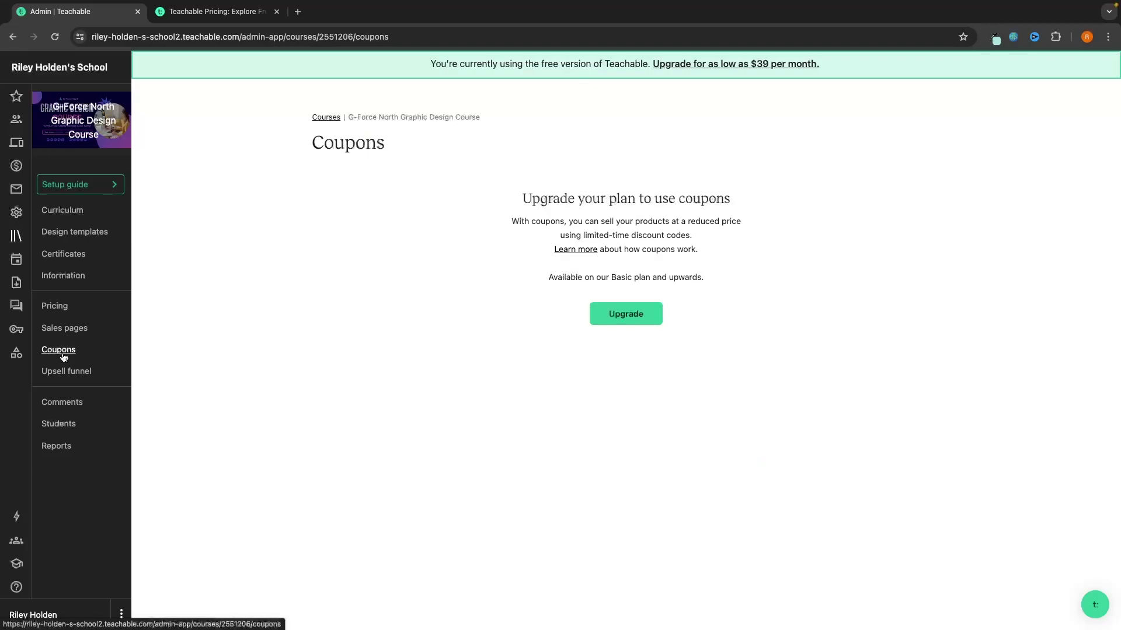
{"action": "left_click_drag", "start_coordinate": [542, 278], "coordinate": [765, 281]}
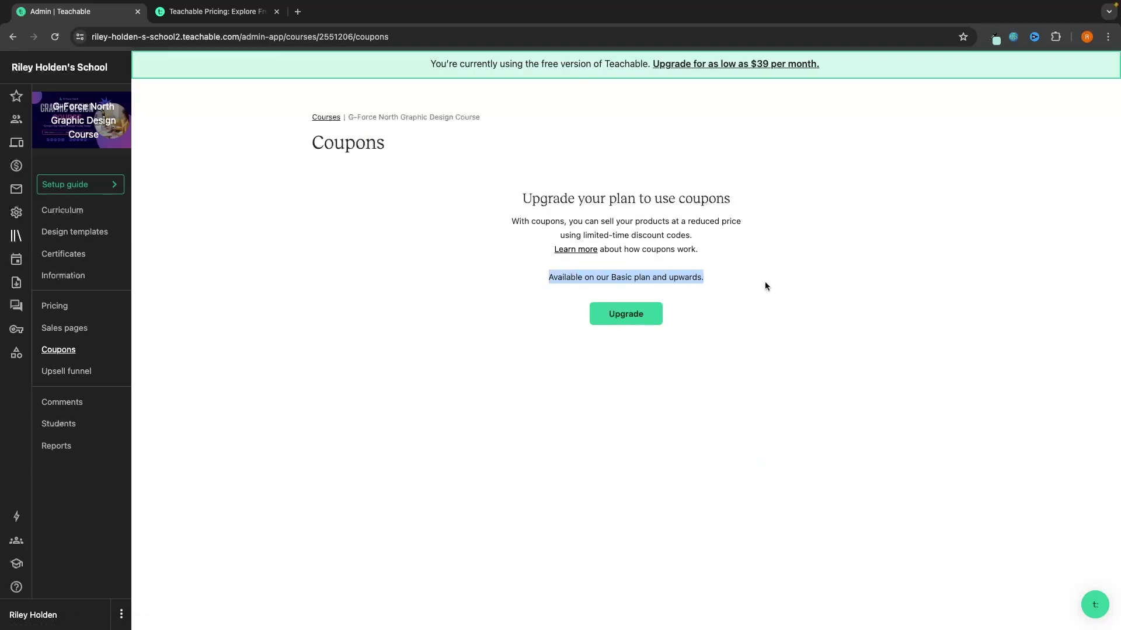
{"action": "left_click", "coordinate": [710, 278]}
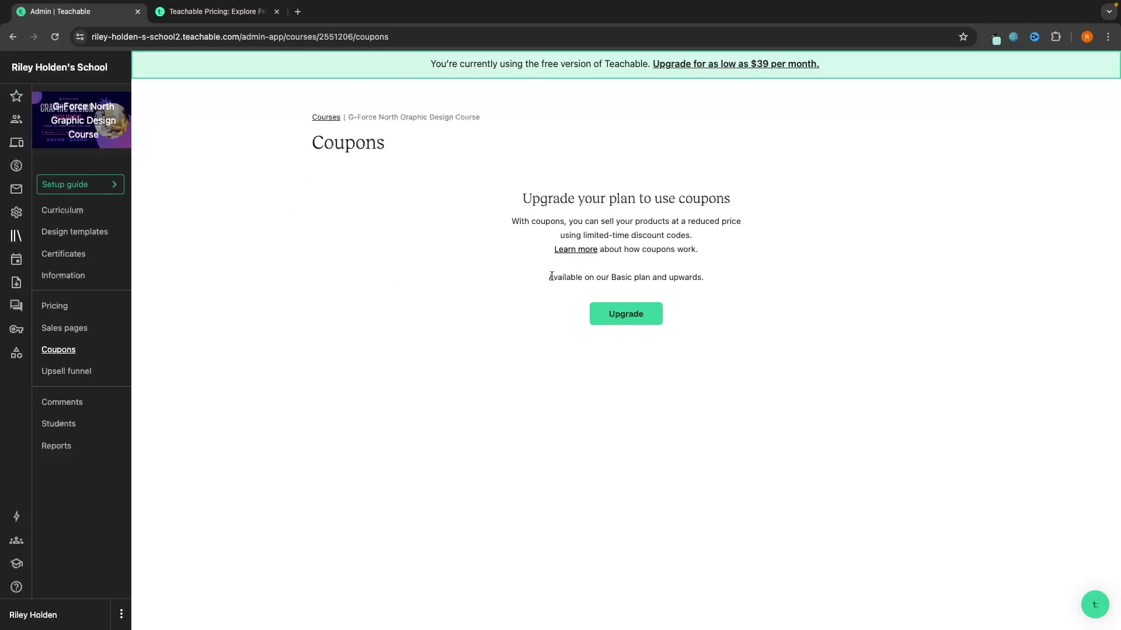
{"action": "left_click_drag", "start_coordinate": [552, 278], "coordinate": [707, 276]}
{"action": "left_click", "coordinate": [707, 276]}
Return to the public pricing tab and look at the Basic plan heading.
{"action": "key", "text": "ctrl+Tab"}
{"action": "scroll", "coordinate": [430, 58], "scroll_direction": "up", "scroll_amount": 1}
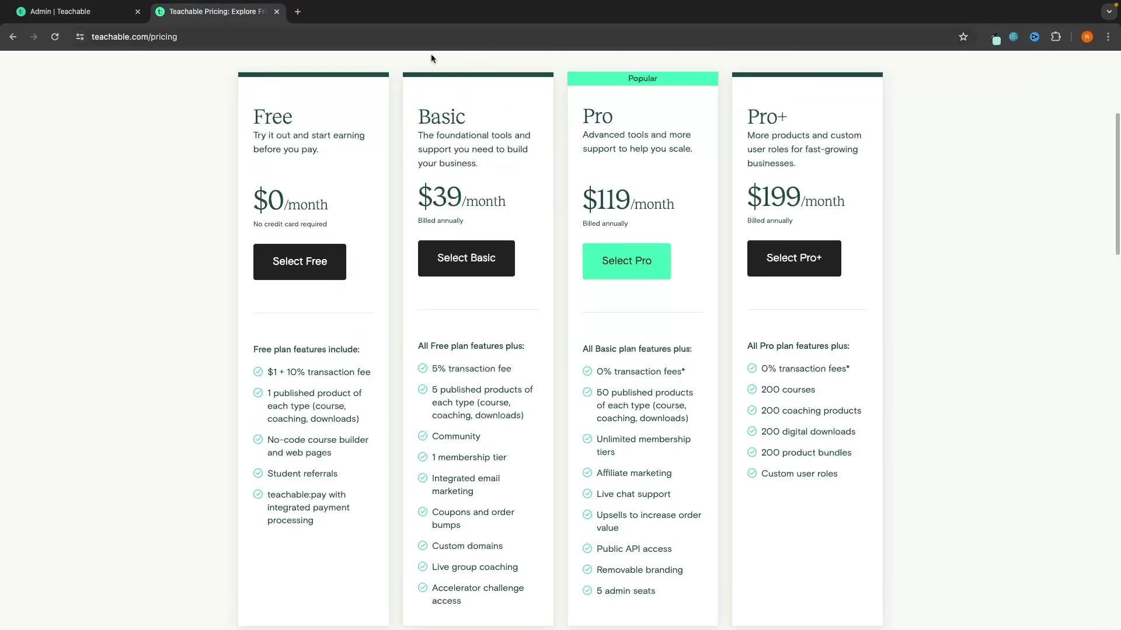
{"action": "double_click", "coordinate": [437, 114]}
{"action": "left_click", "coordinate": [353, 209]}
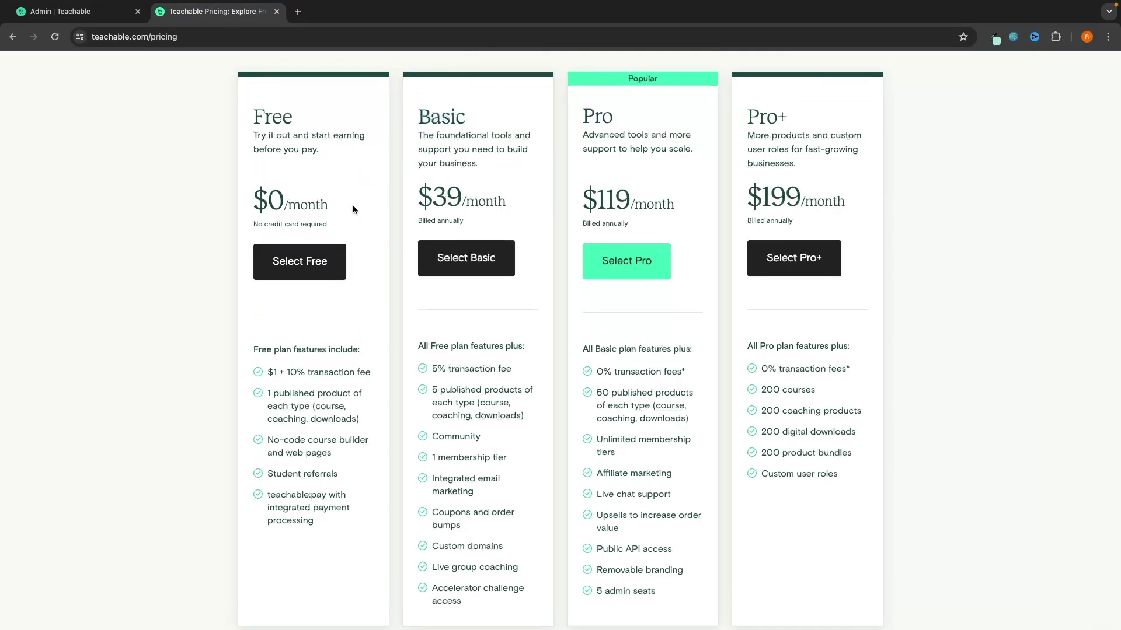